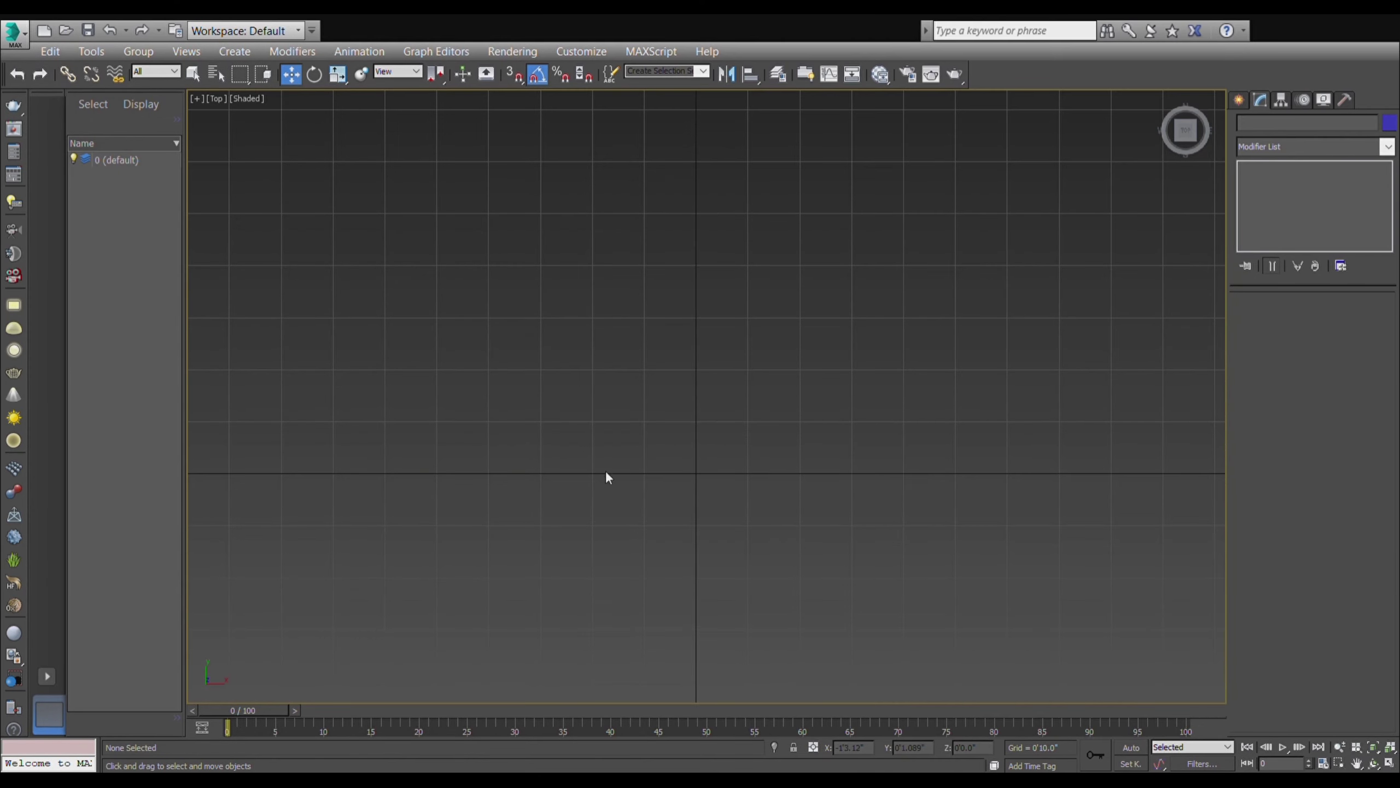
- Draw a standard primitive box near the centre of the Top viewport
{"action": "left_click", "coordinate": [1239, 99]}
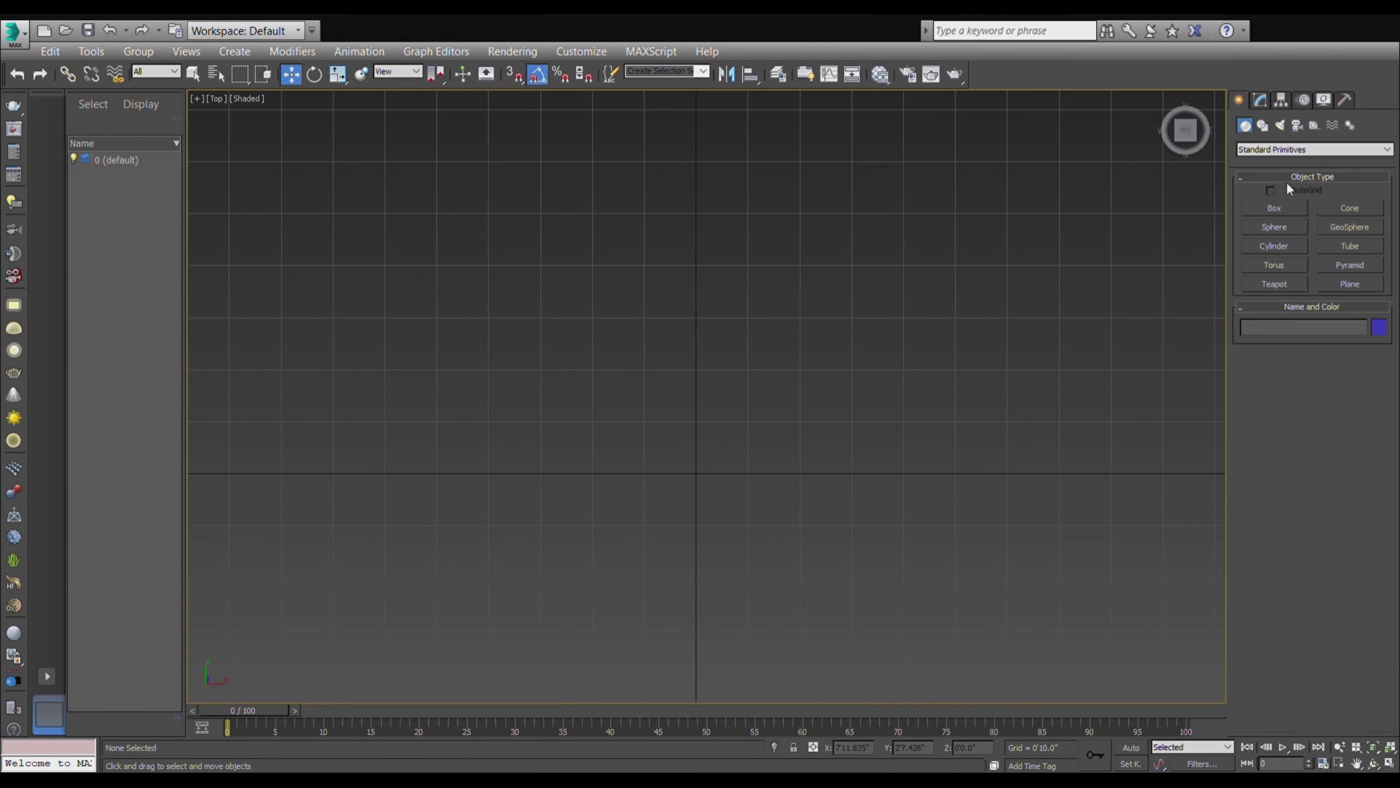
{"action": "left_click", "coordinate": [1273, 209]}
{"action": "left_click_drag", "start_coordinate": [655, 422], "coordinate": [793, 550]}
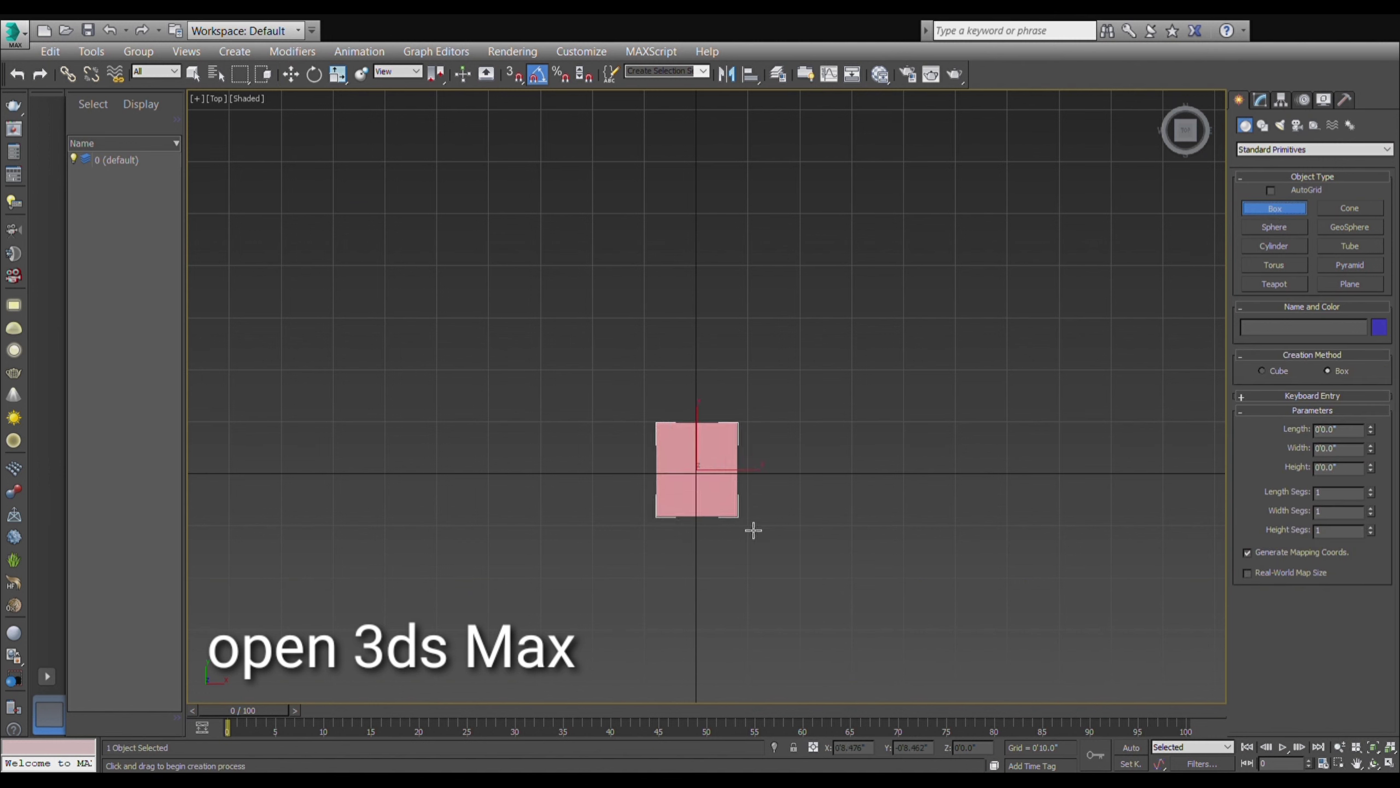
{"action": "left_click", "coordinate": [793, 550]}
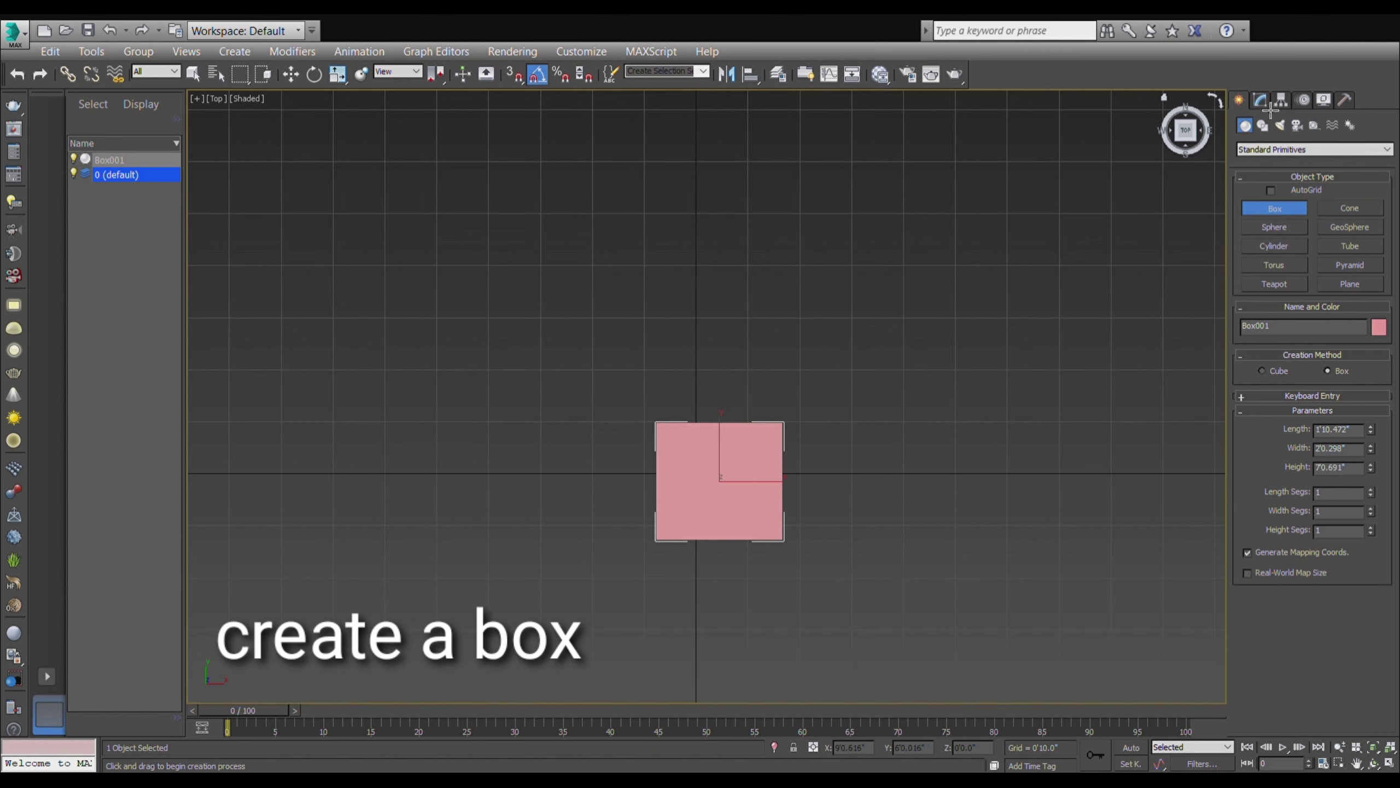
- Set Box001's Length, Width and Height to 4 each
{"action": "left_click", "coordinate": [1261, 103]}
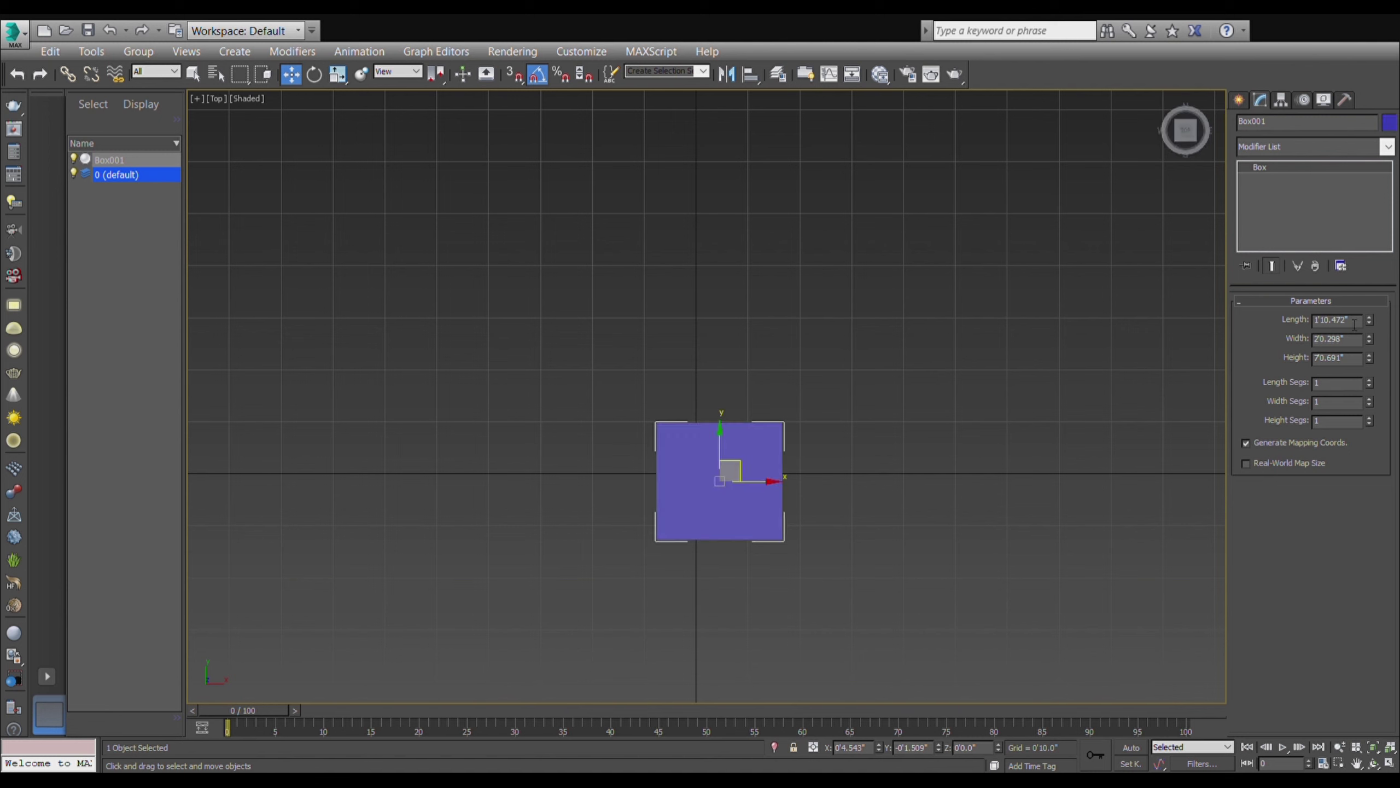
{"action": "left_click_drag", "start_coordinate": [1351, 320], "coordinate": [1316, 320]}
{"action": "type", "text": "4"}
{"action": "key", "text": "Tab"}
{"action": "type", "text": "4"}
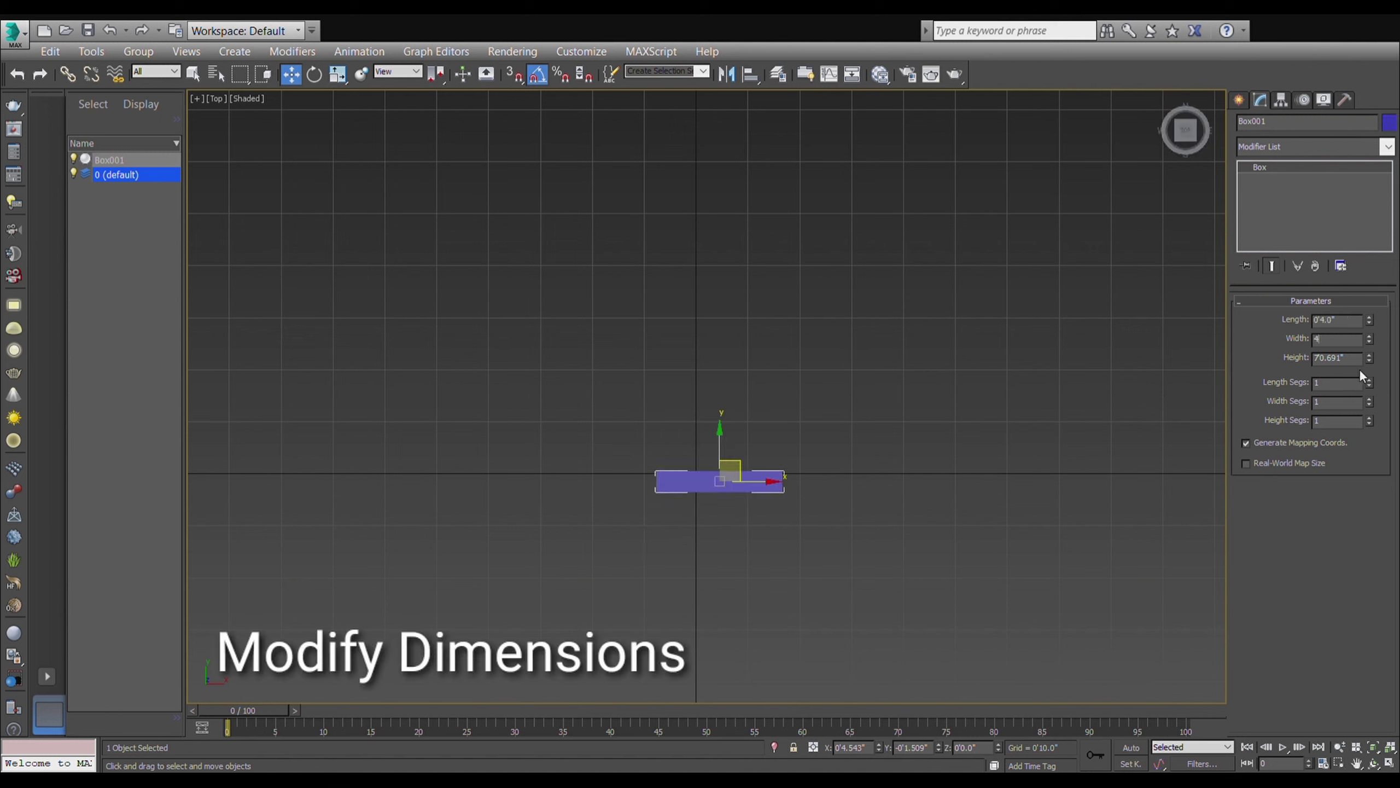
{"action": "key", "text": "Tab"}
{"action": "type", "text": "4"}
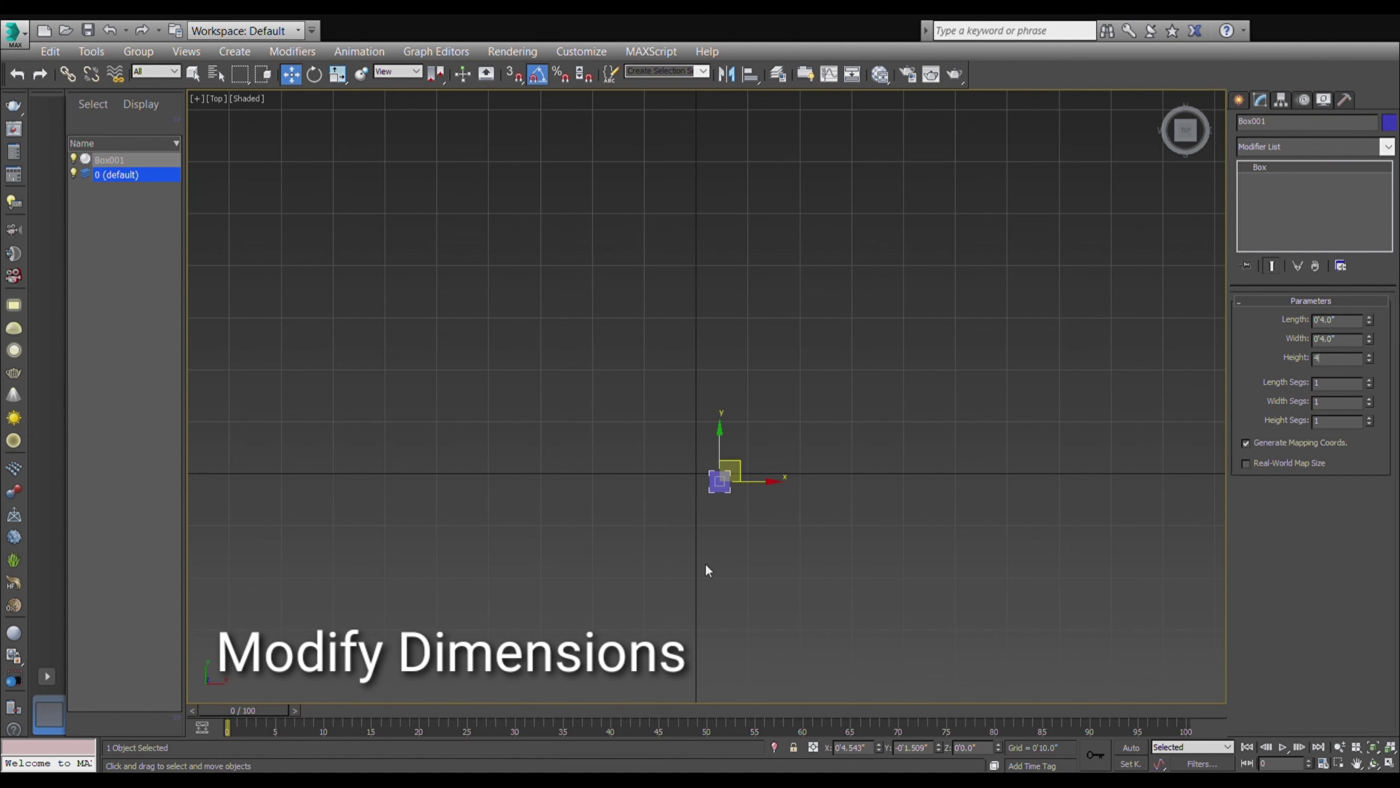
{"action": "left_click", "coordinate": [724, 561]}
- Move the box to the scene origin and select it
{"action": "scroll", "coordinate": [730, 507], "scroll_direction": "up", "scroll_amount": 5}
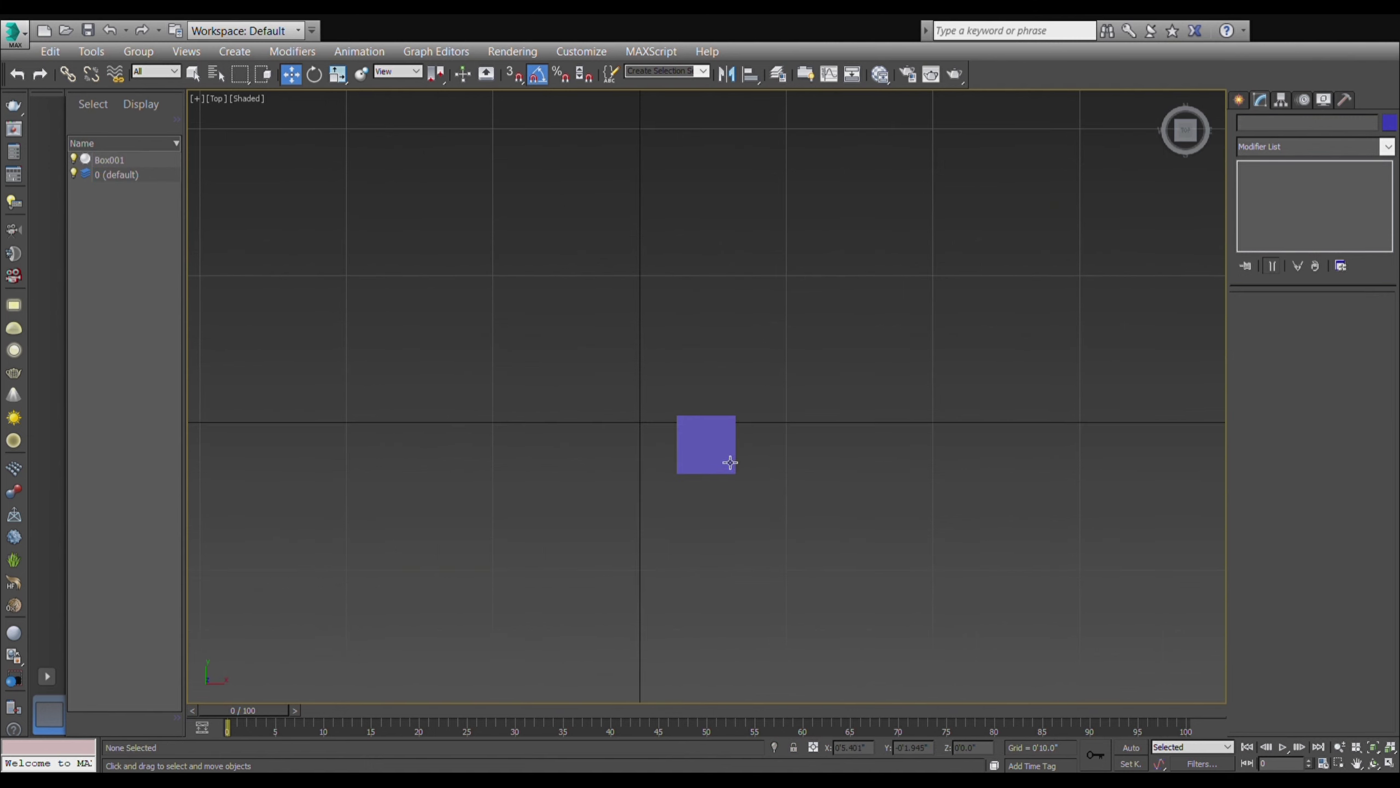
{"action": "left_click_drag", "start_coordinate": [729, 462], "coordinate": [664, 415]}
{"action": "scroll", "coordinate": [644, 436], "scroll_direction": "up", "scroll_amount": 5}
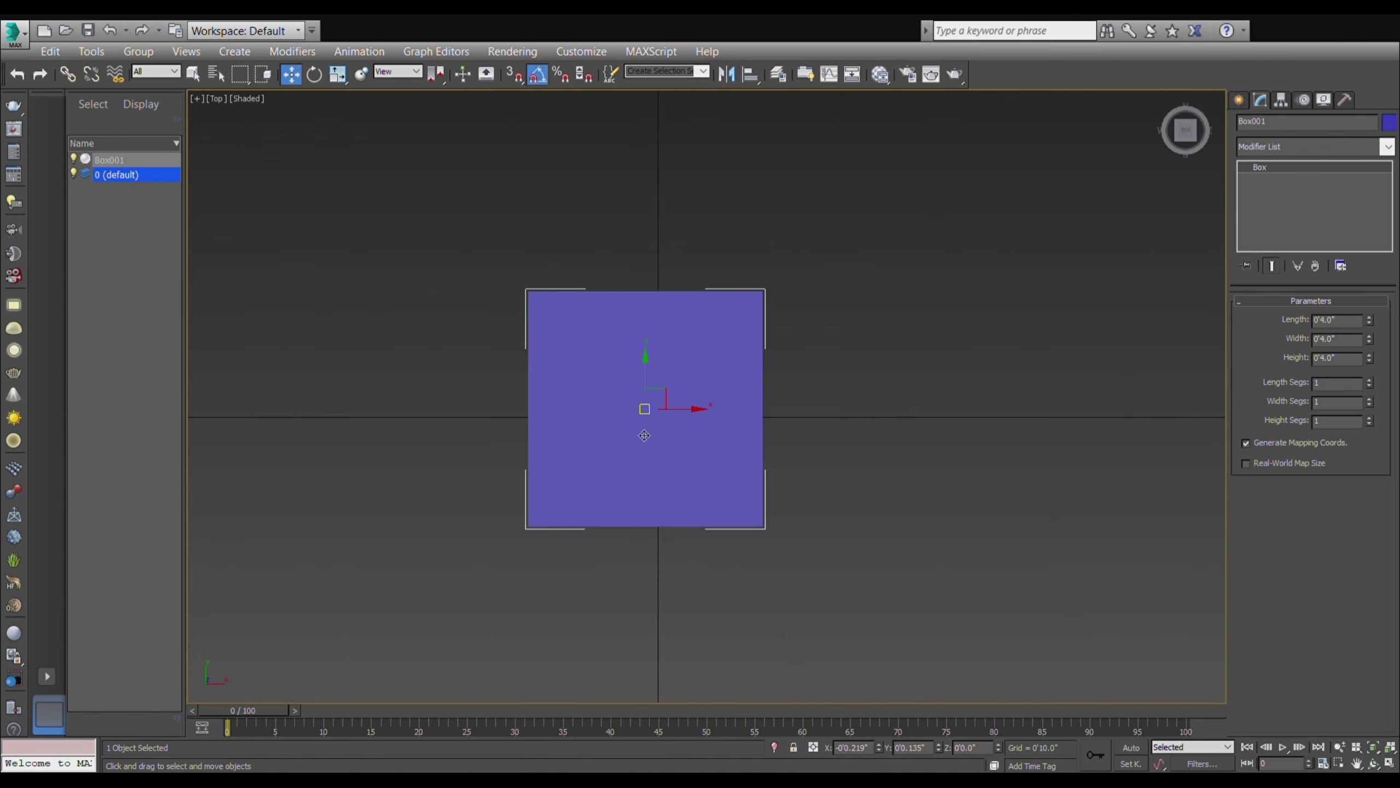
{"action": "left_click_drag", "start_coordinate": [459, 238], "coordinate": [971, 576]}
- Convert Box001 to an Editable Poly and select all twelve edges
{"action": "right_click", "coordinate": [869, 637]}
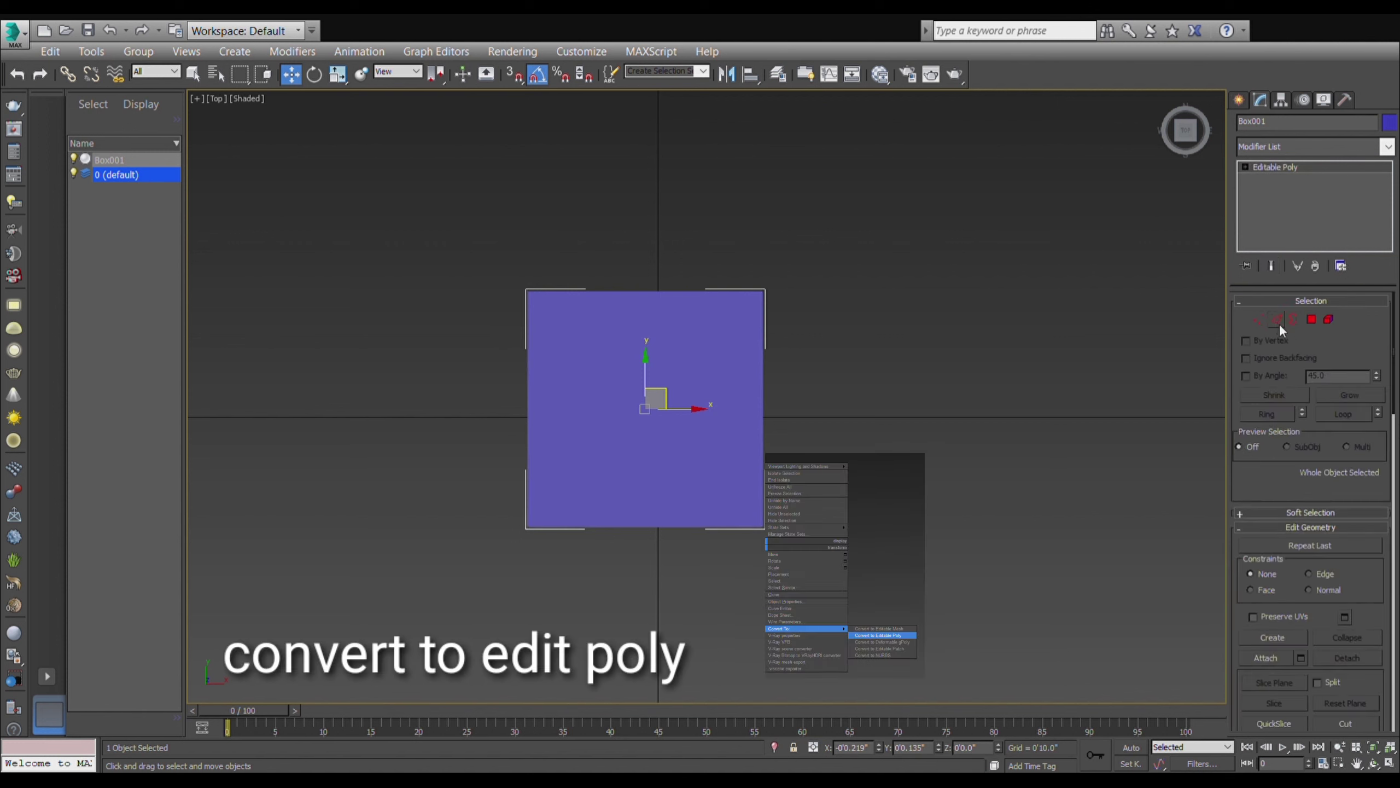
{"action": "left_click", "coordinate": [1276, 319]}
{"action": "mouse_move", "coordinate": [368, 248]}
{"action": "left_mouse_down"}
{"action": "mouse_move", "coordinate": [871, 587]}
{"action": "mouse_move", "coordinate": [935, 580]}
{"action": "left_mouse_up"}
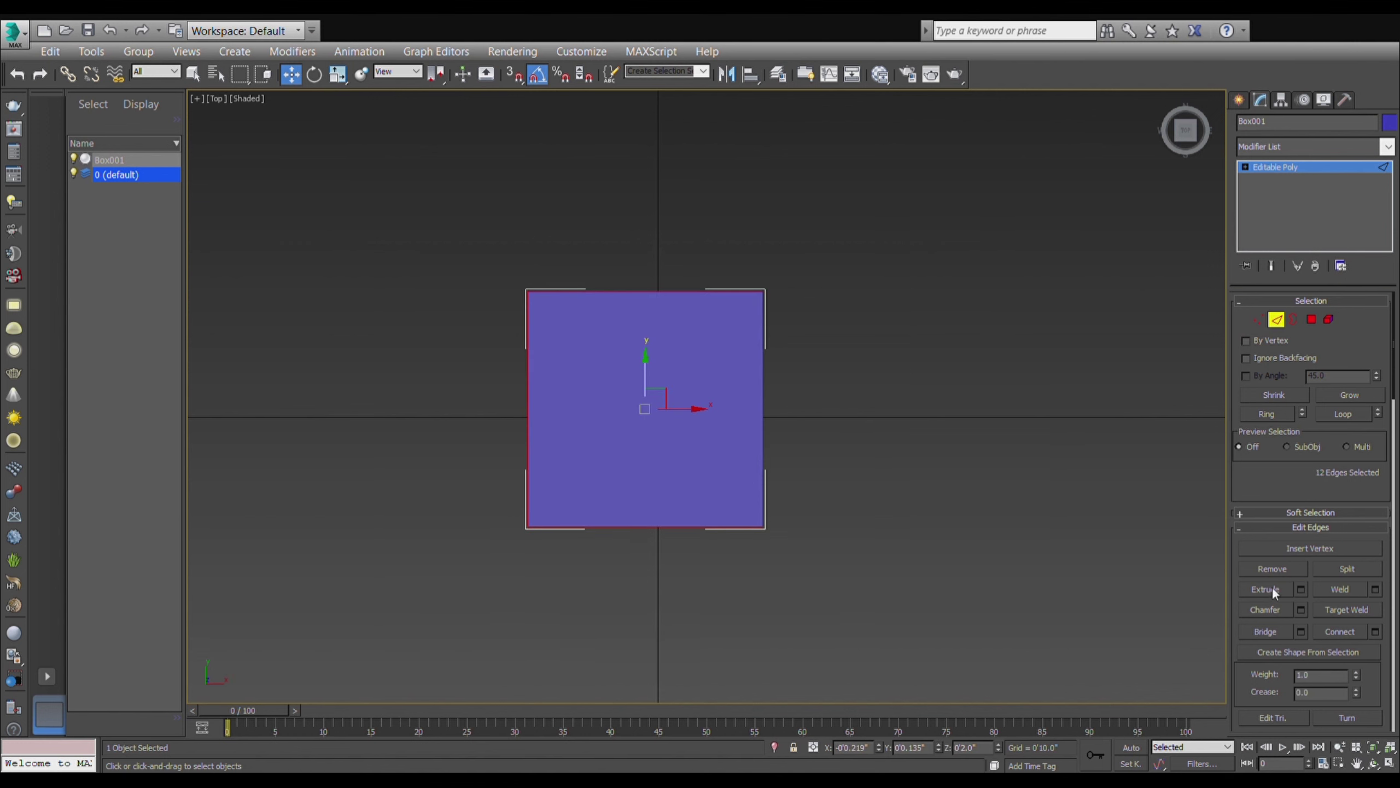
{"action": "scroll", "coordinate": [1276, 585], "scroll_direction": "down", "scroll_amount": 2}
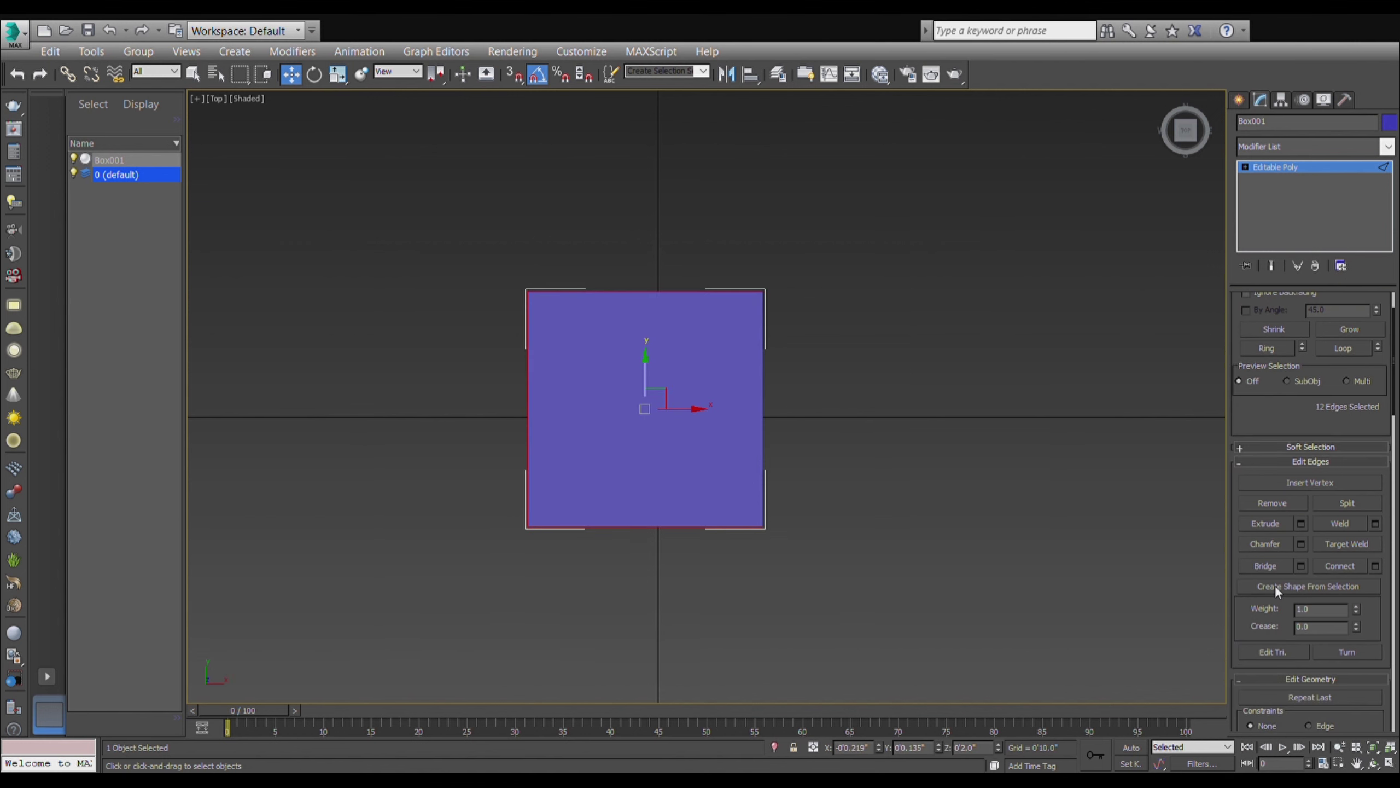
- Chamfer the selected edges and apply rounding to the chamfer
{"action": "left_click", "coordinate": [1301, 543]}
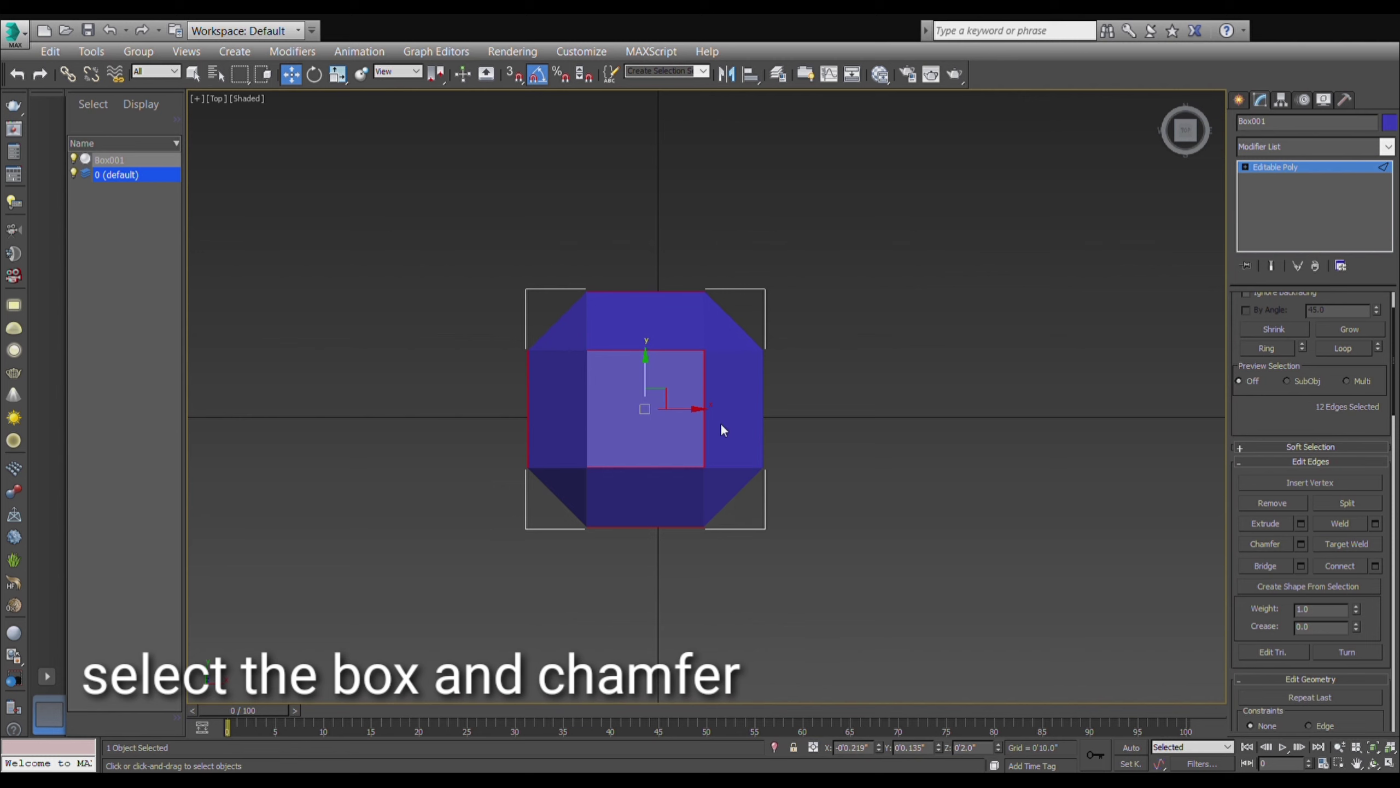
{"action": "mouse_move", "coordinate": [724, 431]}
{"action": "left_mouse_down"}
{"action": "mouse_move", "coordinate": [748, 461]}
{"action": "mouse_move", "coordinate": [747, 450]}
{"action": "left_mouse_up"}
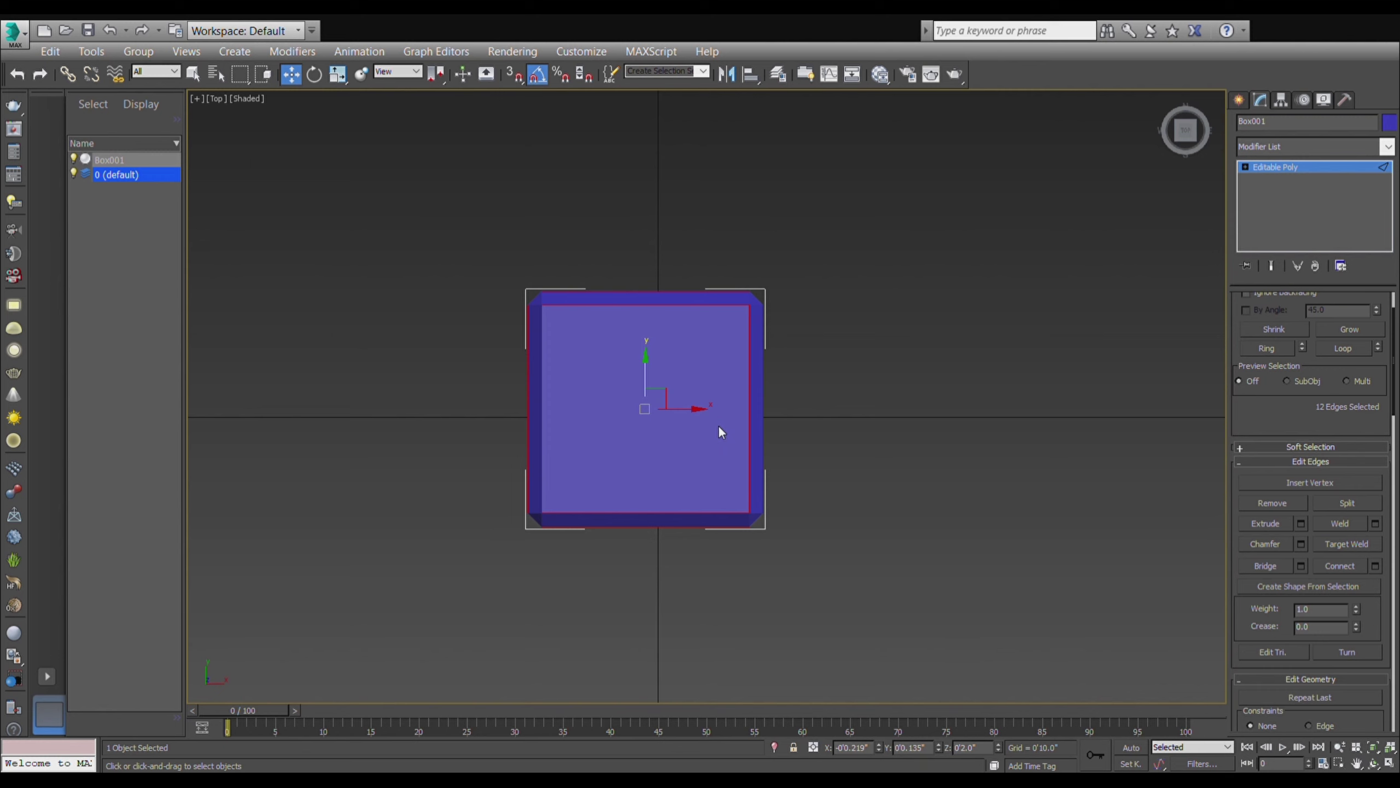
{"action": "key", "text": "ctrl+BackSpace"}
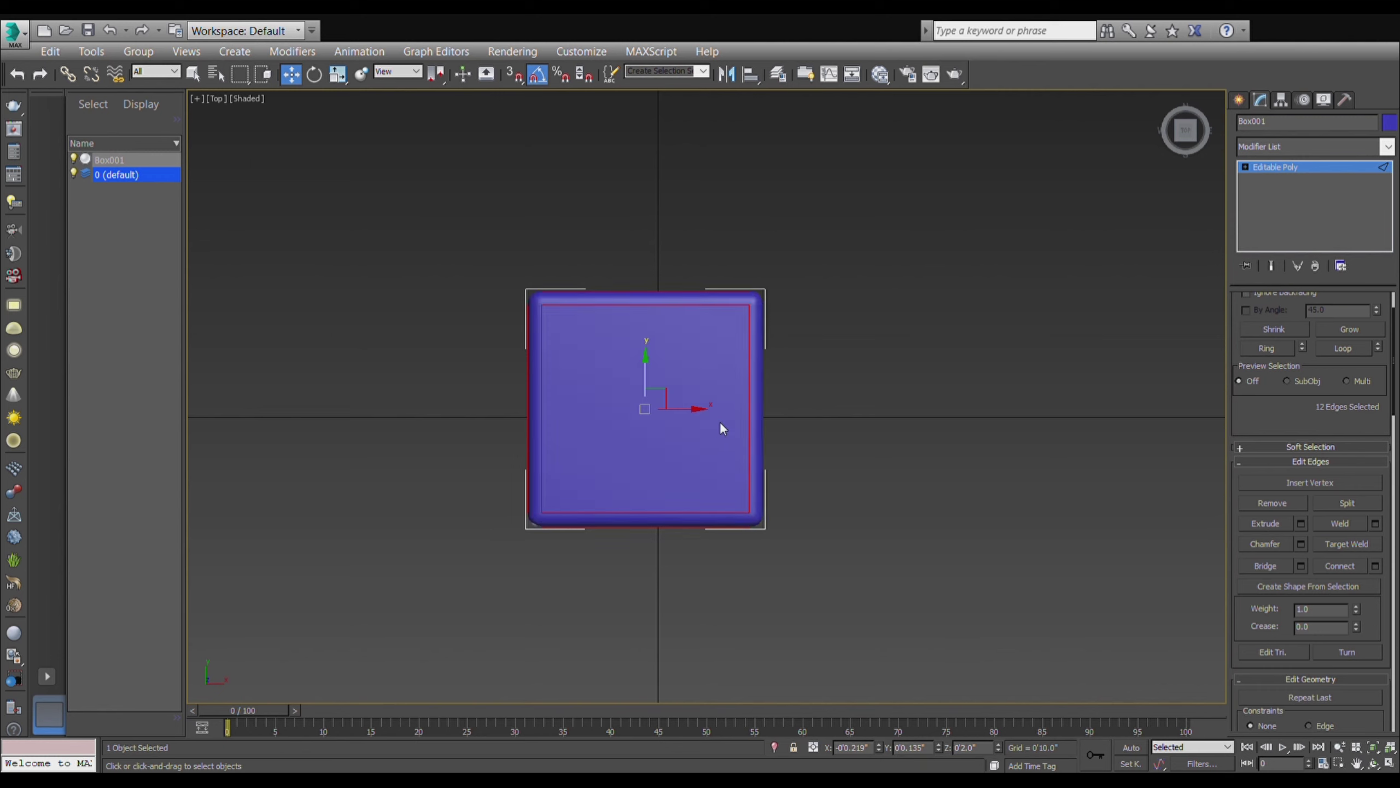
{"action": "key", "text": "ctrl+z"}
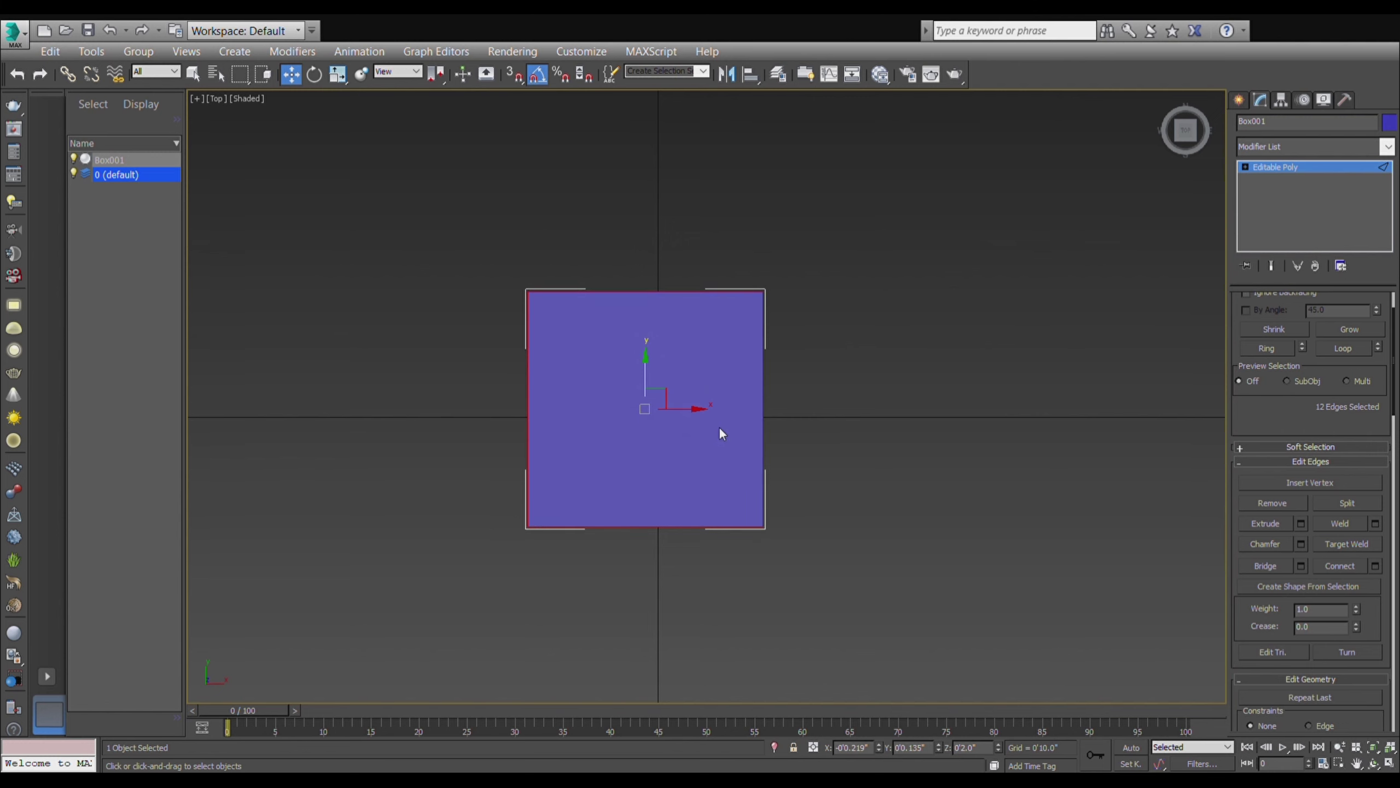
{"action": "key", "text": "ctrl+y"}
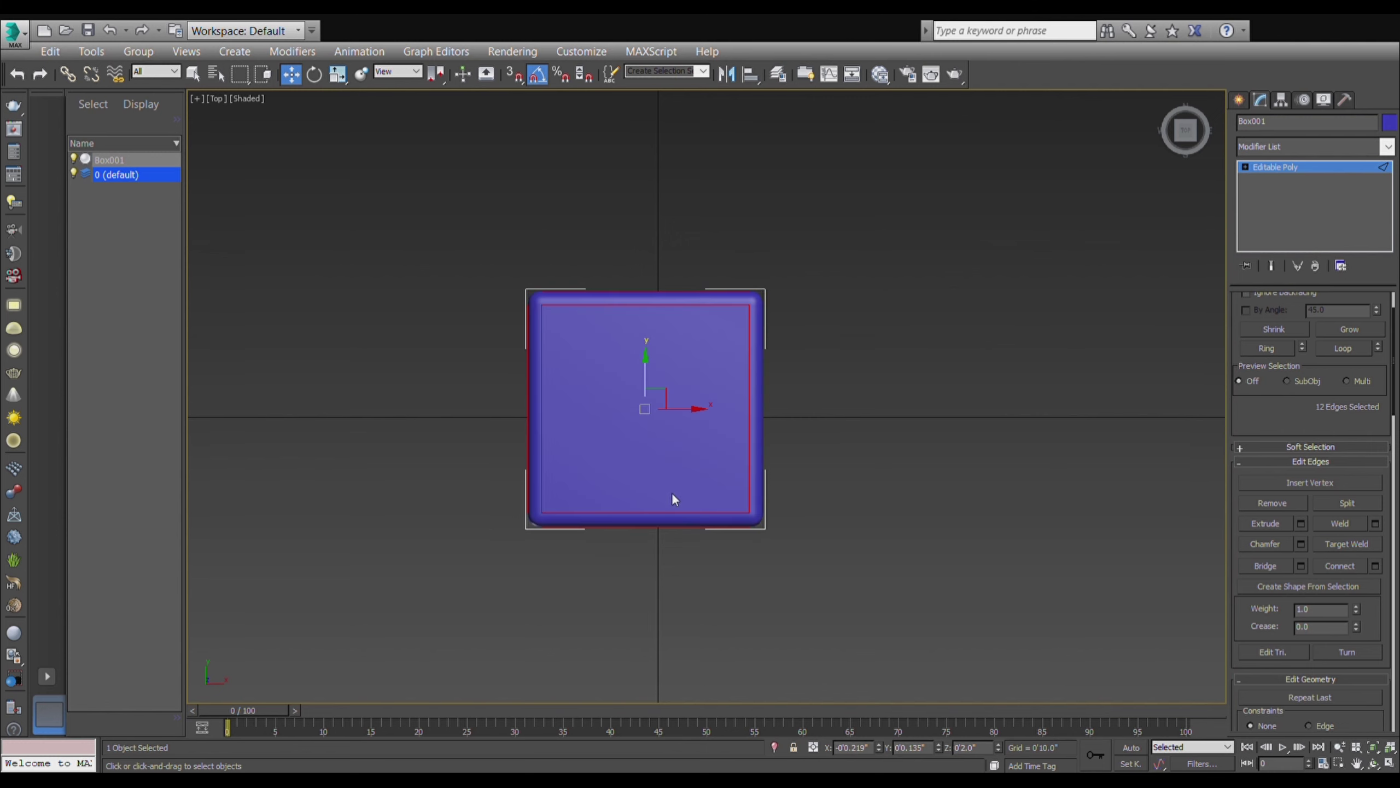
- Orbit to an angled view, grow the edge selection to 24 edges, and reframe the cube
{"action": "middle_click_drag", "start_coordinate": [619, 554], "coordinate": [659, 472], "text": "alt"}
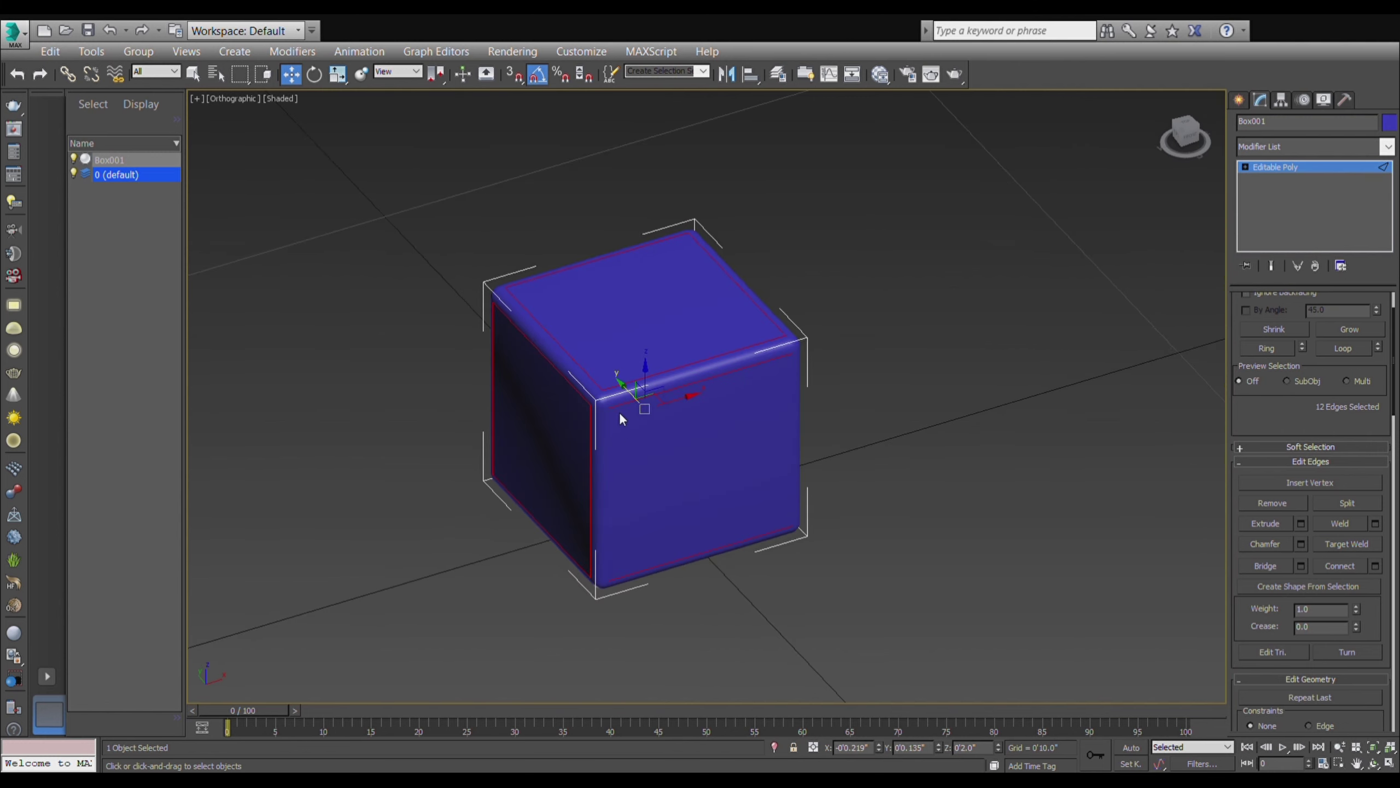
{"action": "scroll", "coordinate": [575, 400], "scroll_direction": "up", "scroll_amount": 5}
{"action": "scroll", "coordinate": [576, 399], "scroll_direction": "up", "scroll_amount": 3}
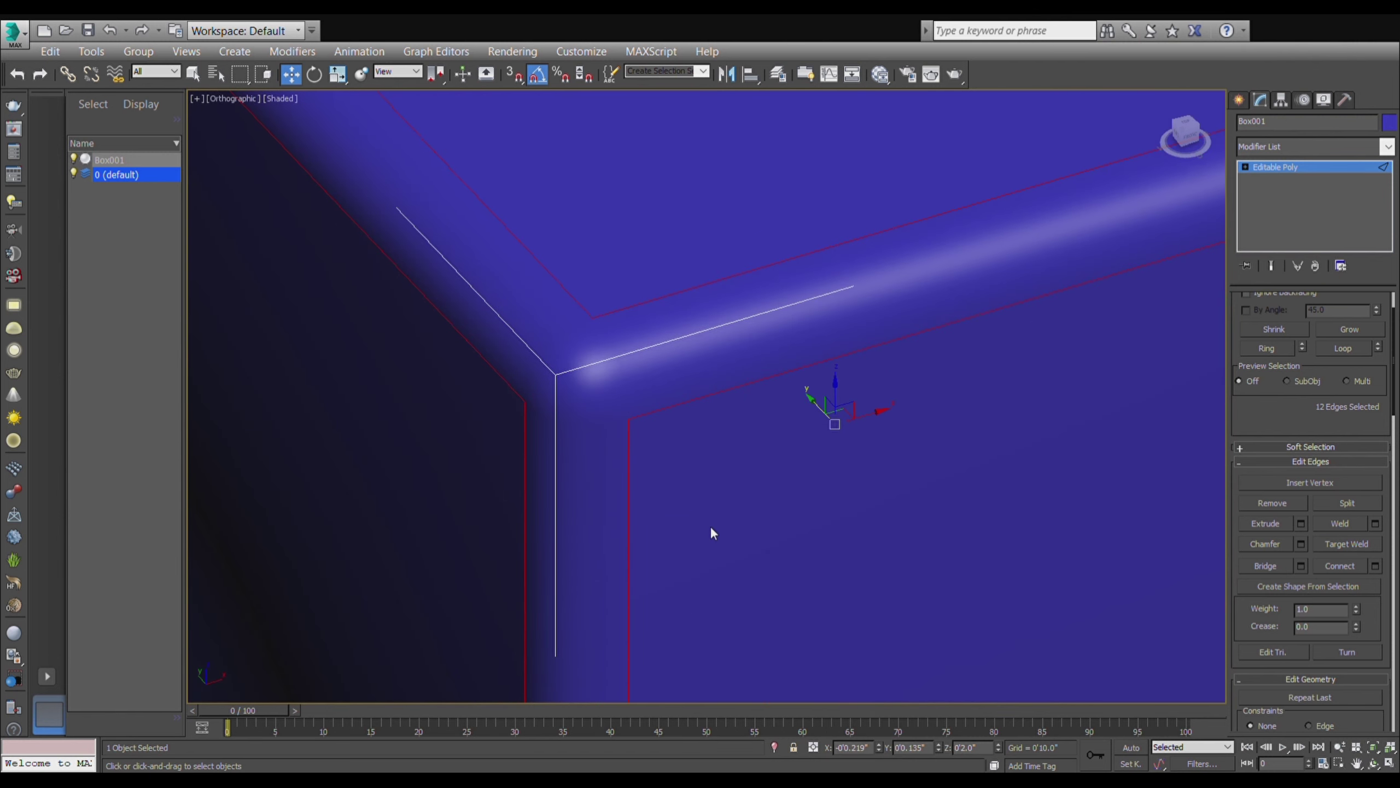
{"action": "key", "text": "ctrl+a"}
{"action": "scroll", "coordinate": [626, 494], "scroll_direction": "down", "scroll_amount": 10}
{"action": "mouse_move", "coordinate": [625, 495]}
{"action": "middle_mouse_down"}
{"action": "mouse_move", "coordinate": [683, 549]}
{"action": "mouse_move", "coordinate": [673, 481]}
{"action": "middle_mouse_up"}
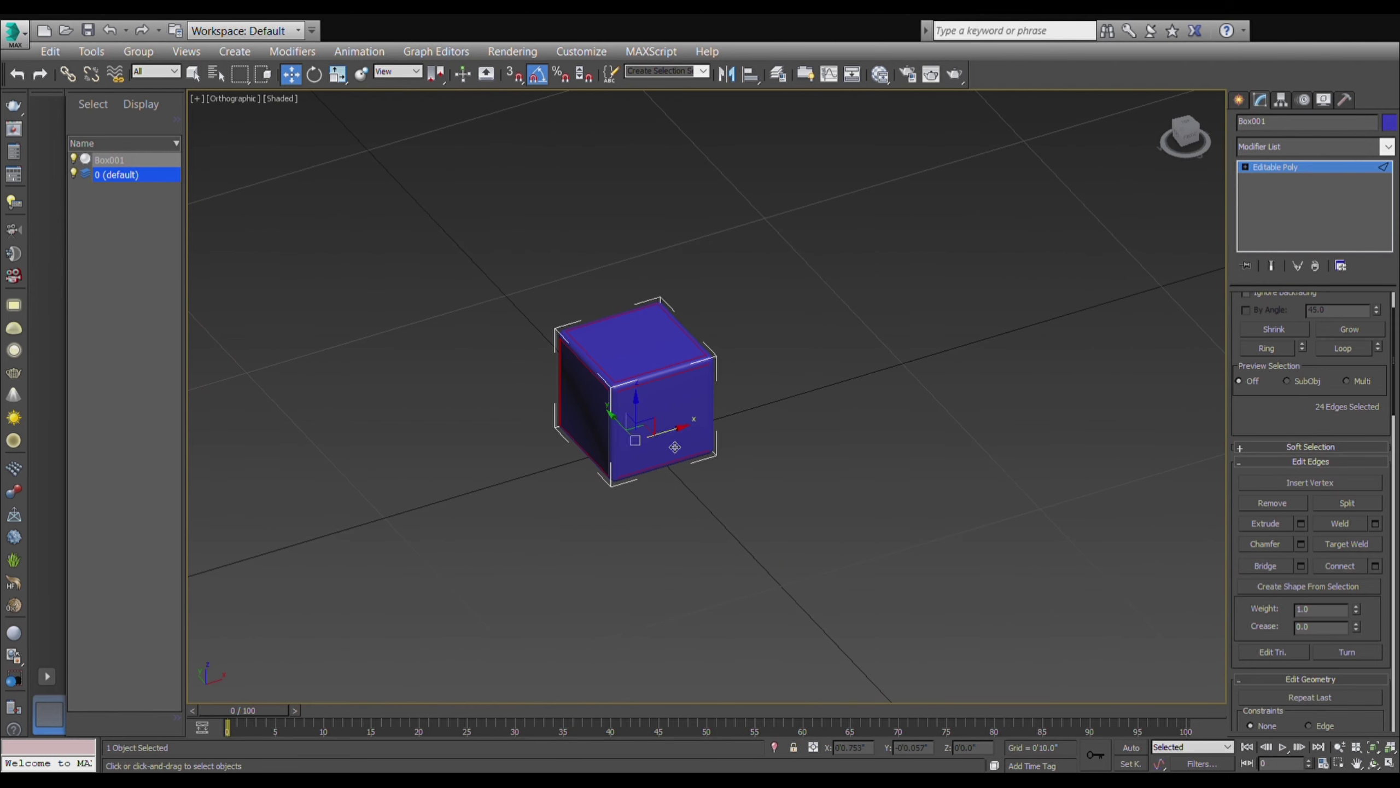
{"action": "scroll", "coordinate": [669, 443], "scroll_direction": "up", "scroll_amount": 3}
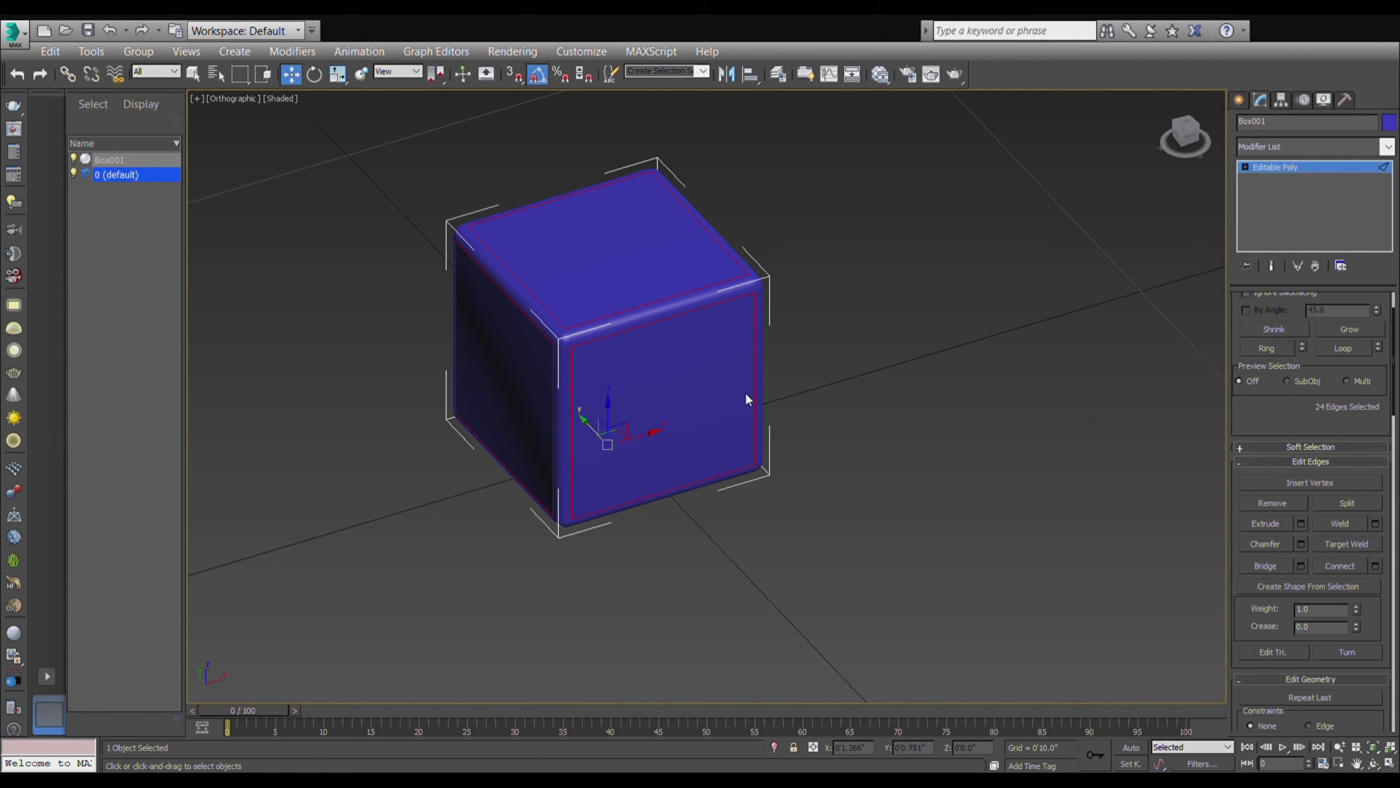
{"action": "scroll", "coordinate": [1312, 386], "scroll_direction": "up", "scroll_amount": 2}
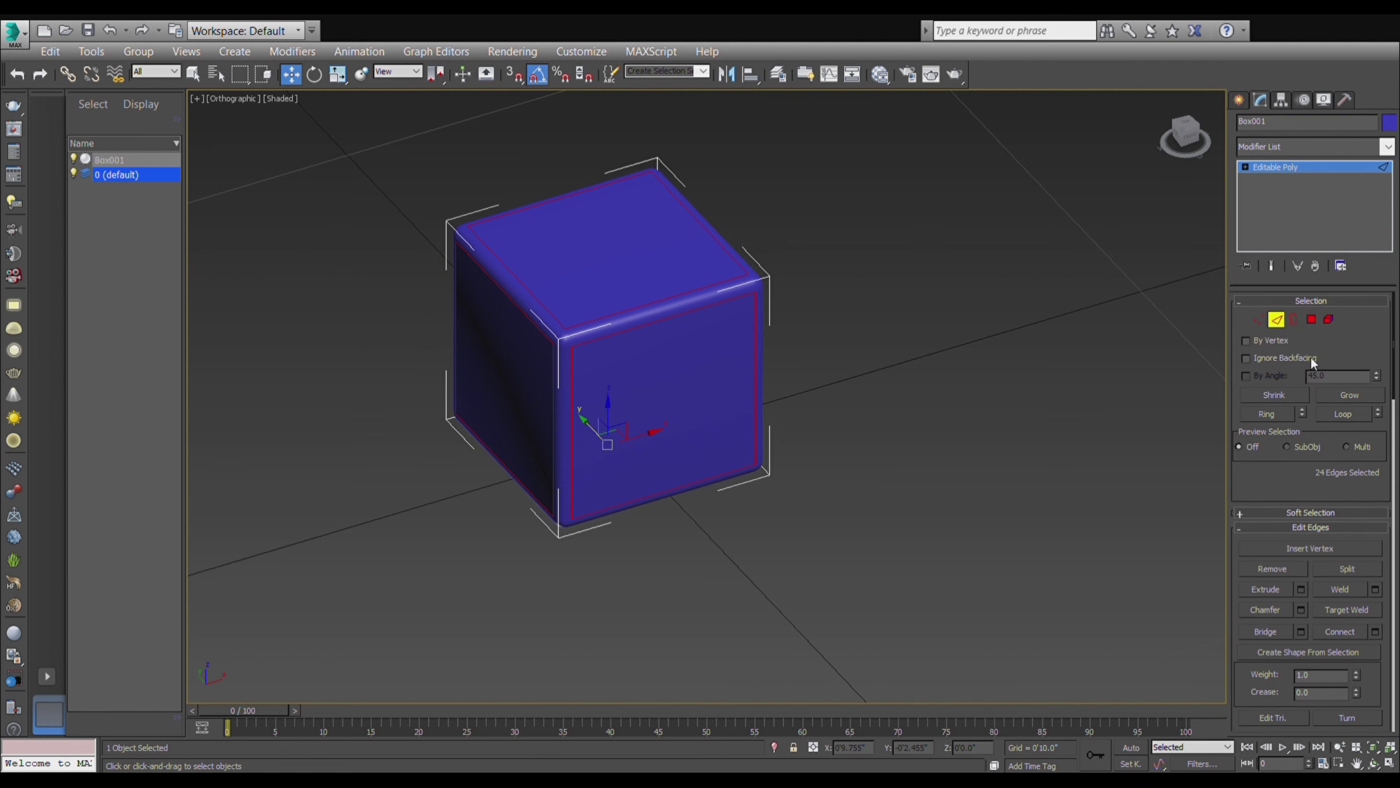
- In Polygon mode, detach the cube's top face as its own object
{"action": "left_click", "coordinate": [1312, 320]}
{"action": "left_click", "coordinate": [642, 397]}
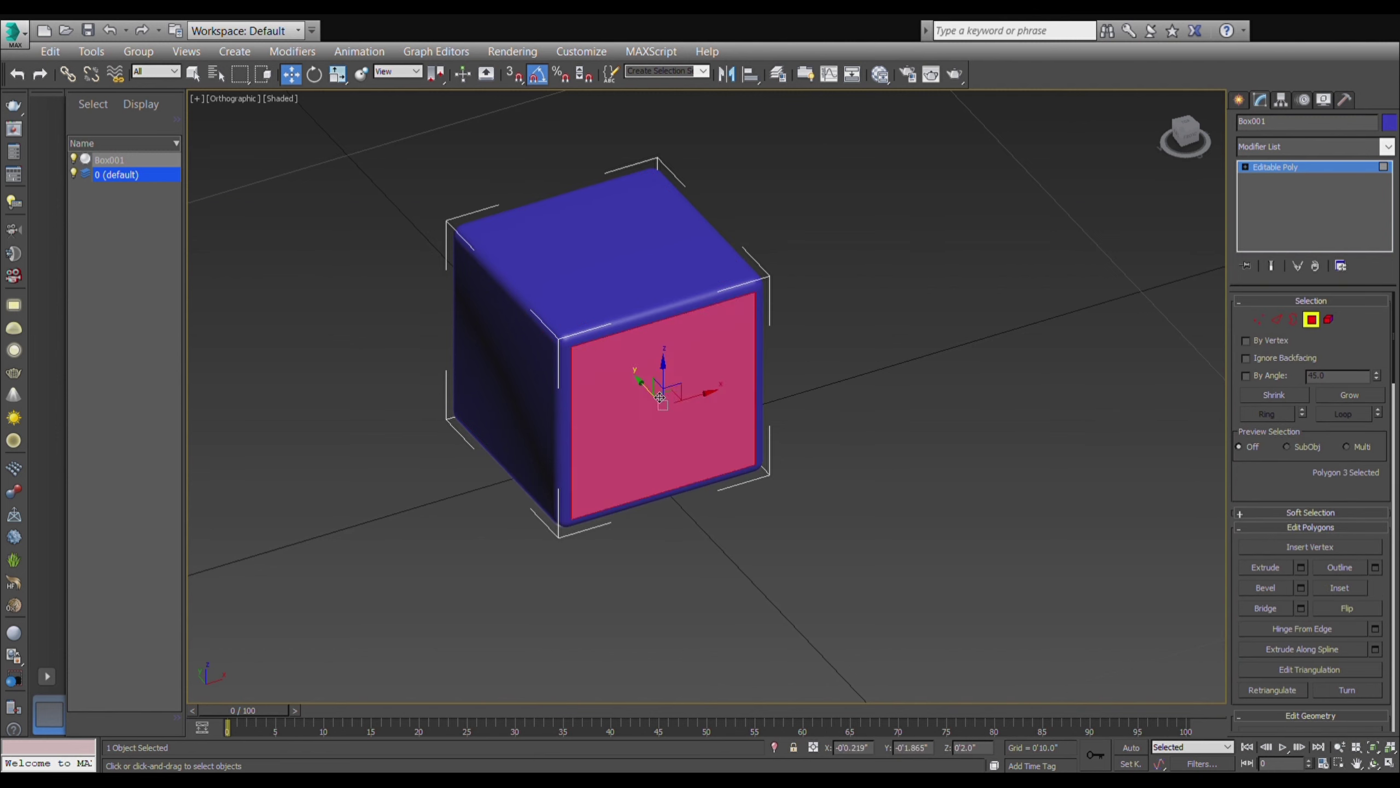
{"action": "scroll", "coordinate": [1349, 586], "scroll_direction": "down", "scroll_amount": 2}
{"action": "scroll", "coordinate": [1348, 586], "scroll_direction": "down", "scroll_amount": 2}
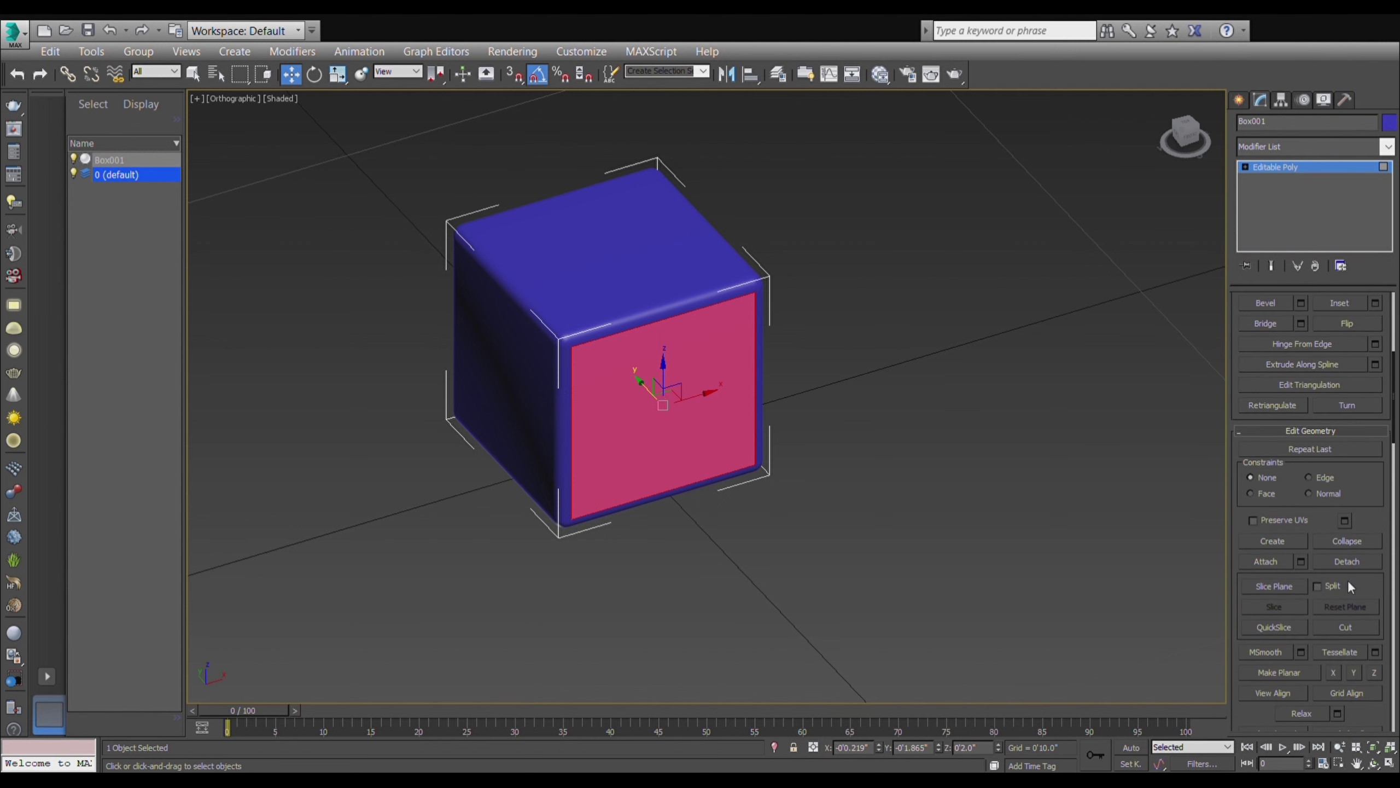
{"action": "scroll", "coordinate": [1348, 585], "scroll_direction": "down", "scroll_amount": 1}
{"action": "scroll", "coordinate": [1349, 586], "scroll_direction": "down", "scroll_amount": 2}
{"action": "scroll", "coordinate": [1350, 586], "scroll_direction": "down", "scroll_amount": 2}
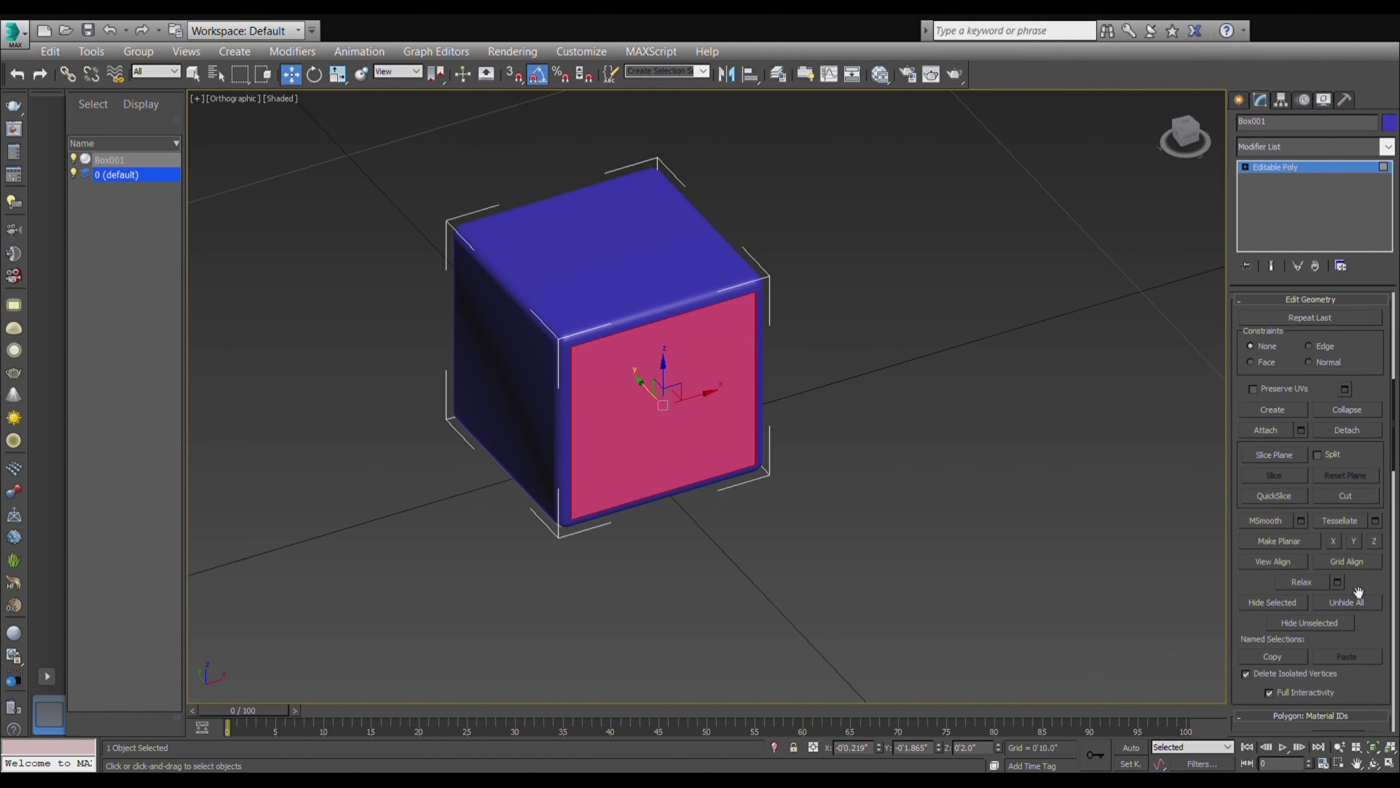
{"action": "scroll", "coordinate": [1350, 586], "scroll_direction": "down", "scroll_amount": 1}
{"action": "scroll", "coordinate": [1350, 585], "scroll_direction": "down", "scroll_amount": 2}
{"action": "scroll", "coordinate": [1347, 580], "scroll_direction": "up", "scroll_amount": 1}
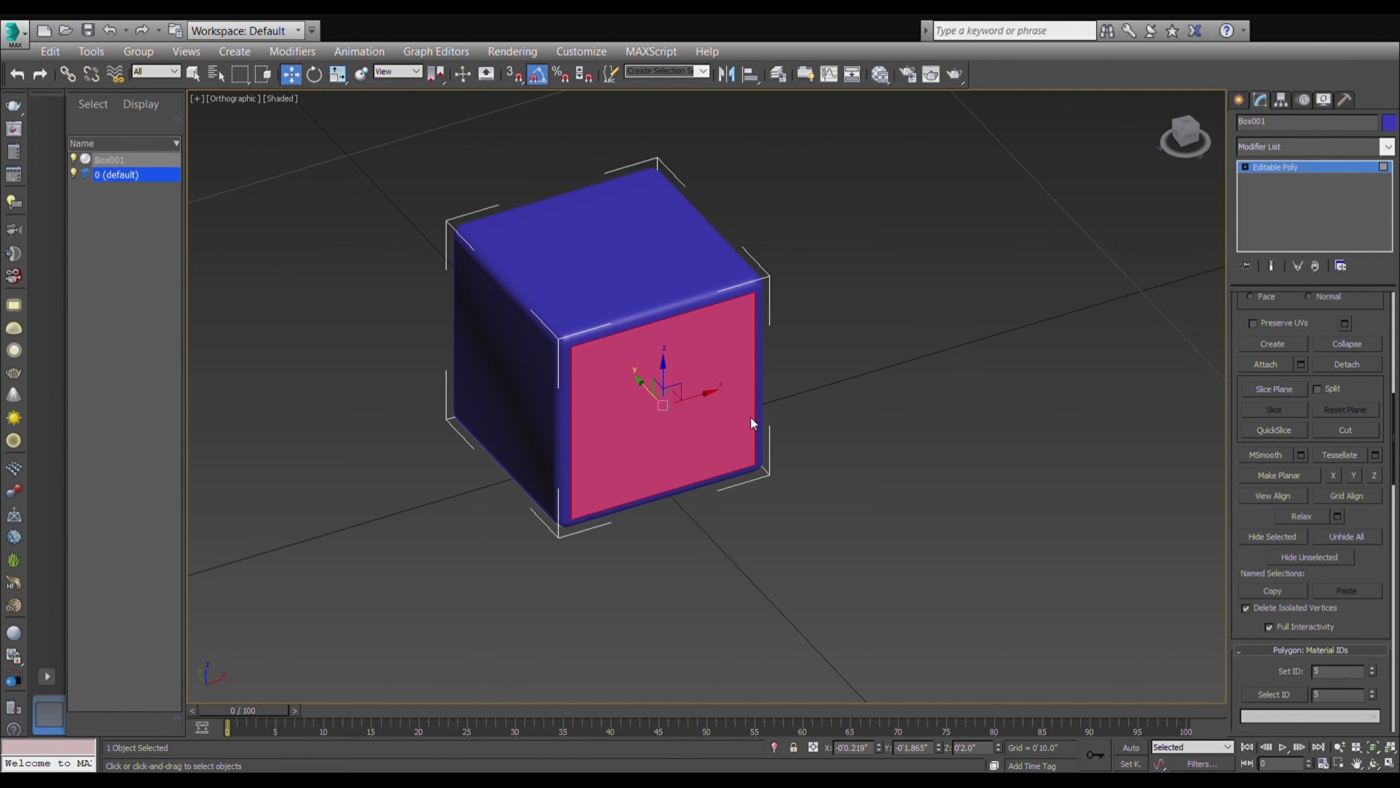
{"action": "left_click", "coordinate": [634, 279]}
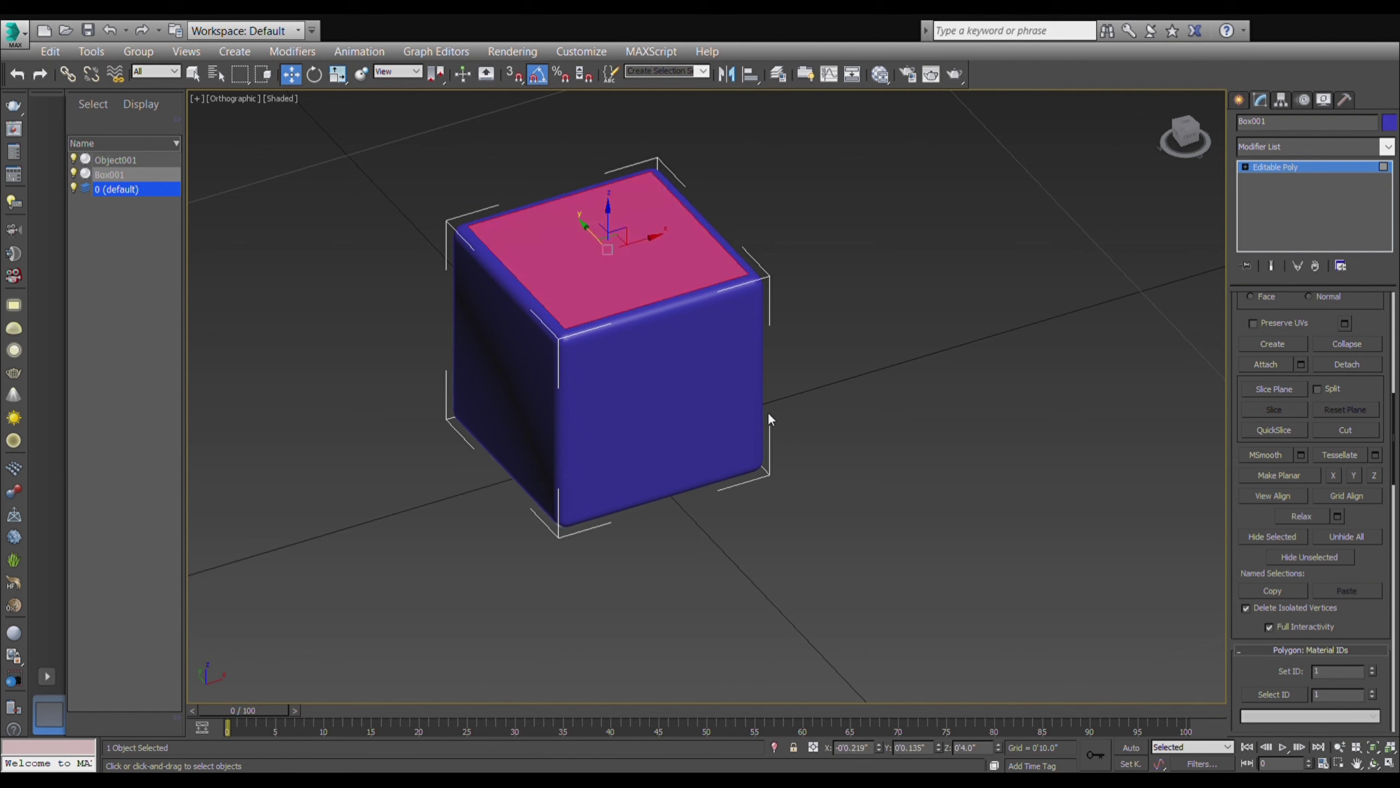
{"action": "left_click", "coordinate": [514, 399]}
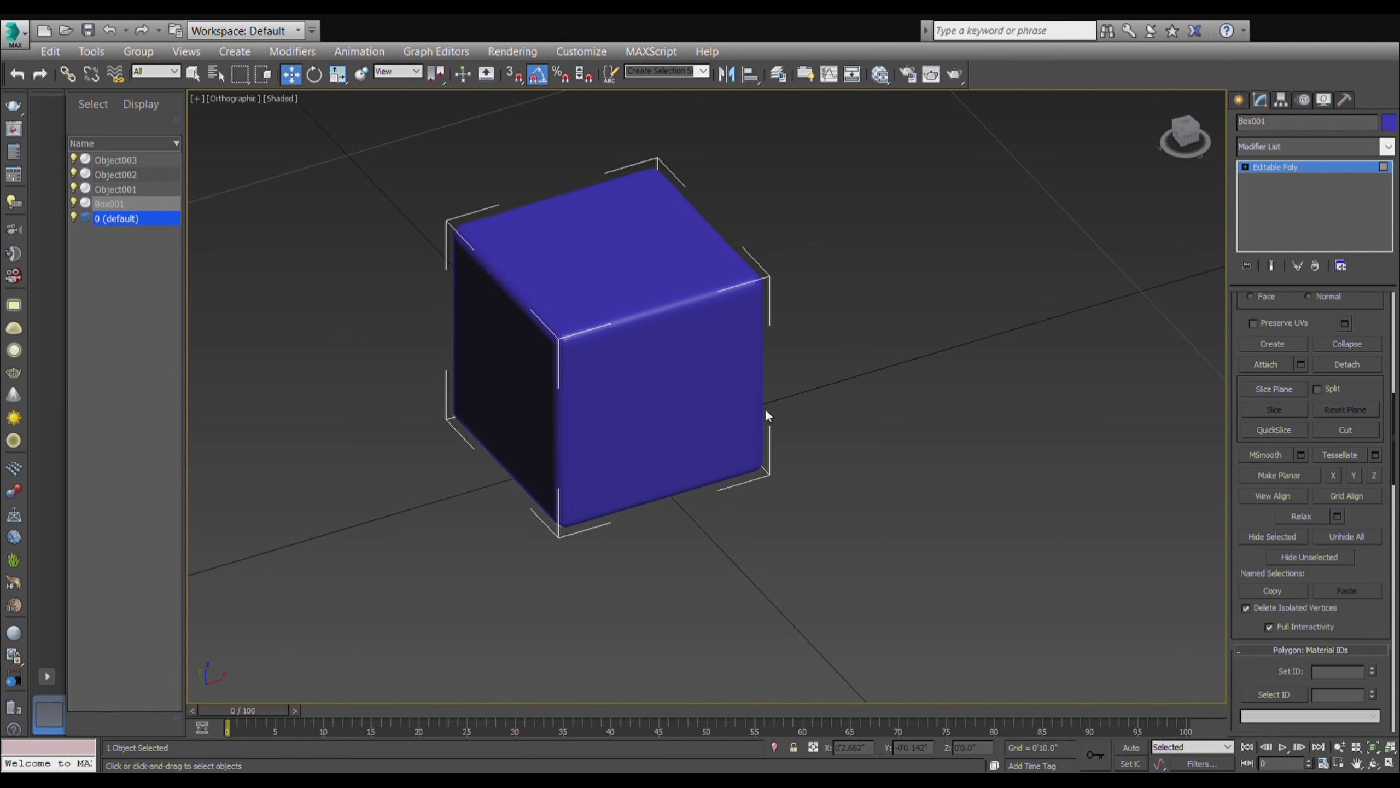
- Detach the front, right and bottom (magenta) faces as separate objects
{"action": "middle_click_drag", "start_coordinate": [925, 490], "coordinate": [802, 474], "text": "alt"}
{"action": "left_click", "coordinate": [727, 388]}
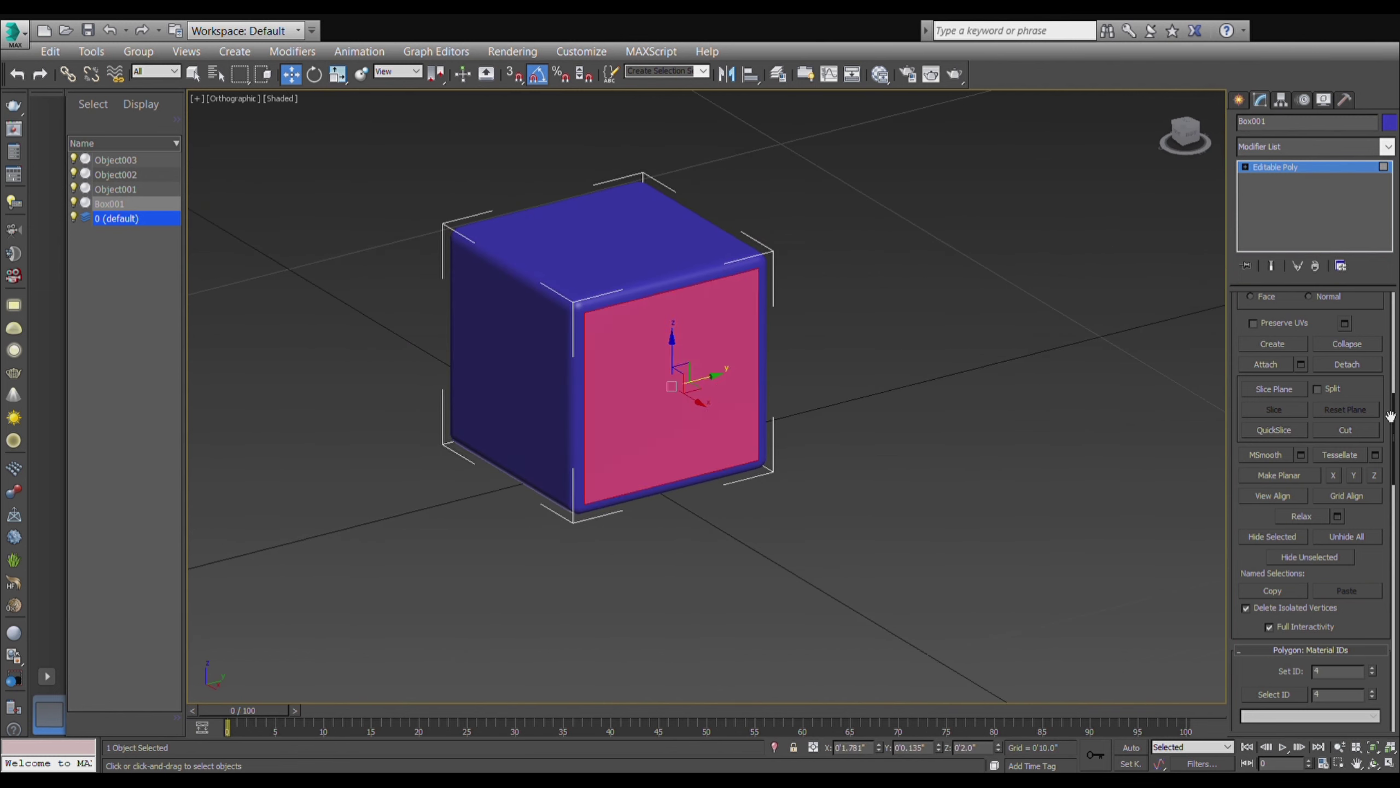
{"action": "left_click", "coordinate": [1346, 364]}
{"action": "middle_click_drag", "start_coordinate": [846, 444], "coordinate": [736, 449], "text": "alt"}
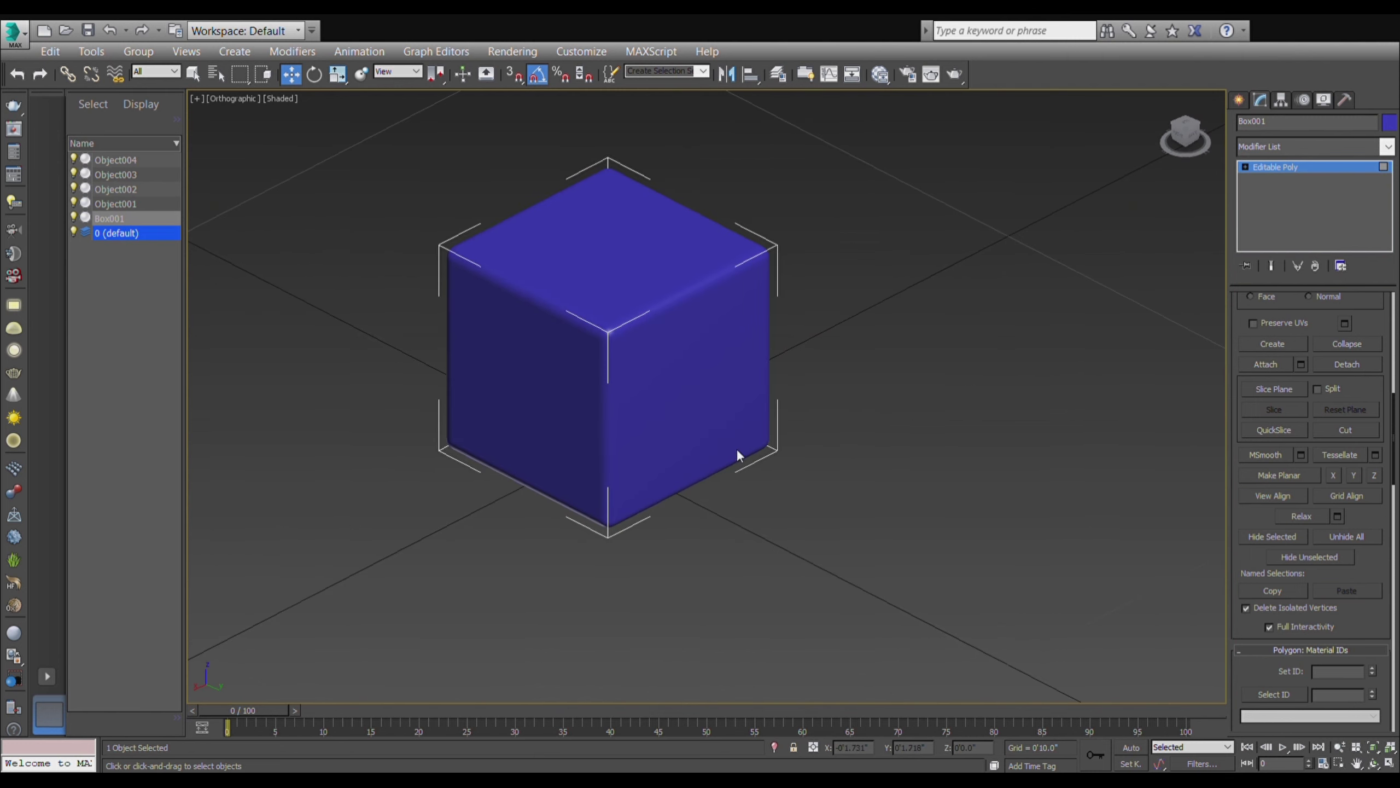
{"action": "left_click", "coordinate": [711, 409]}
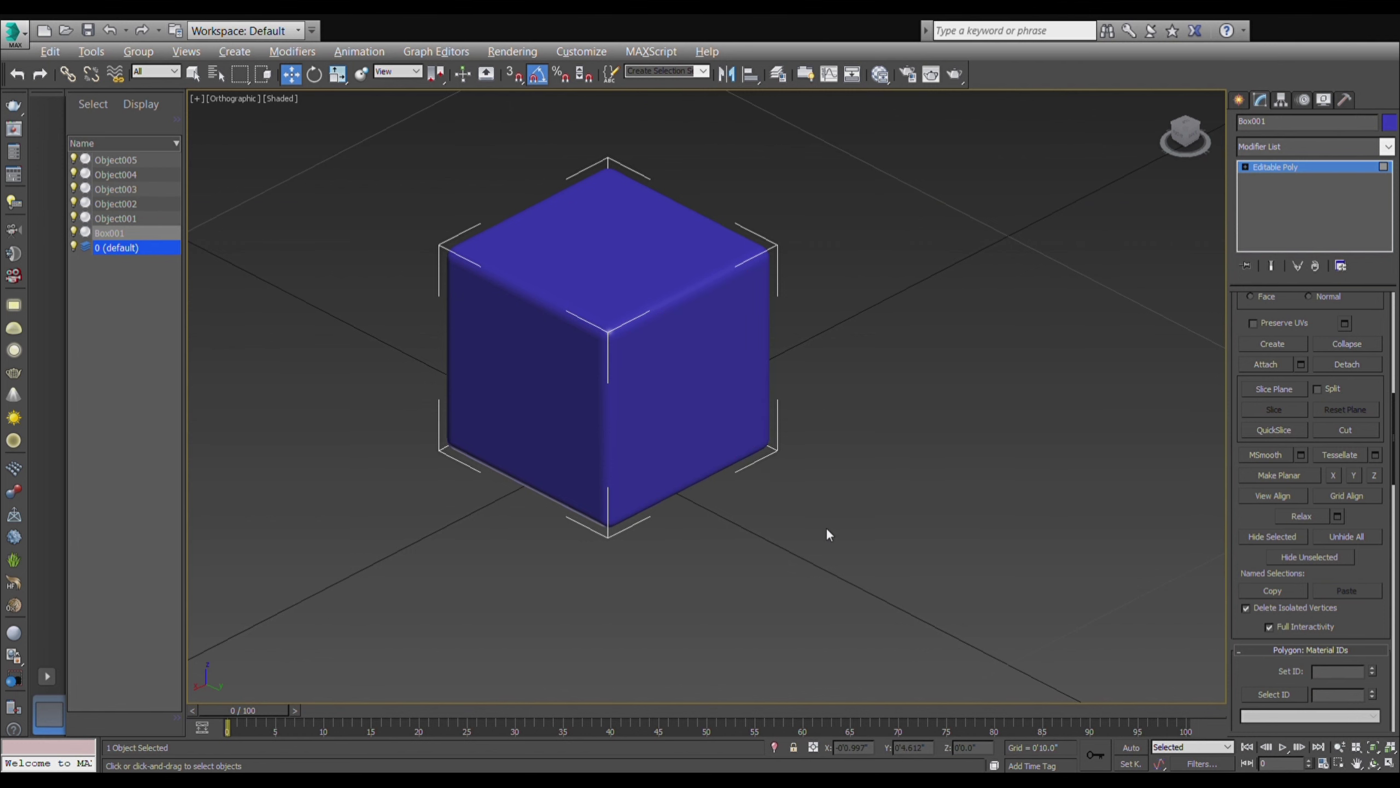
{"action": "mouse_move", "coordinate": [826, 528]}
{"action": "middle_mouse_down", "text": "alt"}
{"action": "mouse_move", "coordinate": [852, 440]}
{"action": "mouse_move", "coordinate": [760, 441]}
{"action": "middle_mouse_up", "text": "alt"}
{"action": "left_click", "coordinate": [650, 414]}
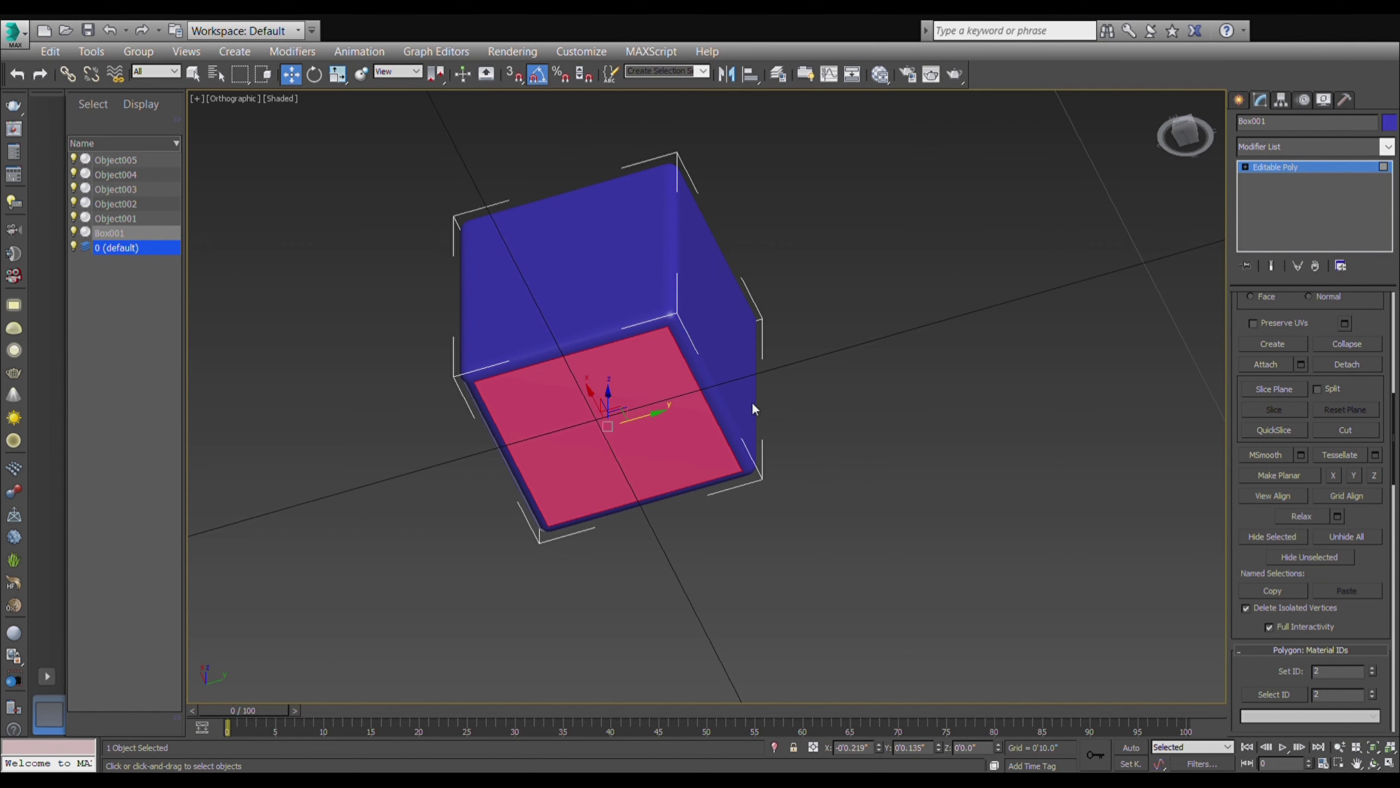
{"action": "key", "text": "alt+d"}
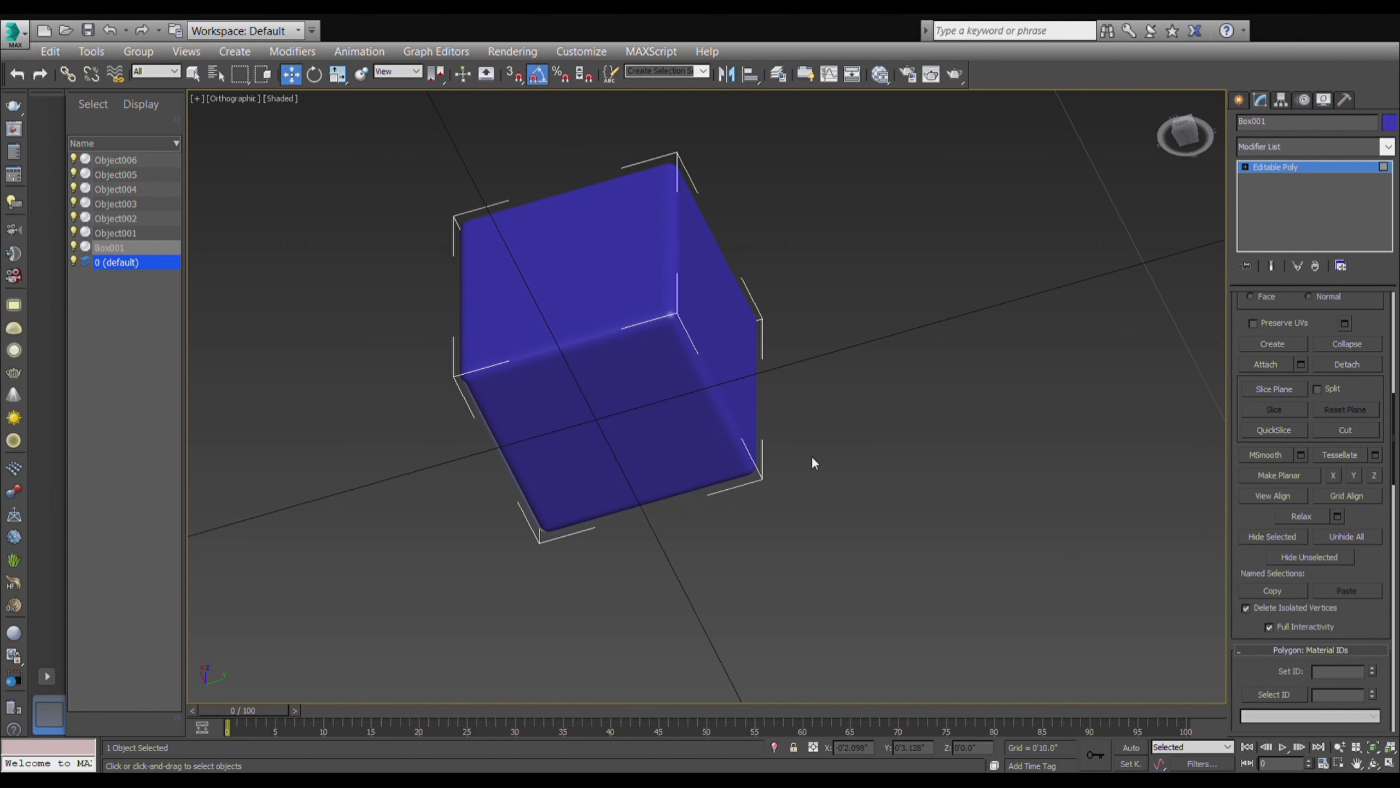
- Frame the cube in the Front view and exit Polygon mode
{"action": "key", "text": "f"}
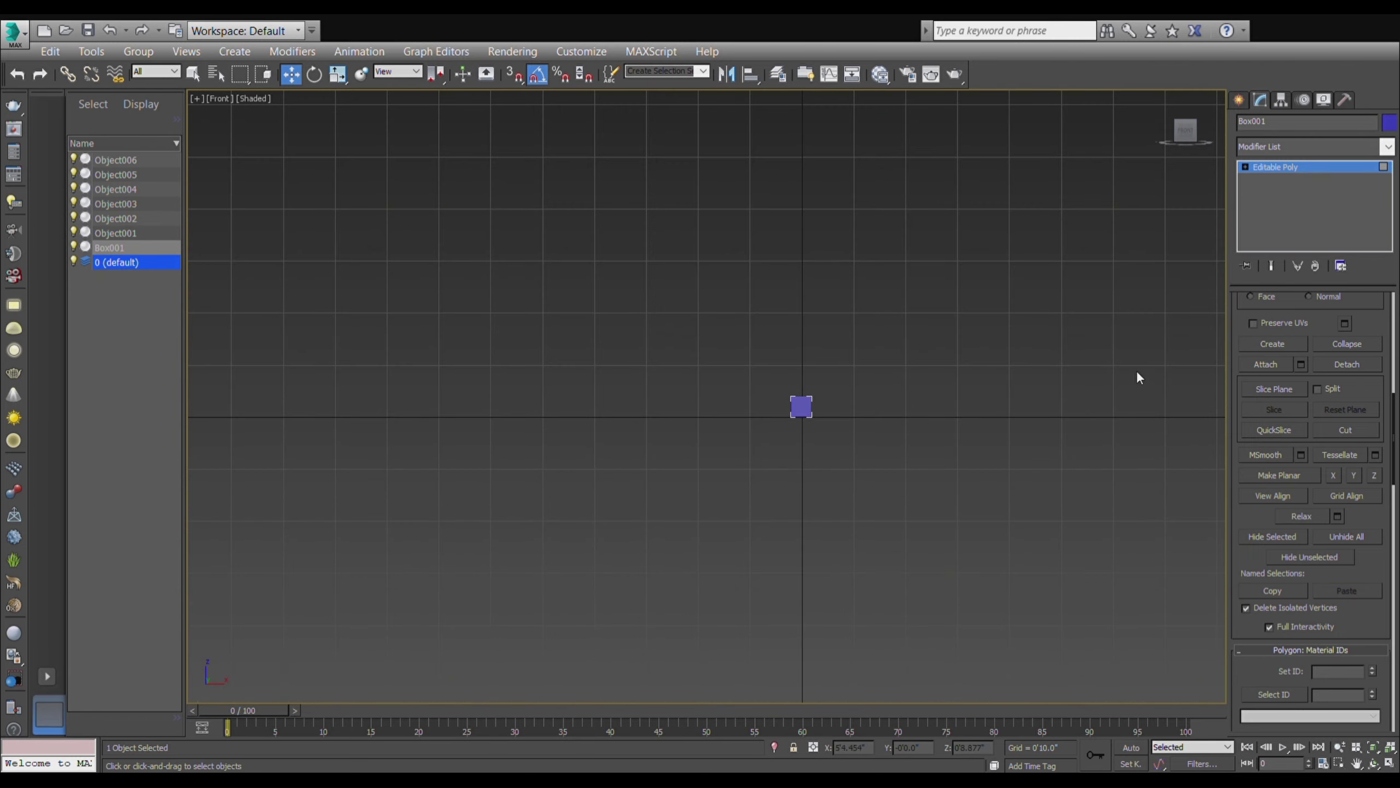
{"action": "scroll", "coordinate": [980, 434], "scroll_direction": "up", "scroll_amount": 2}
{"action": "scroll", "coordinate": [980, 435], "scroll_direction": "up", "scroll_amount": 2}
{"action": "left_click_drag", "start_coordinate": [492, 296], "coordinate": [845, 468]}
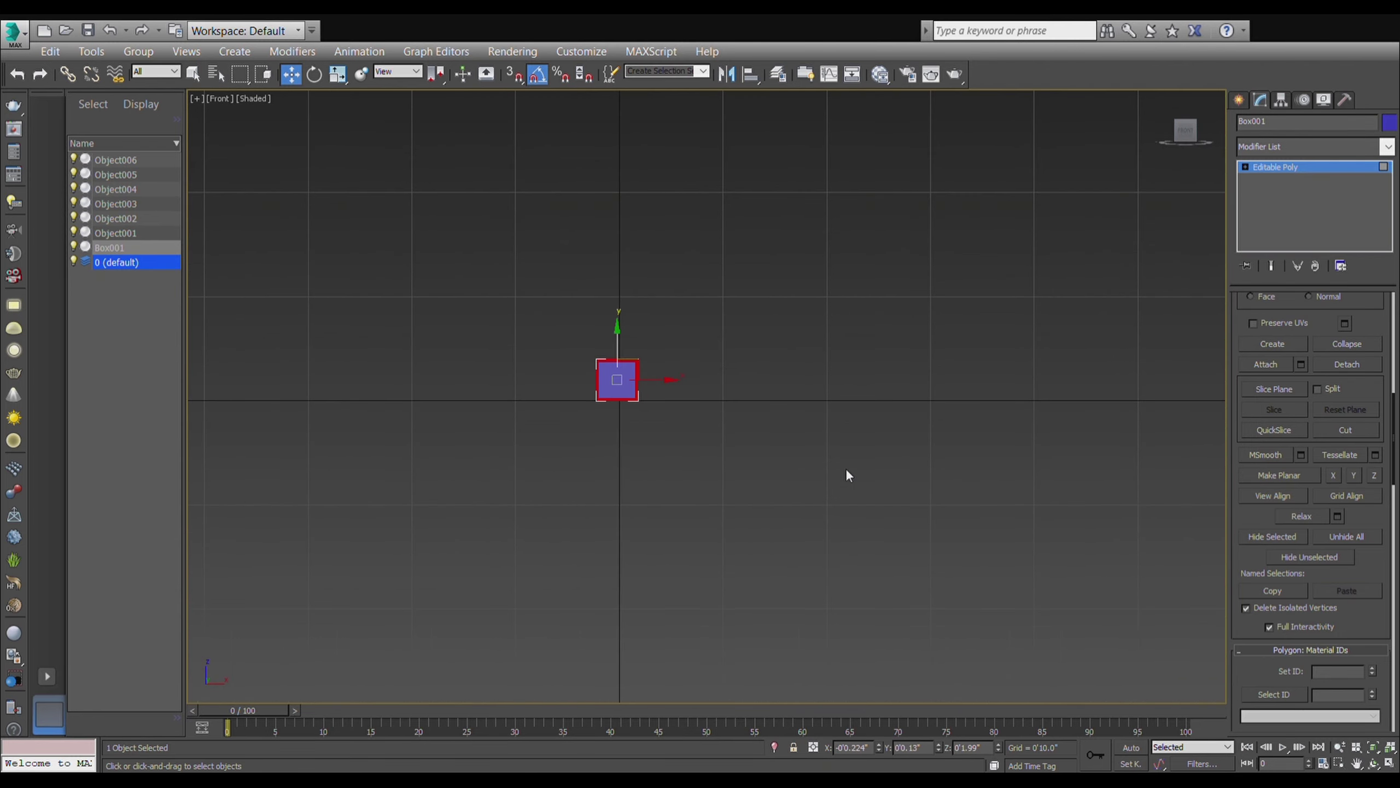
{"action": "scroll", "coordinate": [1309, 354], "scroll_direction": "up", "scroll_amount": 3}
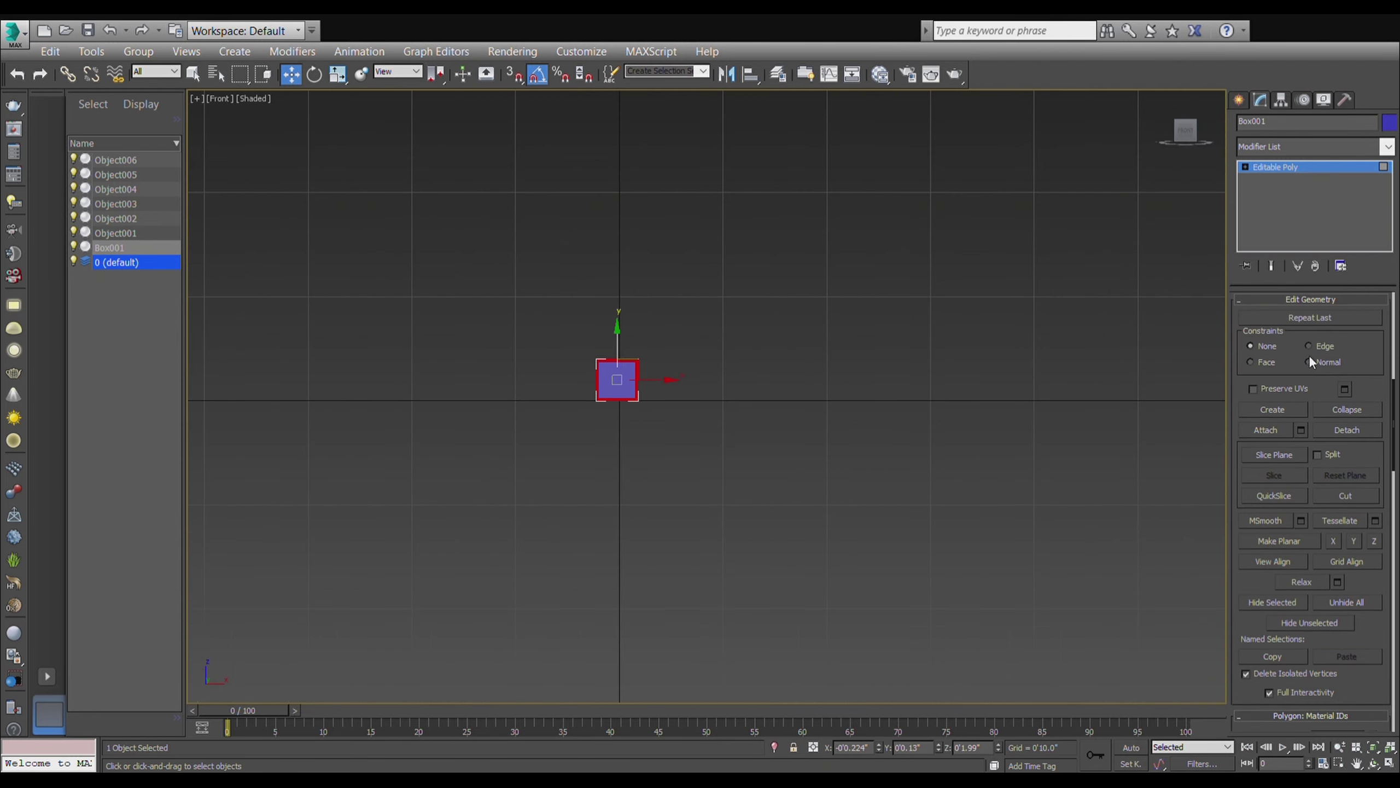
{"action": "scroll", "coordinate": [1316, 371], "scroll_direction": "up", "scroll_amount": 3}
{"action": "scroll", "coordinate": [1316, 370], "scroll_direction": "up", "scroll_amount": 3}
{"action": "scroll", "coordinate": [1316, 370], "scroll_direction": "up", "scroll_amount": 3}
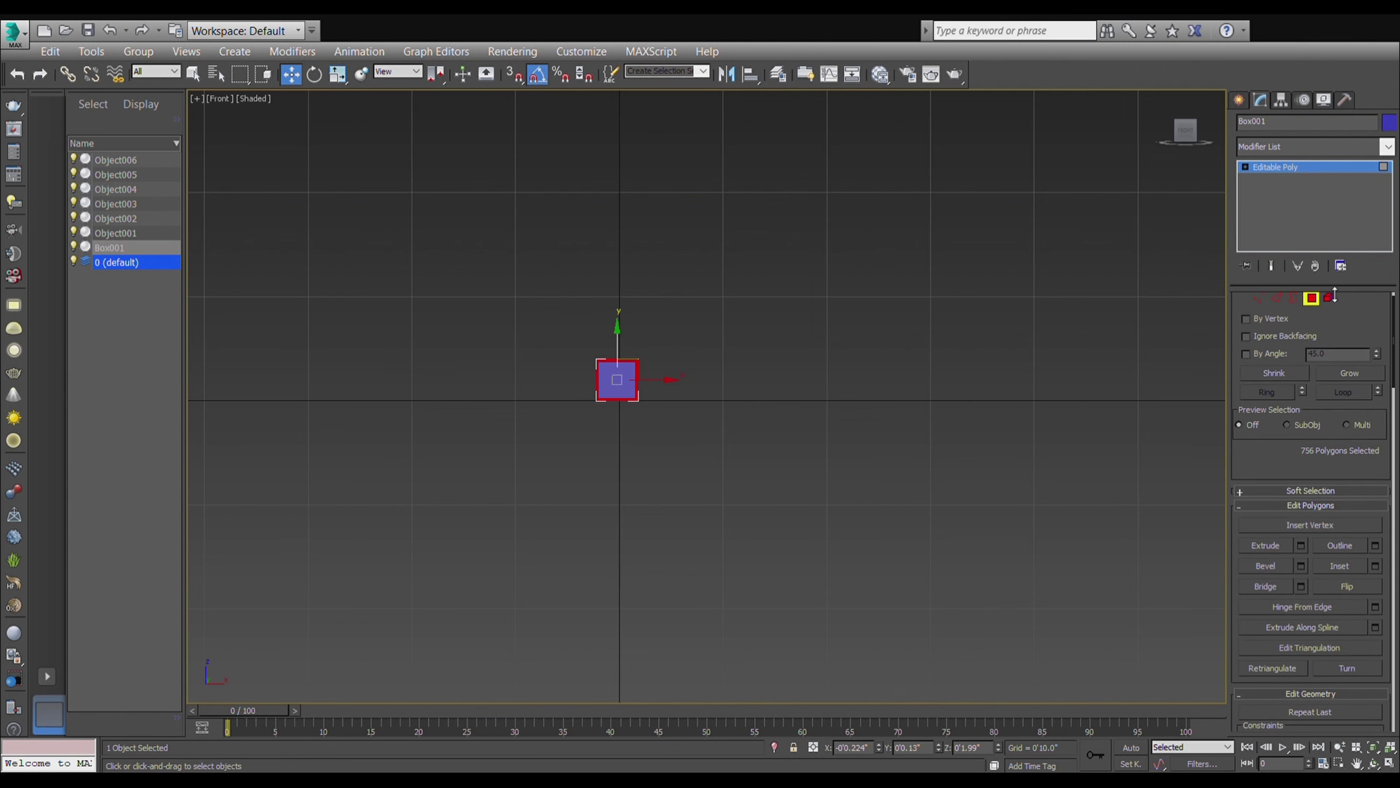
{"action": "left_click", "coordinate": [1312, 298]}
{"action": "left_click", "coordinate": [1048, 434]}
- Select the cube with its face objects, adding Object006, Object003 and Object002
{"action": "left_click_drag", "start_coordinate": [476, 307], "coordinate": [795, 480]}
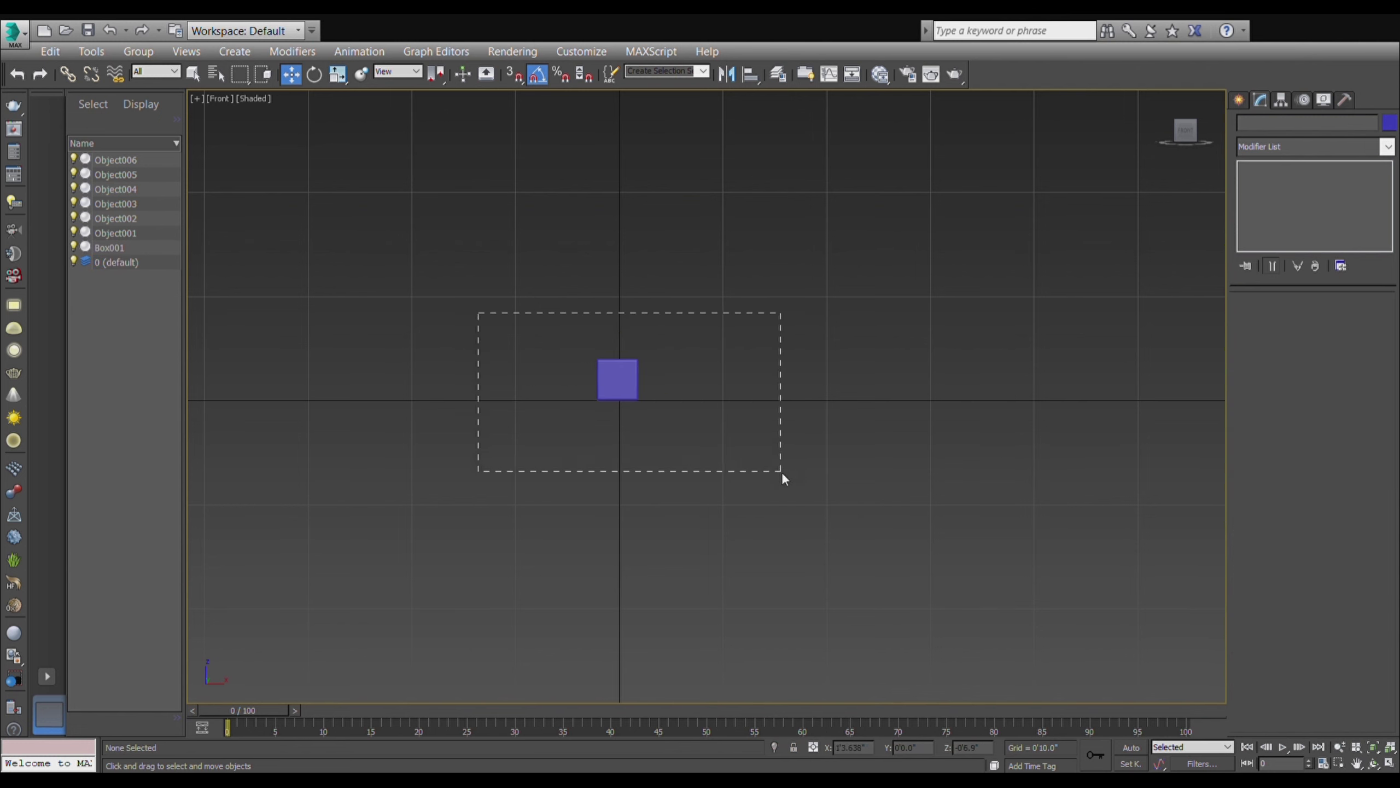
{"action": "left_click", "coordinate": [135, 157], "text": "ctrl"}
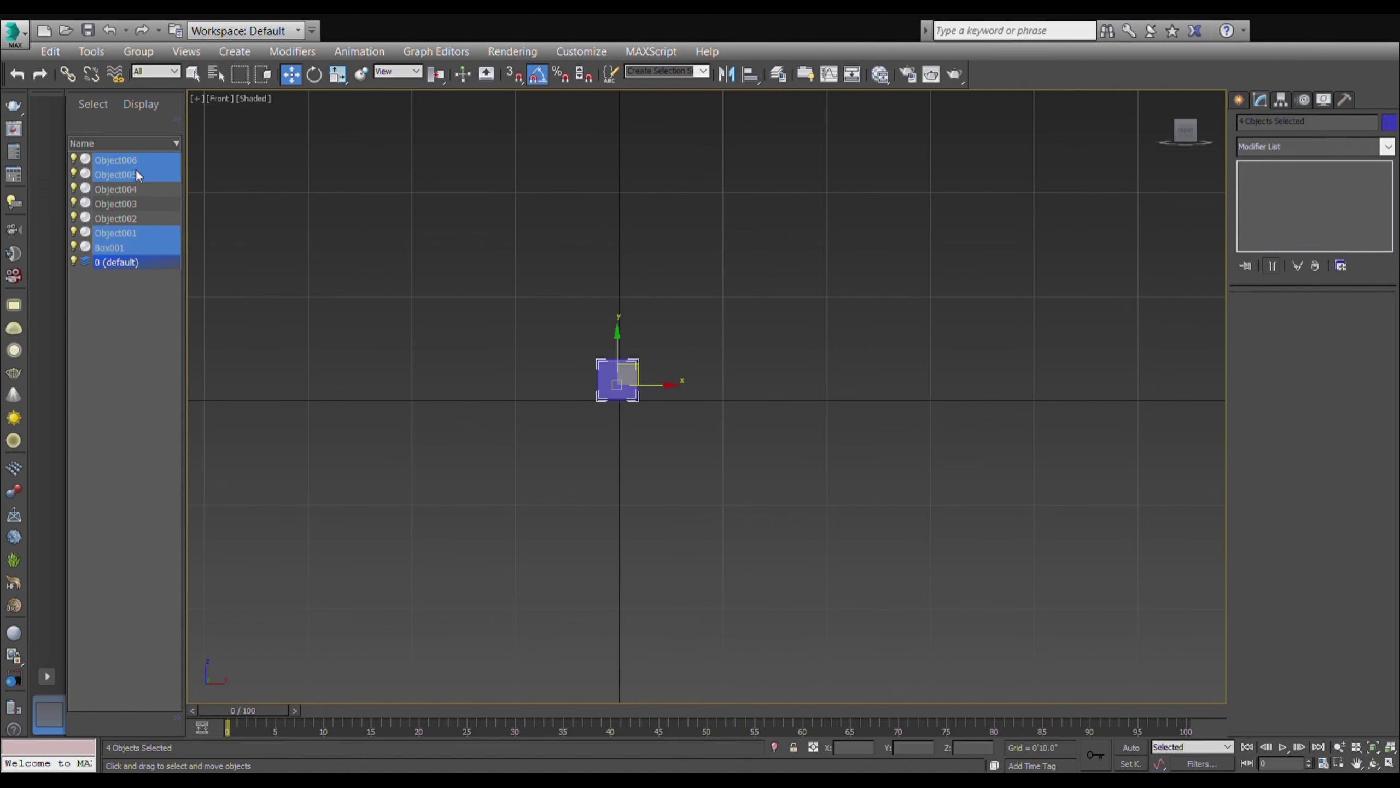
{"action": "left_click", "coordinate": [134, 204], "text": "ctrl"}
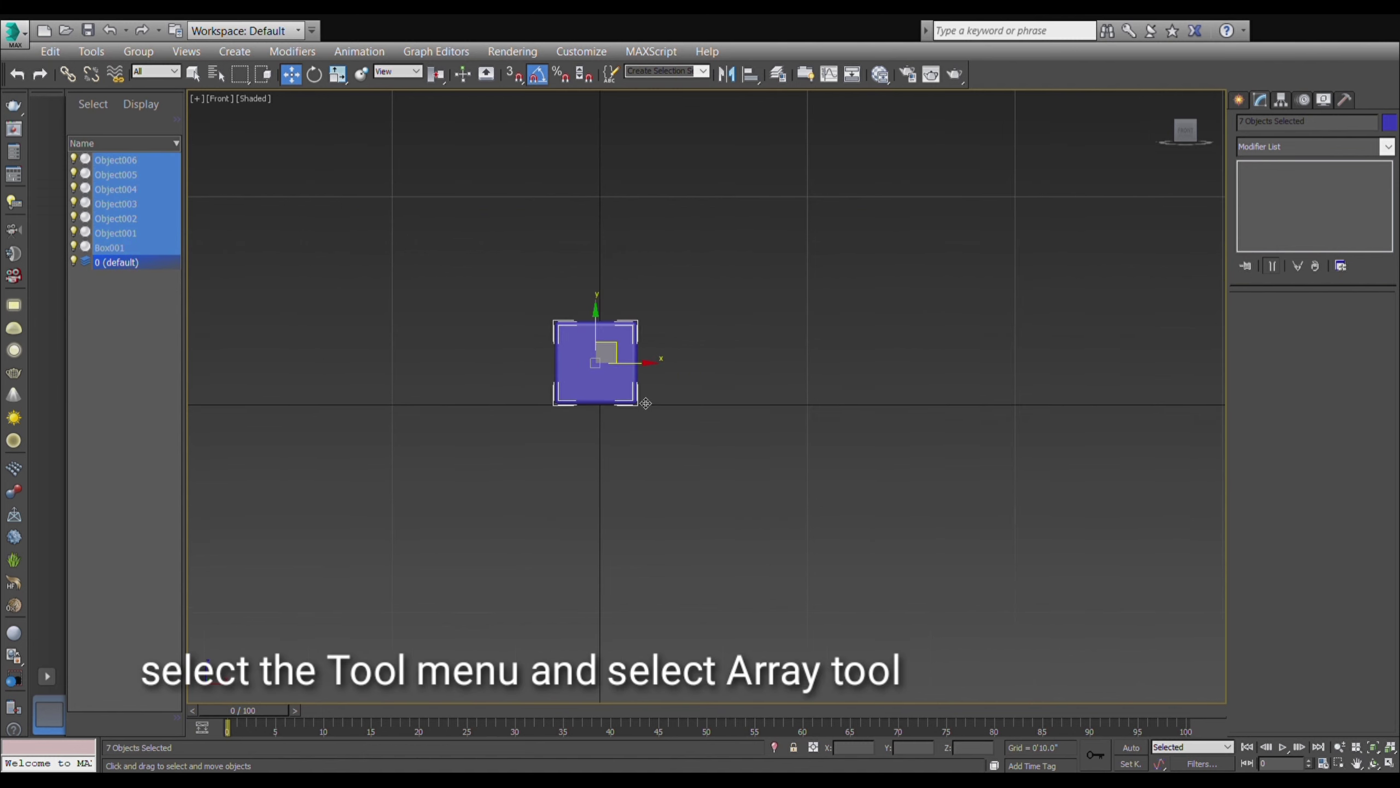
{"action": "mouse_move", "coordinate": [661, 434]}
{"action": "middle_mouse_down"}
{"action": "mouse_move", "coordinate": [795, 531]}
{"action": "mouse_move", "coordinate": [844, 531]}
{"action": "mouse_move", "coordinate": [838, 456]}
{"action": "middle_mouse_up"}
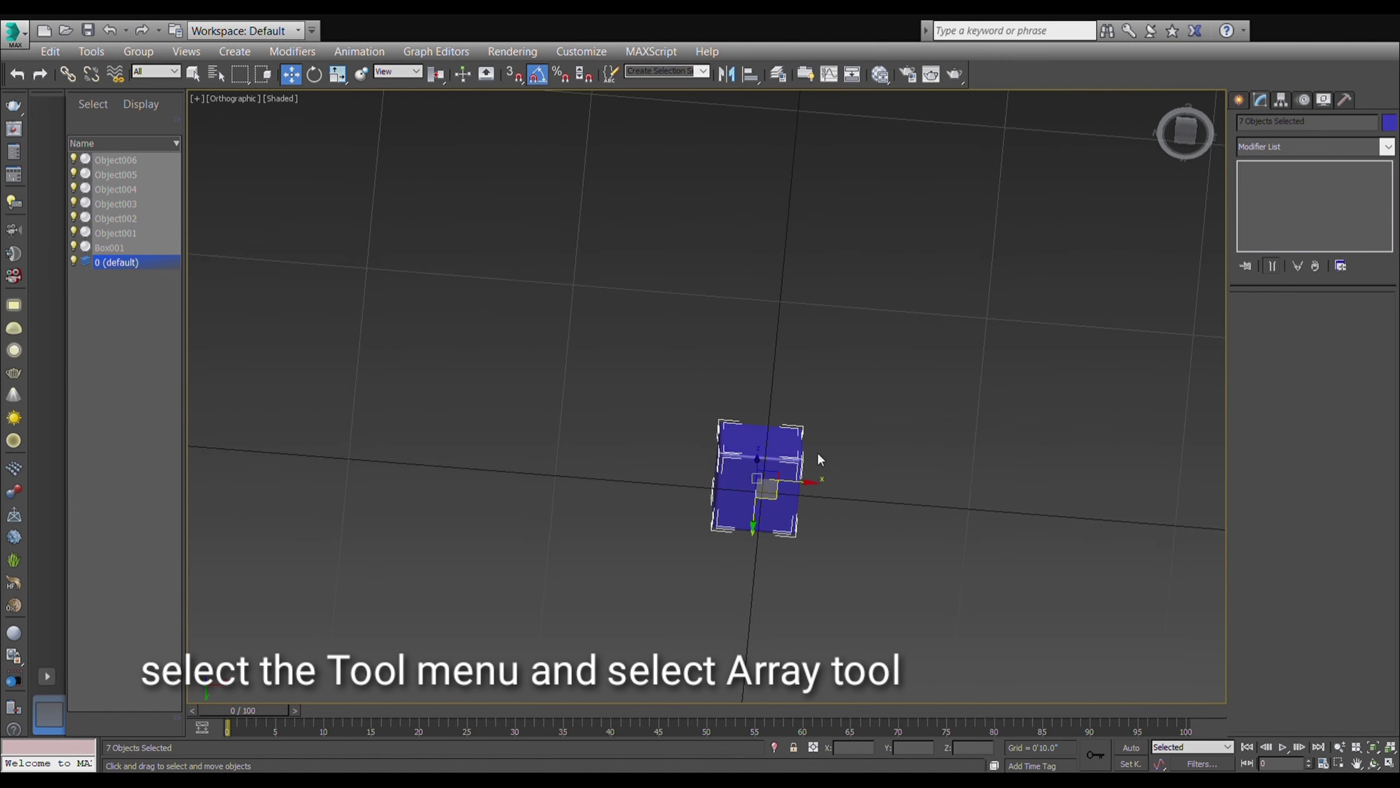
{"action": "key", "text": "f"}
{"action": "scroll", "coordinate": [723, 517], "scroll_direction": "up", "scroll_amount": 4}
- Review the three-cube vertical array, undo it, and reopen Tools > Array
{"action": "key", "text": "z"}
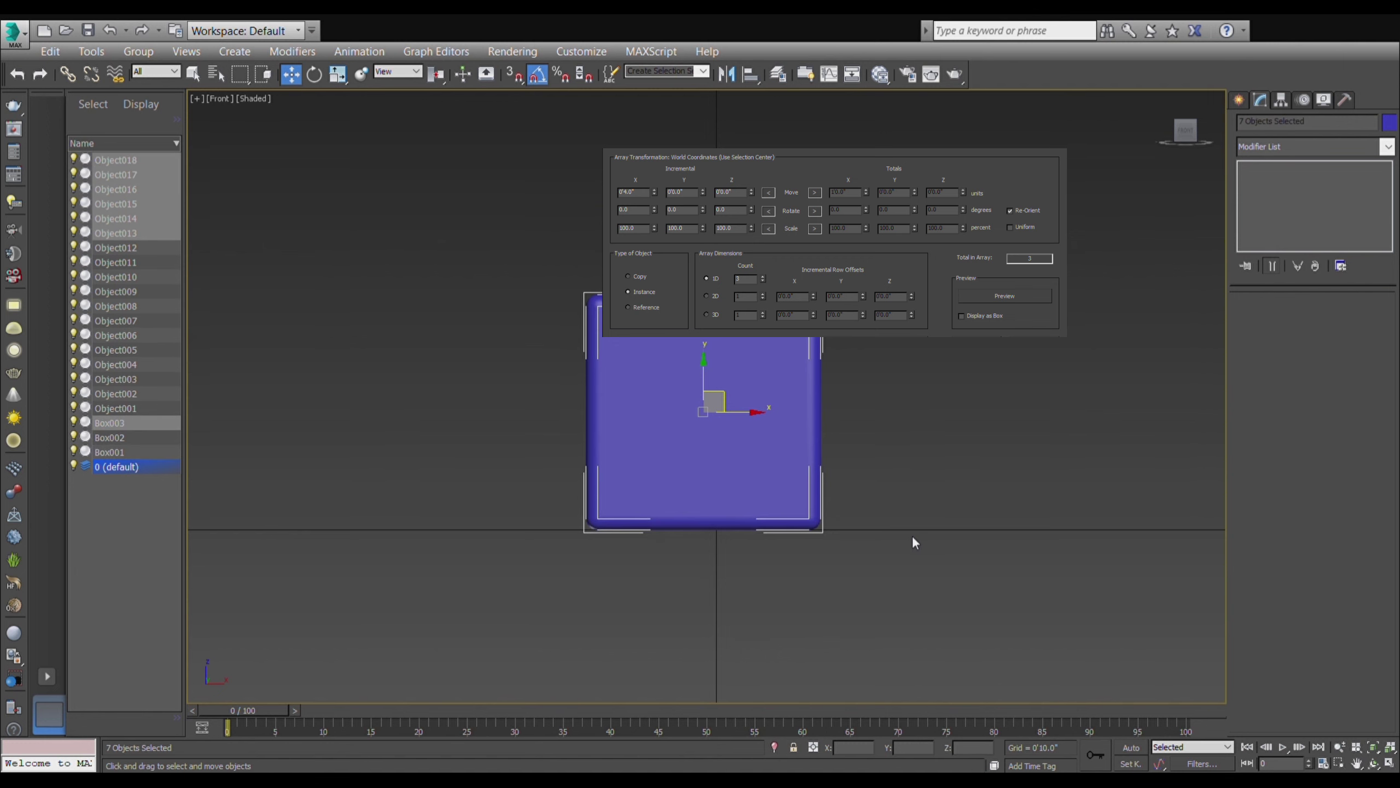
{"action": "mouse_move", "coordinate": [932, 537]}
{"action": "middle_mouse_down", "text": "alt"}
{"action": "mouse_move", "coordinate": [862, 547]}
{"action": "mouse_move", "coordinate": [864, 591]}
{"action": "mouse_move", "coordinate": [933, 600]}
{"action": "middle_mouse_up", "text": "alt"}
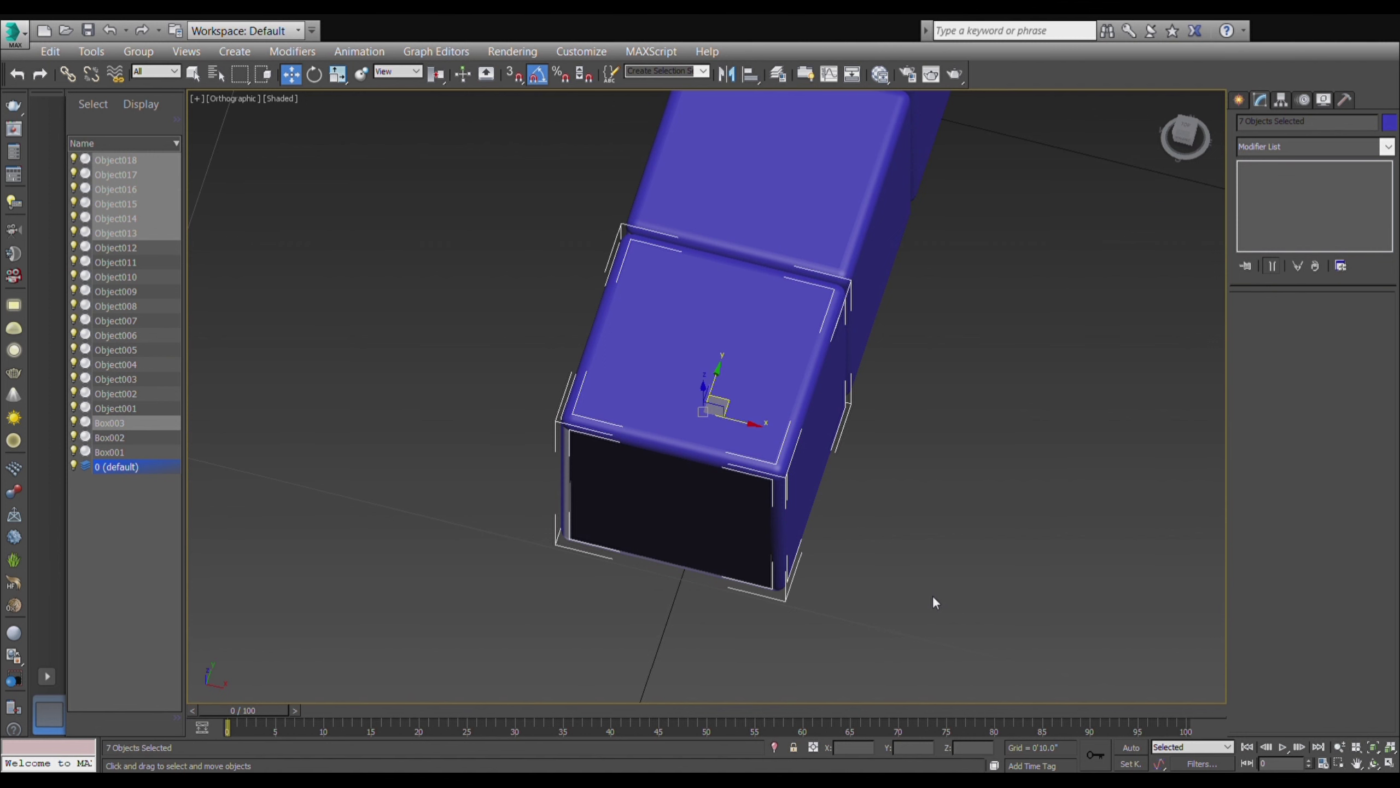
{"action": "scroll", "coordinate": [929, 591], "scroll_direction": "down", "scroll_amount": 5}
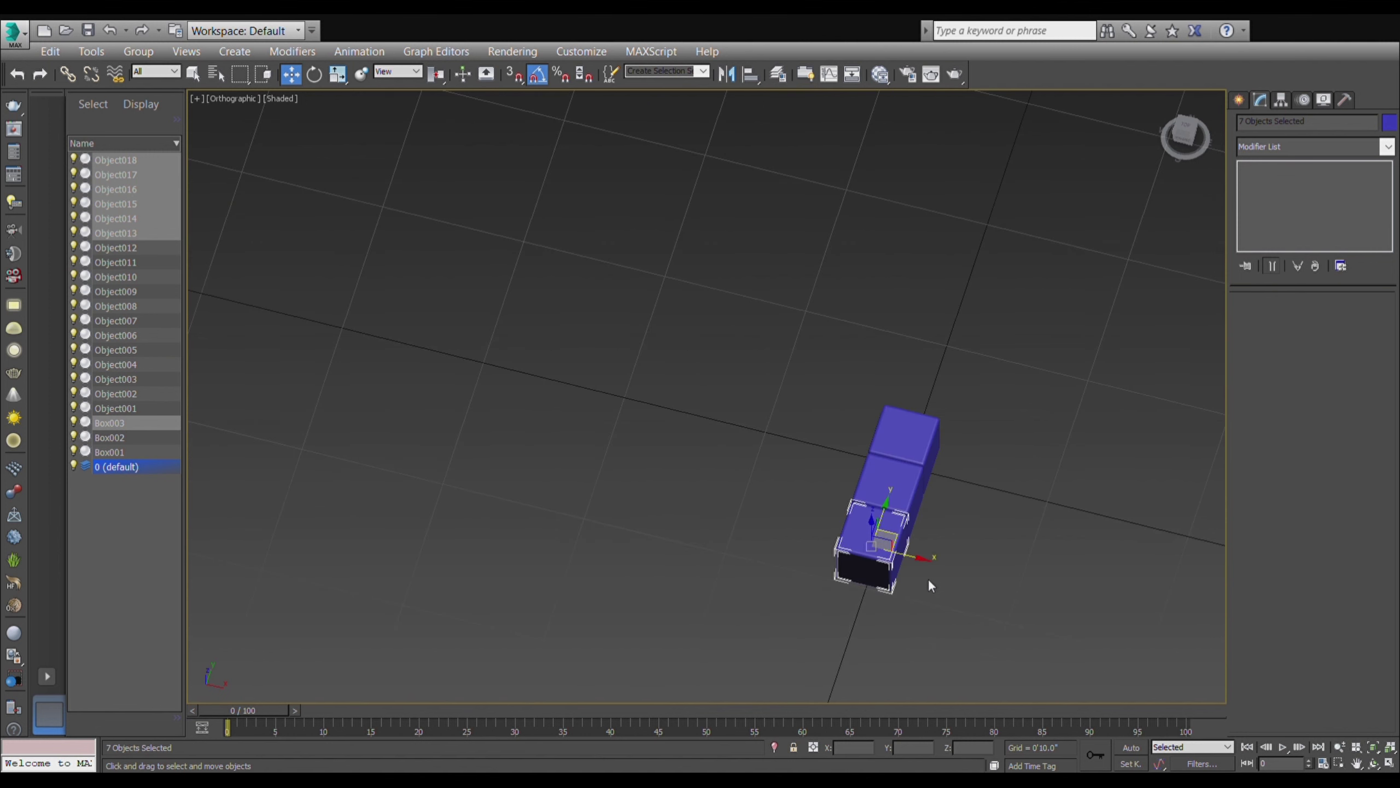
{"action": "key", "text": "ctrl+z"}
{"action": "key", "text": "p"}
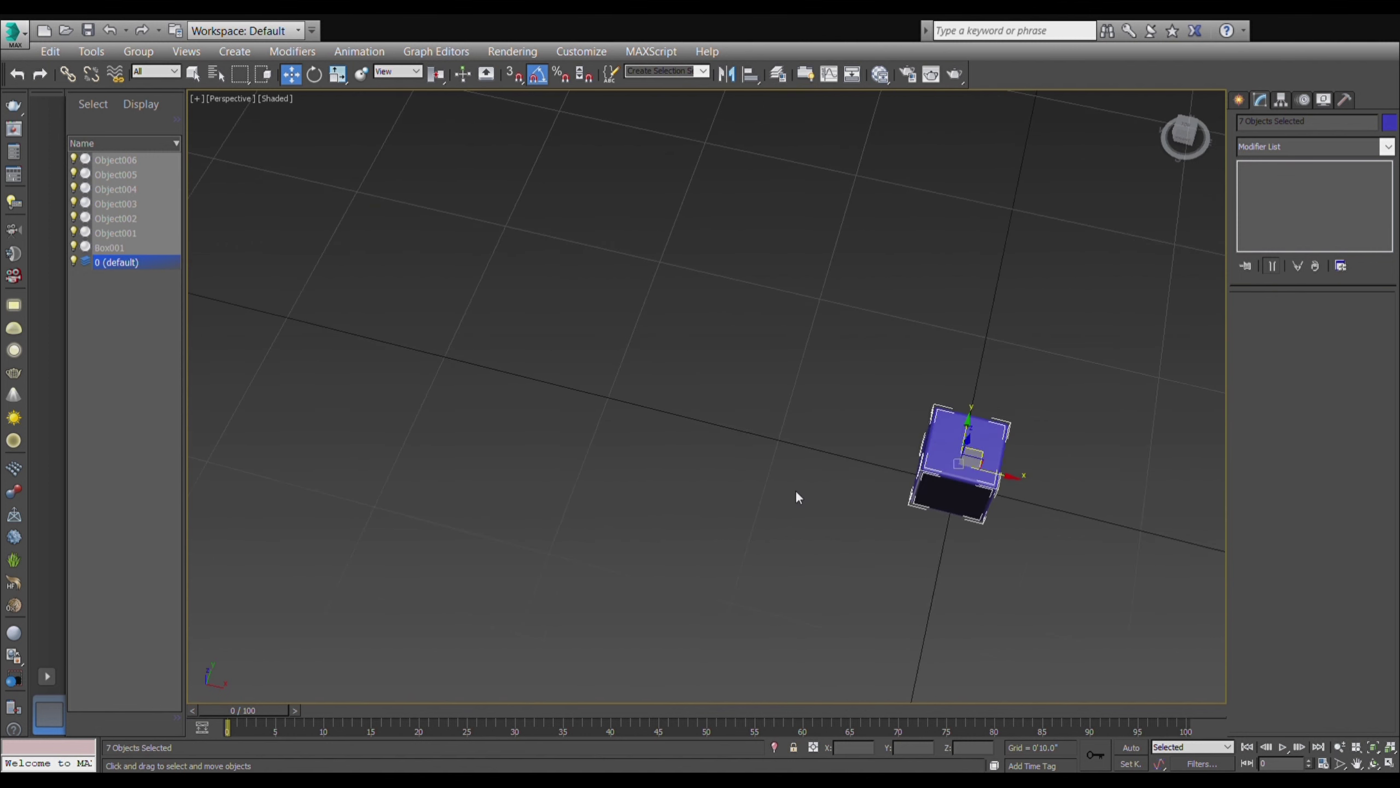
{"action": "middle_click_drag", "start_coordinate": [796, 490], "coordinate": [369, 379]}
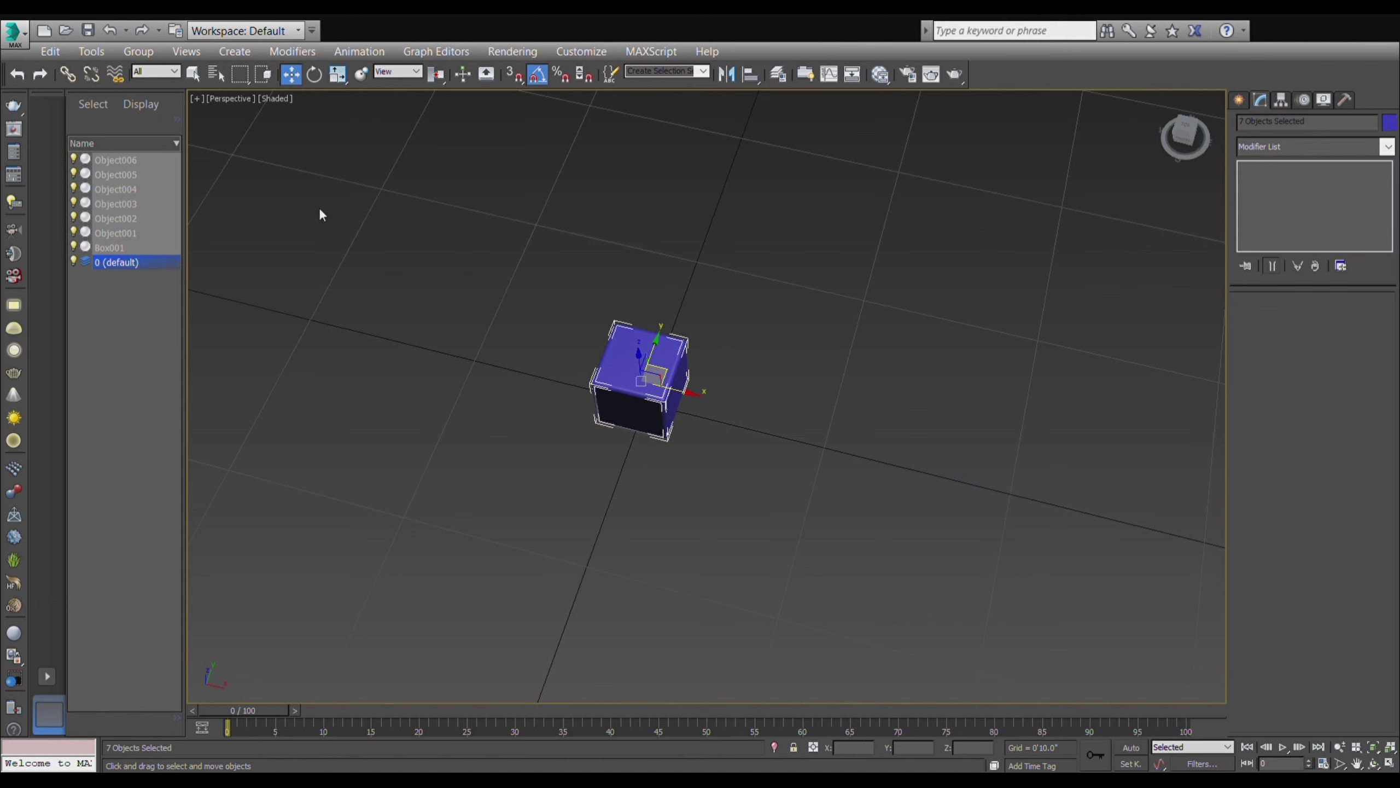
{"action": "left_click", "coordinate": [99, 52]}
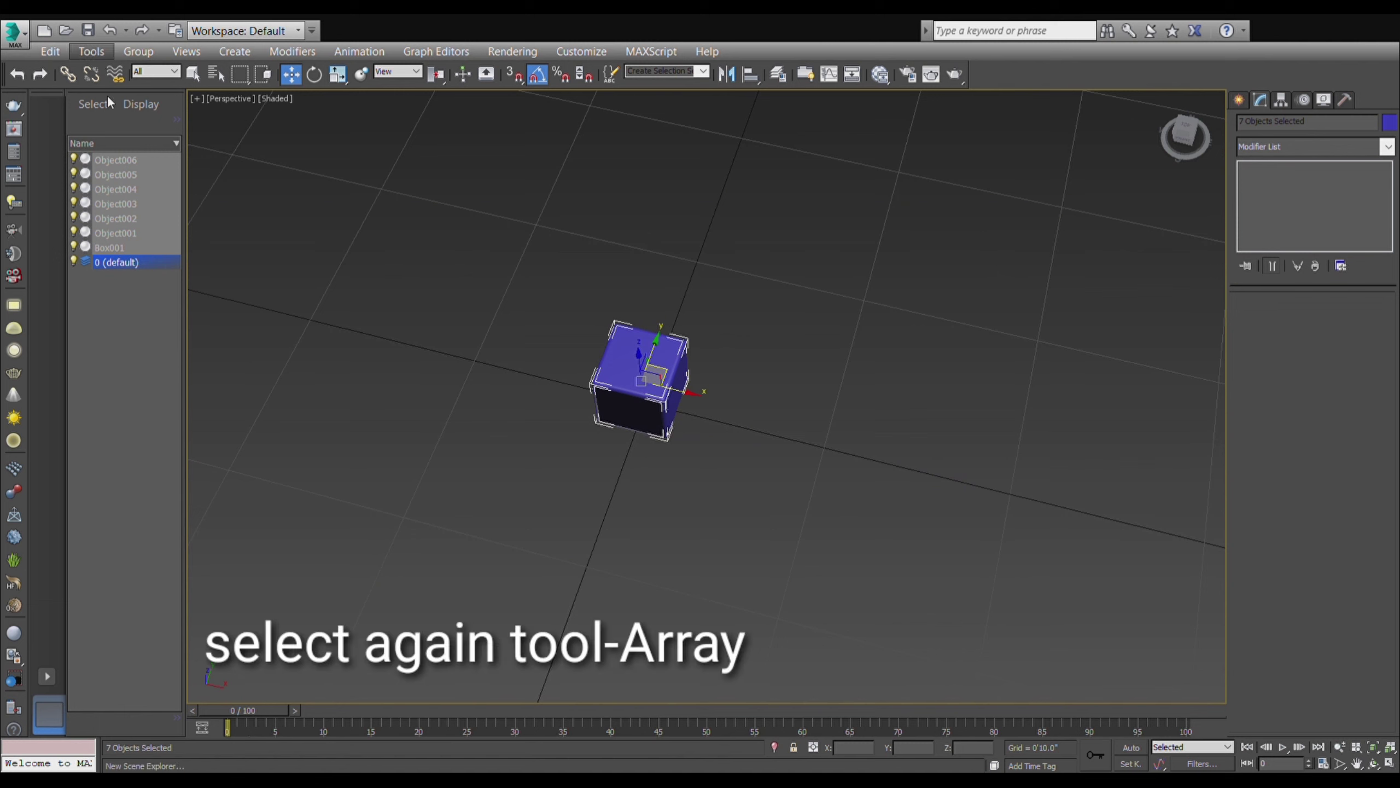
{"action": "left_click", "coordinate": [143, 334]}
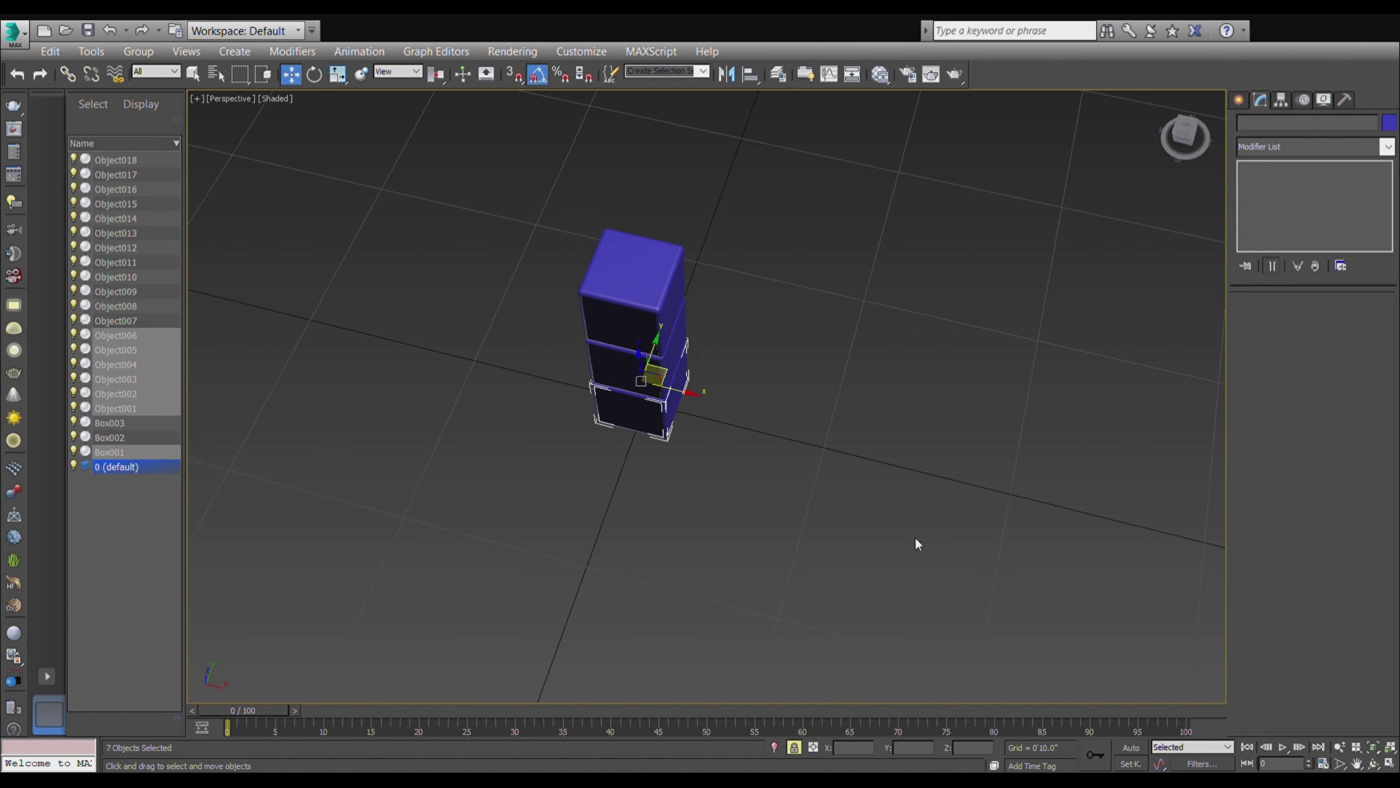
- Frame the stack in the Front and Perspective views and revisit the Tools menu
{"action": "key", "text": "f"}
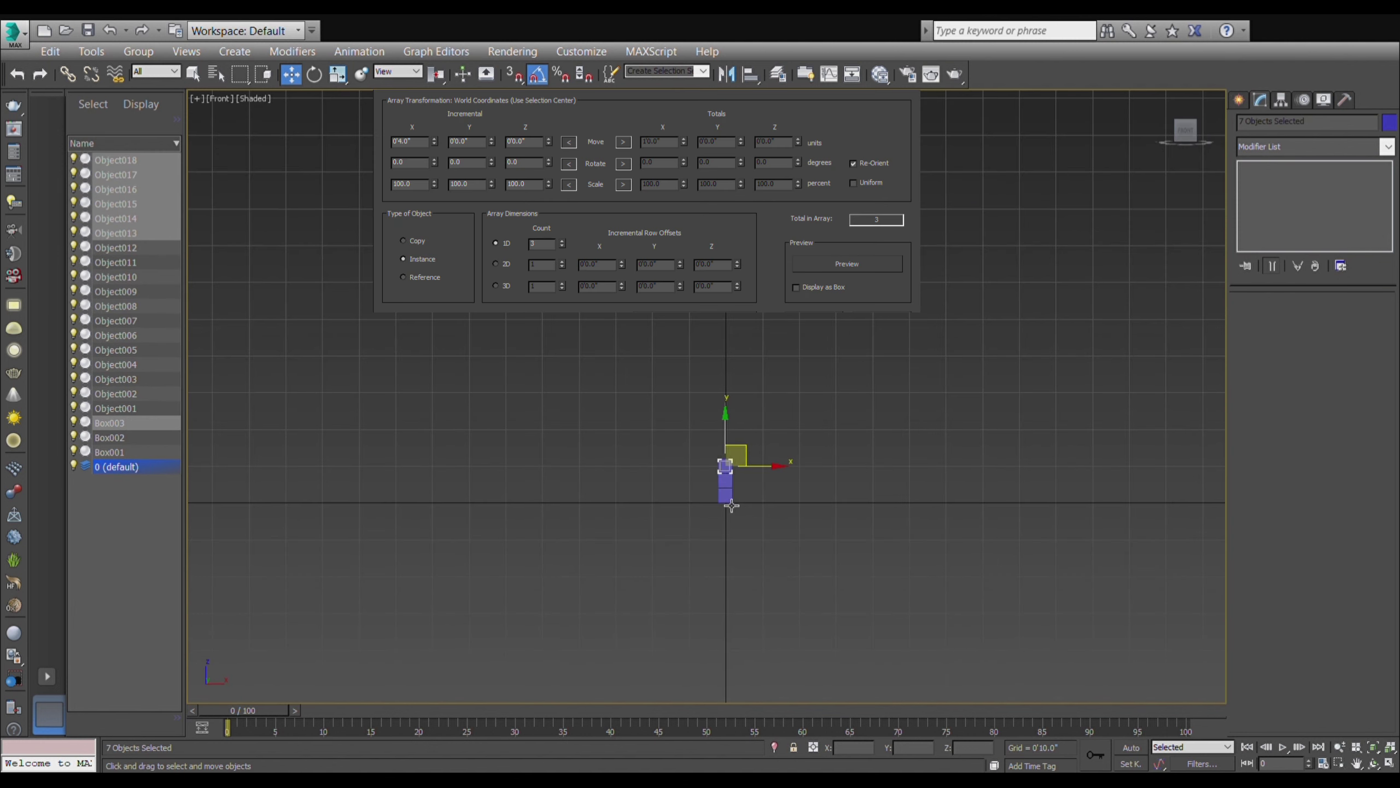
{"action": "scroll", "coordinate": [739, 505], "scroll_direction": "up", "scroll_amount": 5}
{"action": "scroll", "coordinate": [749, 499], "scroll_direction": "up", "scroll_amount": 2}
{"action": "key", "text": "p"}
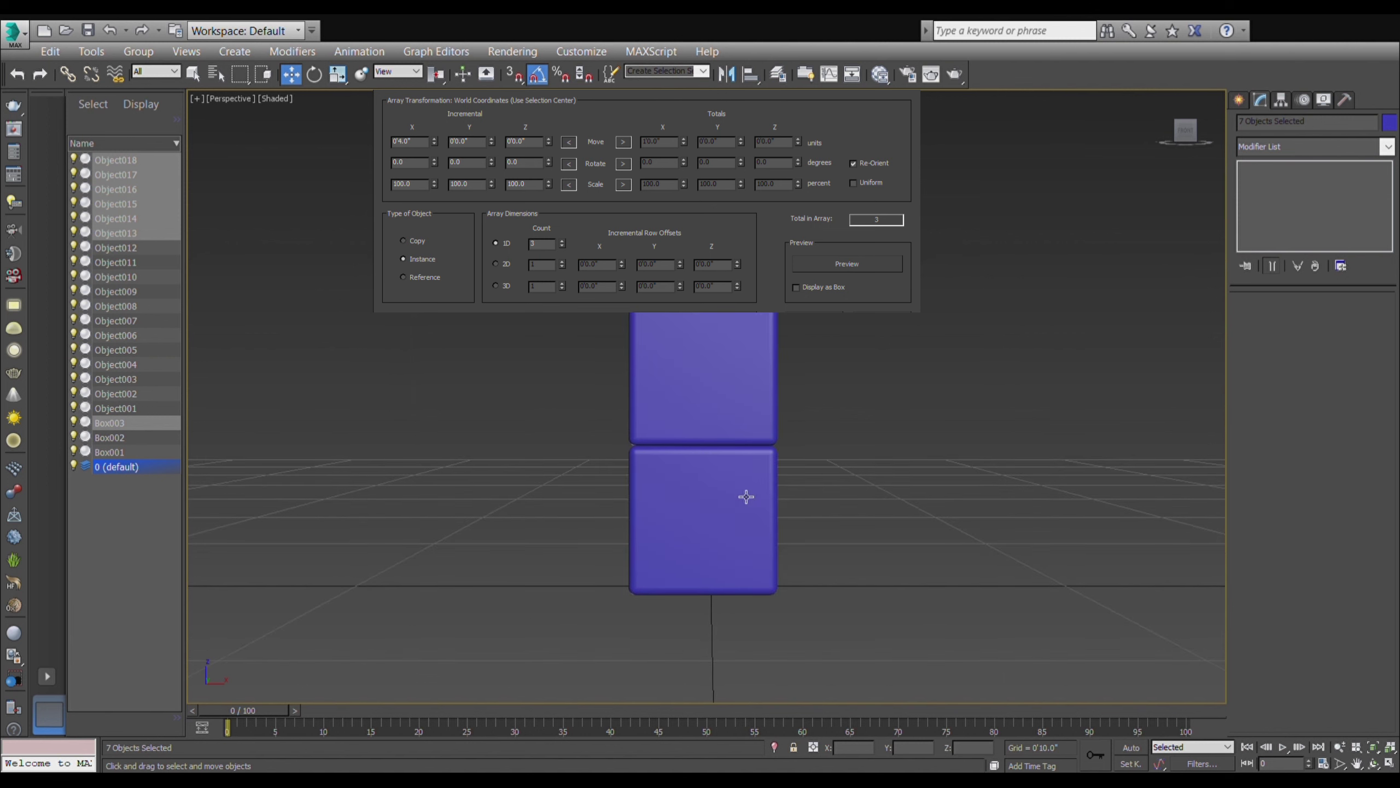
{"action": "left_click", "coordinate": [91, 51]}
{"action": "left_click", "coordinate": [144, 342]}
- Apply the sideways X array of 3, undo the wrong attempt, and select the slab
{"action": "key", "text": "Return"}
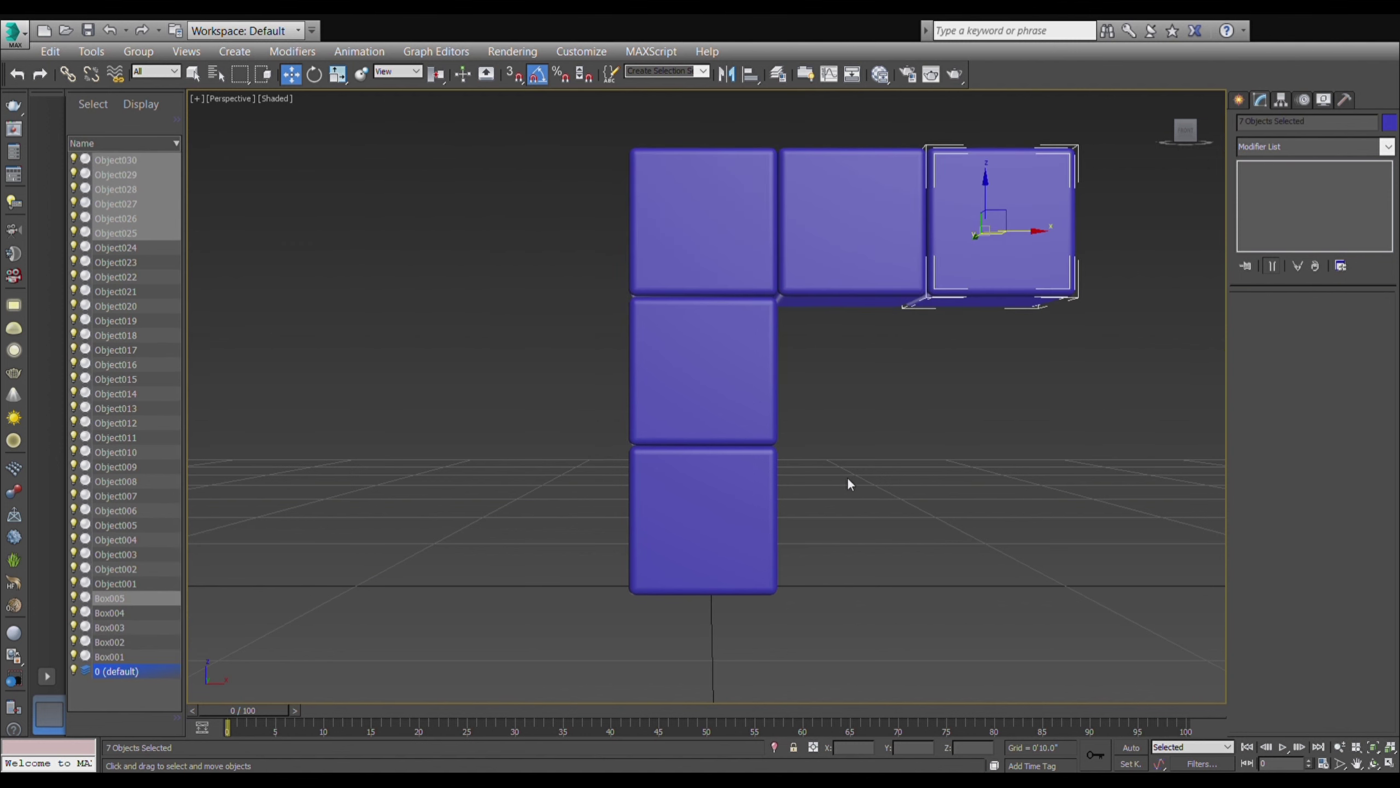
{"action": "scroll", "coordinate": [847, 477], "scroll_direction": "down", "scroll_amount": 5}
{"action": "mouse_move", "coordinate": [813, 405]}
{"action": "middle_mouse_down", "text": "alt"}
{"action": "mouse_move", "coordinate": [897, 442]}
{"action": "mouse_move", "coordinate": [767, 444]}
{"action": "mouse_move", "coordinate": [849, 431]}
{"action": "mouse_move", "coordinate": [868, 442]}
{"action": "middle_mouse_up", "text": "alt"}
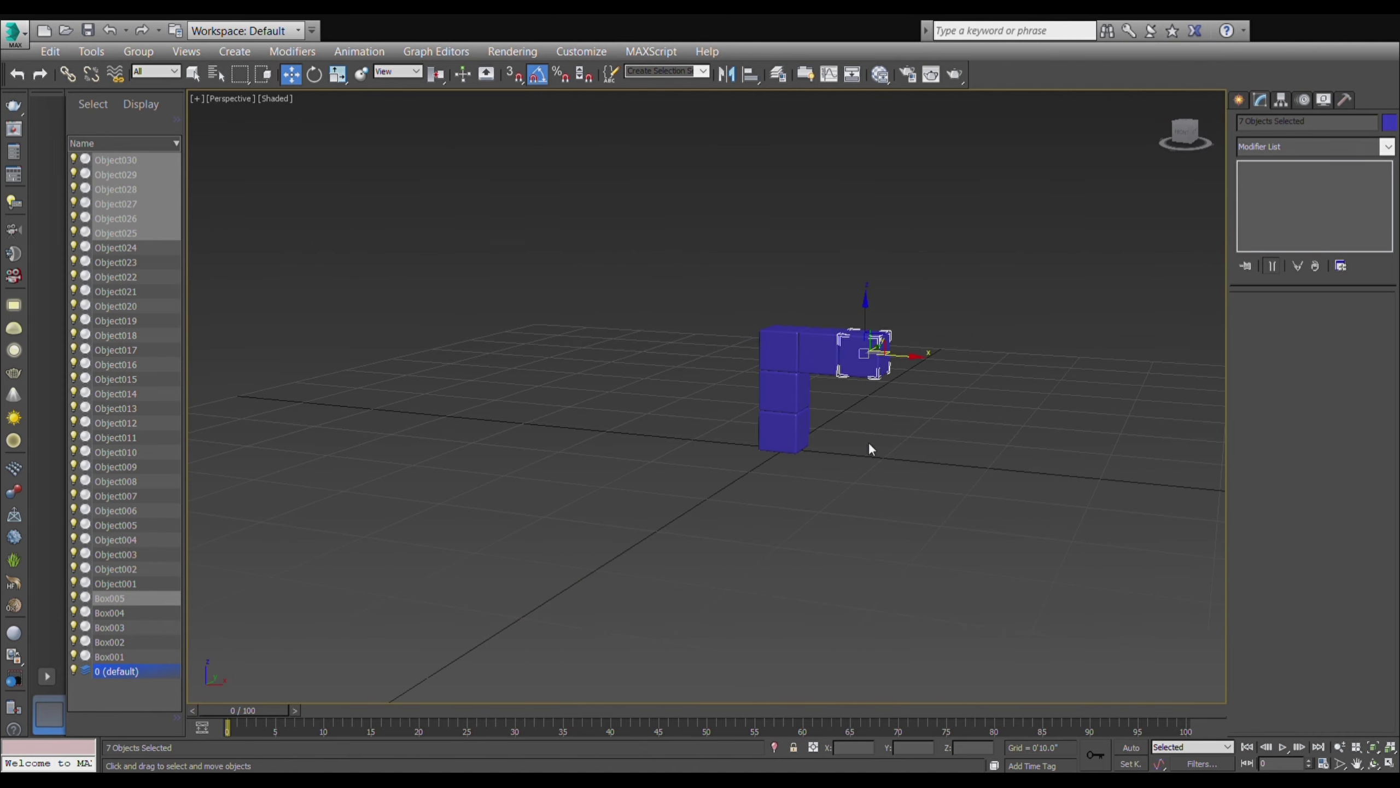
{"action": "key", "text": "ctrl+z"}
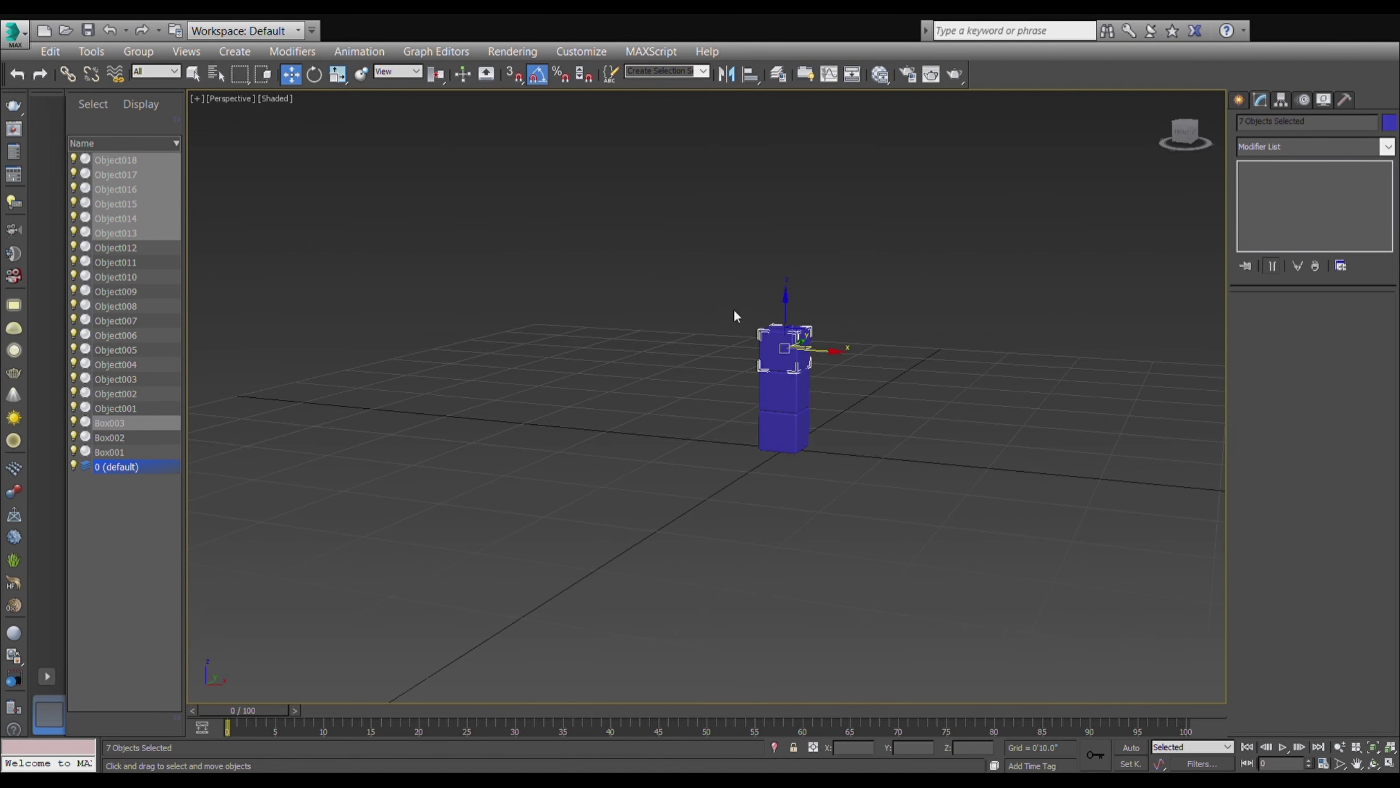
{"action": "left_click_drag", "start_coordinate": [881, 507], "coordinate": [886, 507]}
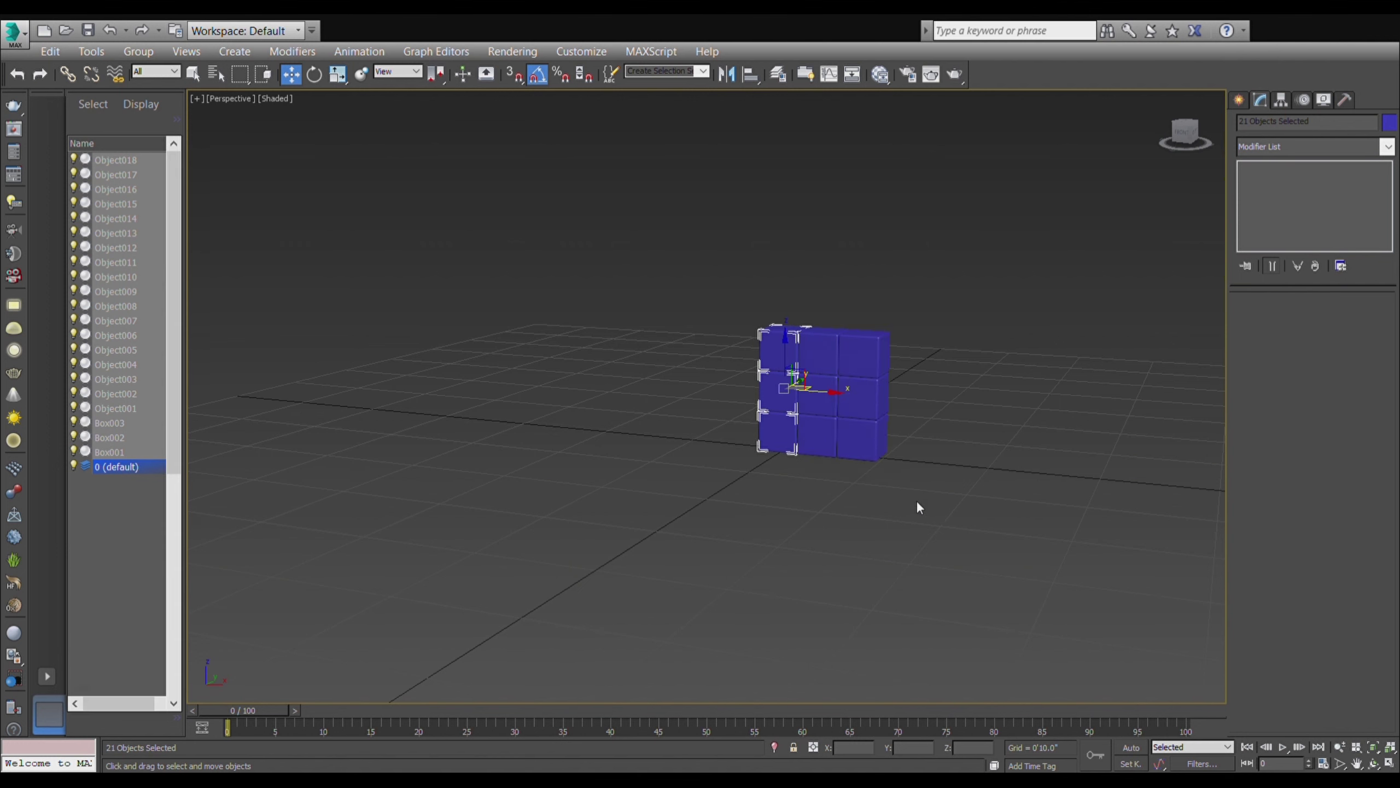
- Array the nine-cube slab in depth with count 3 to form the full 3x3x3 cube
{"action": "mouse_move", "coordinate": [908, 460]}
{"action": "middle_mouse_down", "text": "alt"}
{"action": "mouse_move", "coordinate": [886, 474]}
{"action": "mouse_move", "coordinate": [687, 444]}
{"action": "mouse_move", "coordinate": [822, 521]}
{"action": "mouse_move", "coordinate": [714, 261]}
{"action": "middle_mouse_up", "text": "alt"}
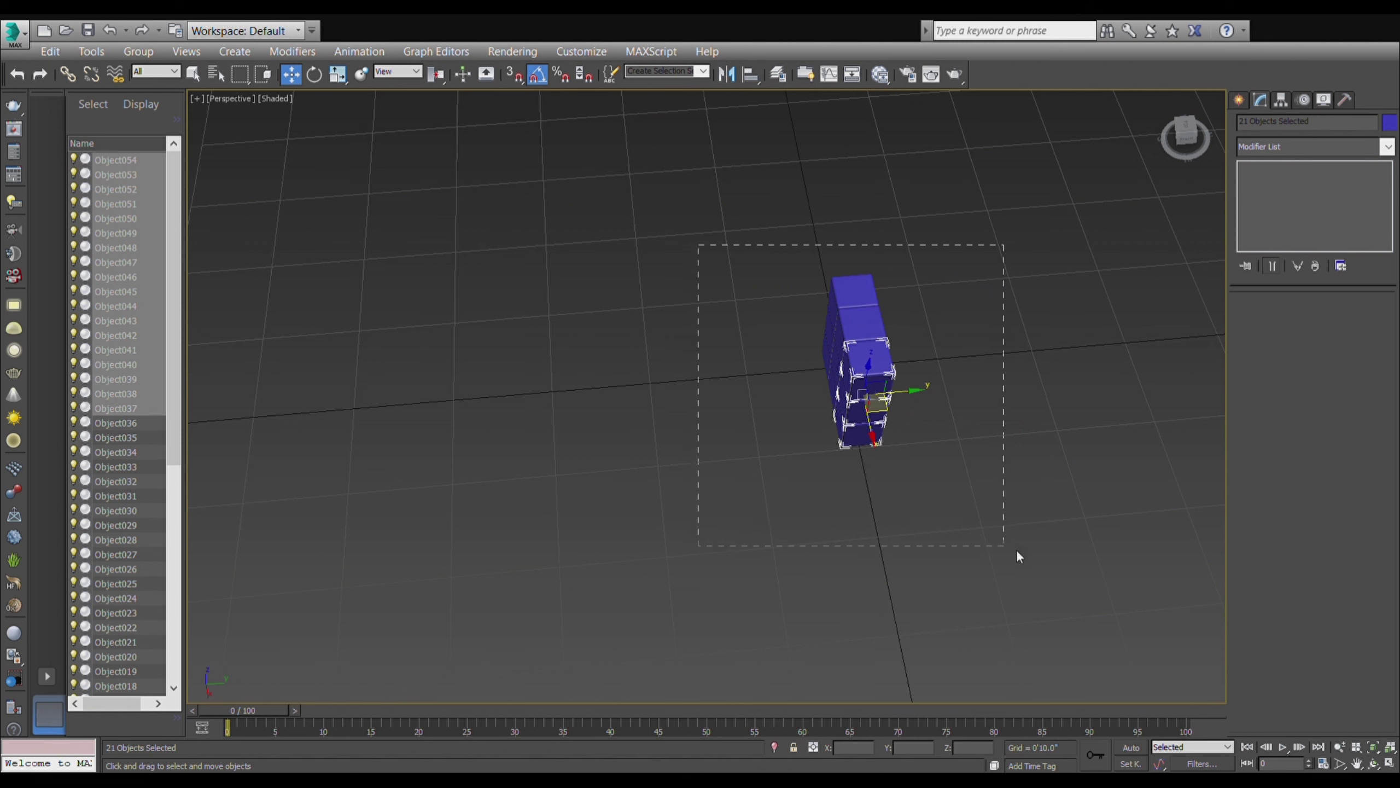
{"action": "left_click_drag", "start_coordinate": [700, 245], "coordinate": [1017, 549]}
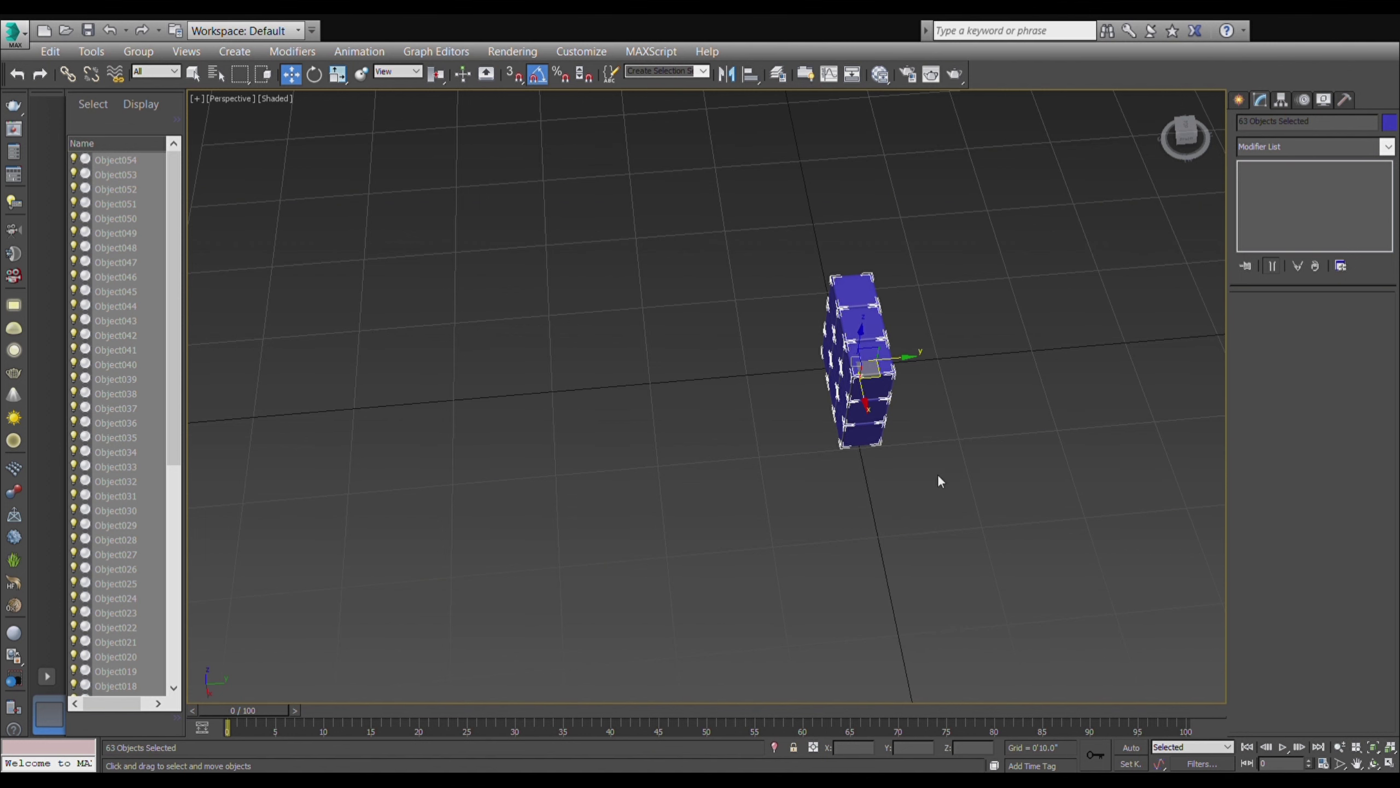
{"action": "key", "text": "ctrl+y"}
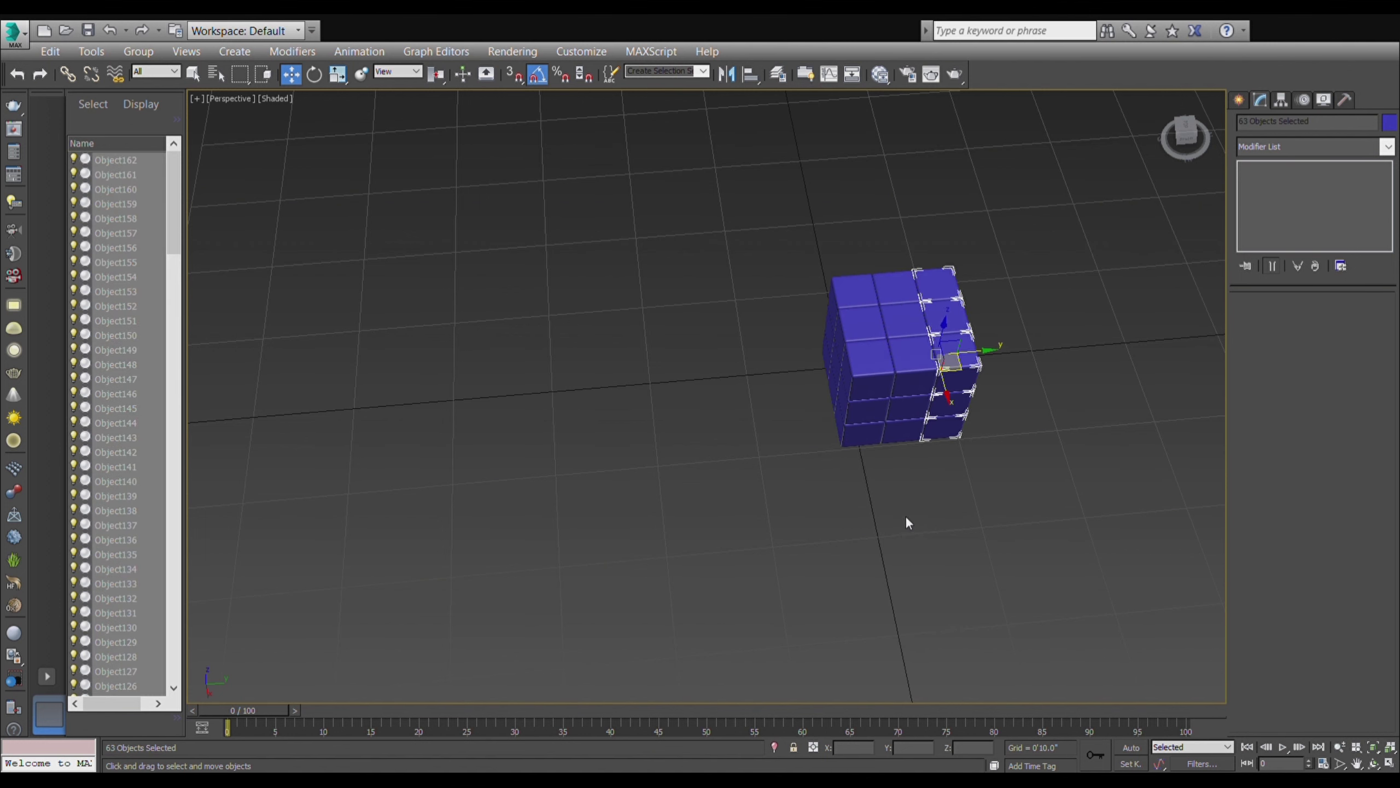
{"action": "mouse_move", "coordinate": [906, 515]}
{"action": "middle_mouse_down", "text": "alt"}
{"action": "mouse_move", "coordinate": [905, 497]}
{"action": "mouse_move", "coordinate": [746, 491]}
{"action": "middle_mouse_up", "text": "alt"}
- Select all 189 pieces, set their object colour to white, and view the cube's top
{"action": "left_click_drag", "start_coordinate": [504, 277], "coordinate": [871, 537]}
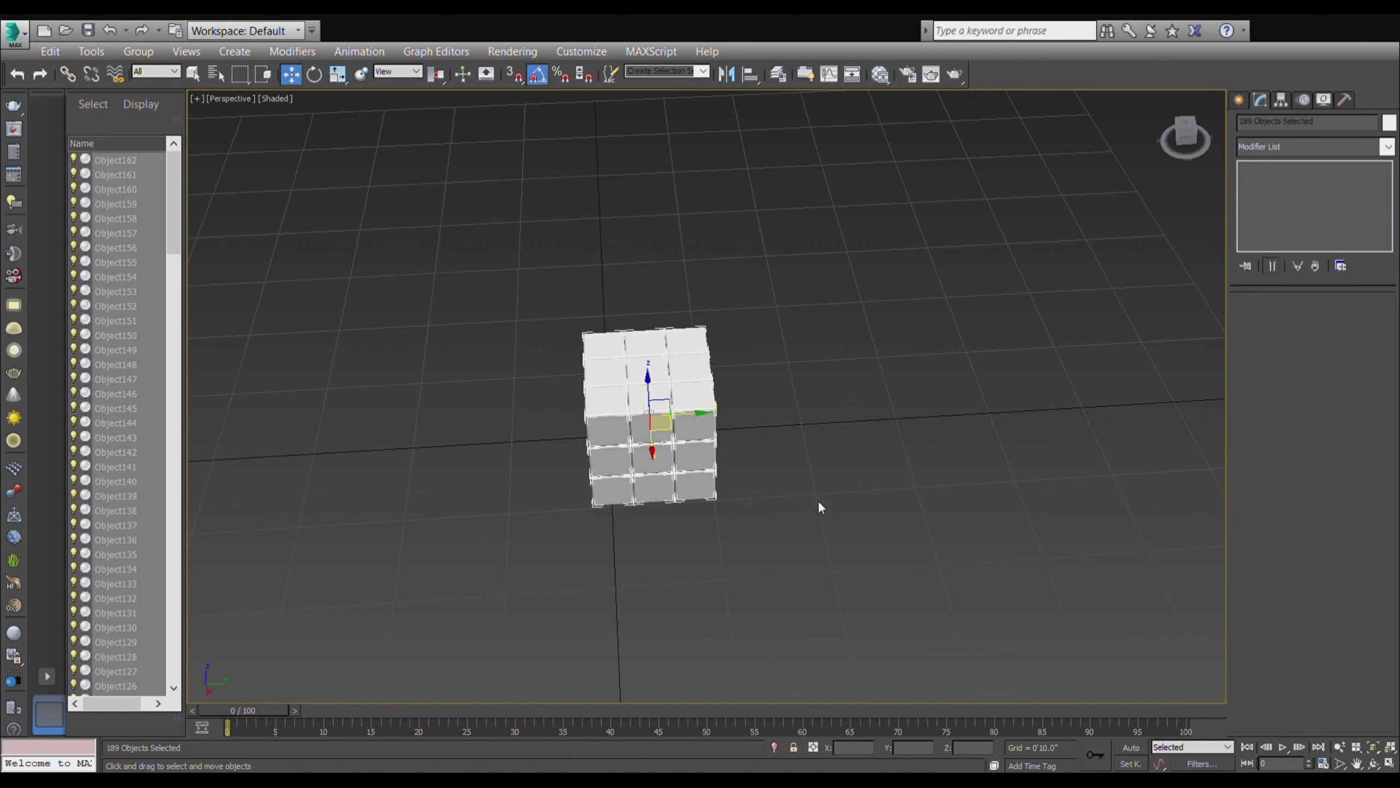
{"action": "middle_click_drag", "start_coordinate": [804, 506], "coordinate": [893, 441], "text": "alt"}
{"action": "scroll", "coordinate": [691, 479], "scroll_direction": "up", "scroll_amount": 2}
{"action": "scroll", "coordinate": [682, 466], "scroll_direction": "up", "scroll_amount": 4}
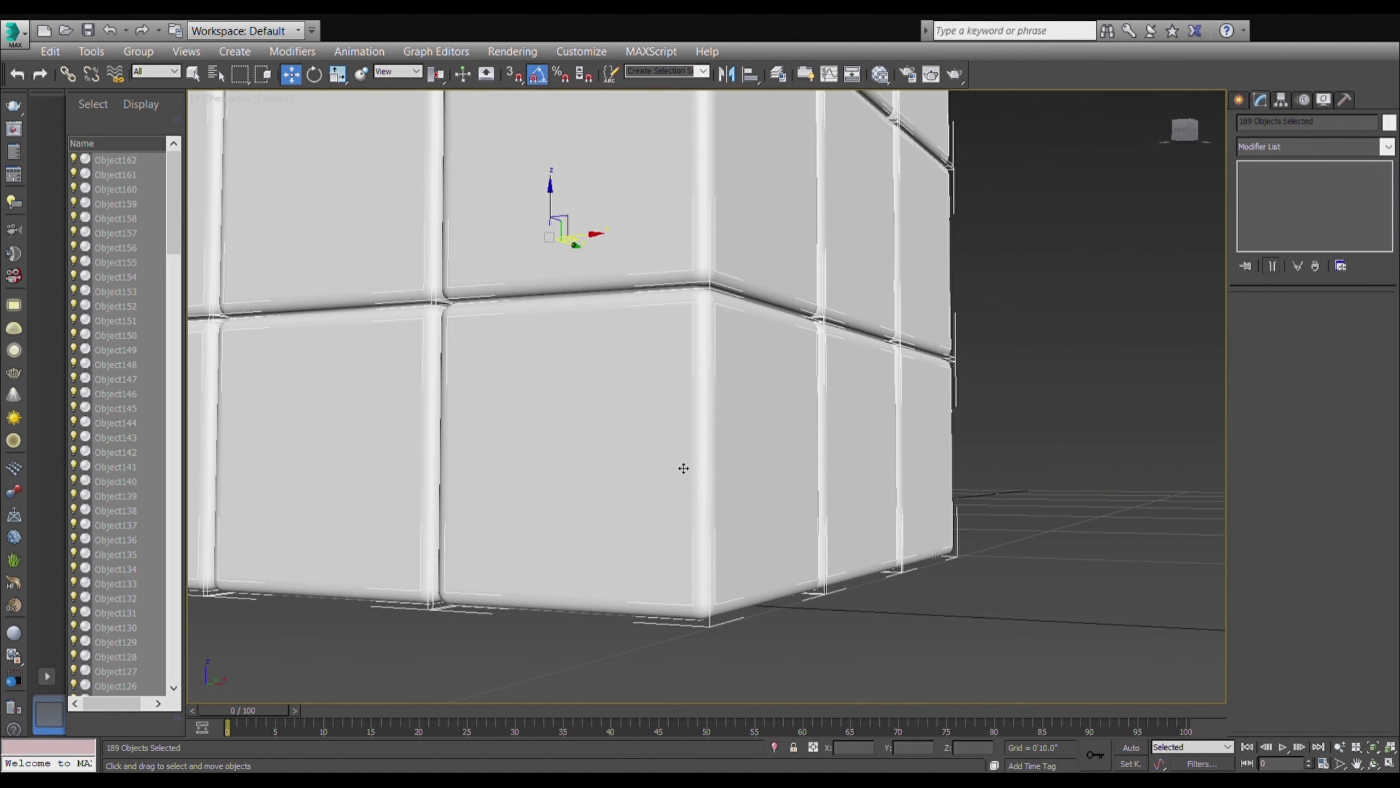
{"action": "scroll", "coordinate": [684, 467], "scroll_direction": "down", "scroll_amount": 3}
{"action": "mouse_move", "coordinate": [685, 466]}
{"action": "middle_mouse_down", "text": "alt"}
{"action": "mouse_move", "coordinate": [701, 500]}
{"action": "mouse_move", "coordinate": [738, 510]}
{"action": "middle_mouse_up", "text": "alt"}
- Select one cube piece, zoom extents, and pick its top-left front face in Polygon mode
{"action": "left_click", "coordinate": [888, 538]}
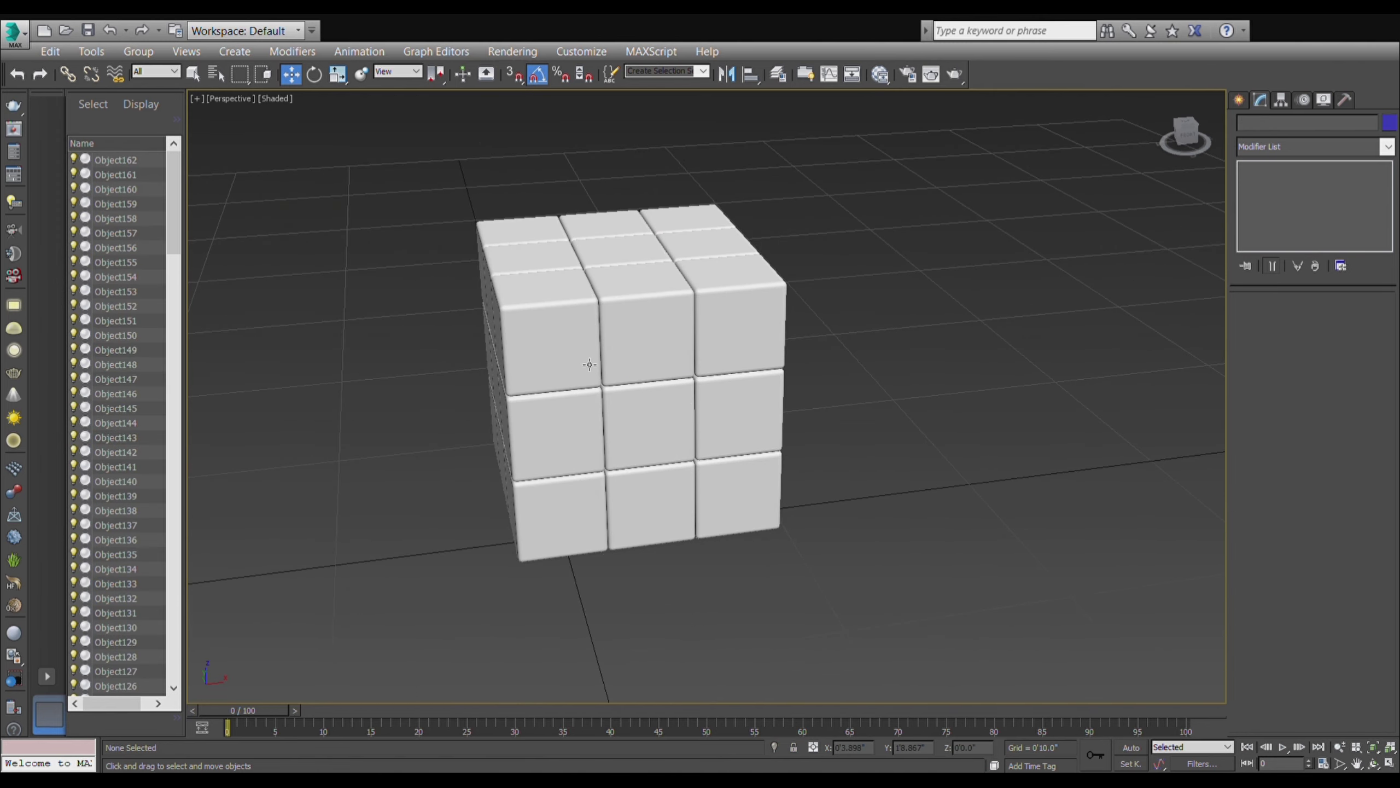
{"action": "left_click", "coordinate": [589, 365]}
{"action": "mouse_move", "coordinate": [781, 491]}
{"action": "middle_mouse_down", "text": "alt"}
{"action": "mouse_move", "coordinate": [828, 475]}
{"action": "mouse_move", "coordinate": [787, 371]}
{"action": "middle_mouse_up", "text": "alt"}
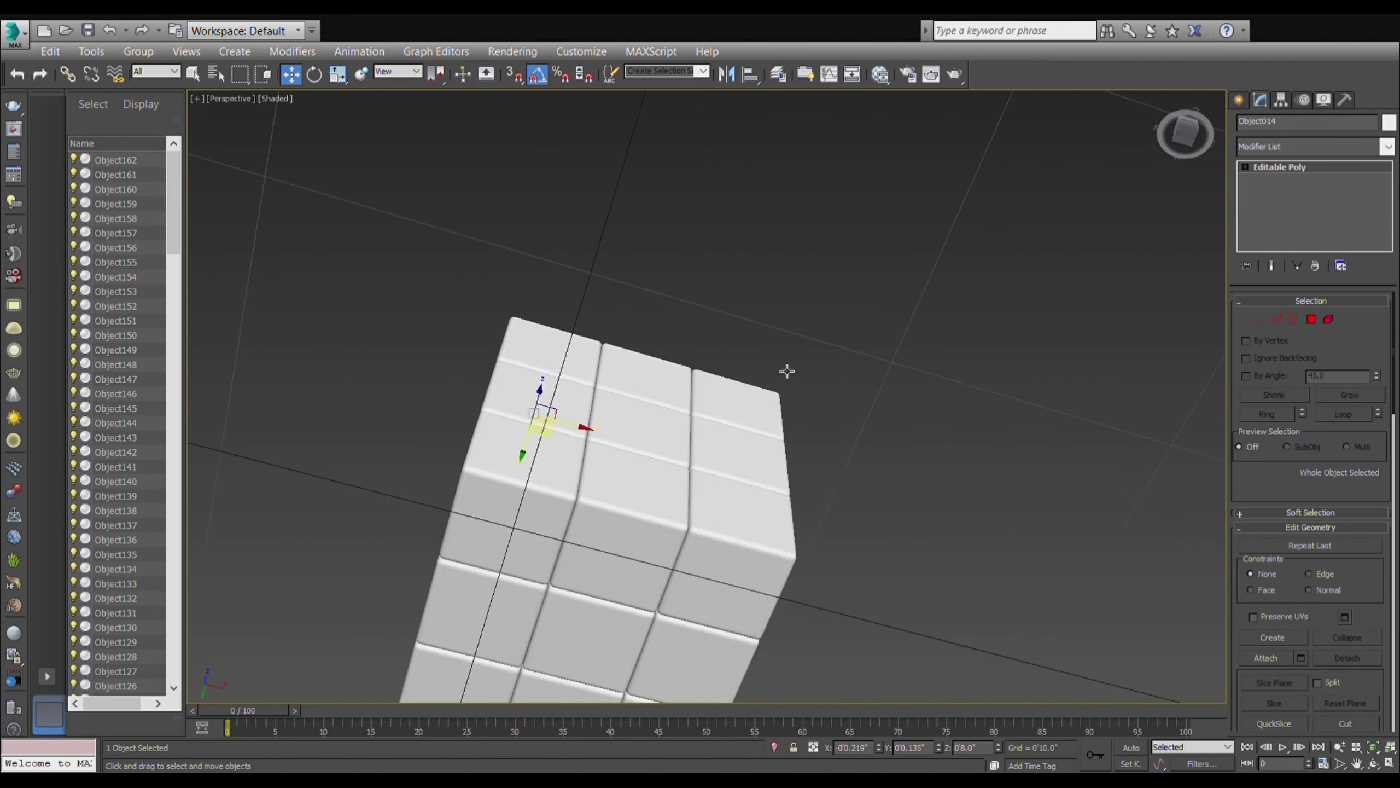
{"action": "key", "text": "shift+z"}
{"action": "key", "text": "shift+z"}
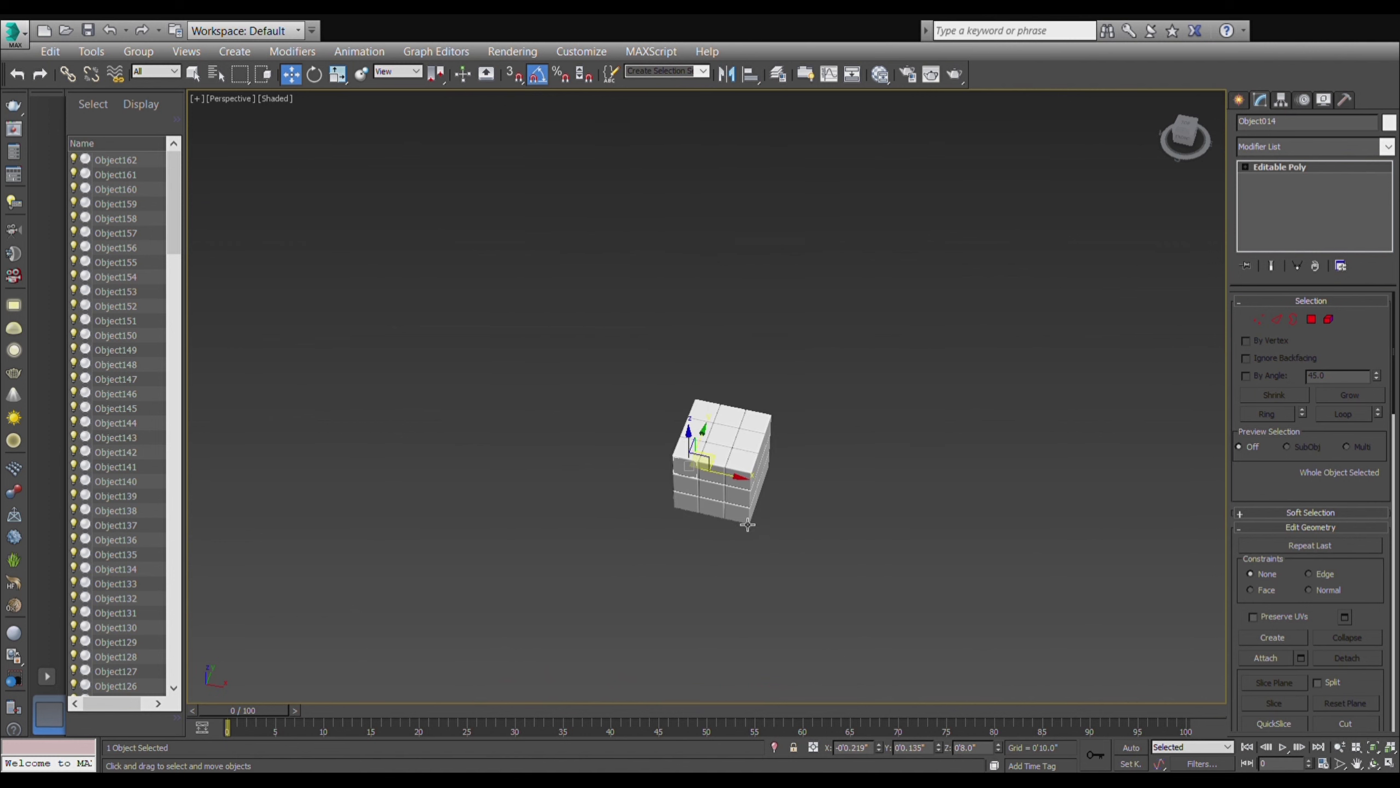
{"action": "key", "text": "shift+z"}
{"action": "key", "text": "shift+z"}
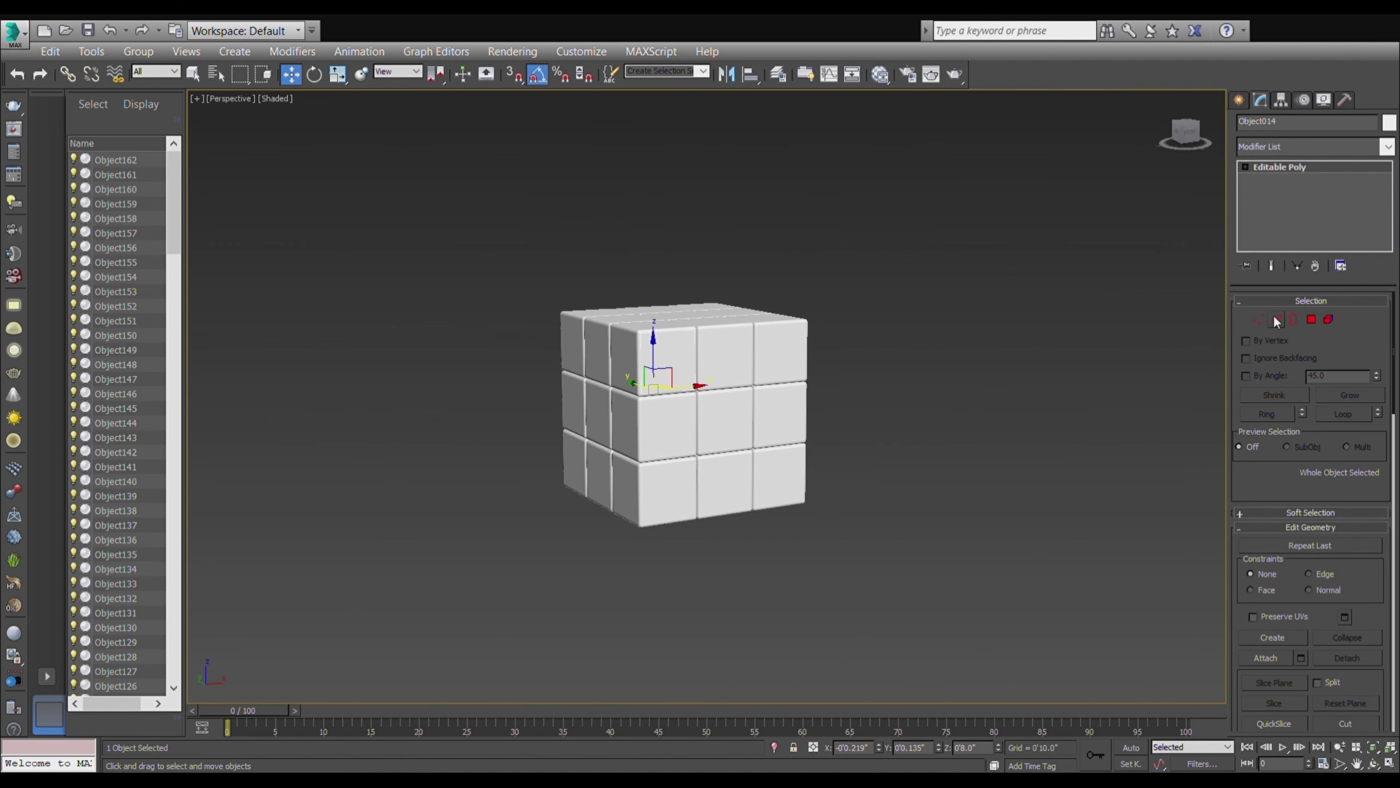
{"action": "left_click", "coordinate": [1311, 320]}
{"action": "left_click", "coordinate": [668, 362]}
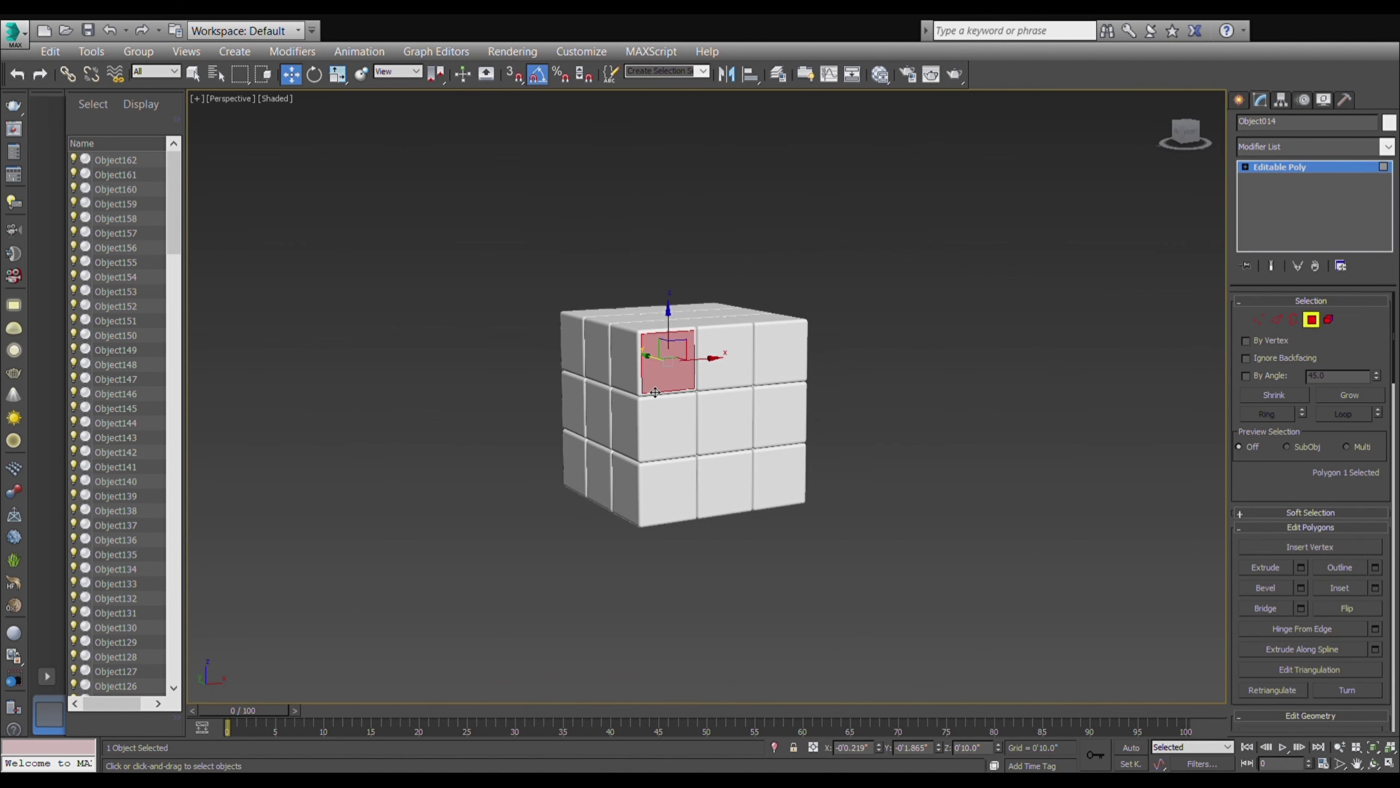
- Orbit and zoom to view the white cube from above
{"action": "scroll", "coordinate": [650, 362], "scroll_direction": "up", "scroll_amount": 4}
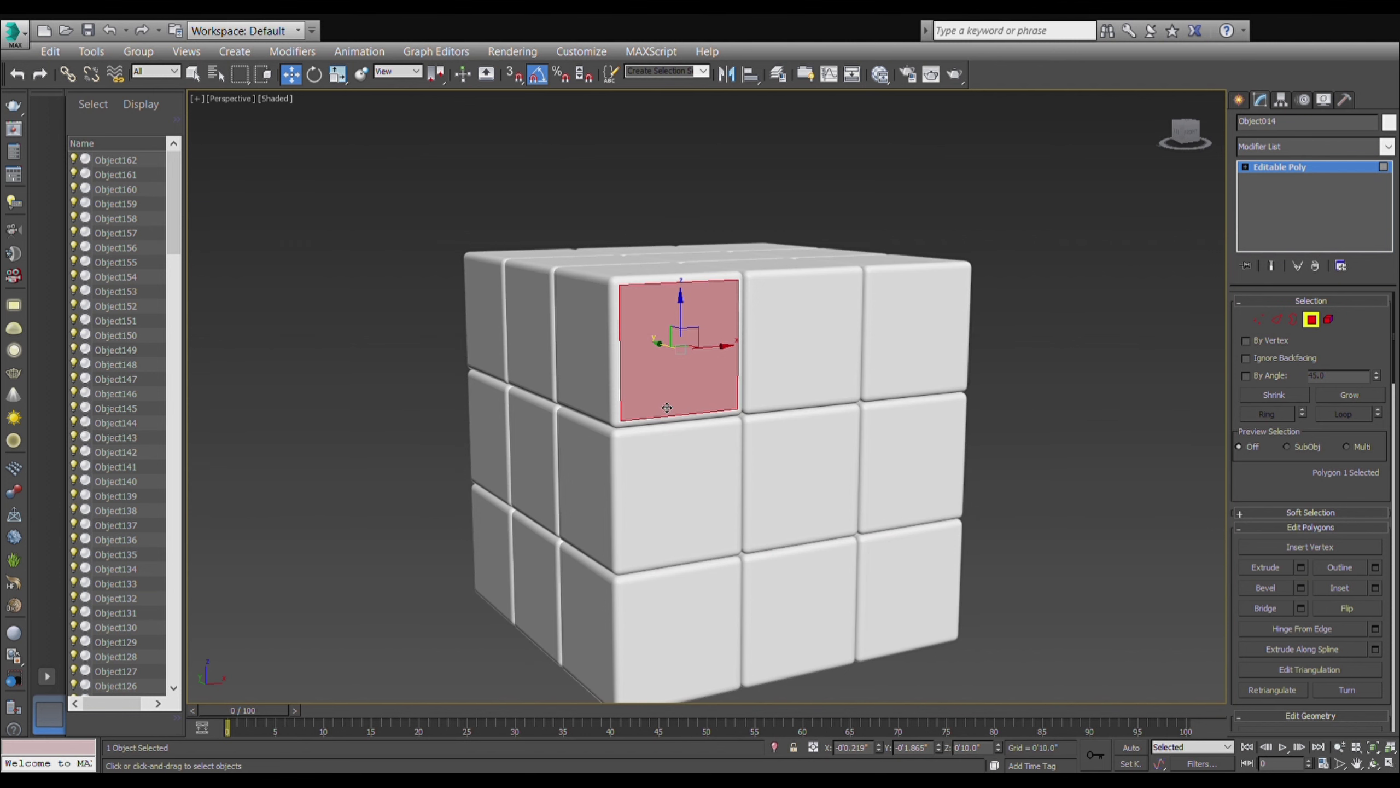
{"action": "middle_click_drag", "start_coordinate": [667, 407], "coordinate": [760, 442], "text": "alt"}
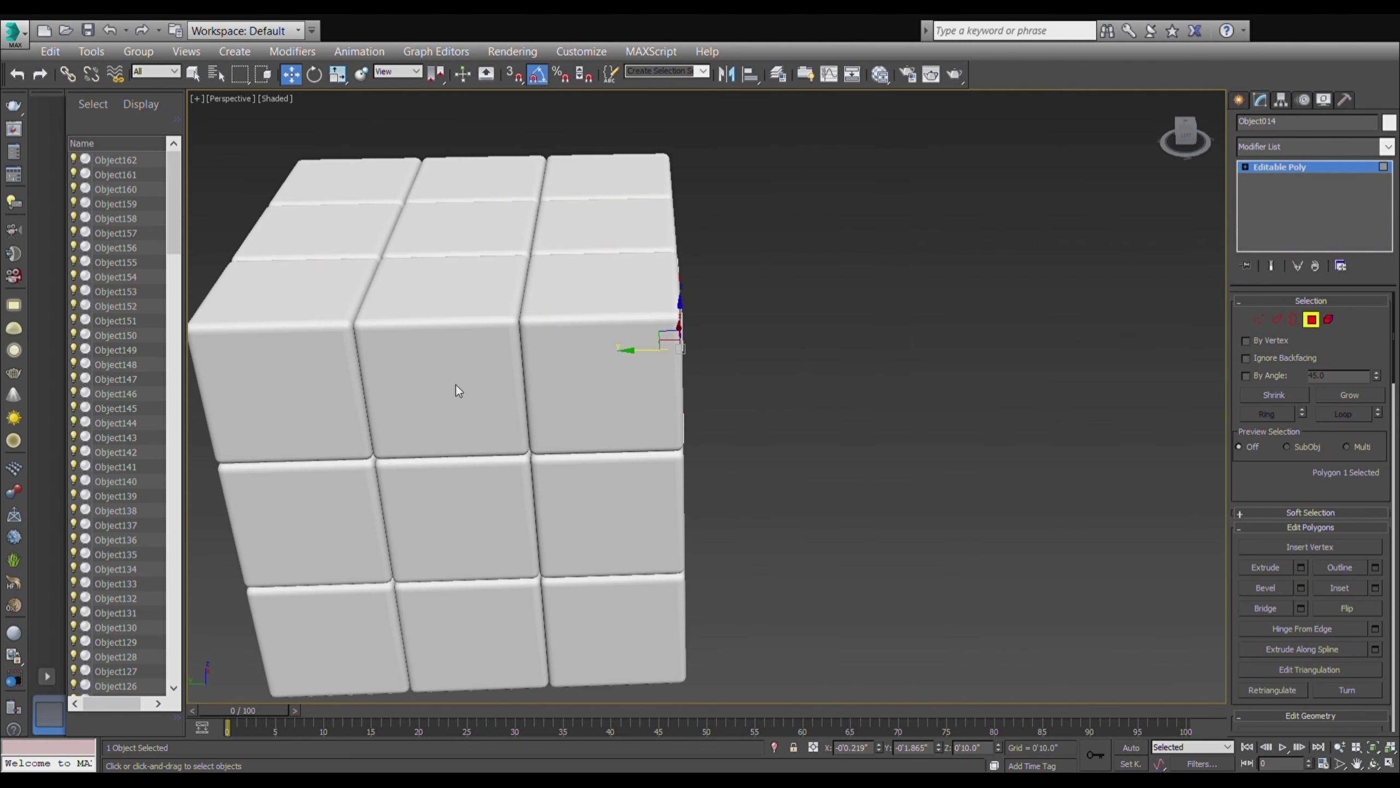
{"action": "scroll", "coordinate": [652, 383], "scroll_direction": "down", "scroll_amount": 4}
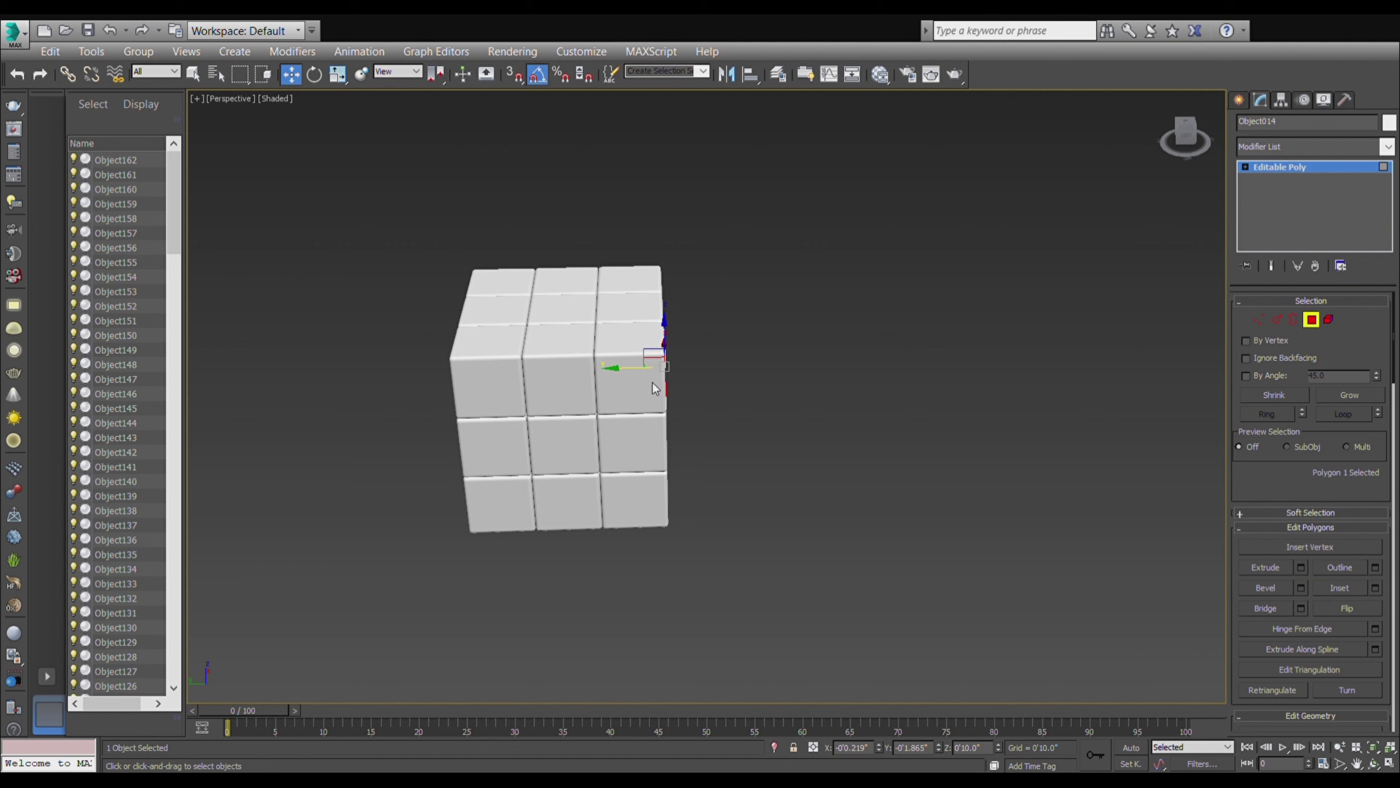
{"action": "scroll", "coordinate": [141, 466], "scroll_direction": "down", "scroll_amount": 6}
{"action": "scroll", "coordinate": [143, 477], "scroll_direction": "down", "scroll_amount": 9}
{"action": "scroll", "coordinate": [146, 490], "scroll_direction": "down", "scroll_amount": 9}
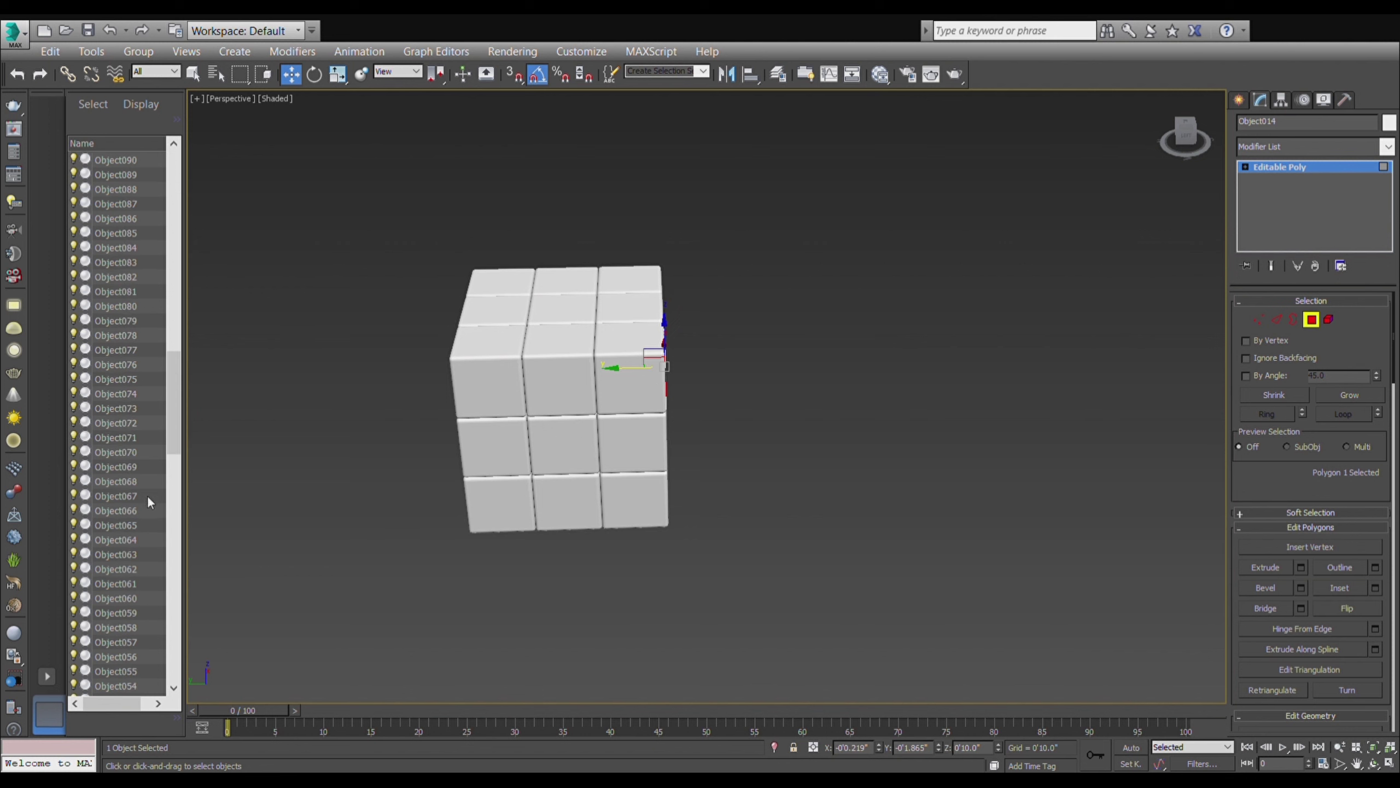
{"action": "scroll", "coordinate": [147, 495], "scroll_direction": "down", "scroll_amount": 6}
{"action": "scroll", "coordinate": [153, 505], "scroll_direction": "down", "scroll_amount": 9}
{"action": "scroll", "coordinate": [149, 519], "scroll_direction": "down", "scroll_amount": 6}
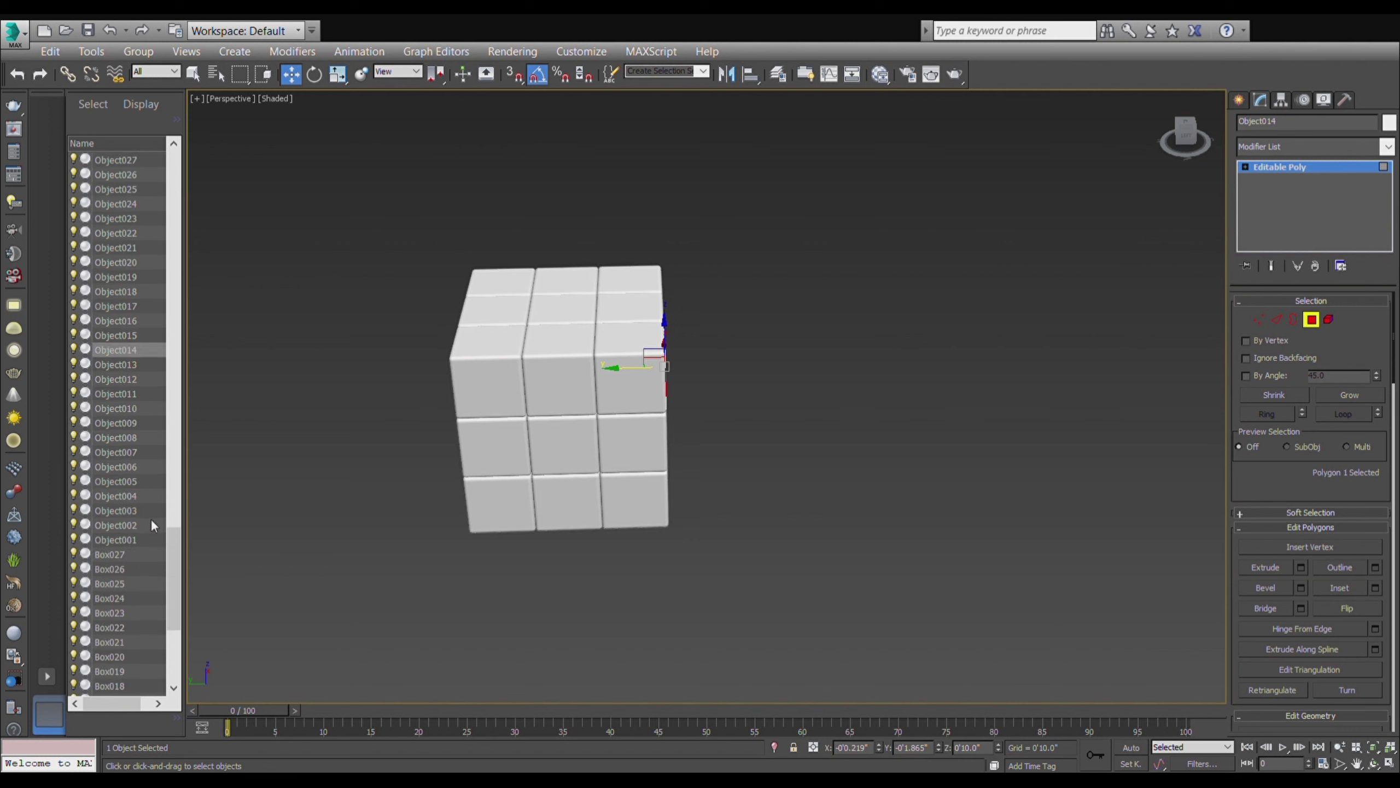
{"action": "scroll", "coordinate": [158, 481], "scroll_direction": "up", "scroll_amount": 6}
{"action": "scroll", "coordinate": [156, 465], "scroll_direction": "up", "scroll_amount": 5}
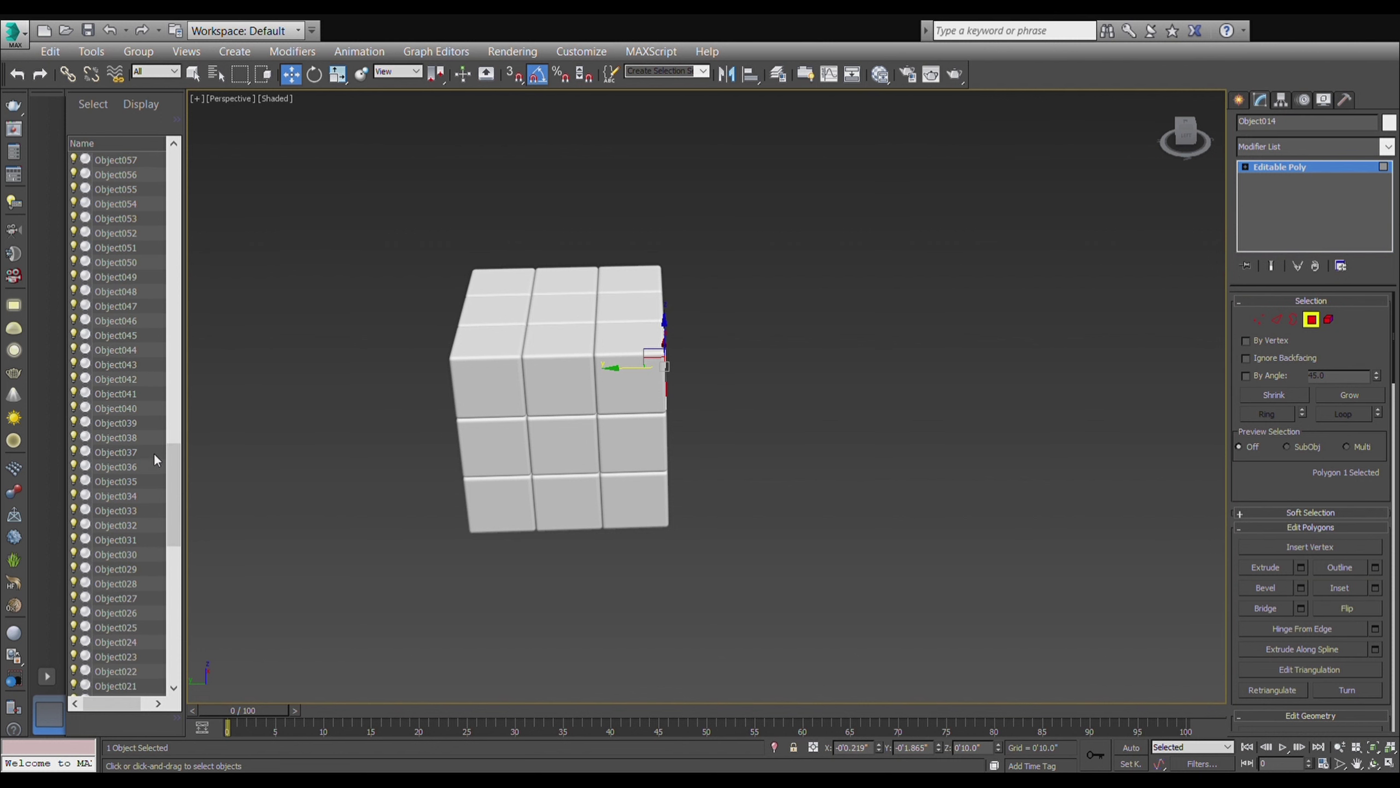
{"action": "scroll", "coordinate": [152, 441], "scroll_direction": "up", "scroll_amount": 5}
{"action": "scroll", "coordinate": [144, 414], "scroll_direction": "up", "scroll_amount": 7}
{"action": "scroll", "coordinate": [135, 393], "scroll_direction": "up", "scroll_amount": 7}
{"action": "scroll", "coordinate": [135, 394], "scroll_direction": "up", "scroll_amount": 7}
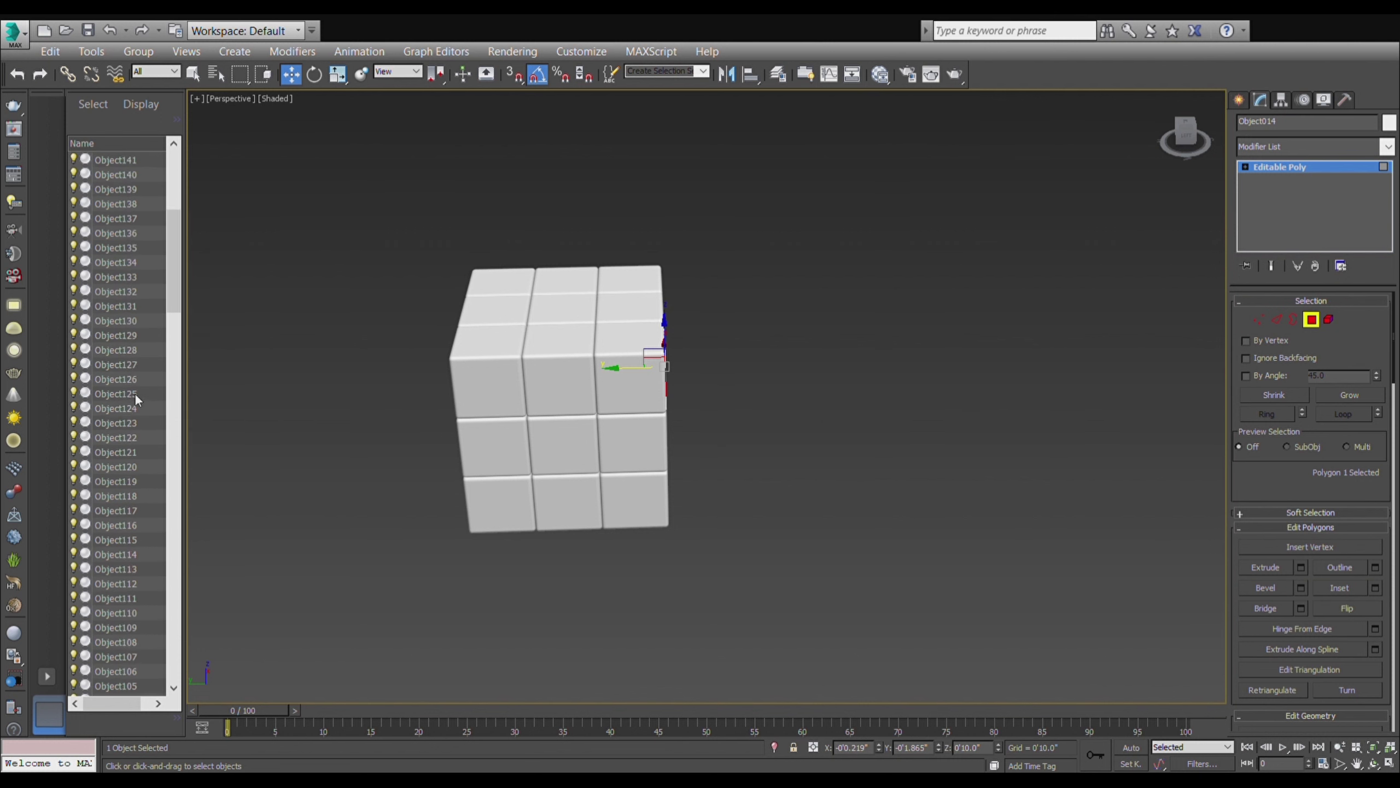
{"action": "scroll", "coordinate": [136, 394], "scroll_direction": "up", "scroll_amount": 7}
{"action": "scroll", "coordinate": [136, 396], "scroll_direction": "up", "scroll_amount": 1}
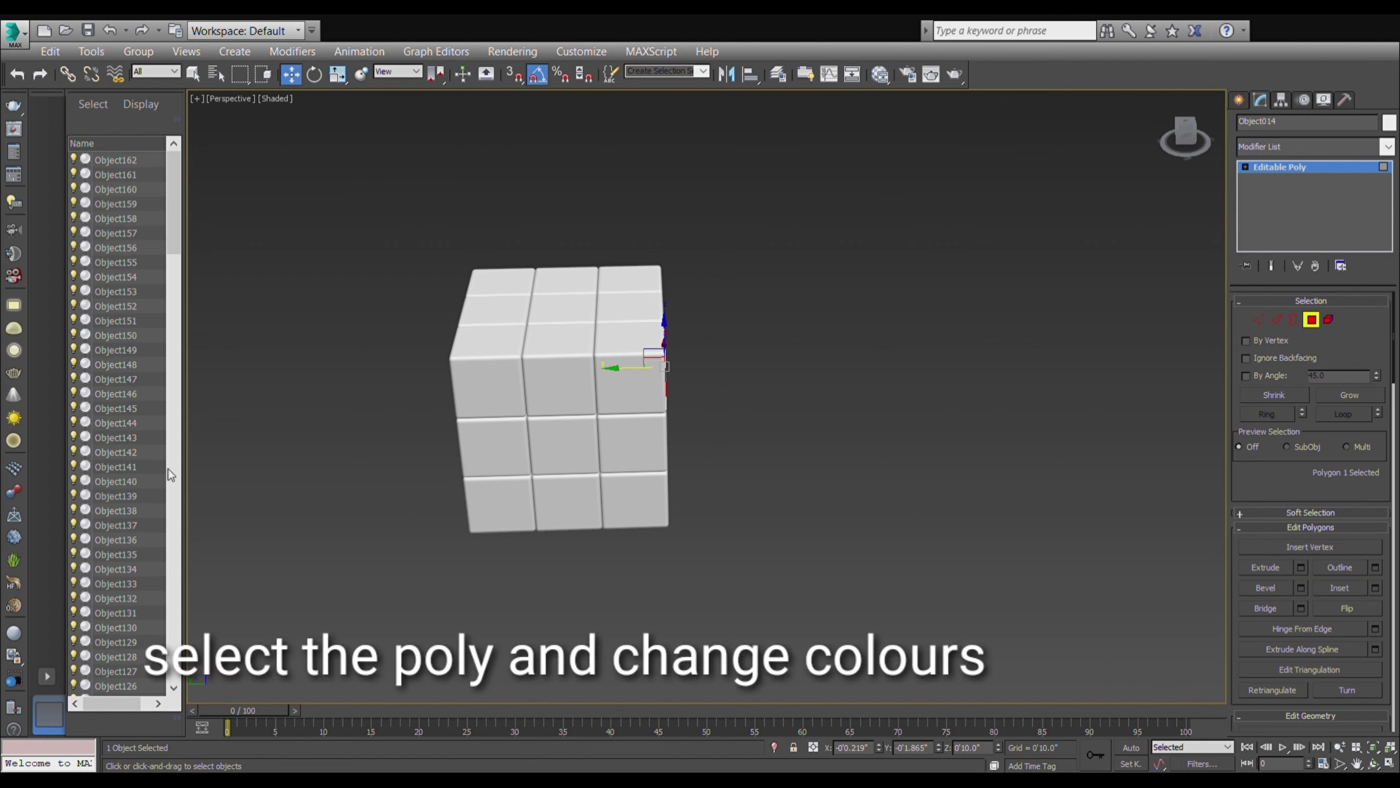
- Select Object001 and Object003 together in the Scene Explorer
{"action": "left_click_drag", "start_coordinate": [175, 227], "coordinate": [243, 614]}
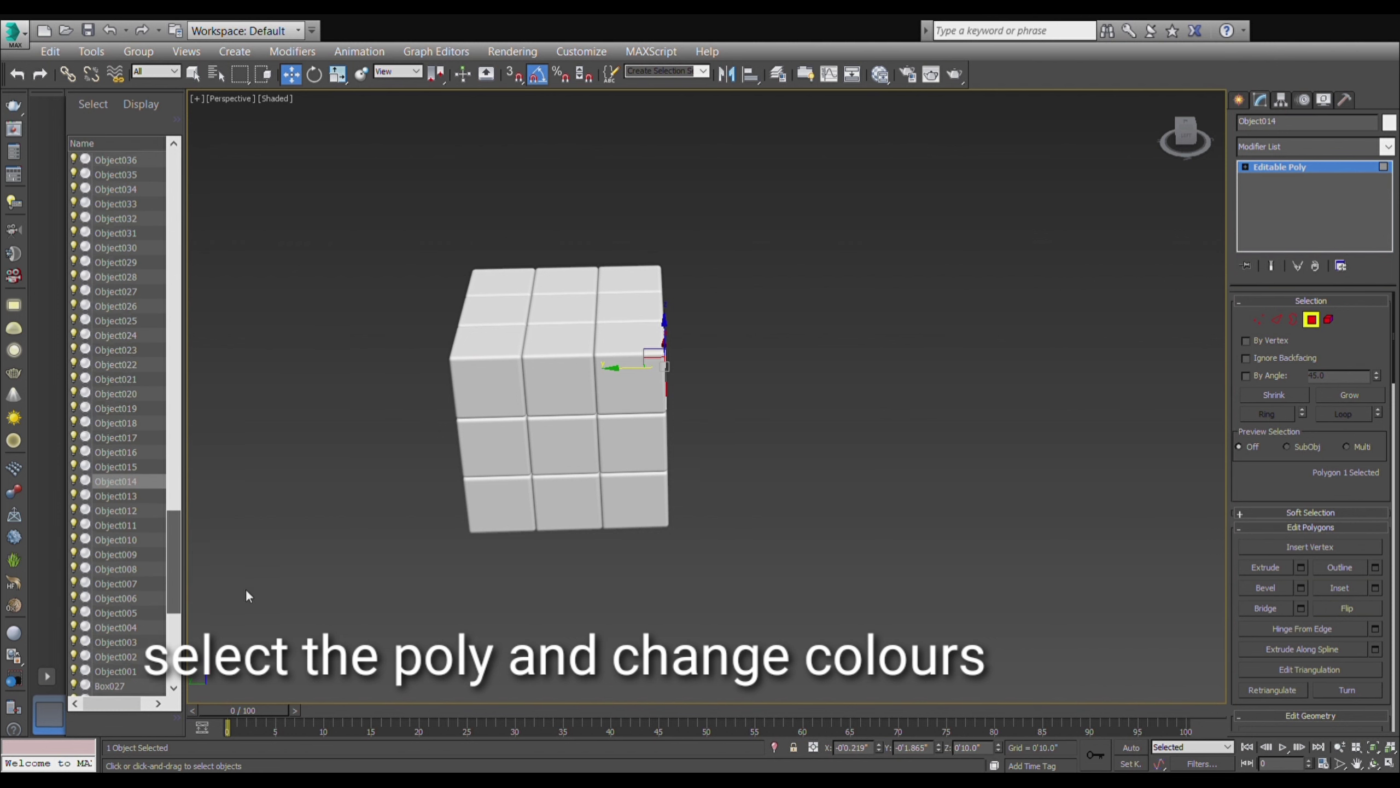
{"action": "left_click", "coordinate": [128, 481]}
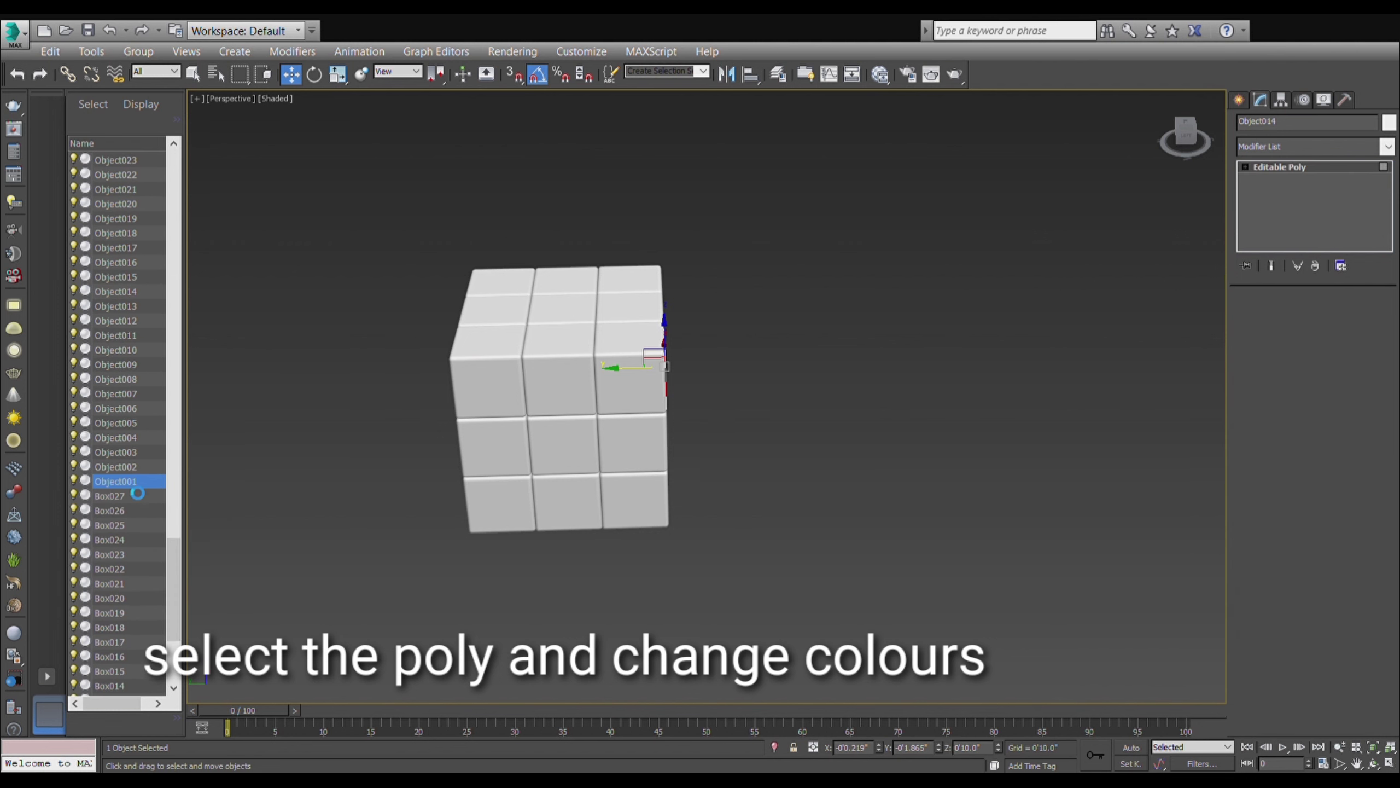
{"action": "left_click", "coordinate": [130, 451], "text": "ctrl"}
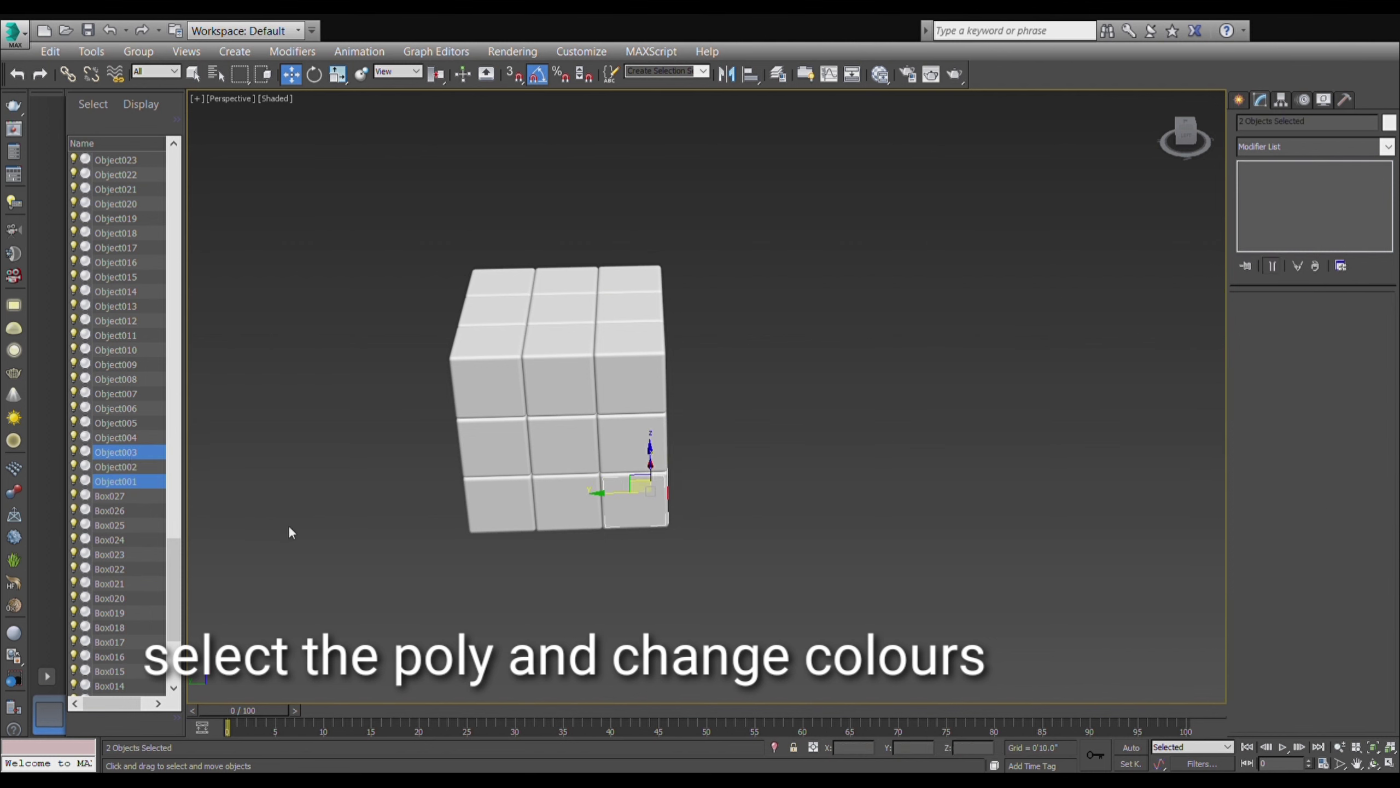
- Orbit around the cube and reselect pieces Object001 and Object007
{"action": "mouse_move", "coordinate": [292, 533]}
{"action": "middle_mouse_down", "text": "alt"}
{"action": "mouse_move", "coordinate": [322, 525]}
{"action": "mouse_move", "coordinate": [269, 546]}
{"action": "middle_mouse_up", "text": "alt"}
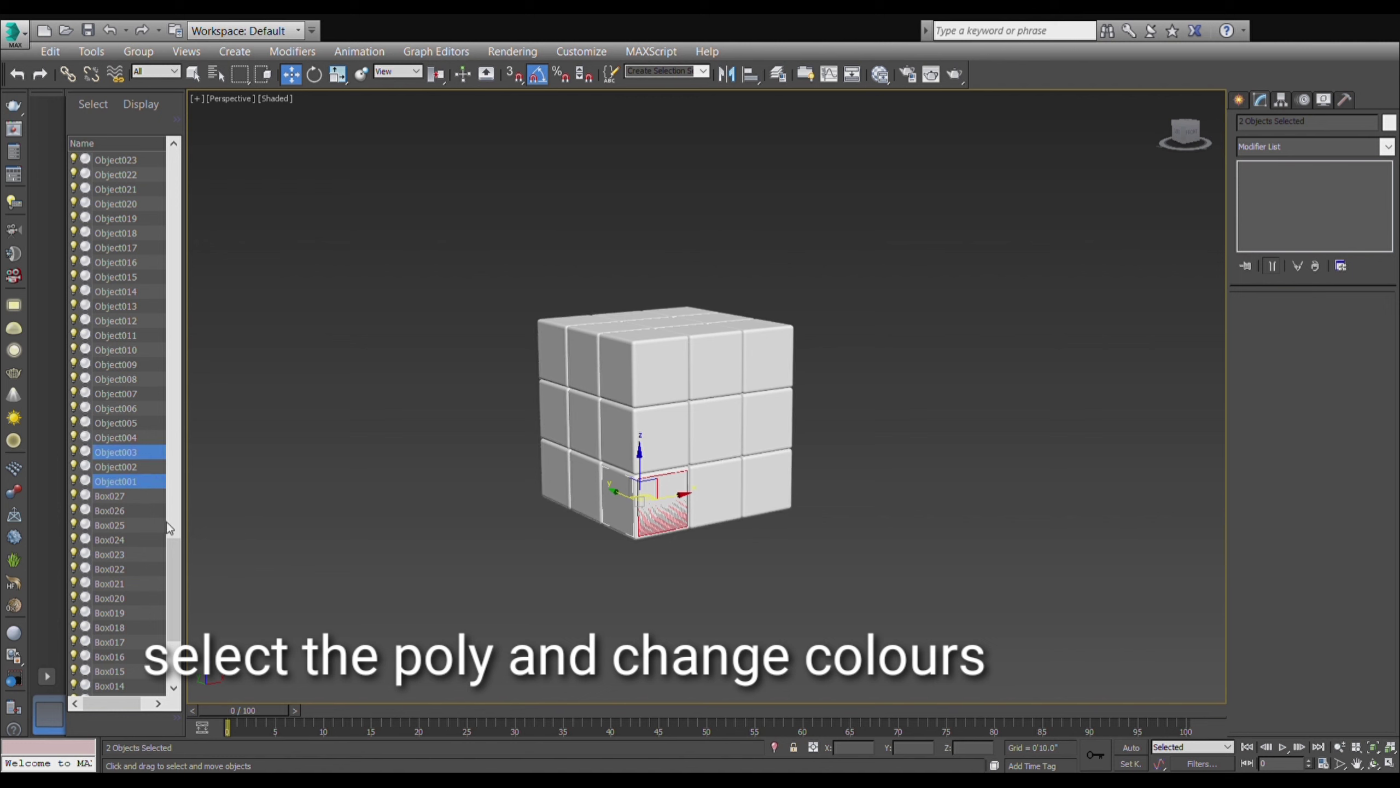
{"action": "scroll", "coordinate": [139, 489], "scroll_direction": "up", "scroll_amount": 10}
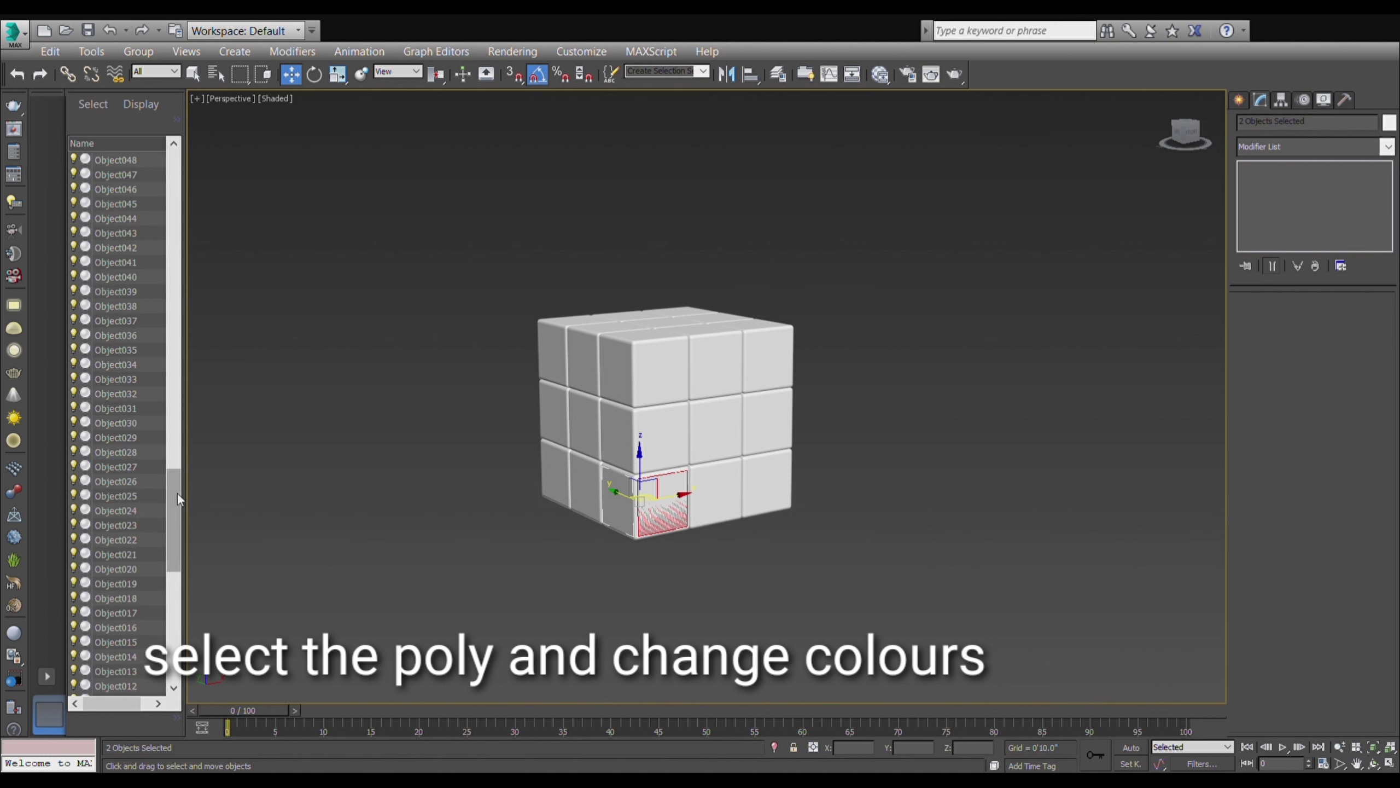
{"action": "left_click_drag", "start_coordinate": [177, 493], "coordinate": [177, 633]}
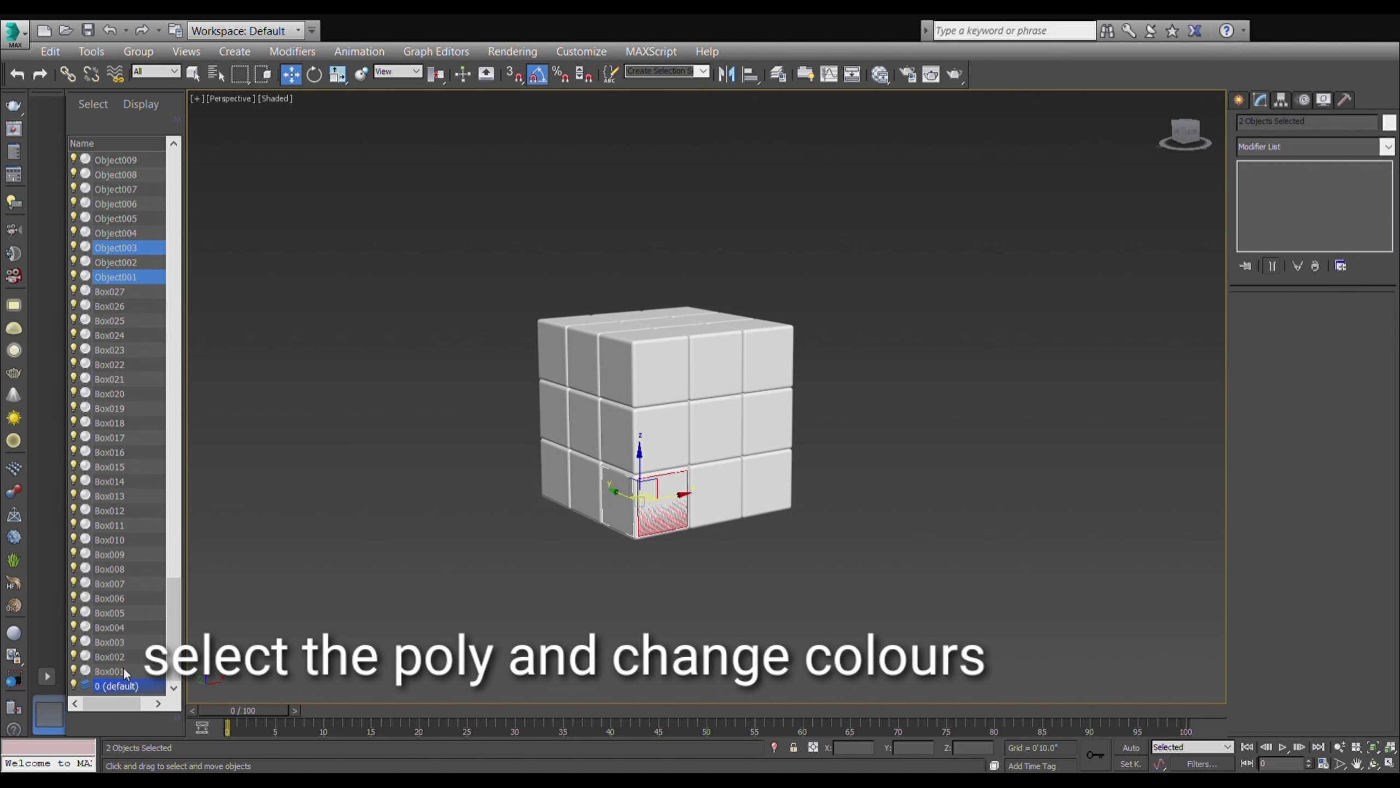
{"action": "left_click", "coordinate": [235, 319]}
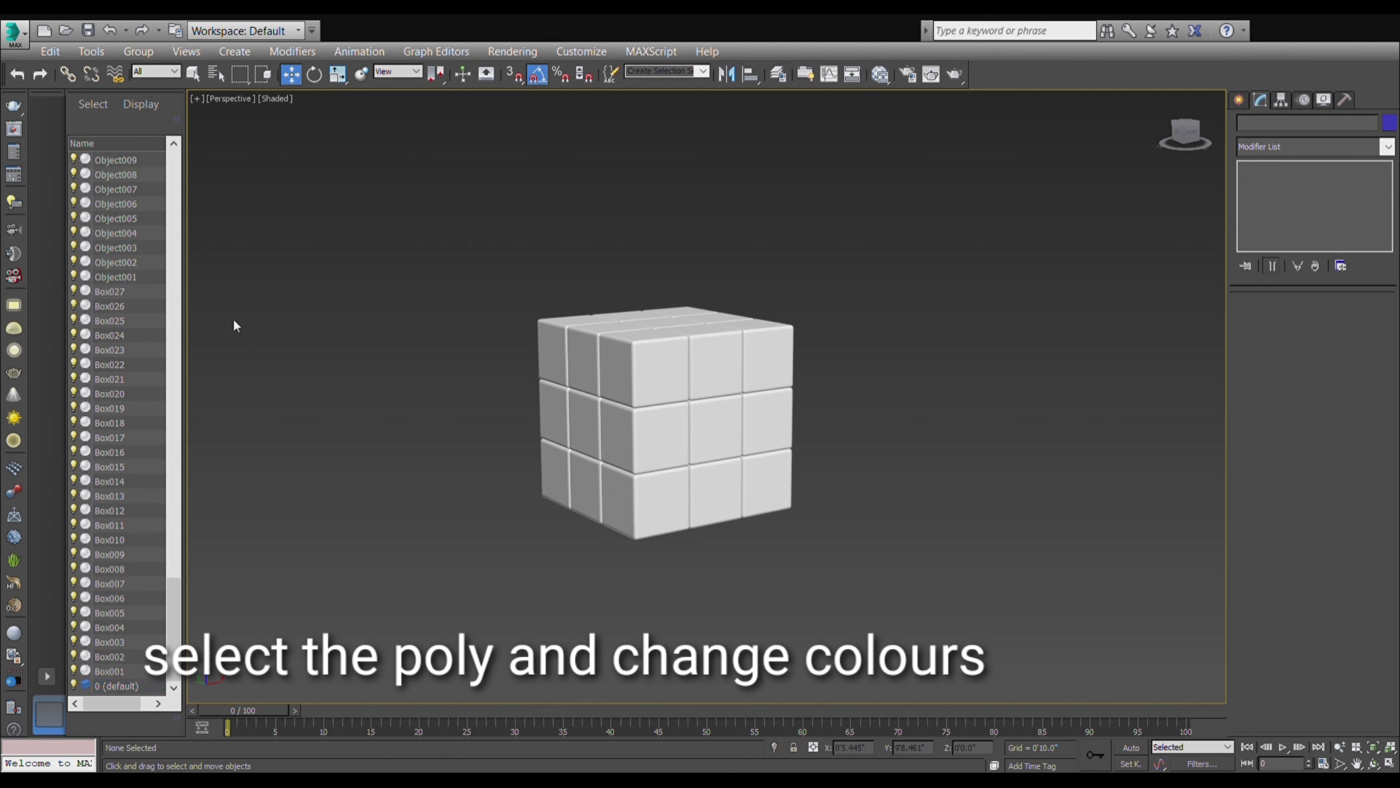
{"action": "left_click", "coordinate": [128, 278]}
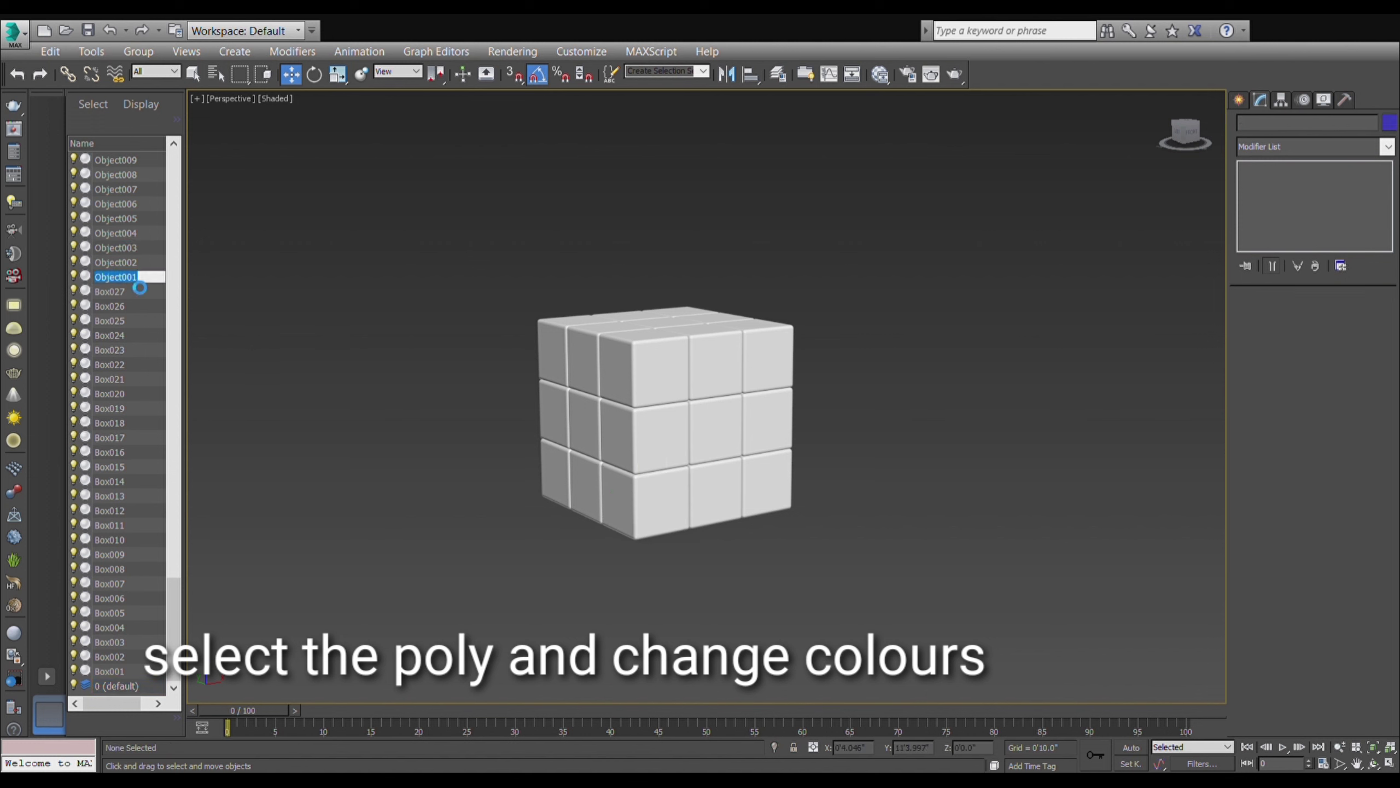
{"action": "left_click", "coordinate": [133, 189], "text": "ctrl"}
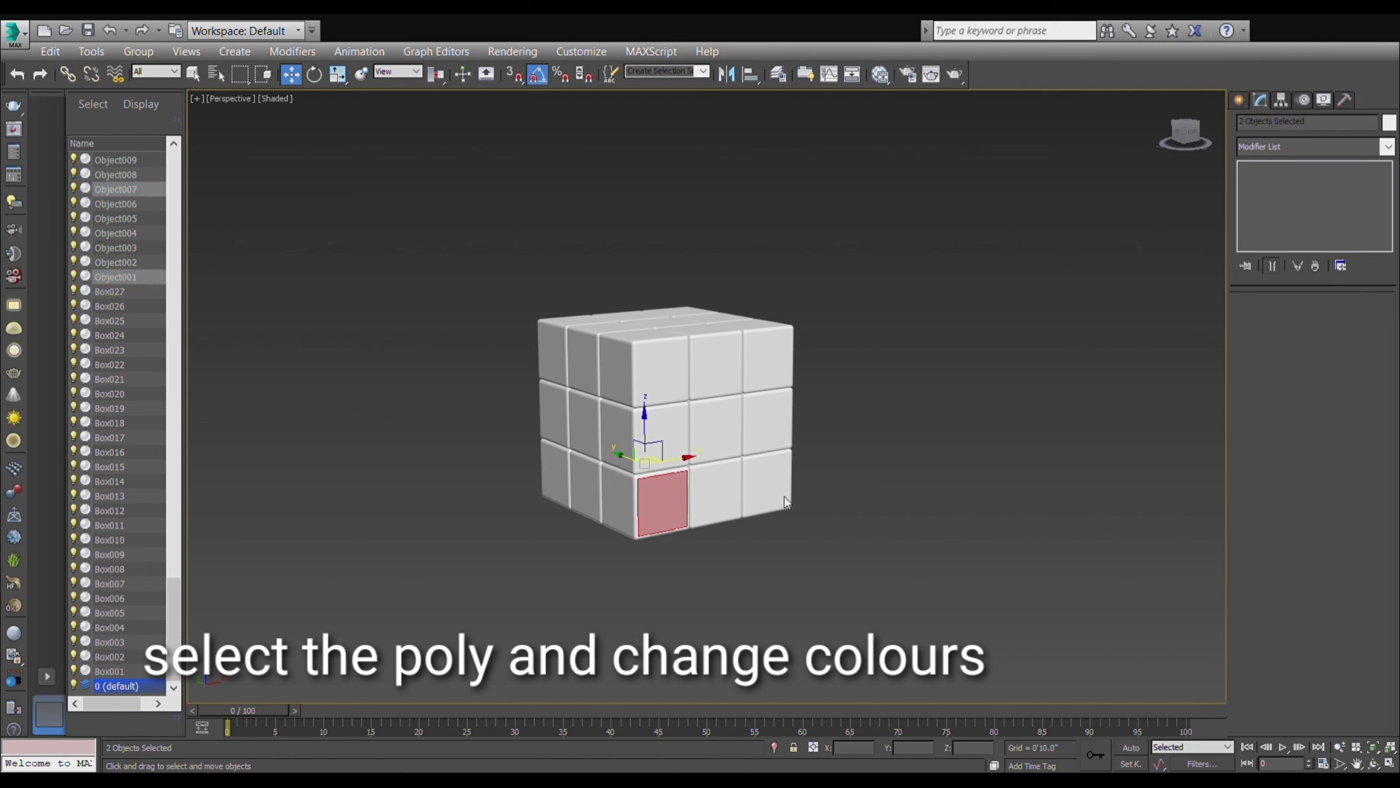
{"action": "mouse_move", "coordinate": [803, 535]}
{"action": "middle_mouse_down", "text": "alt"}
{"action": "mouse_move", "coordinate": [847, 543]}
{"action": "mouse_move", "coordinate": [862, 478]}
{"action": "mouse_move", "coordinate": [809, 525]}
{"action": "mouse_move", "coordinate": [807, 549]}
{"action": "middle_mouse_up", "text": "alt"}
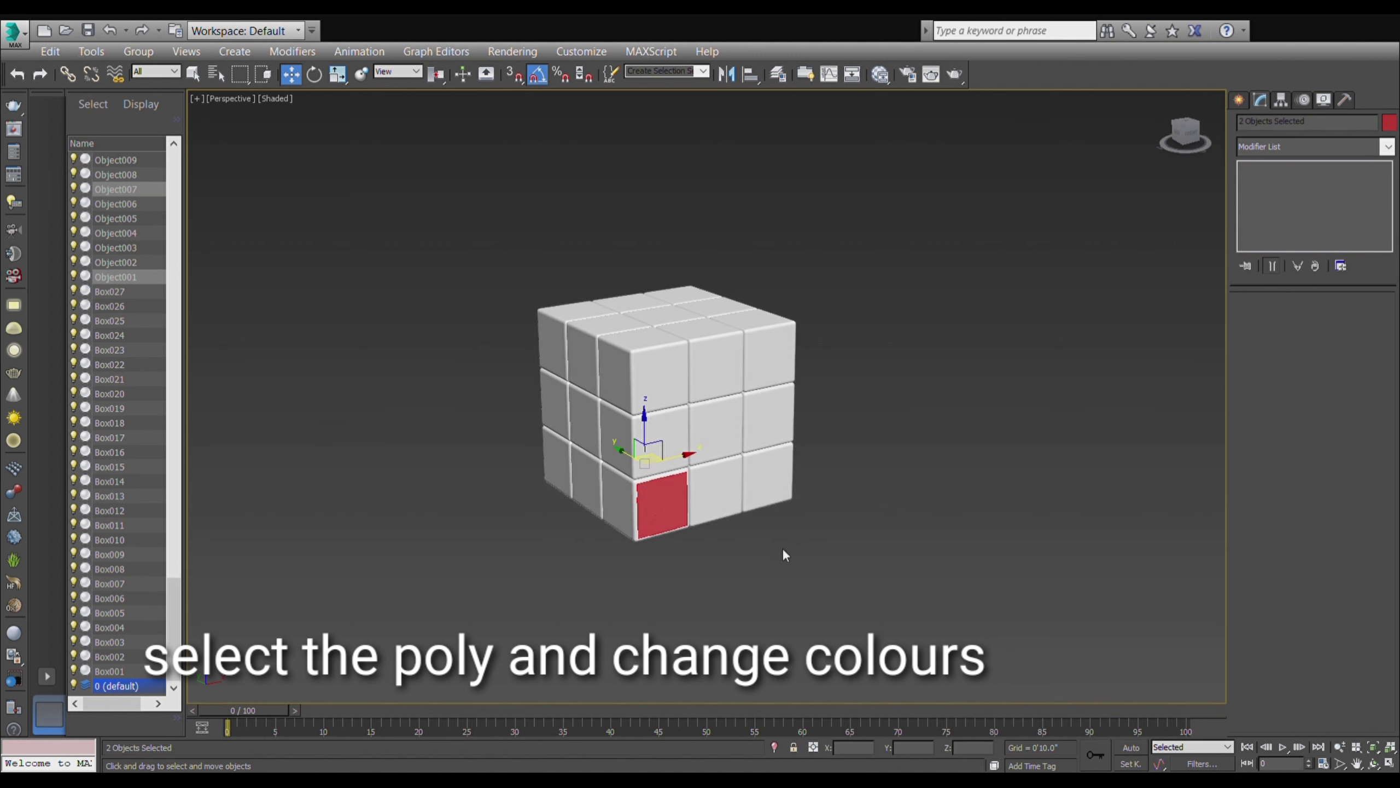
- Colour the bottom-right front face red to complete the red bottom row
{"action": "left_click", "coordinate": [727, 508]}
{"action": "key", "text": "4"}
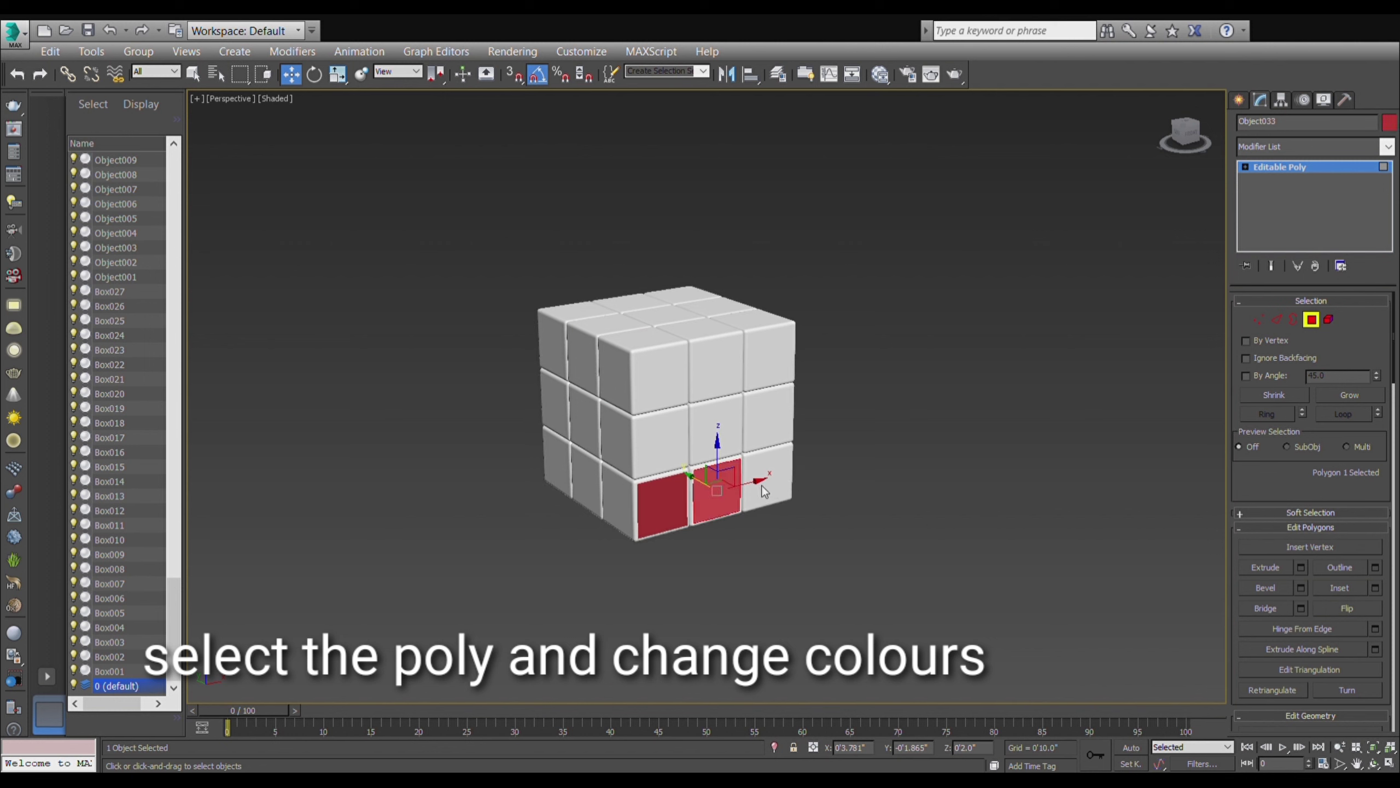
{"action": "key", "text": "ctrl+d"}
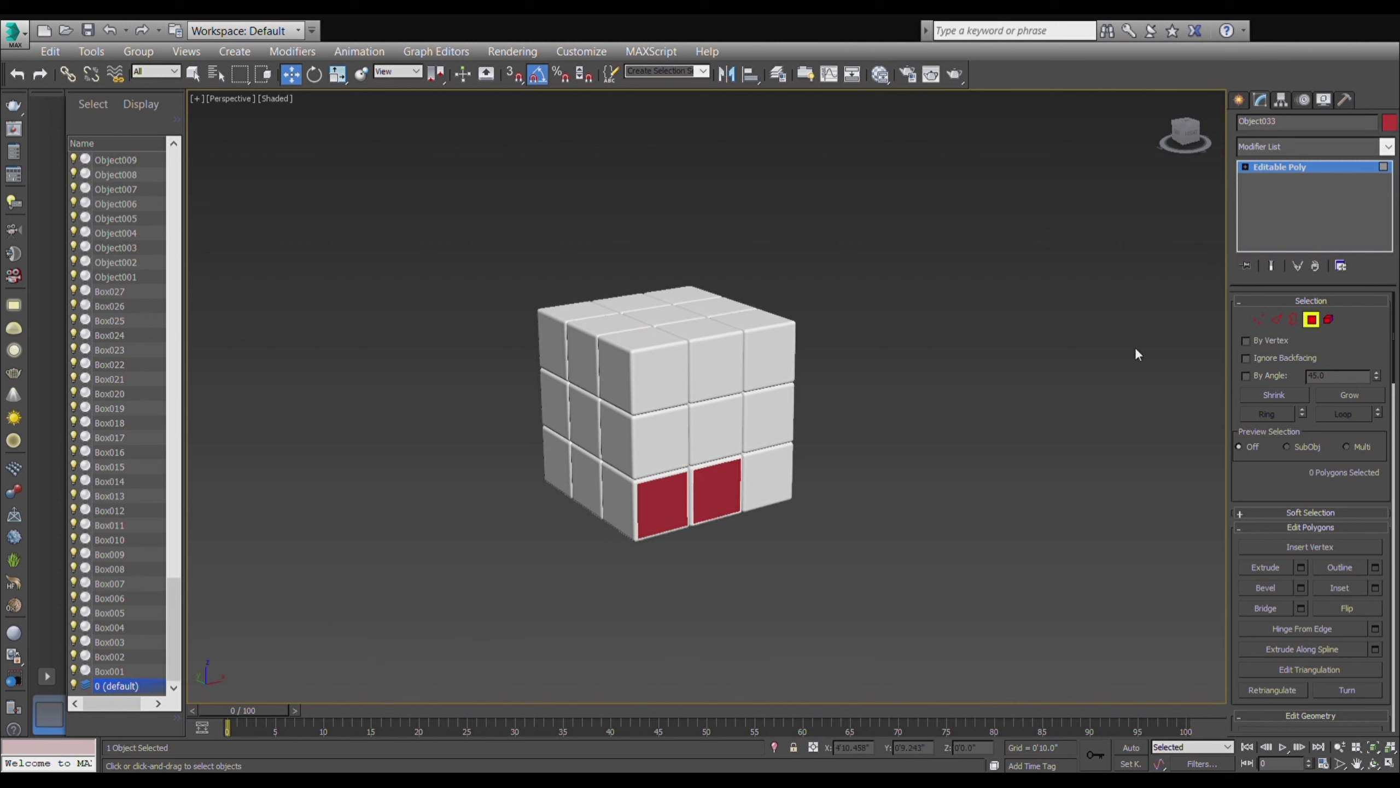
{"action": "left_click", "coordinate": [925, 489]}
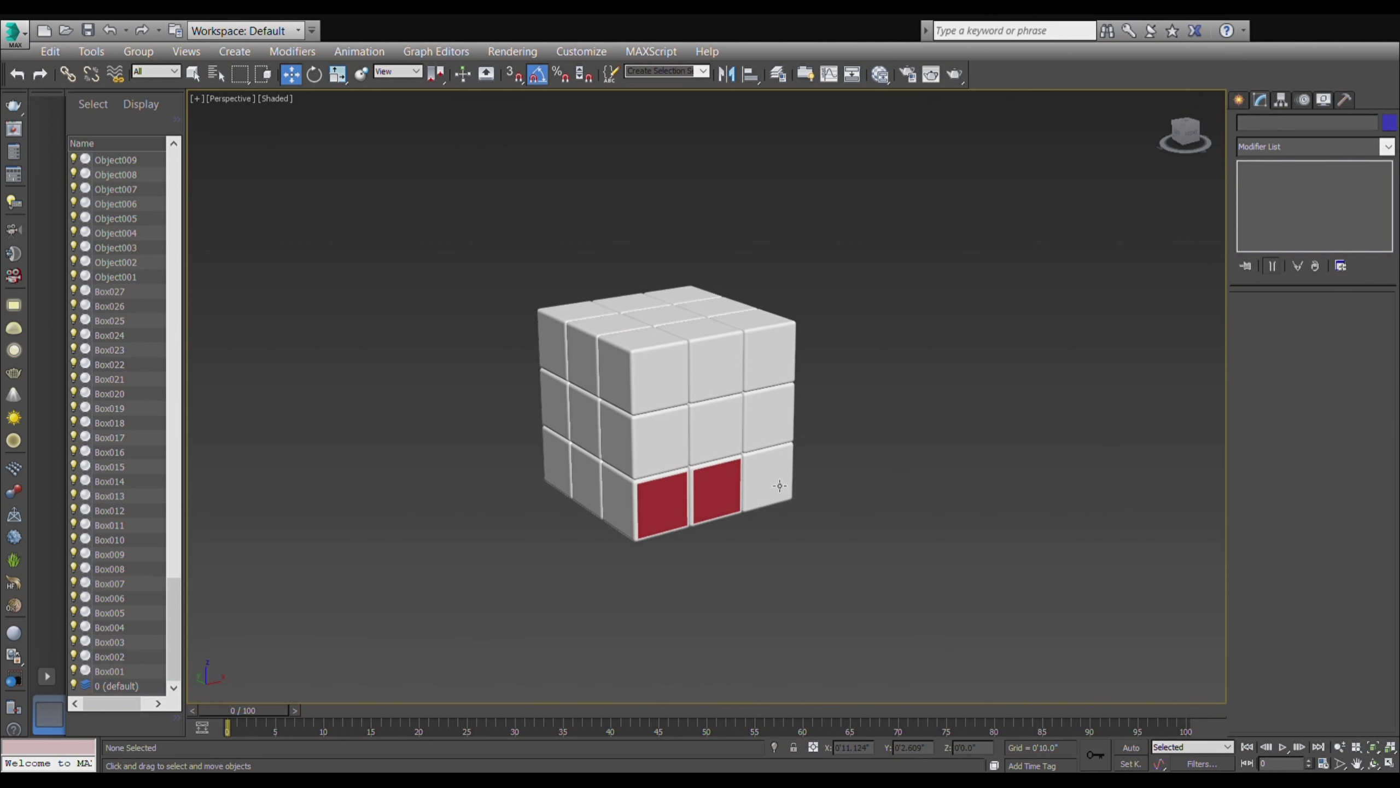
{"action": "left_click", "coordinate": [717, 490]}
{"action": "left_click", "coordinate": [1312, 319]}
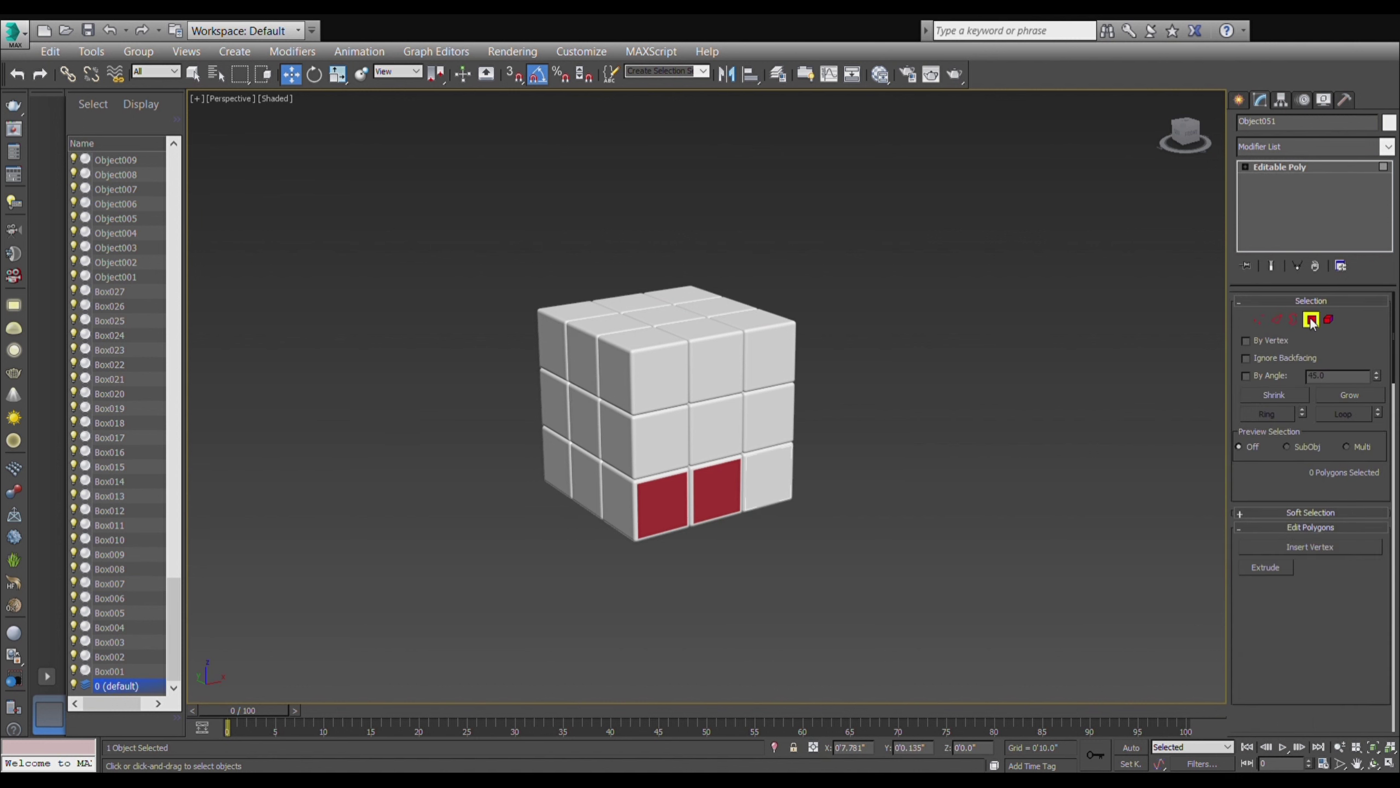
{"action": "left_click", "coordinate": [784, 489]}
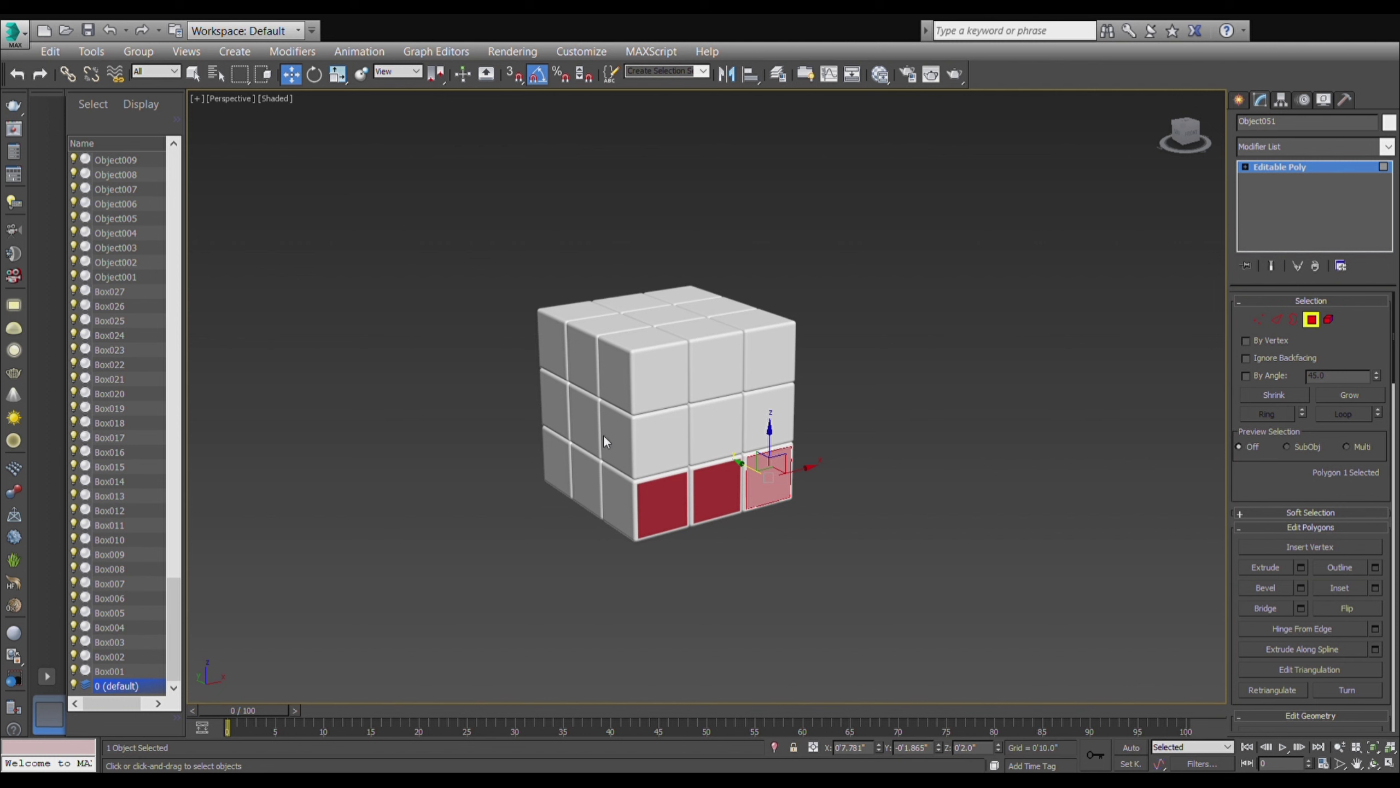
{"action": "key", "text": "F2"}
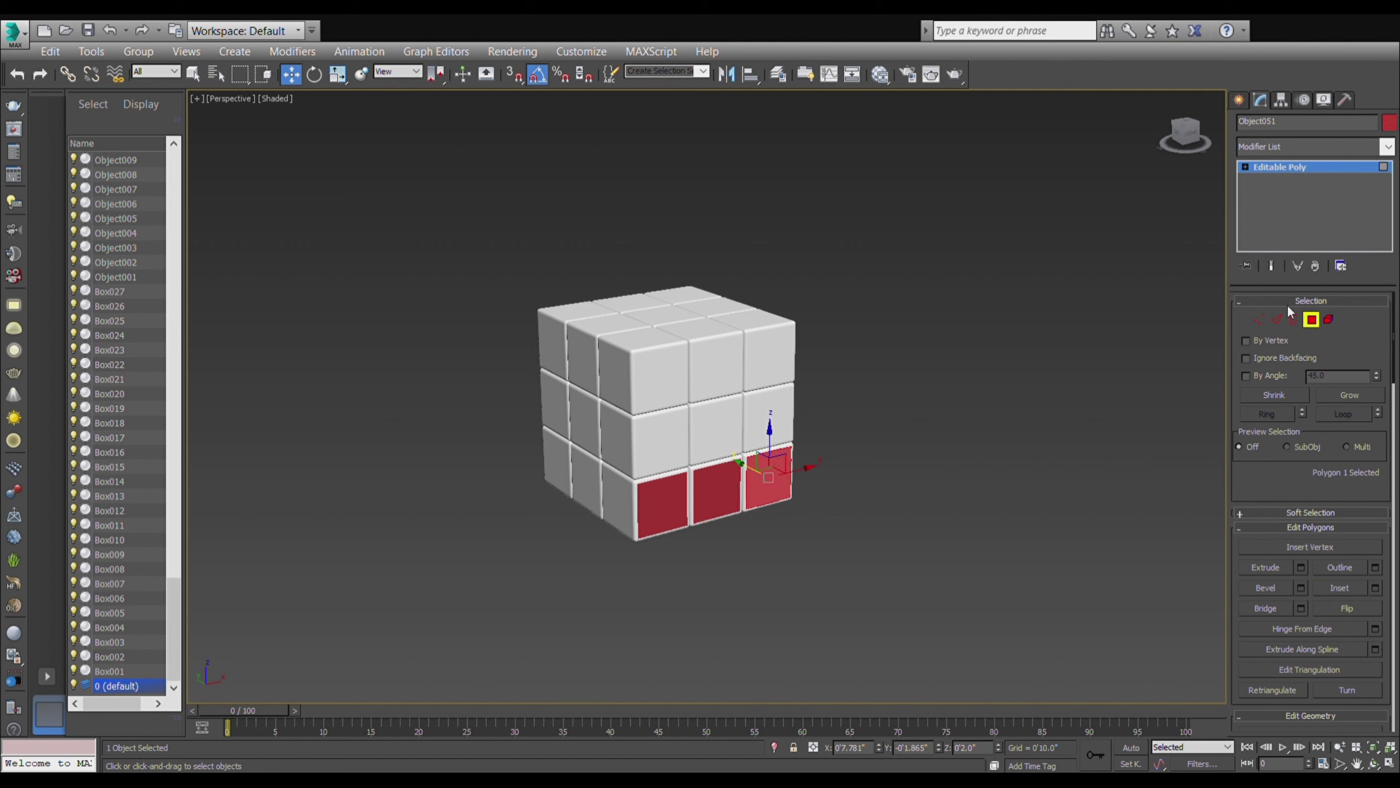
{"action": "left_click", "coordinate": [1311, 319]}
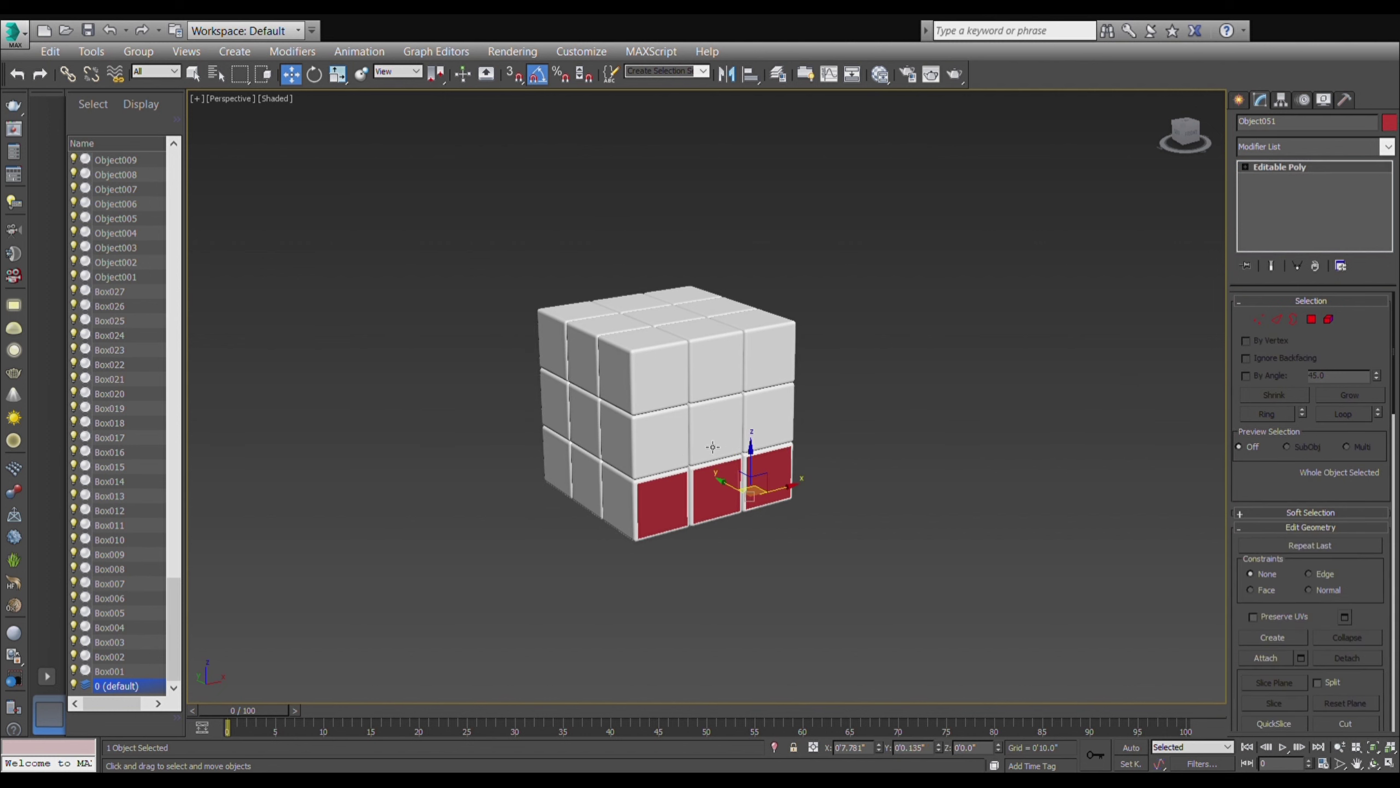
- Select and inspect front pieces Object008, Object020 and the middle-centre piece
{"action": "left_click", "coordinate": [671, 450]}
{"action": "left_click", "coordinate": [1328, 301]}
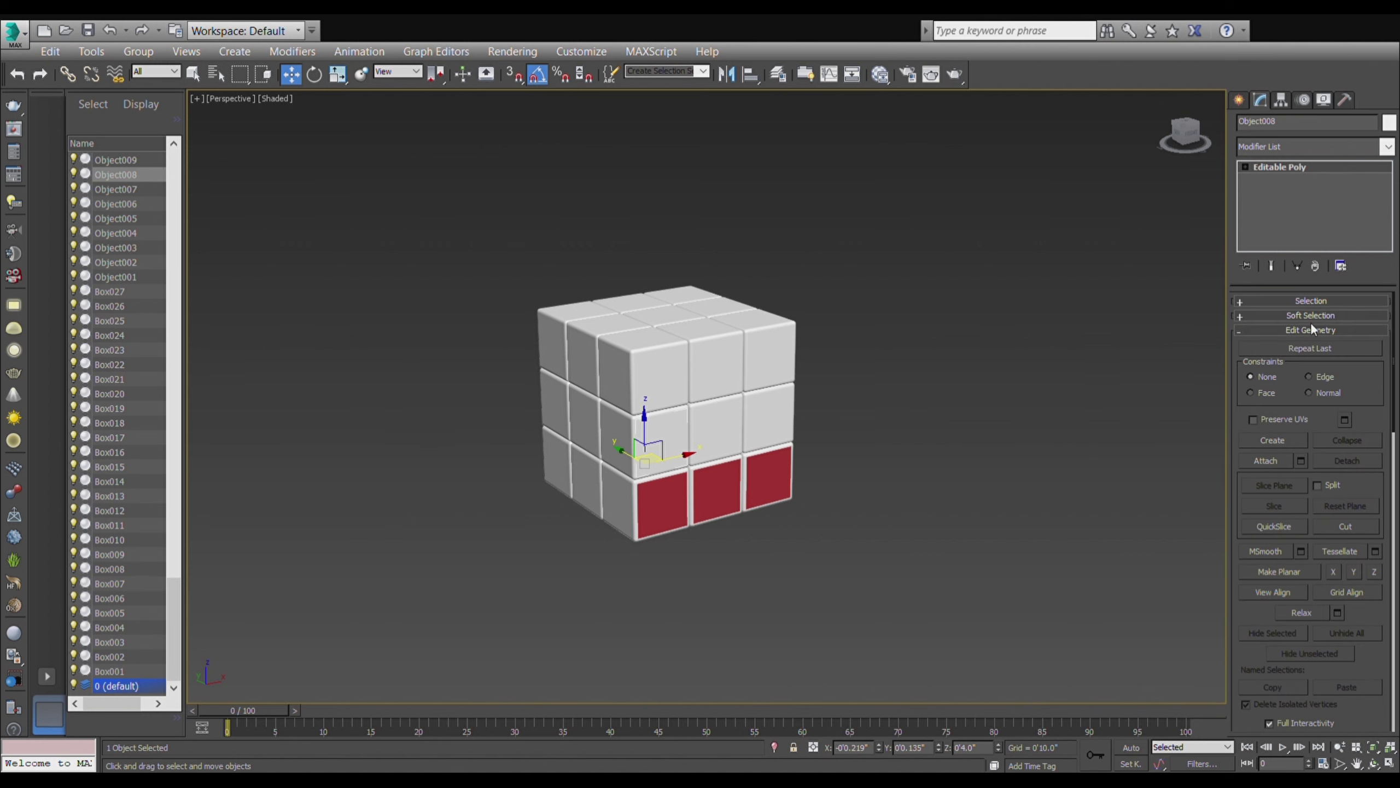
{"action": "left_click", "coordinate": [669, 449]}
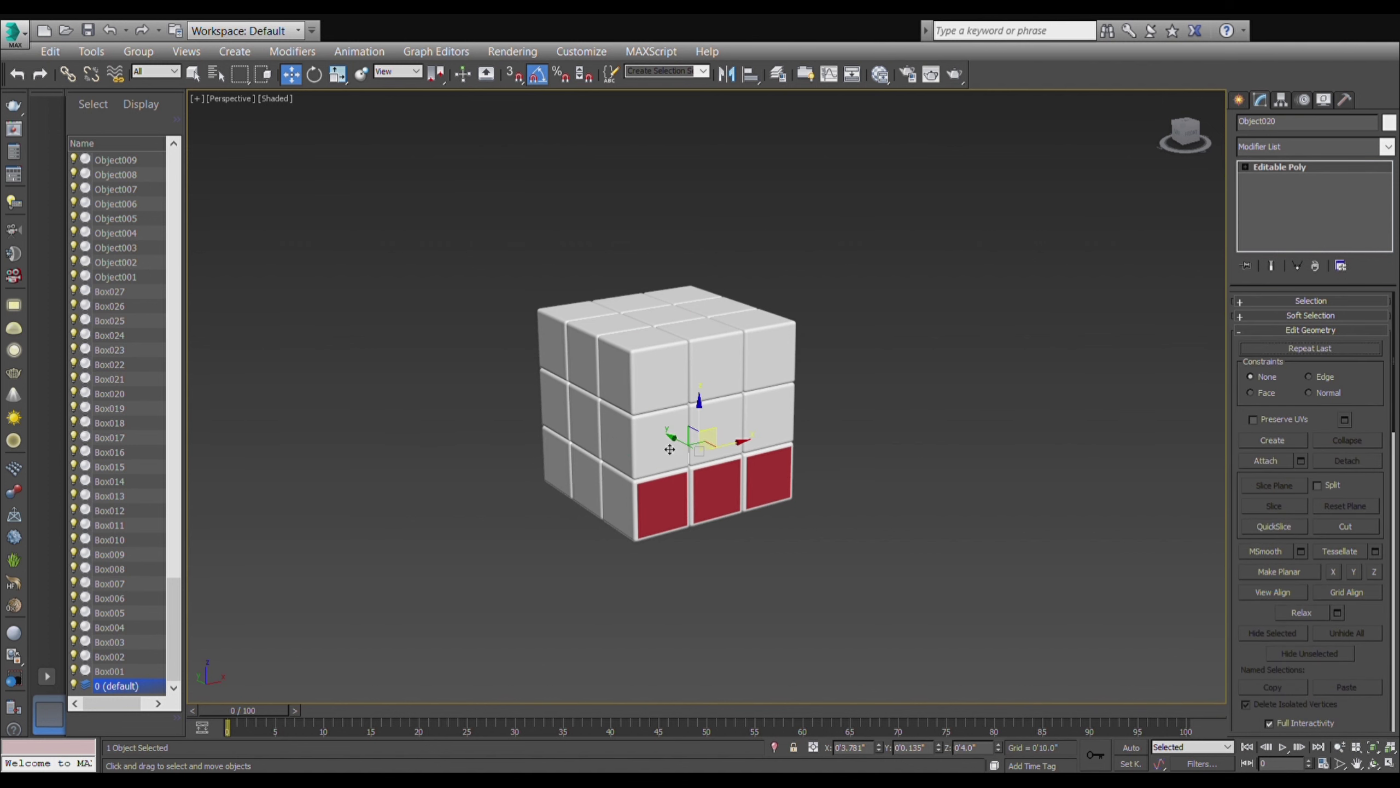
{"action": "left_click", "coordinate": [936, 449]}
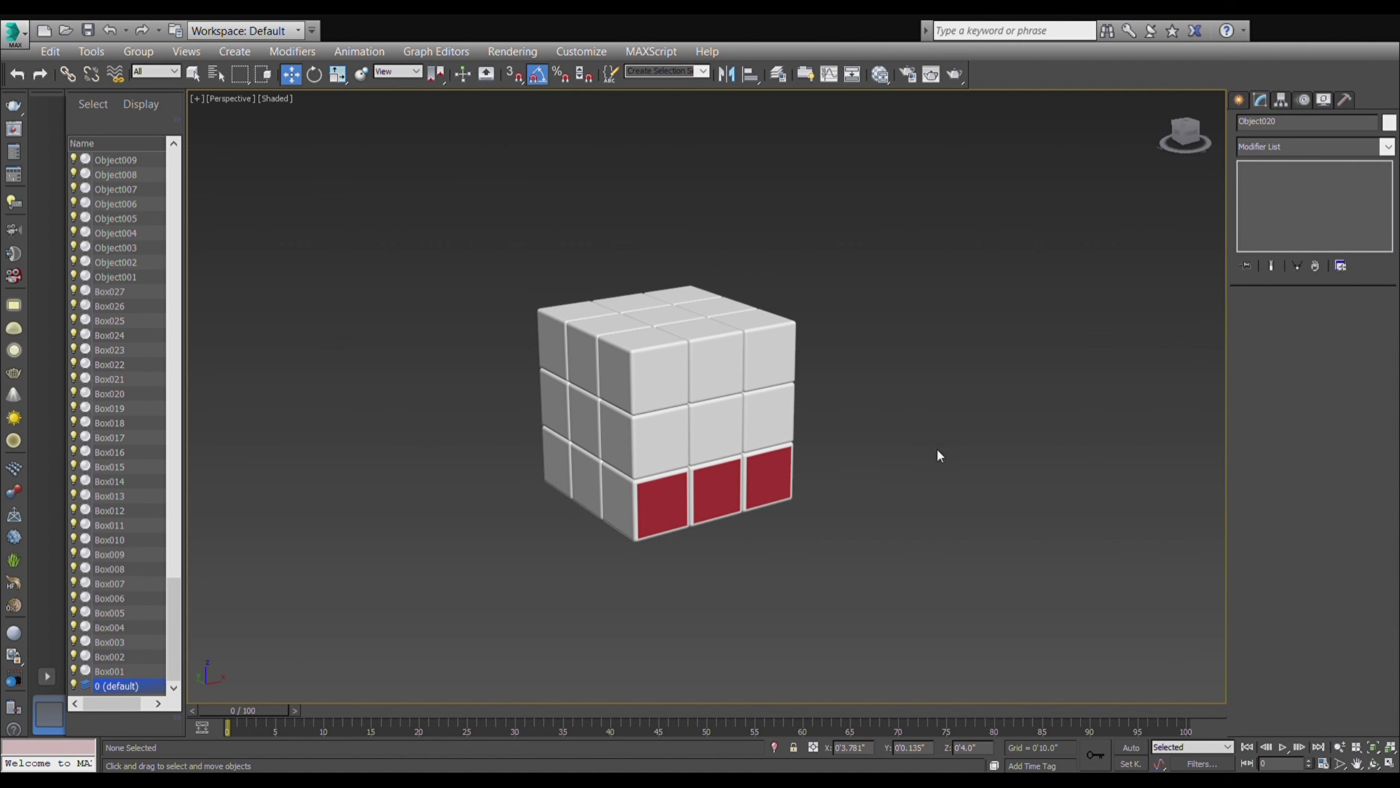
{"action": "left_click", "coordinate": [664, 454]}
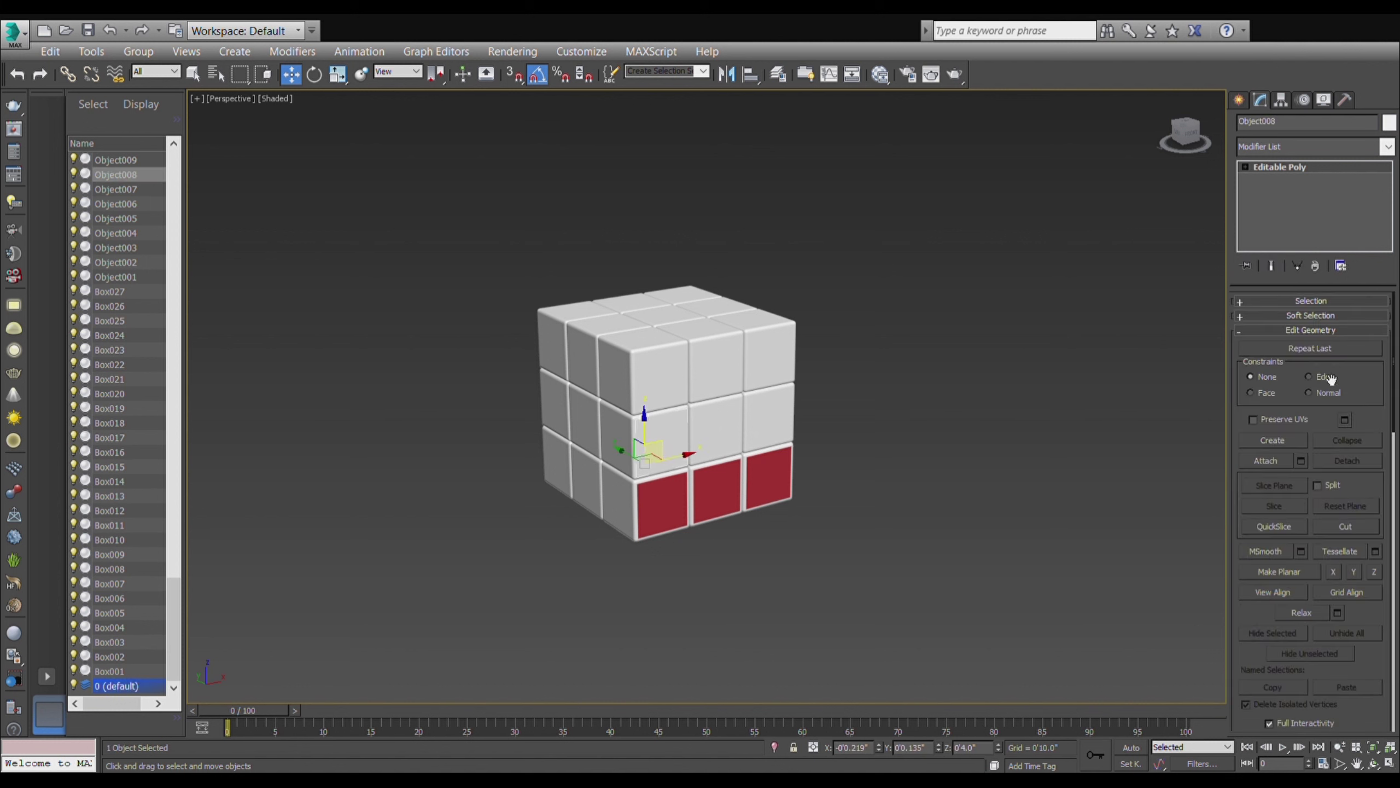
{"action": "left_click", "coordinate": [988, 492]}
{"action": "left_click", "coordinate": [716, 436]}
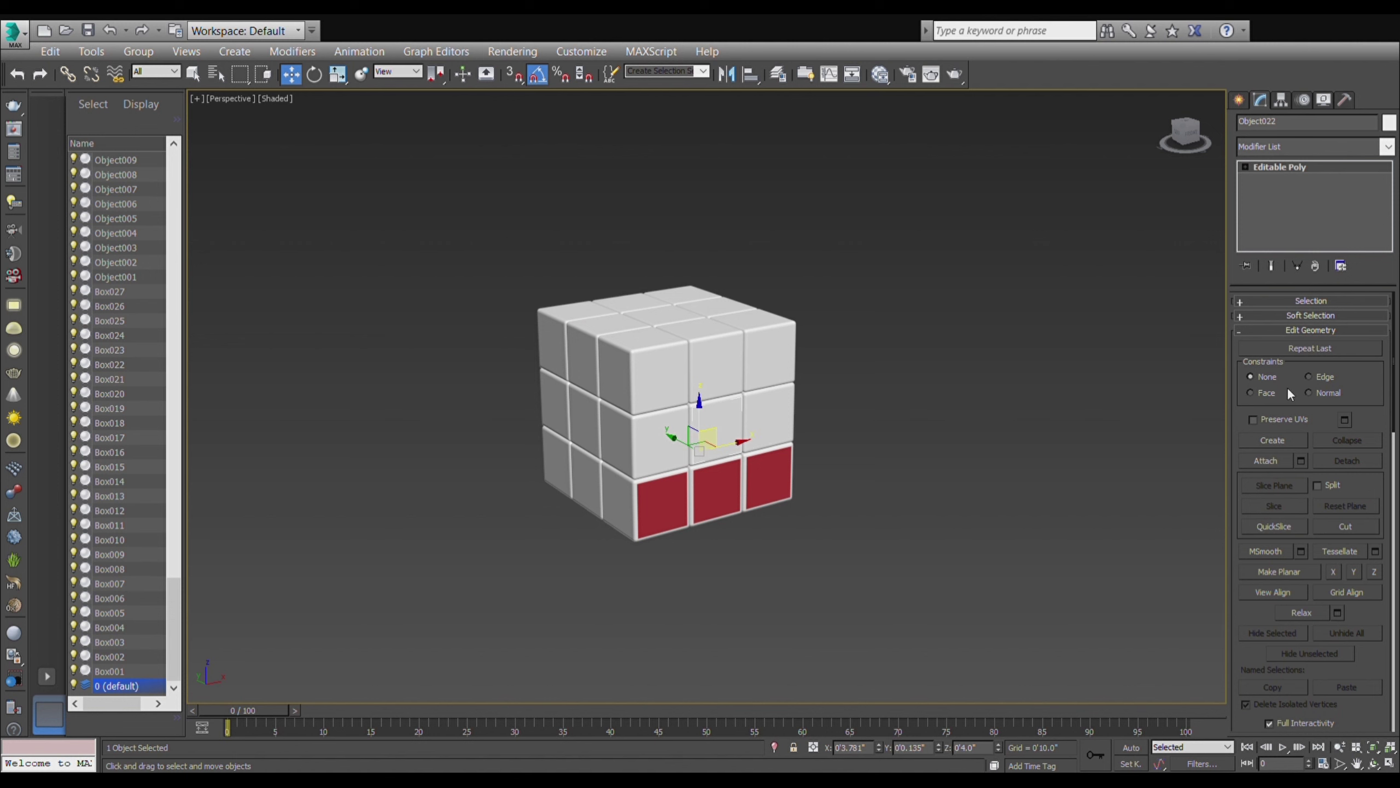
- Zoom the view and select the top-right and red bottom-right front pieces
{"action": "scroll", "coordinate": [1290, 393], "scroll_direction": "down", "scroll_amount": 2}
{"action": "scroll", "coordinate": [1302, 416], "scroll_direction": "down", "scroll_amount": 2}
{"action": "scroll", "coordinate": [1301, 420], "scroll_direction": "down", "scroll_amount": 2}
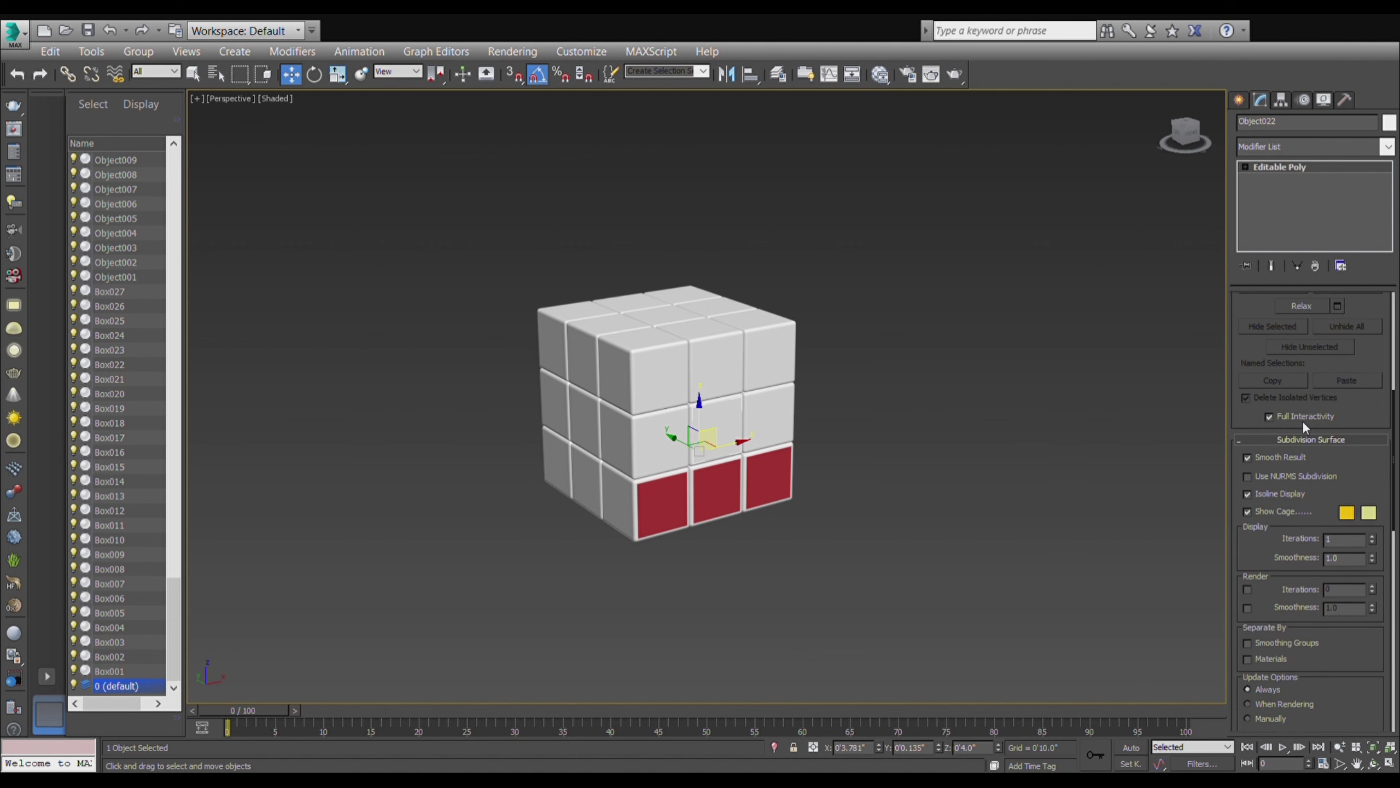
{"action": "scroll", "coordinate": [1302, 420], "scroll_direction": "up", "scroll_amount": 2}
{"action": "scroll", "coordinate": [1310, 407], "scroll_direction": "up", "scroll_amount": 2}
{"action": "scroll", "coordinate": [1304, 376], "scroll_direction": "up", "scroll_amount": 2}
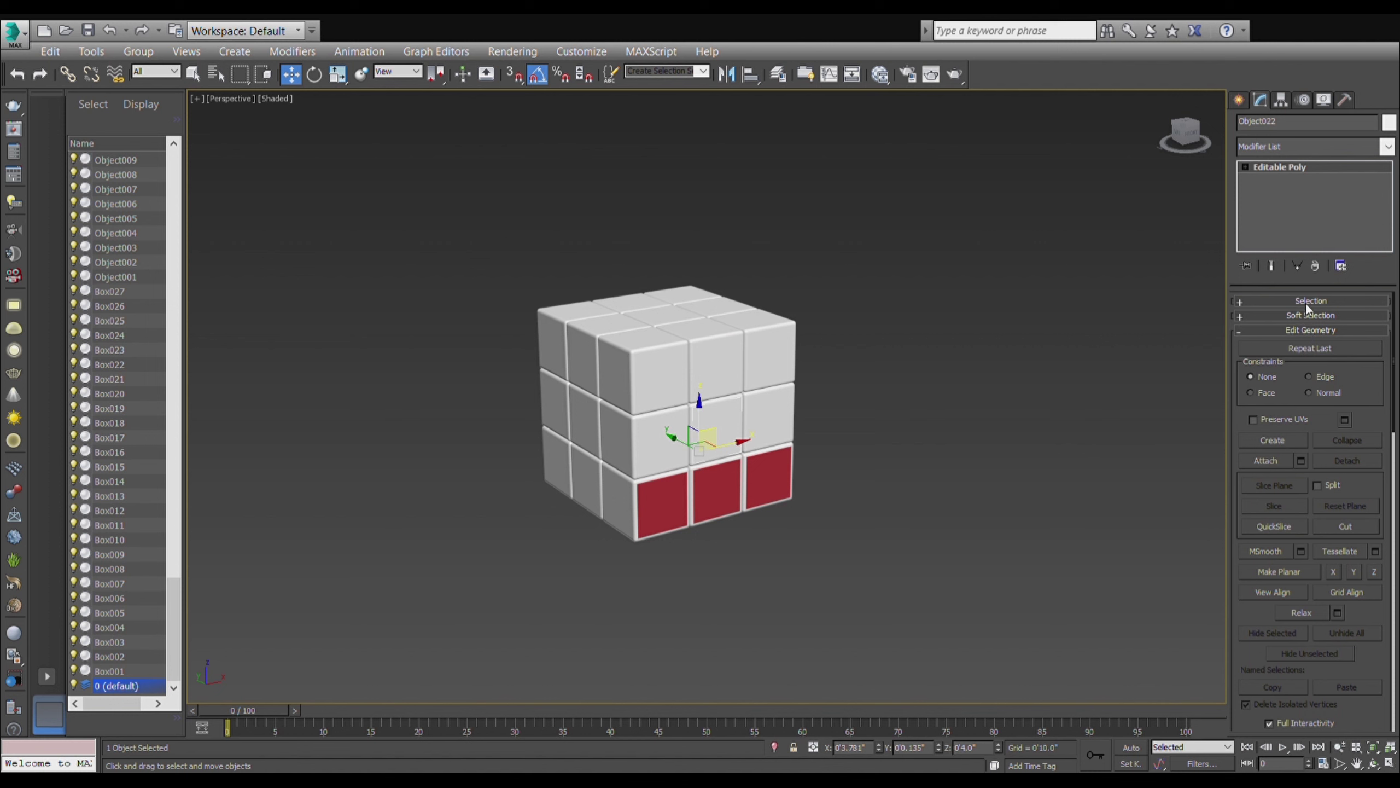
{"action": "left_click", "coordinate": [776, 362]}
{"action": "left_click", "coordinate": [785, 492]}
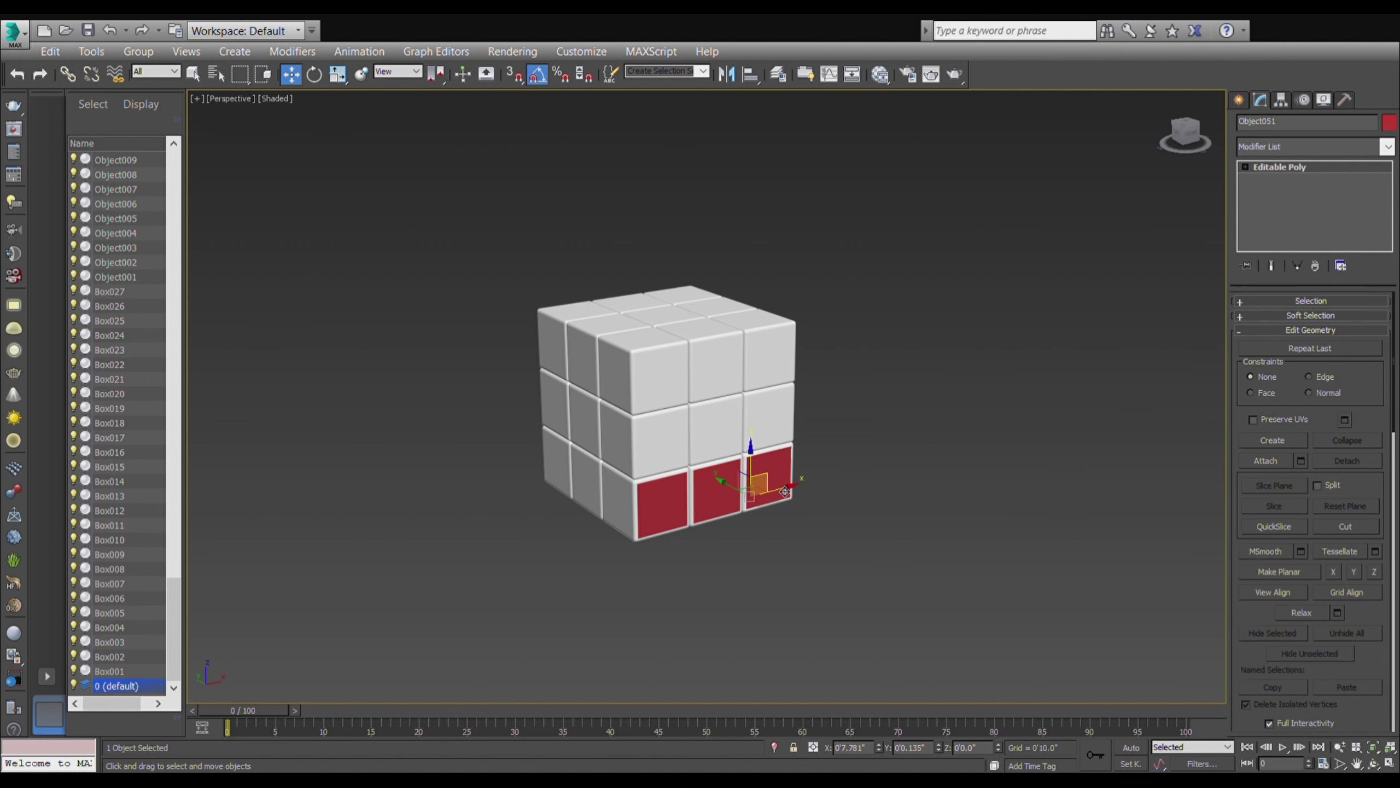
- Colour the top-right front piece's face red at polygon level
{"action": "left_click", "coordinate": [776, 370]}
{"action": "left_click", "coordinate": [1244, 167]}
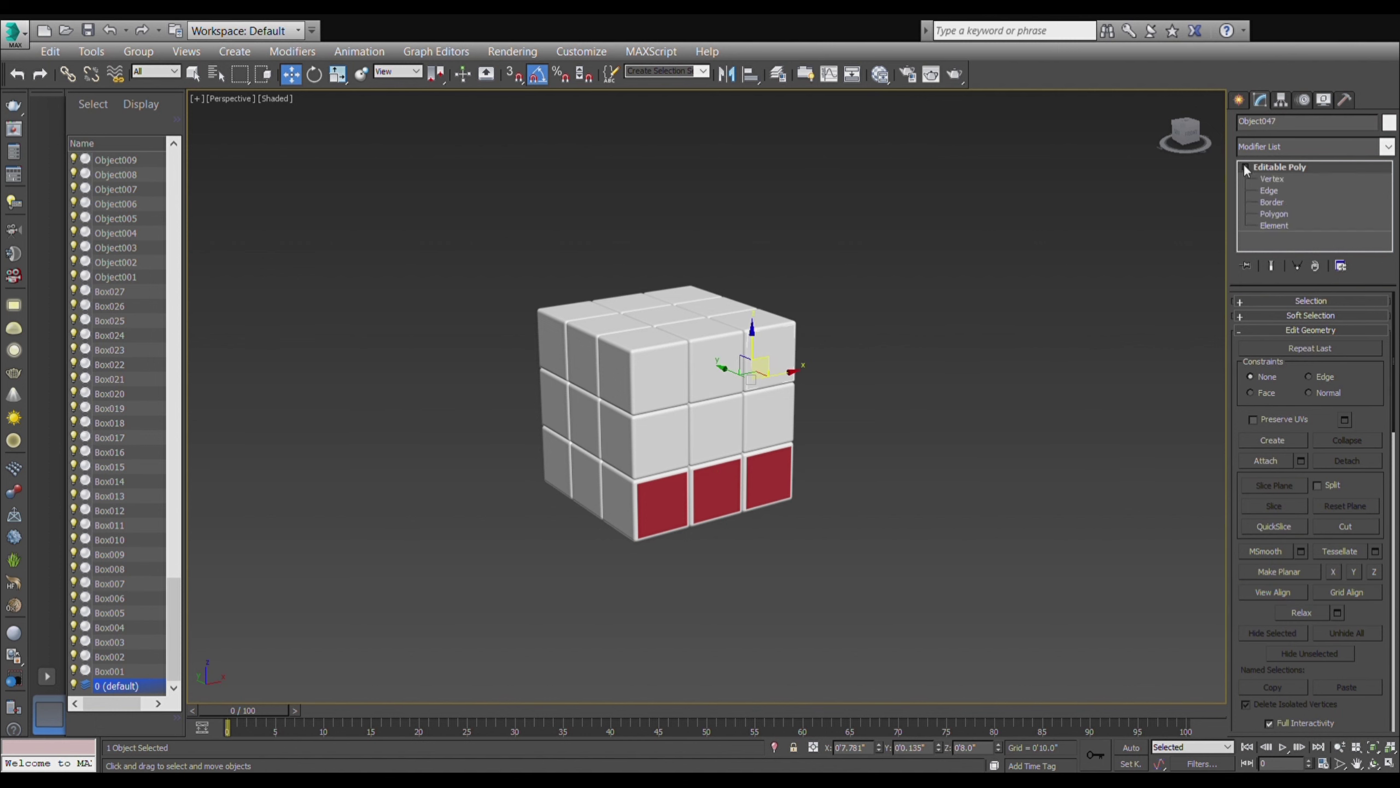
{"action": "left_click", "coordinate": [1268, 212]}
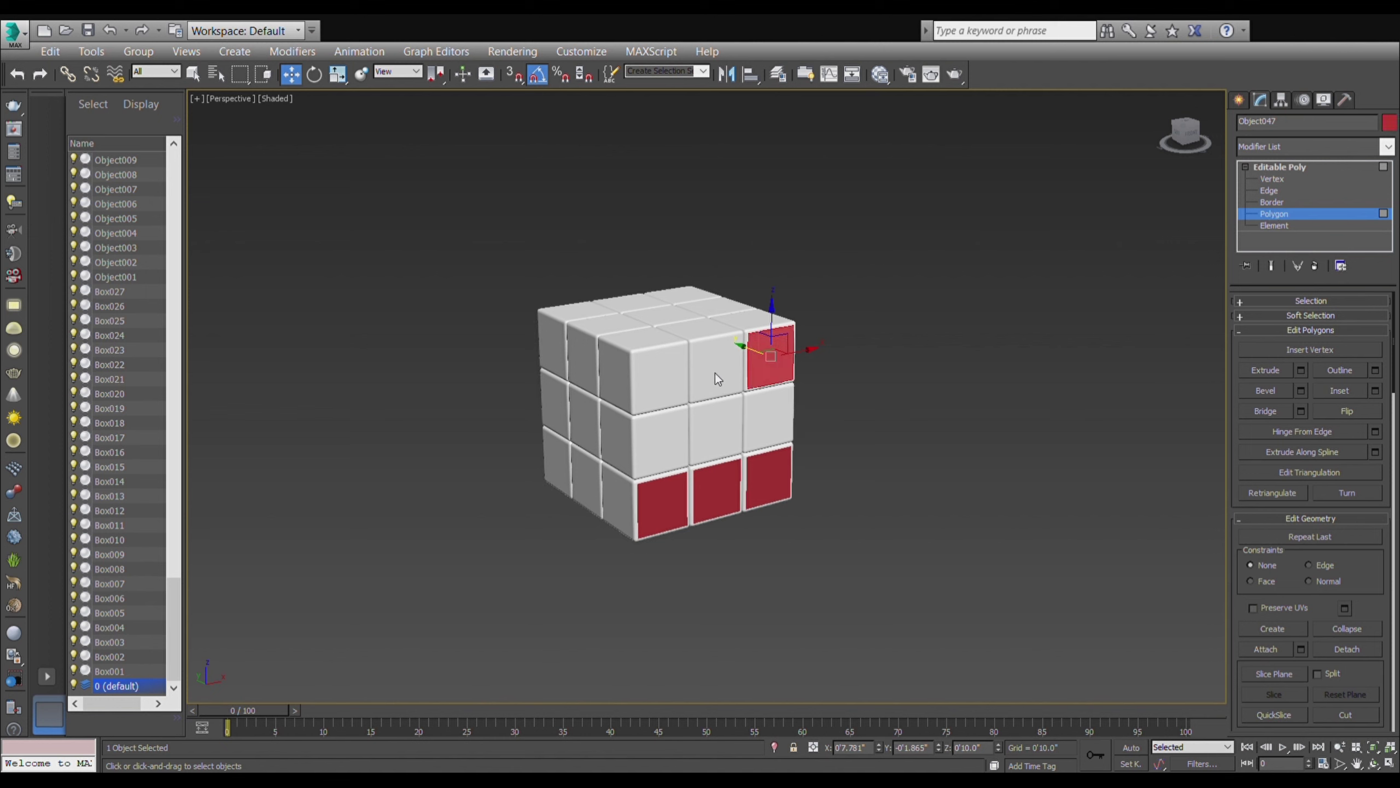
{"action": "left_click", "coordinate": [1293, 216]}
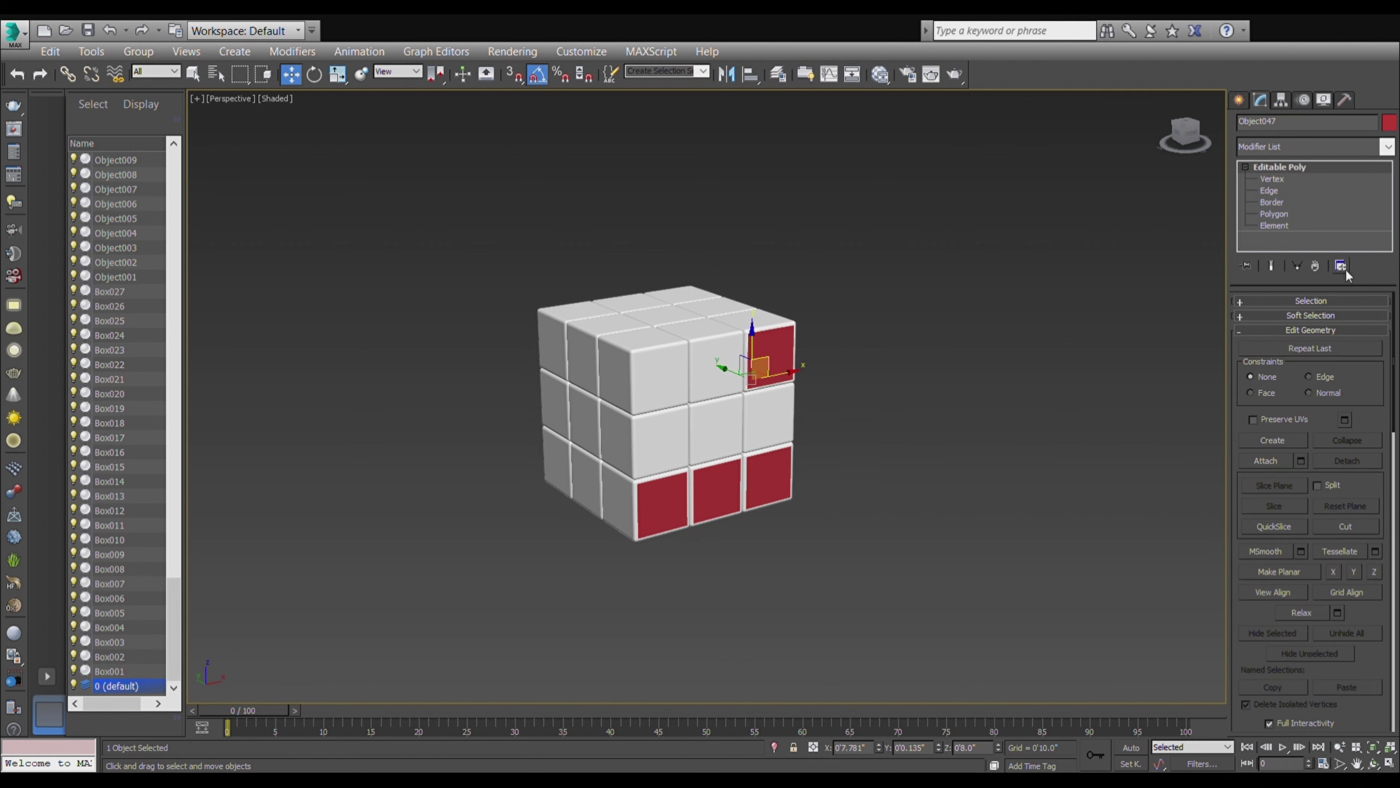
- Colour the top-middle front piece's face red at polygon level
{"action": "left_click", "coordinate": [715, 382]}
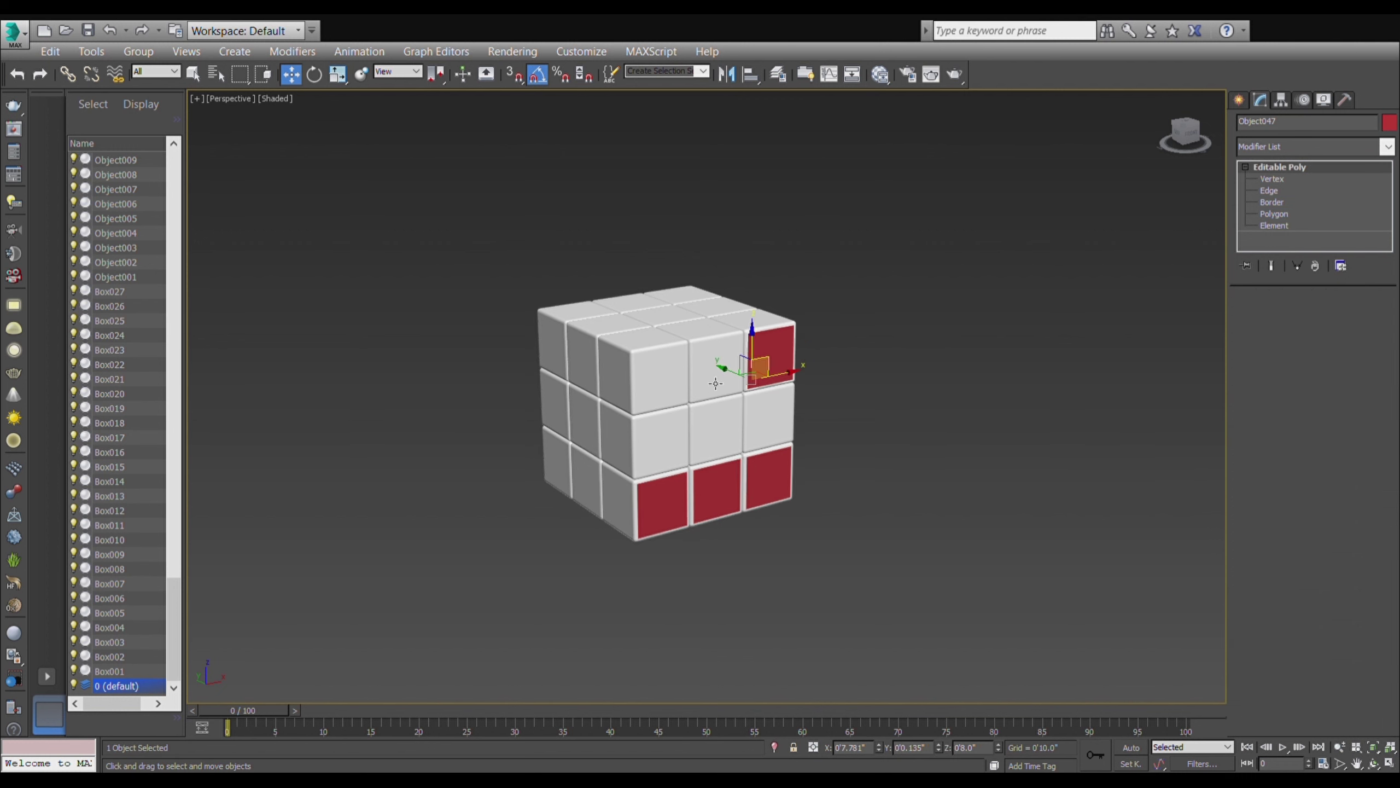
{"action": "left_click", "coordinate": [1275, 214]}
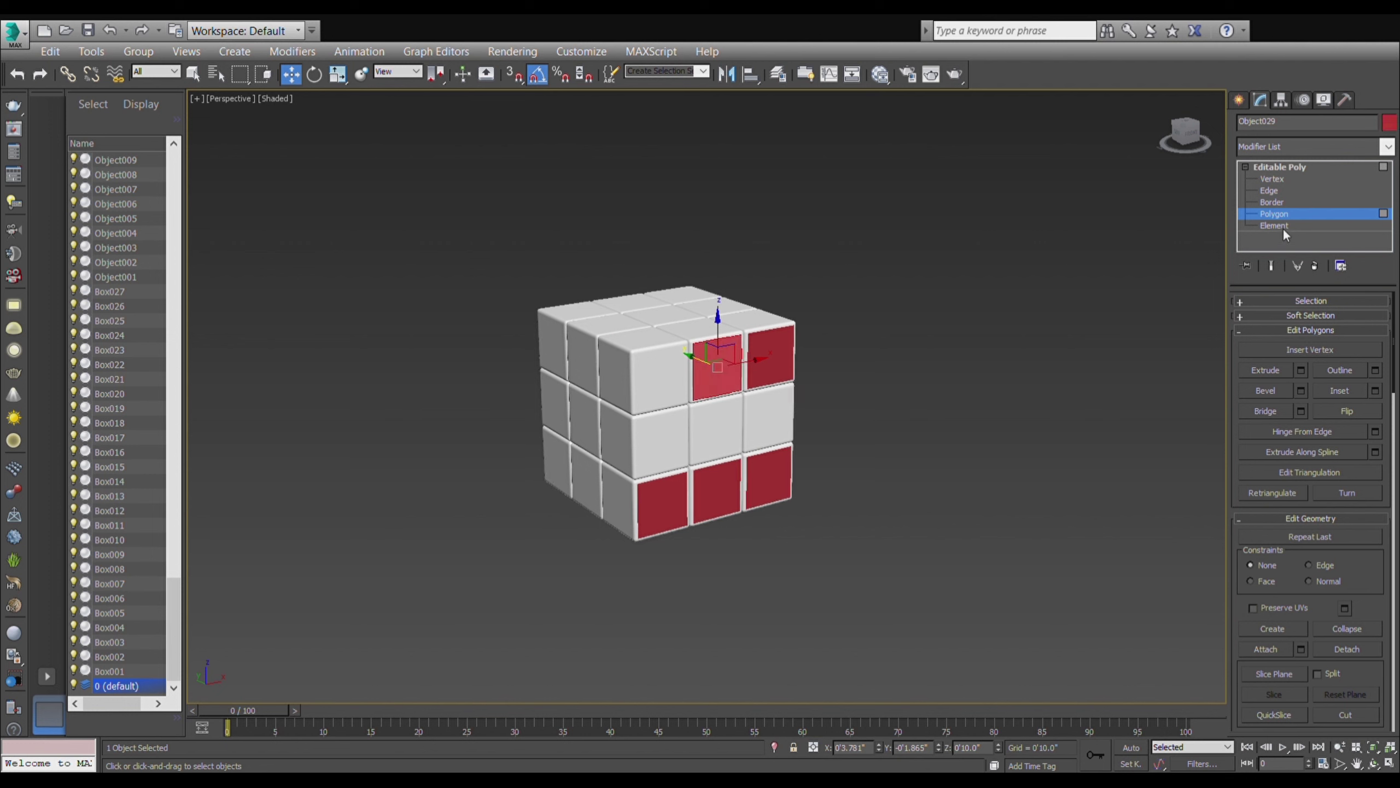
{"action": "left_click", "coordinate": [654, 385]}
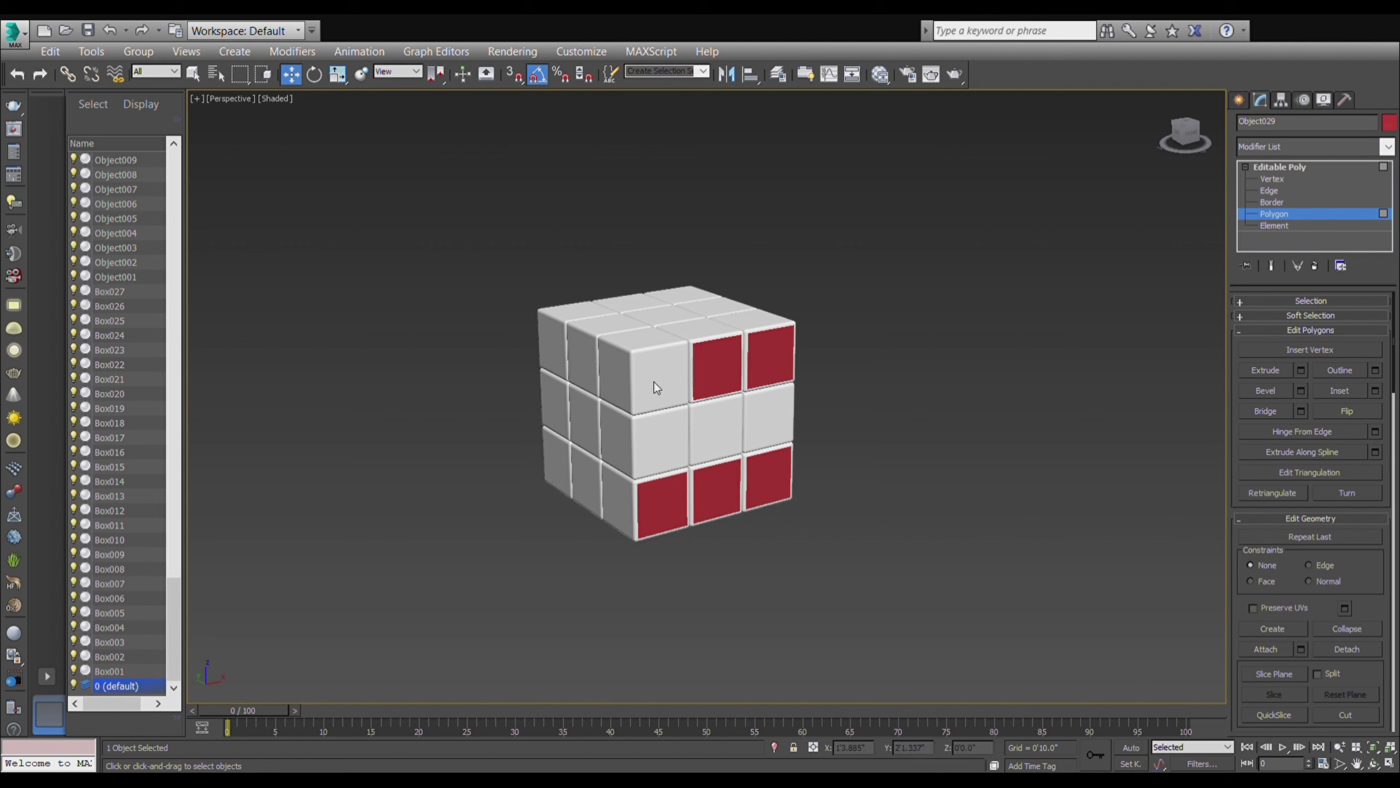
{"action": "left_click", "coordinate": [1271, 216]}
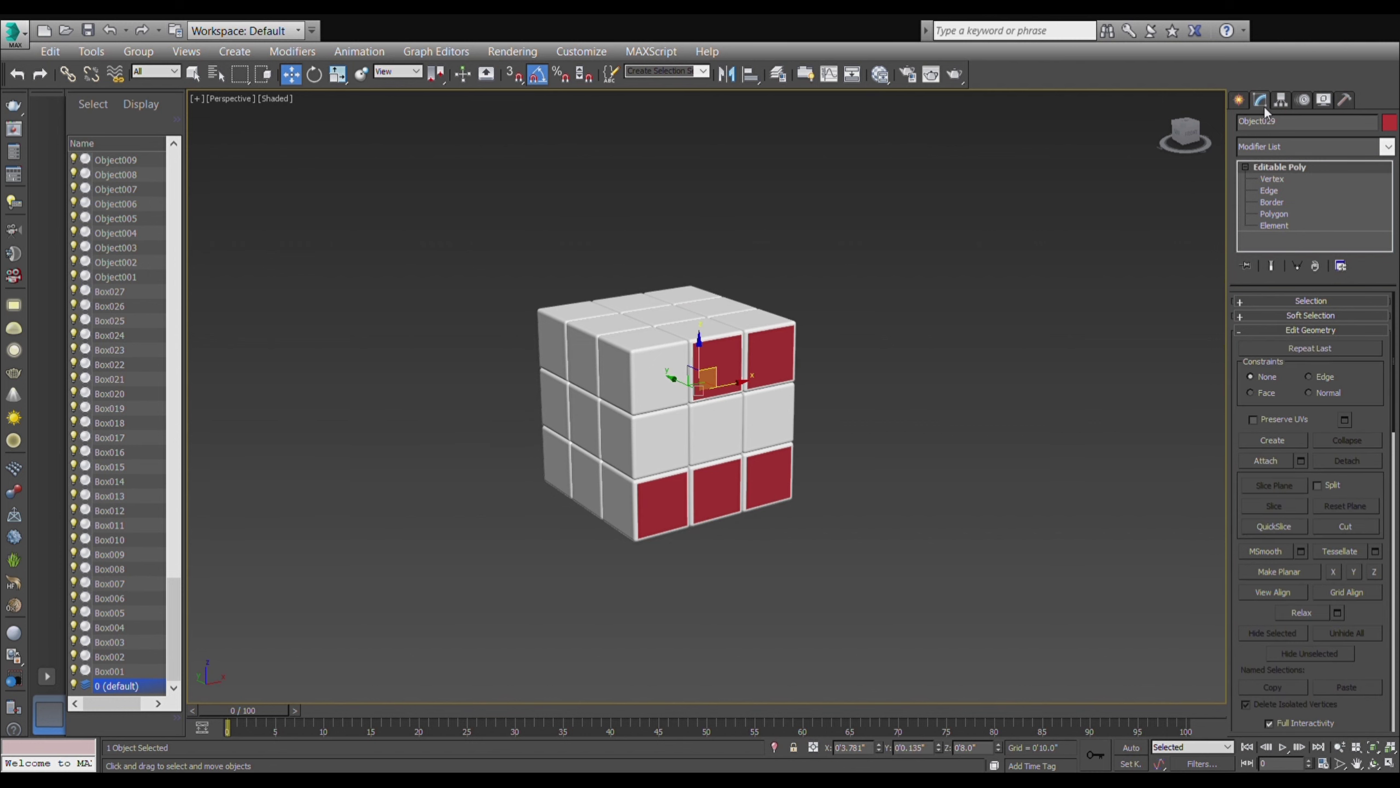
{"action": "left_click", "coordinate": [1273, 214]}
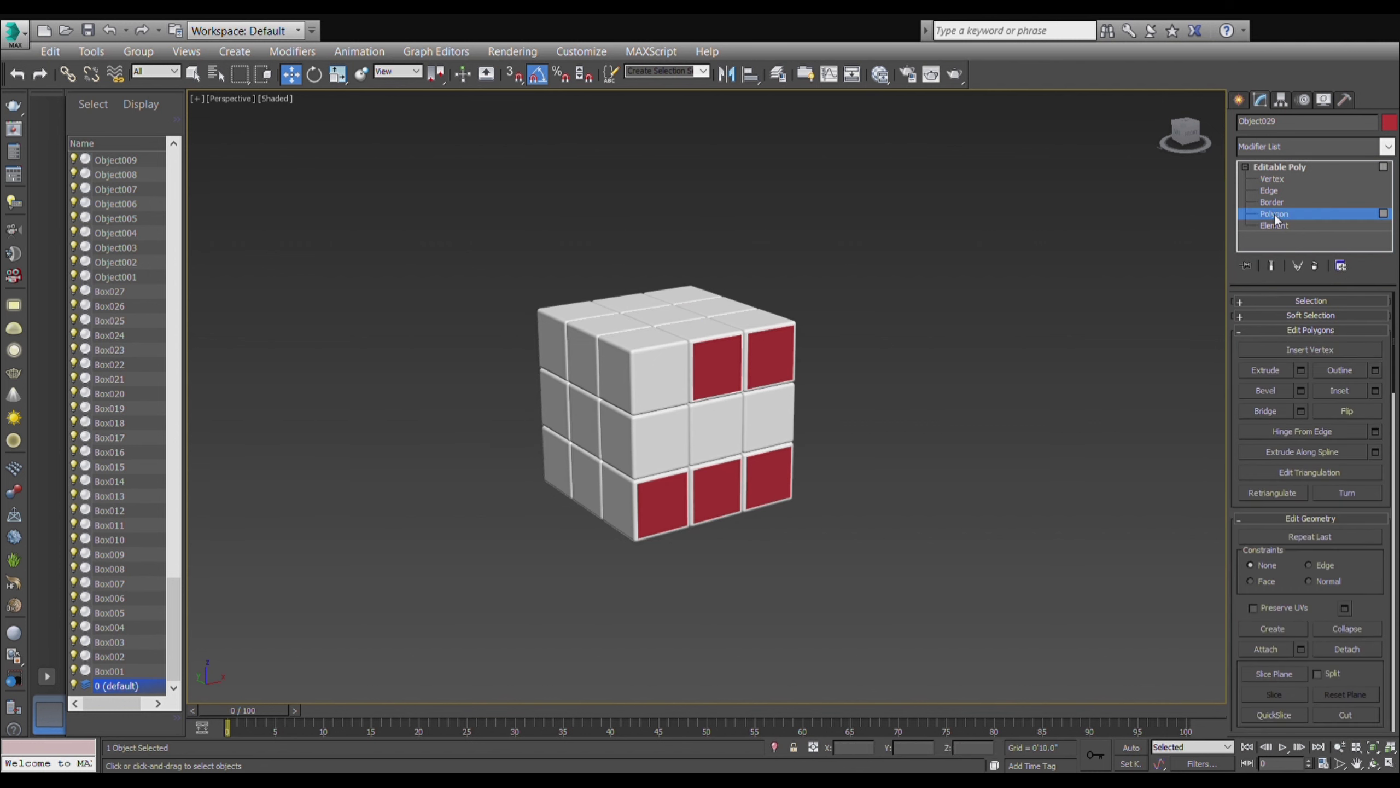
{"action": "left_click", "coordinate": [1275, 216]}
{"action": "left_click", "coordinate": [676, 399]}
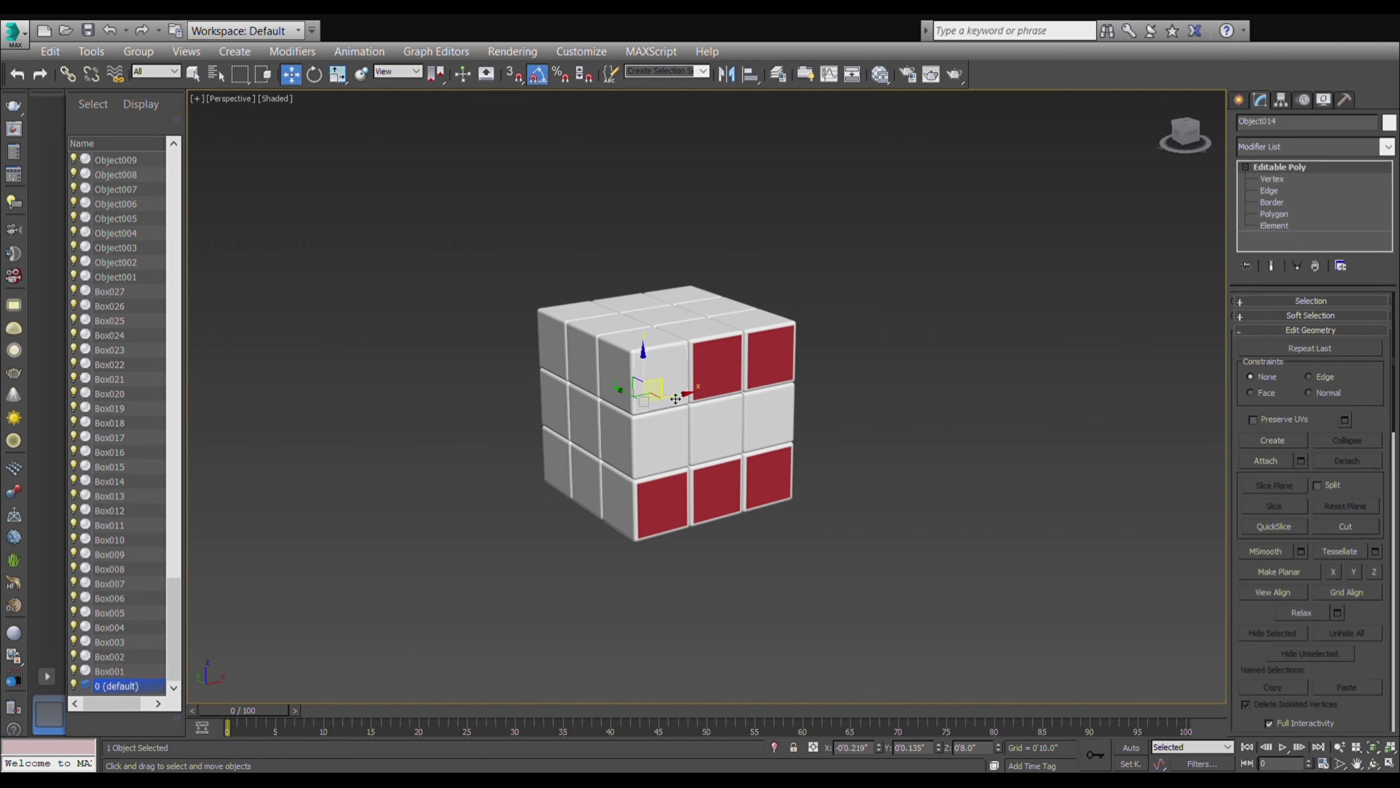
- Colour the top-left piece's front face red
{"action": "left_click", "coordinate": [1286, 212]}
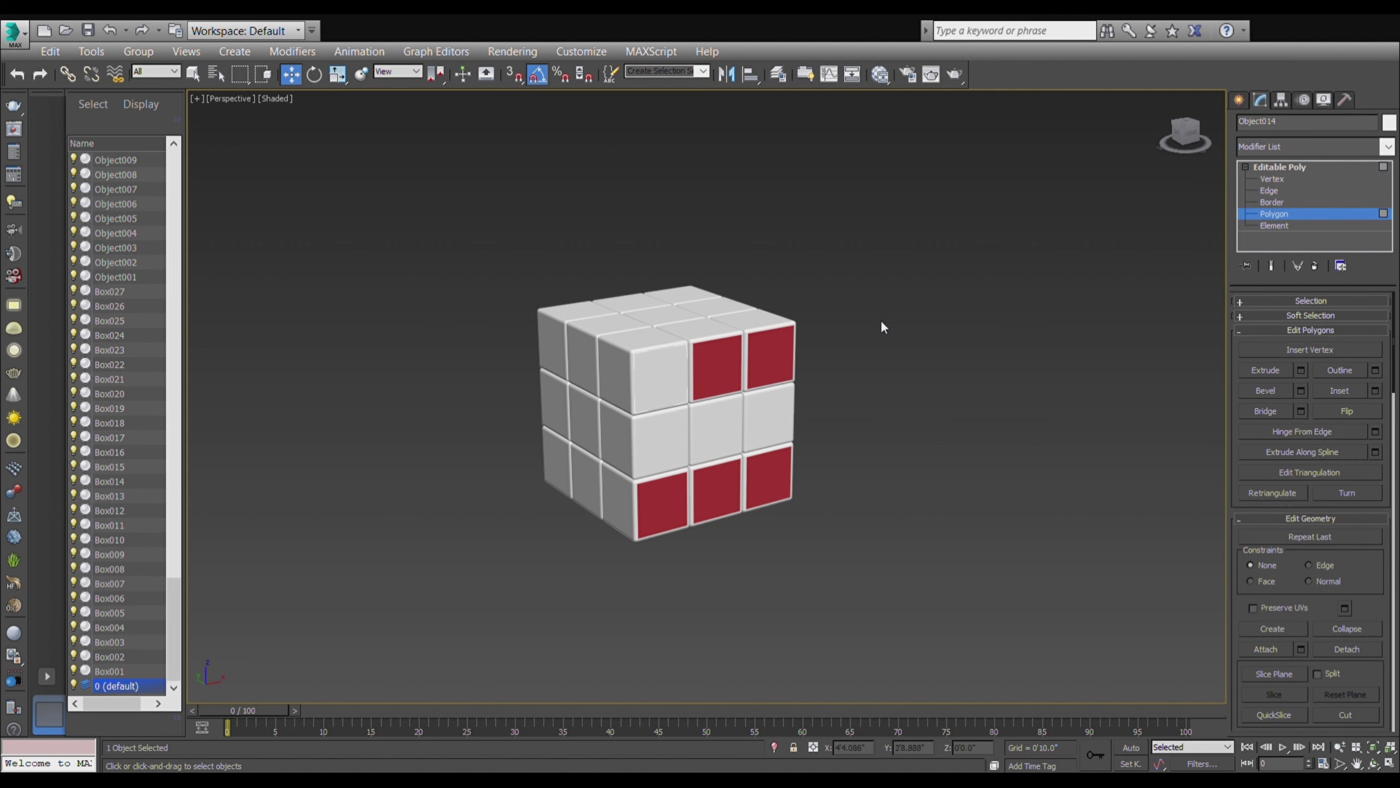
{"action": "left_click", "coordinate": [673, 379]}
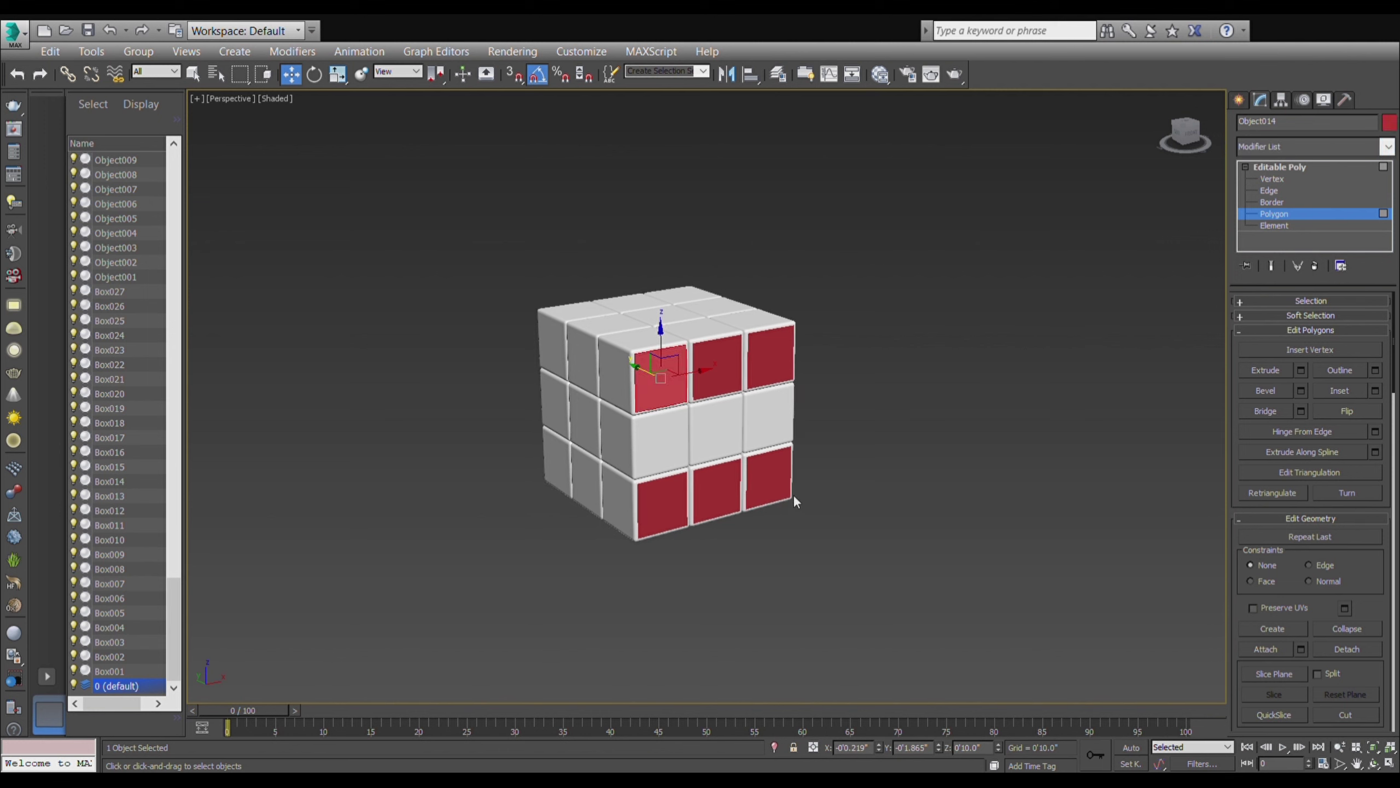
{"action": "left_click", "coordinate": [1314, 216]}
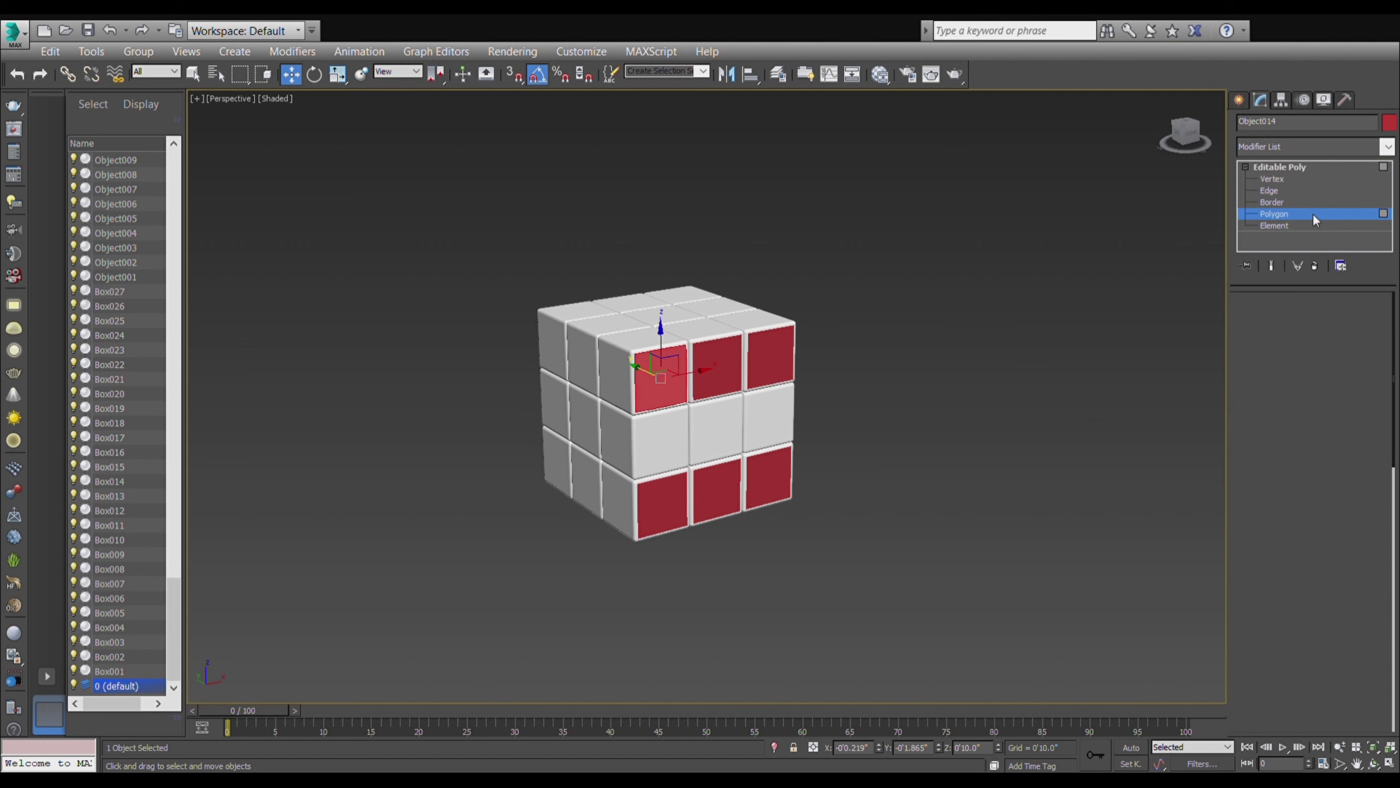
{"action": "left_click", "coordinate": [1092, 386]}
- Make the middle-left, centre and middle-right front faces red
{"action": "left_click", "coordinate": [677, 459]}
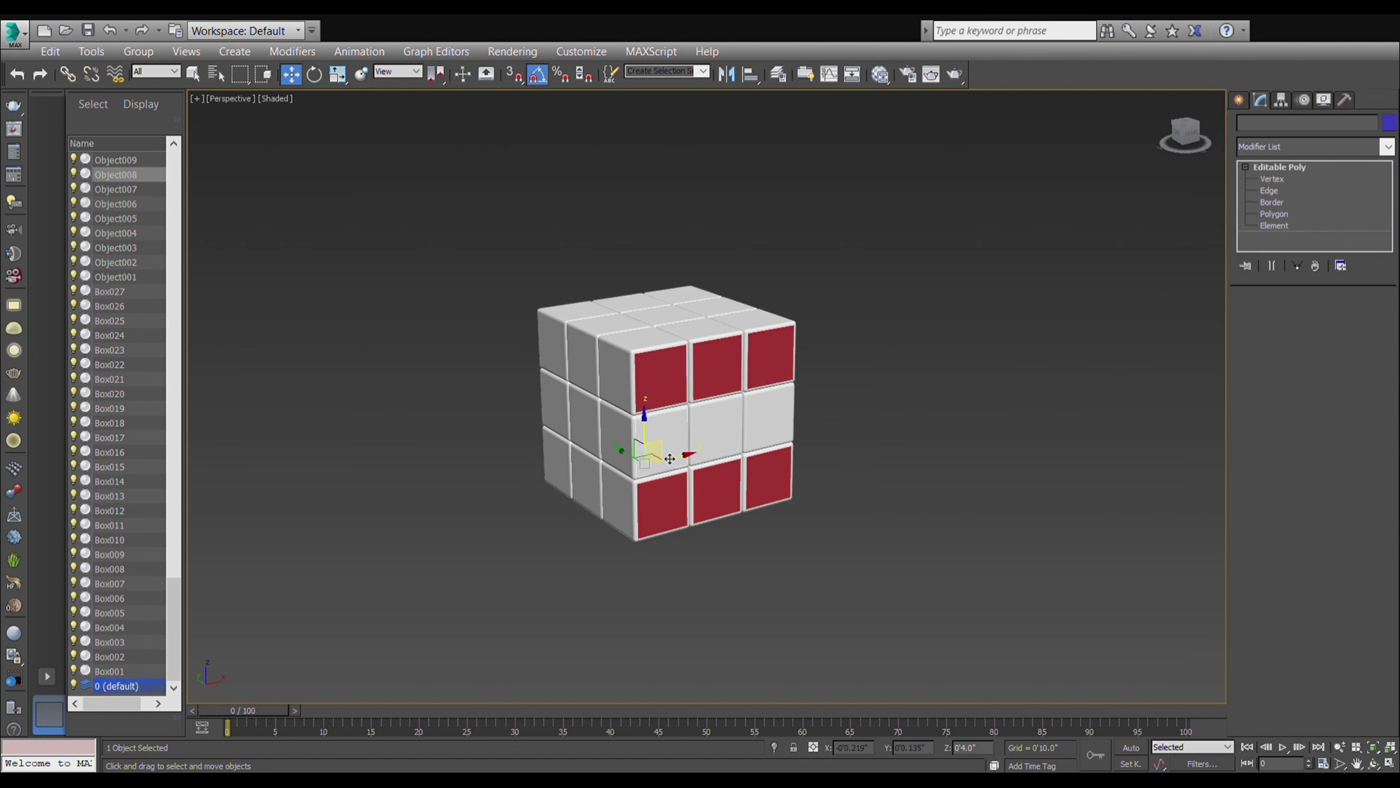
{"action": "left_click", "coordinate": [1274, 214]}
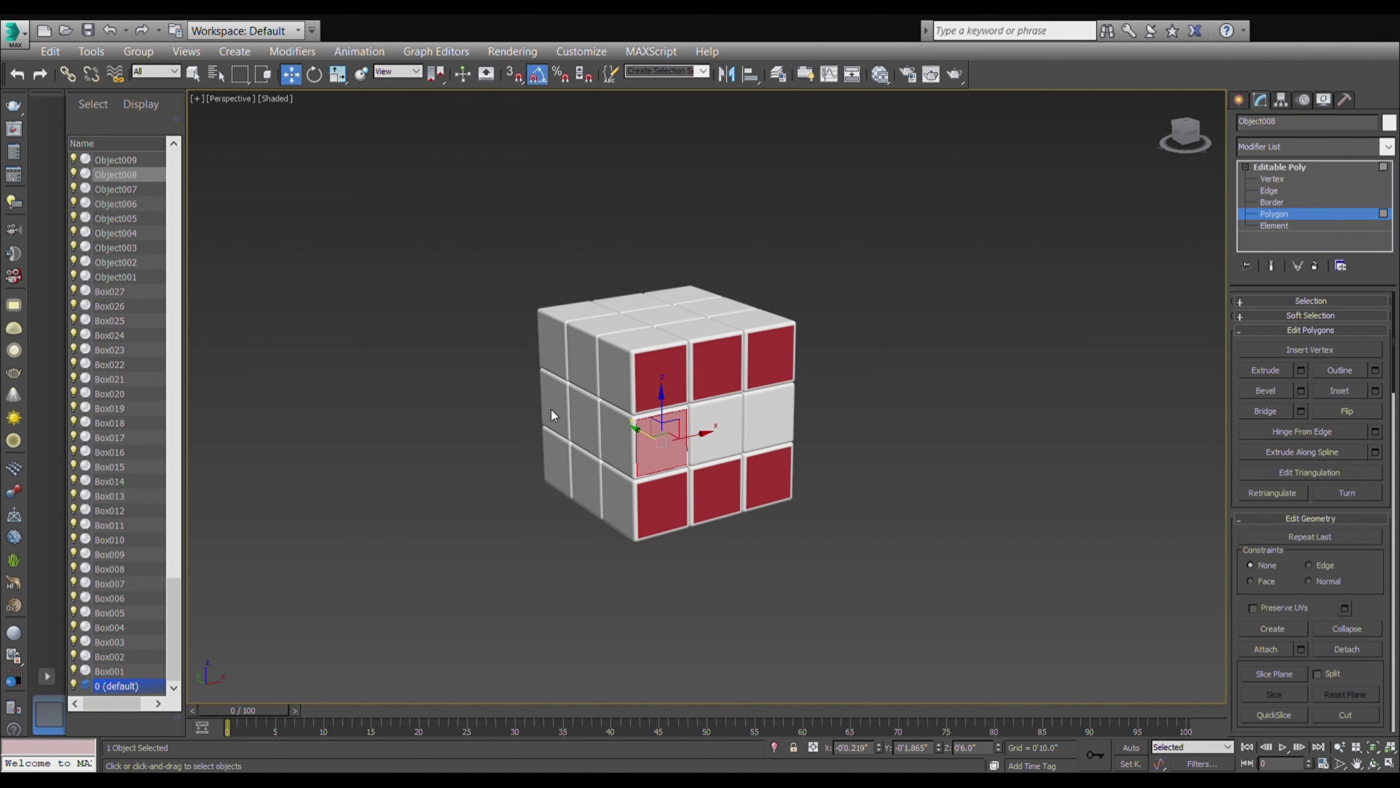
{"action": "left_click", "coordinate": [967, 521]}
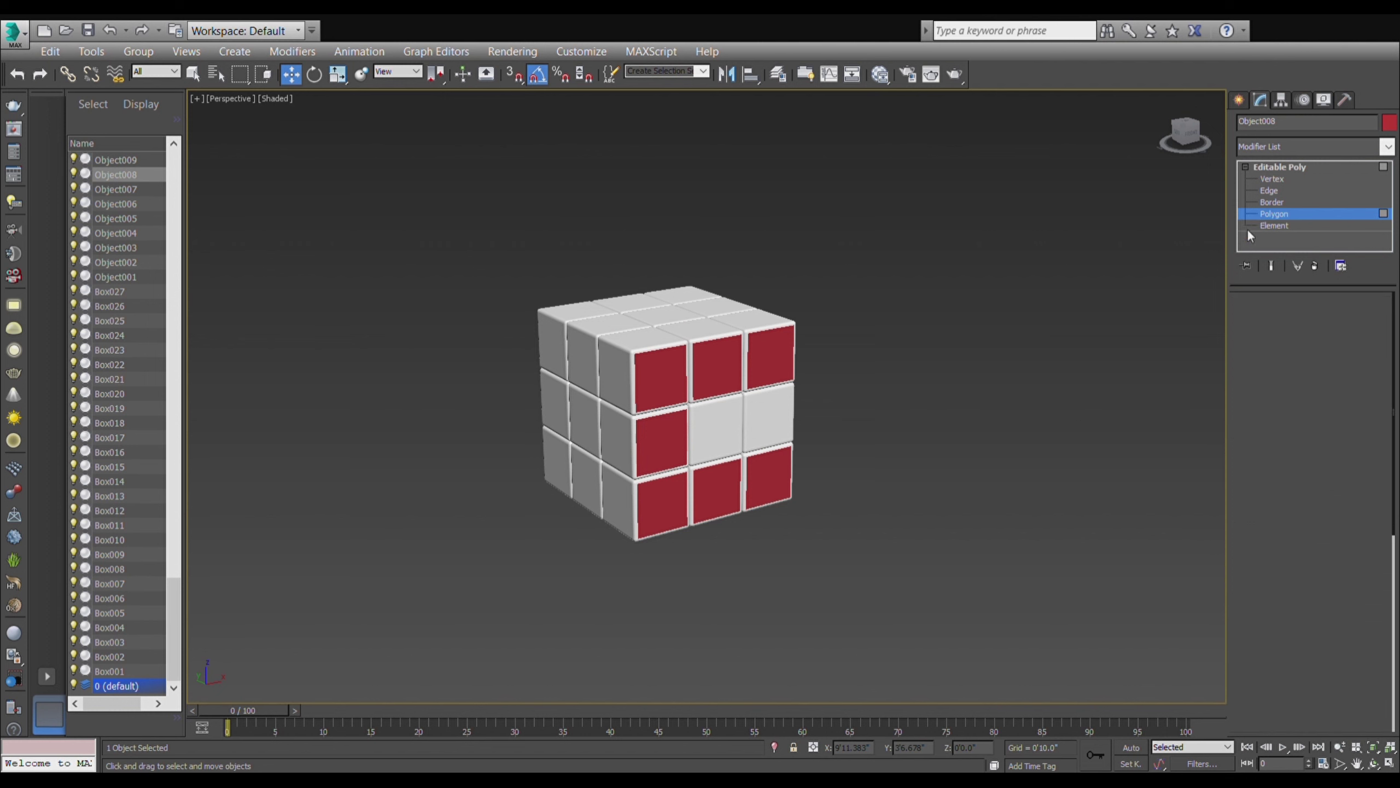
{"action": "left_click", "coordinate": [1078, 405]}
{"action": "left_click", "coordinate": [717, 446]}
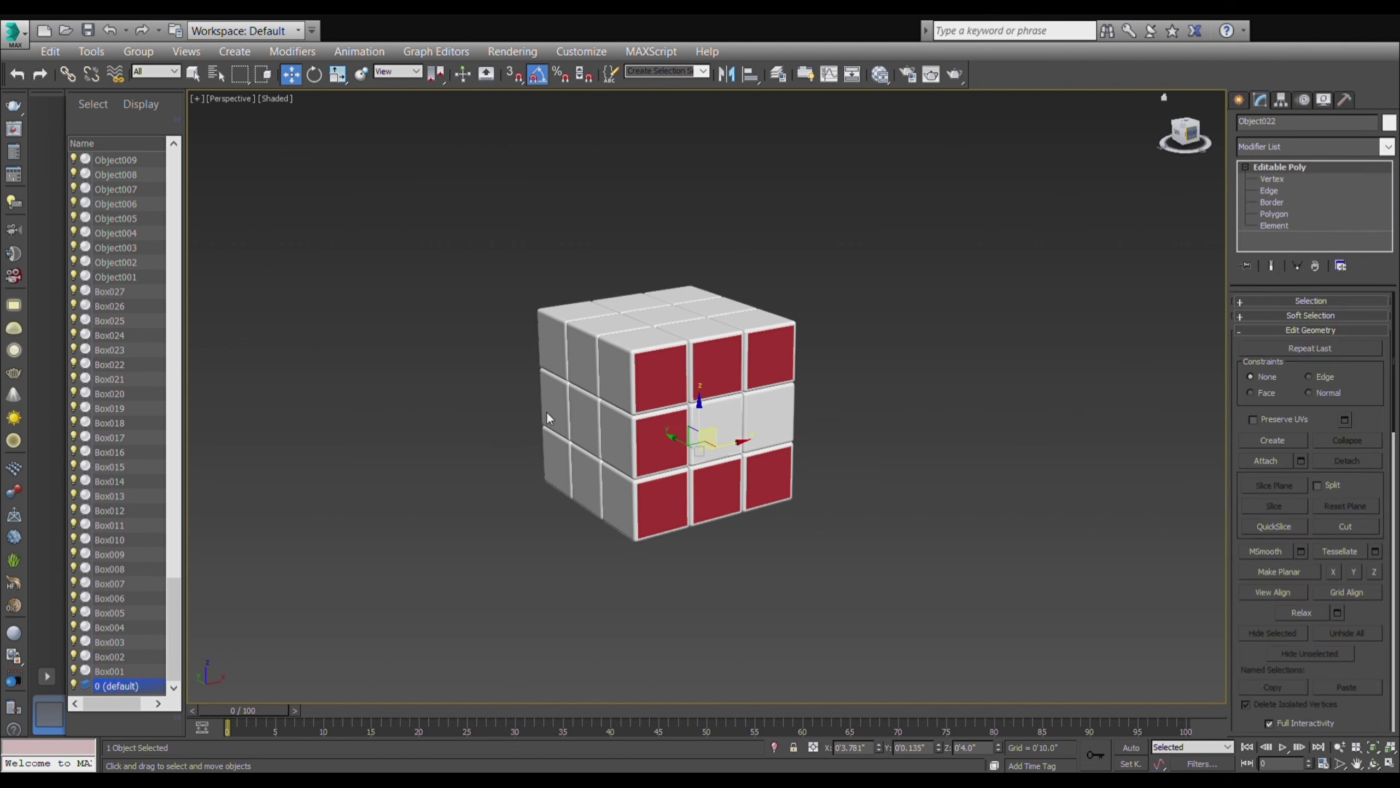
{"action": "left_click", "coordinate": [1016, 481]}
{"action": "left_click", "coordinate": [779, 438]}
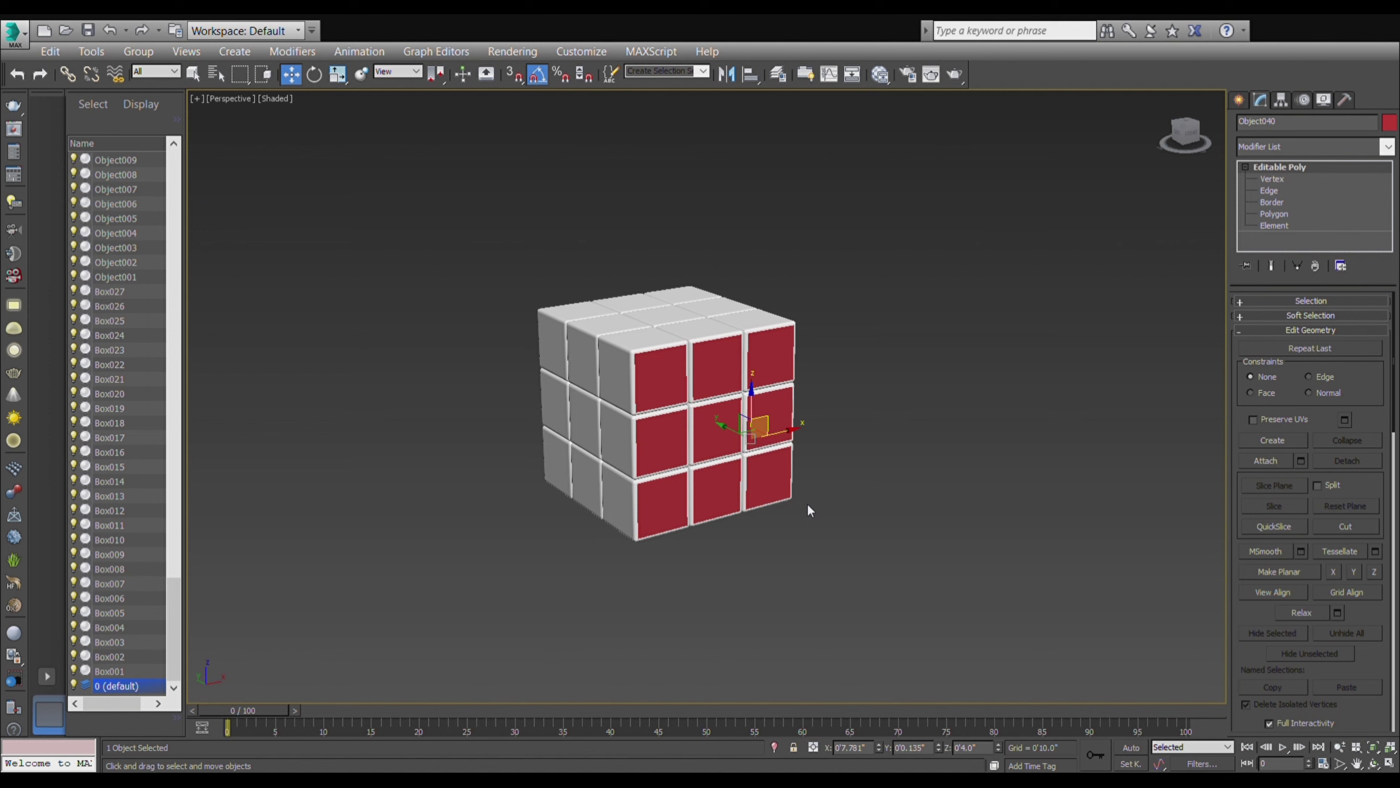
{"action": "mouse_move", "coordinate": [901, 495]}
{"action": "middle_mouse_down", "text": "alt"}
{"action": "mouse_move", "coordinate": [900, 513]}
{"action": "mouse_move", "coordinate": [932, 438]}
{"action": "mouse_move", "coordinate": [757, 483]}
{"action": "middle_mouse_up", "text": "alt"}
- Put a top-row piece on the white side into Polygon editing
{"action": "left_click", "coordinate": [1089, 414]}
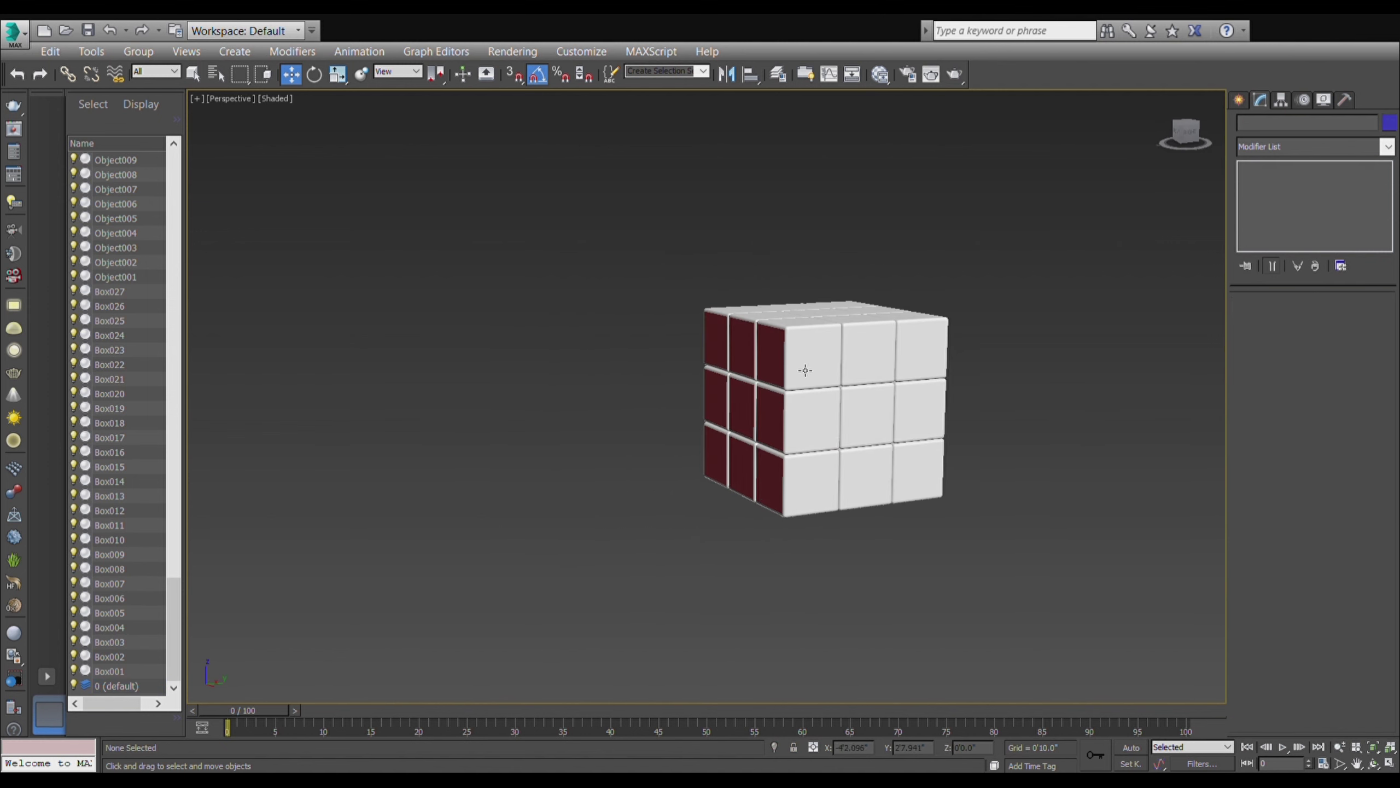
{"action": "left_click", "coordinate": [824, 367]}
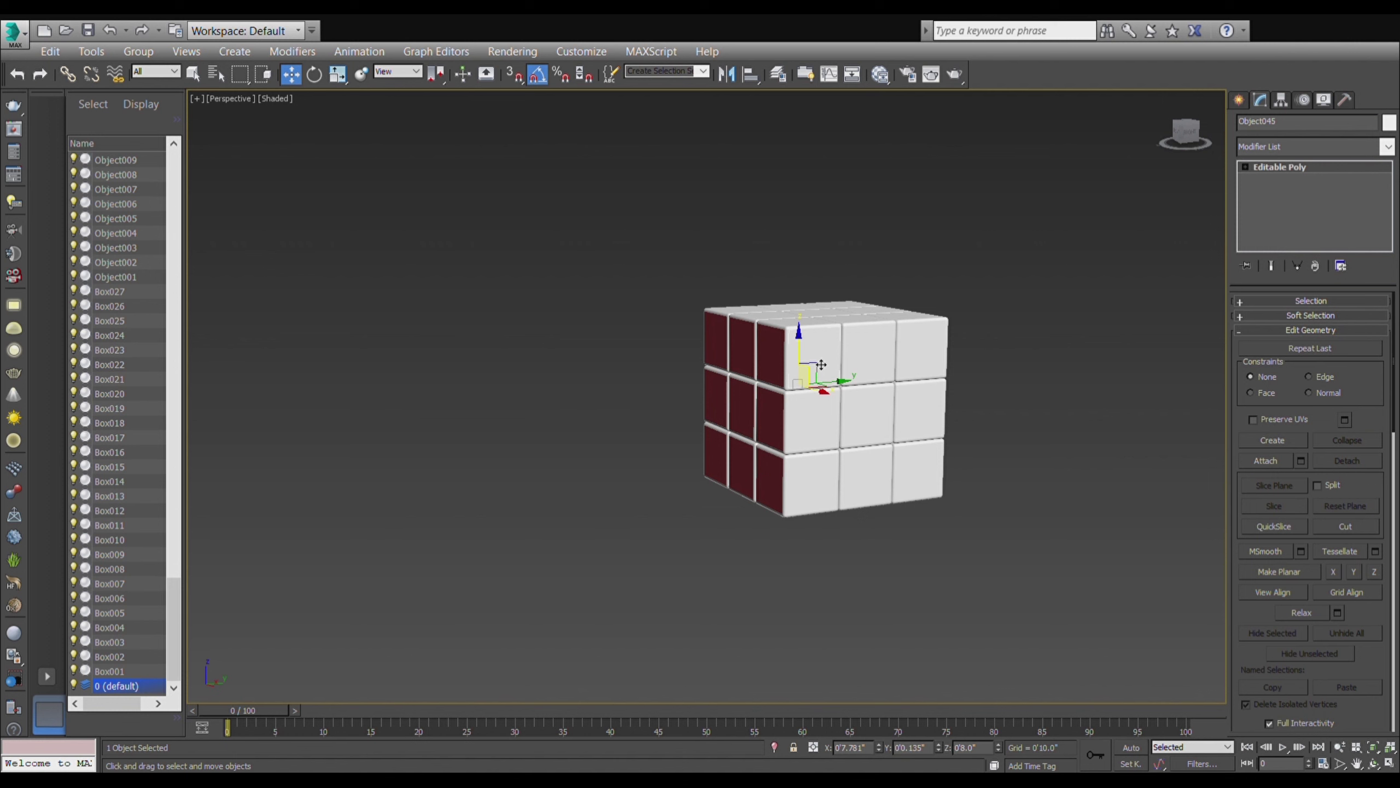
{"action": "left_click", "coordinate": [1243, 165]}
{"action": "left_click", "coordinate": [1273, 213]}
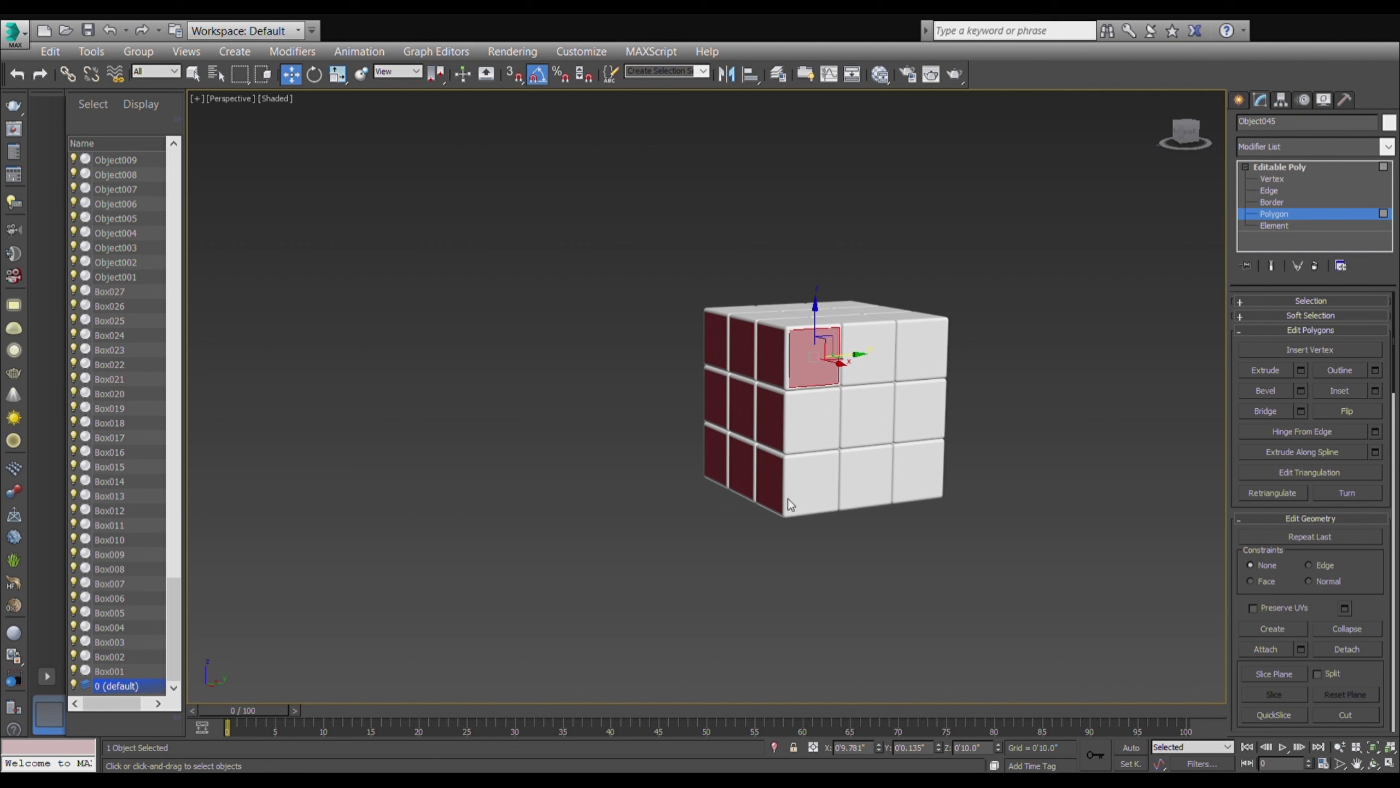
- Colour the front faces of the two right top-row pieces orange
{"action": "left_click", "coordinate": [1274, 215]}
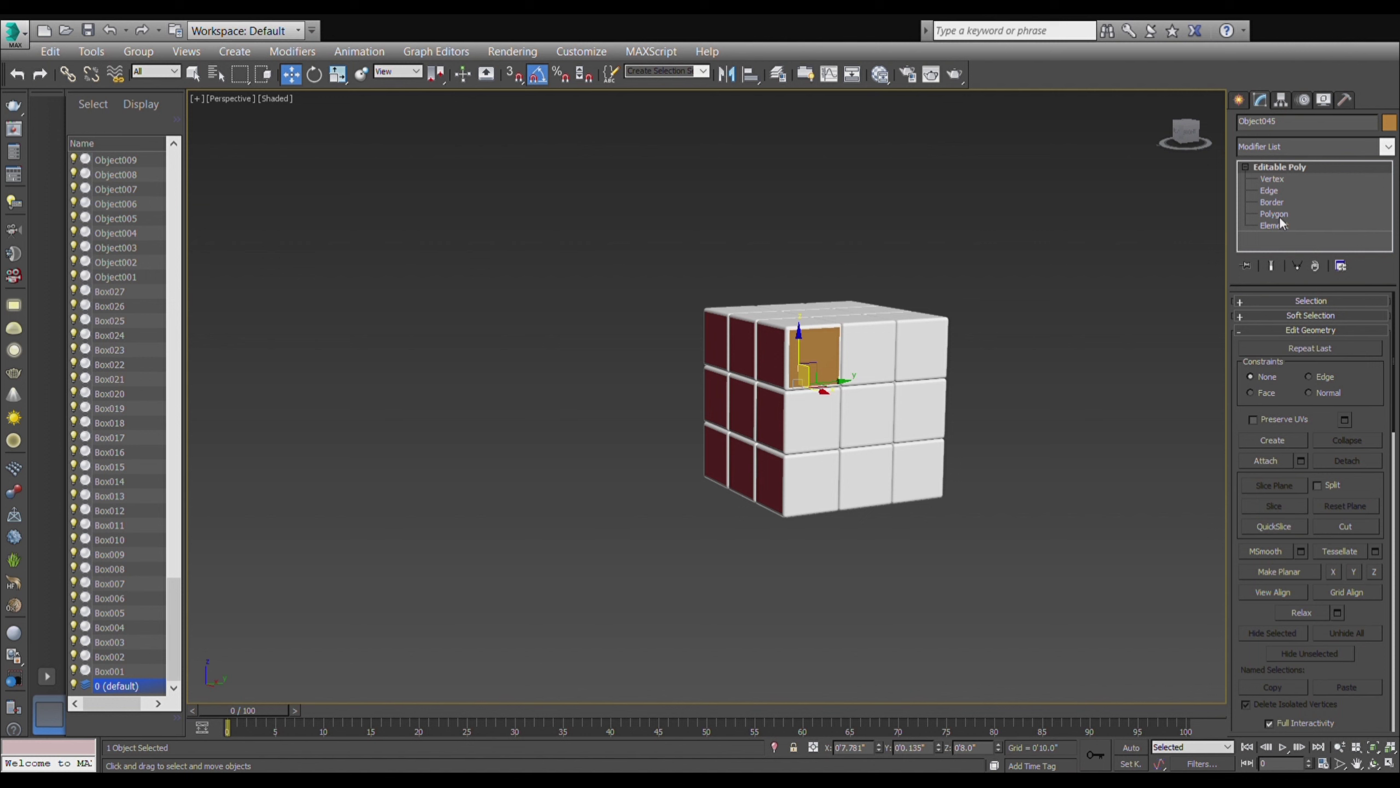
{"action": "left_click", "coordinate": [862, 367]}
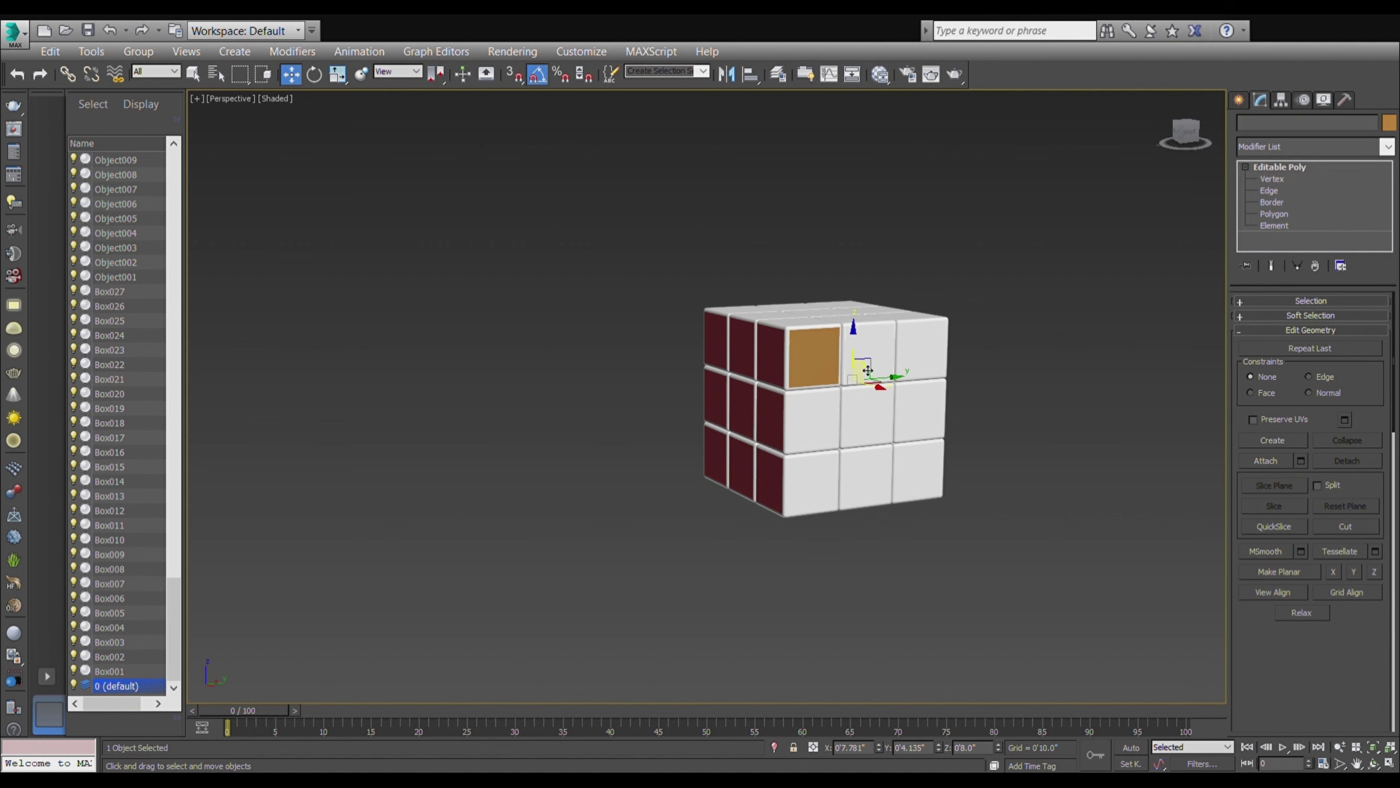
{"action": "left_click", "coordinate": [941, 365], "text": "ctrl"}
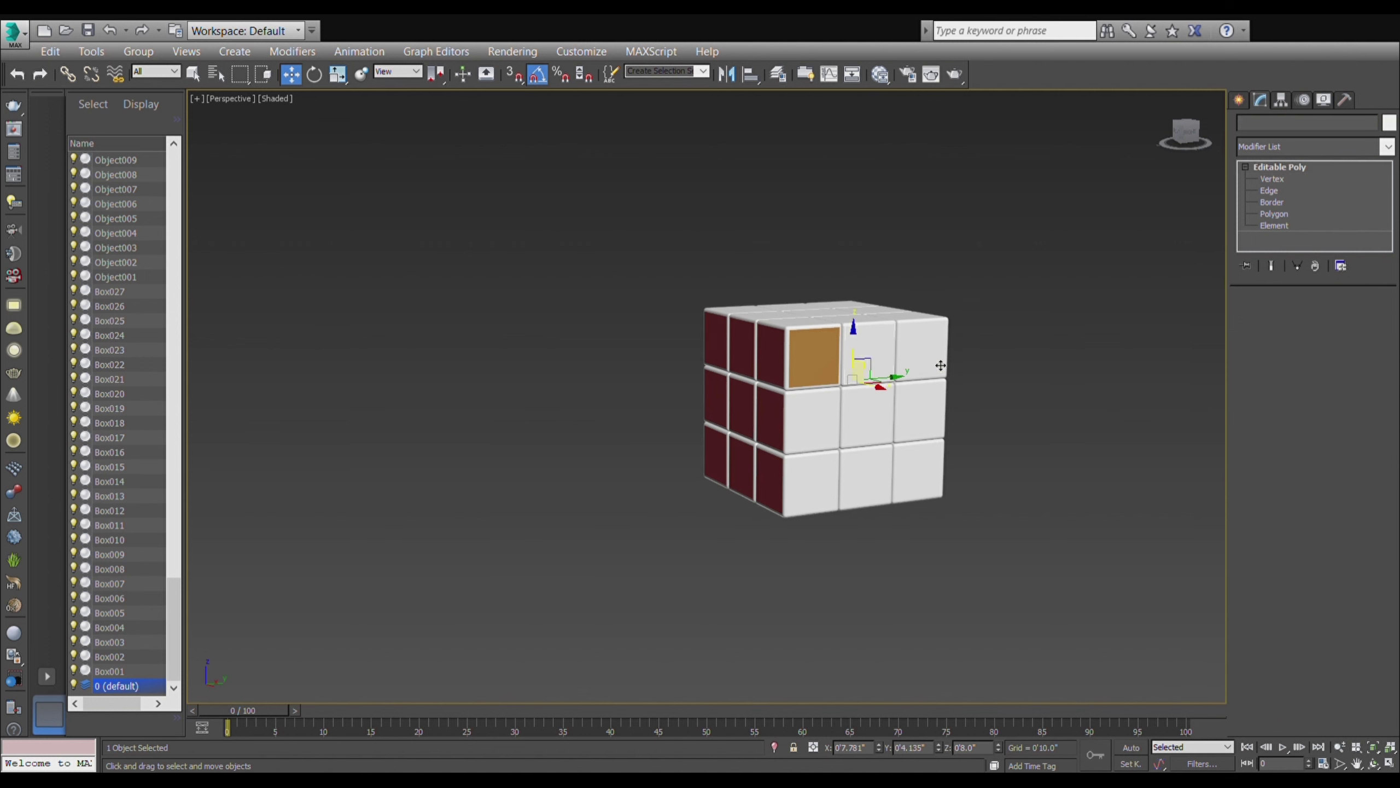
{"action": "left_click", "coordinate": [1264, 214]}
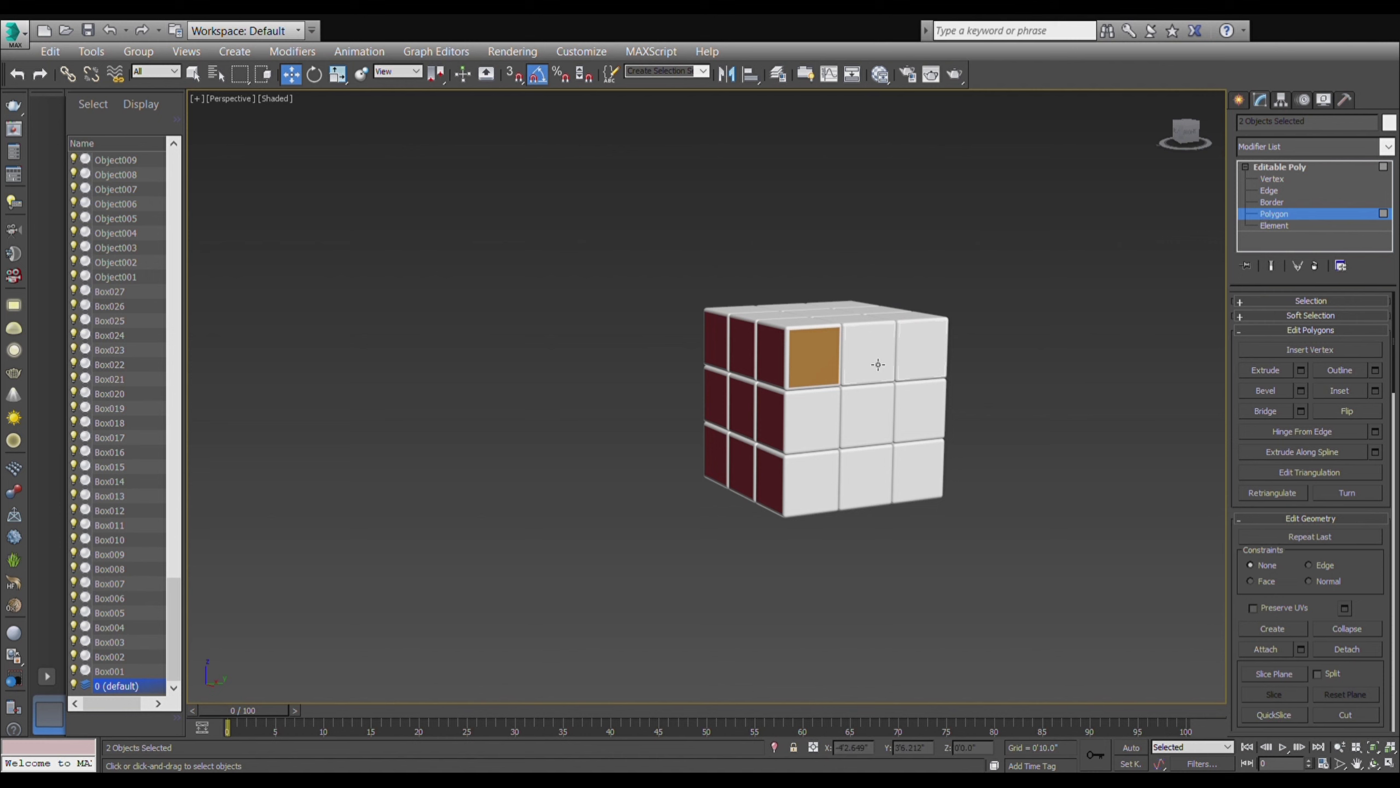
{"action": "left_click_drag", "start_coordinate": [878, 363], "coordinate": [913, 353]}
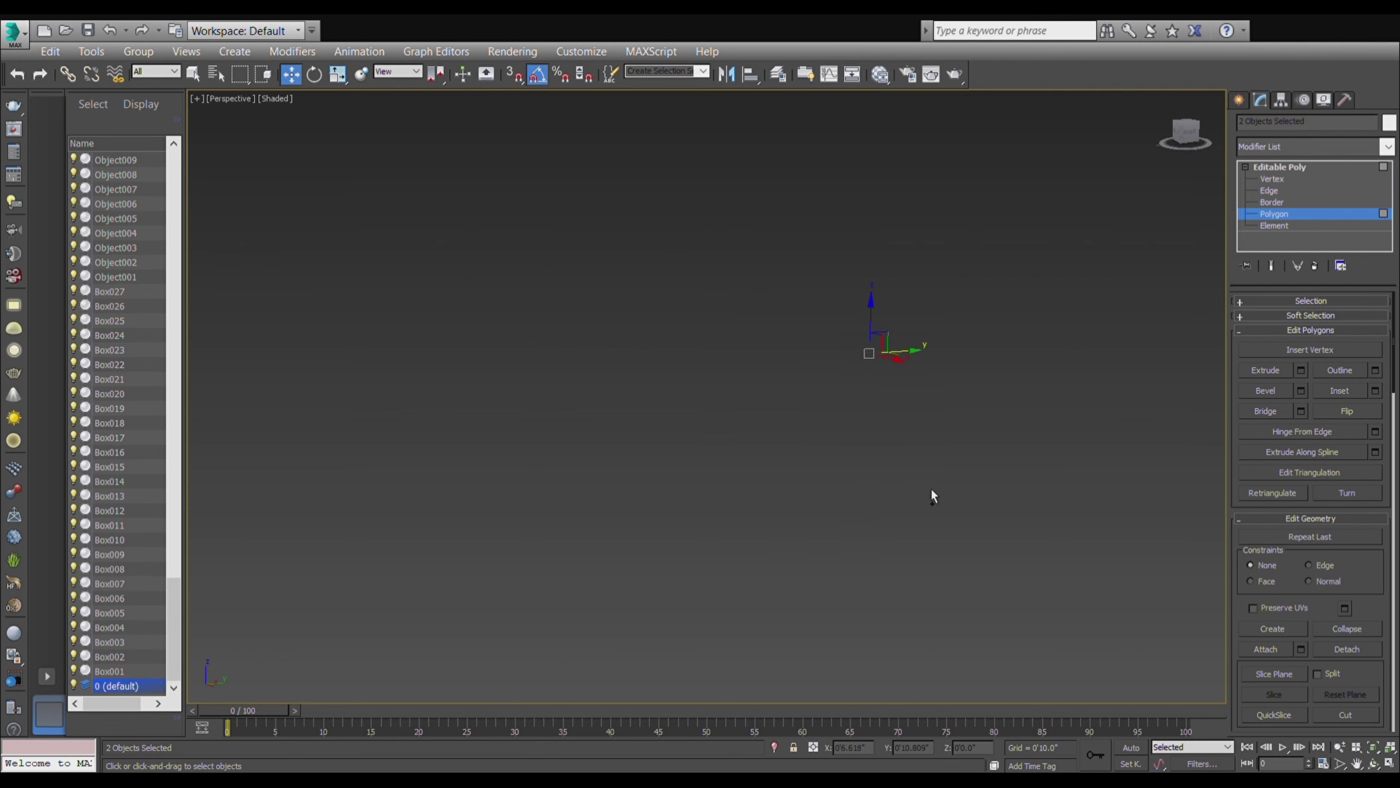
{"action": "left_click", "coordinate": [1304, 215]}
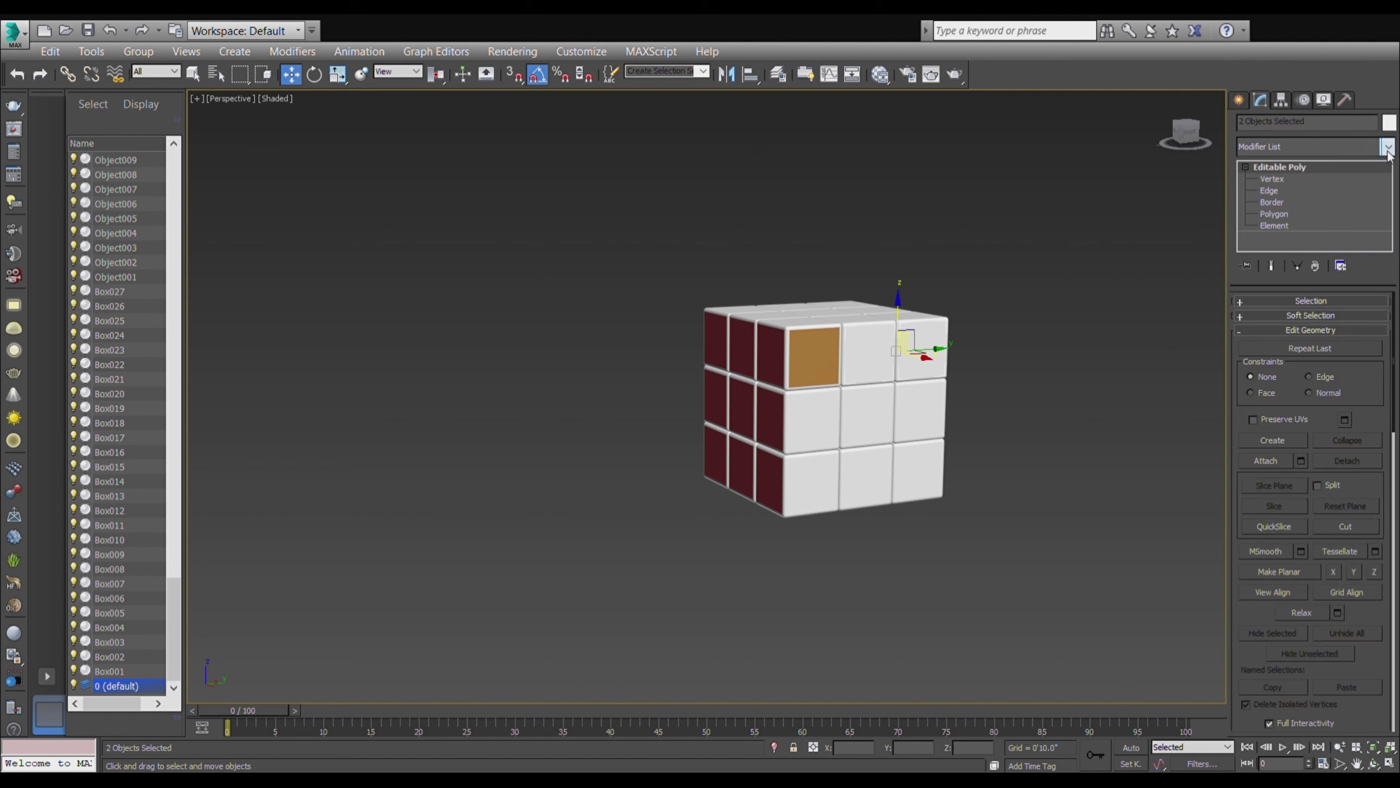
{"action": "left_click", "coordinate": [1280, 215]}
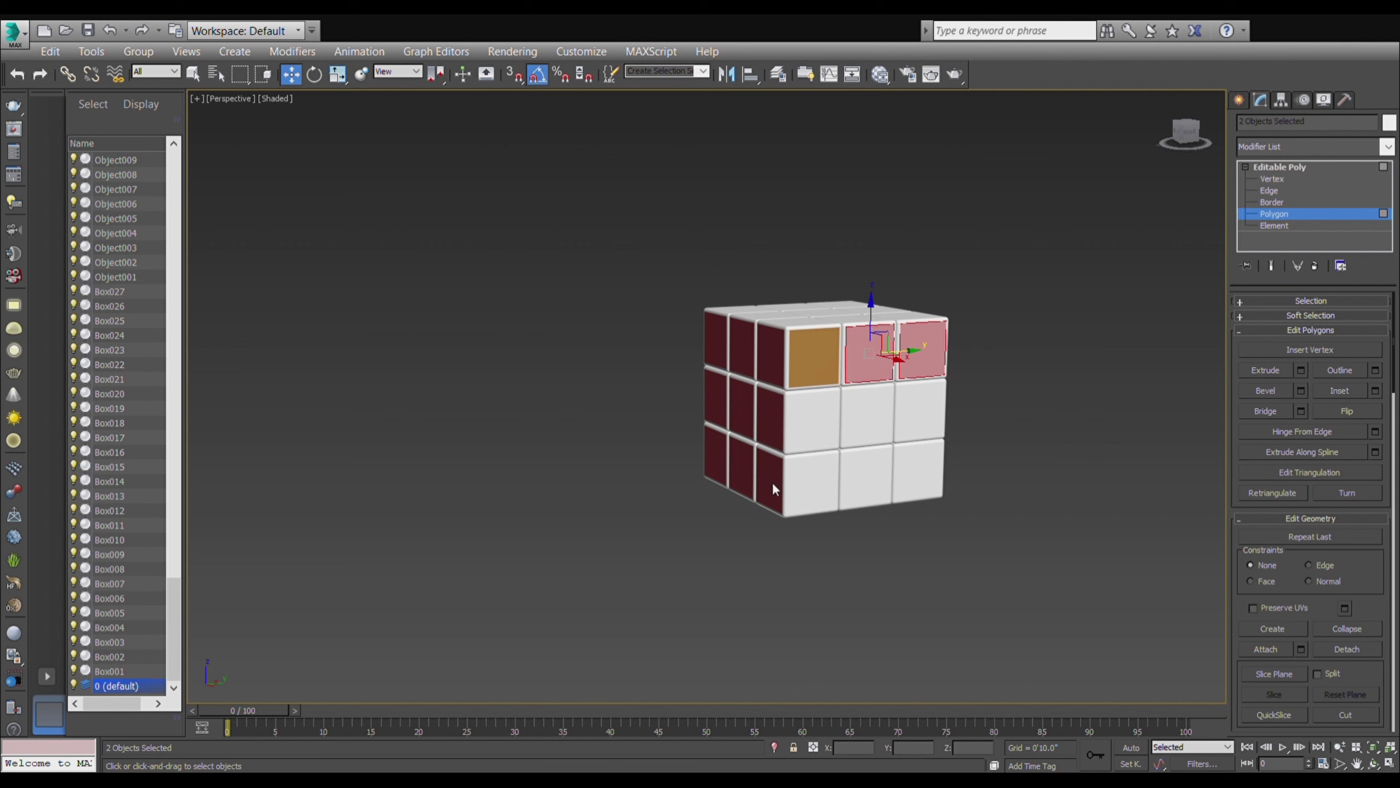
{"action": "left_click", "coordinate": [1074, 541]}
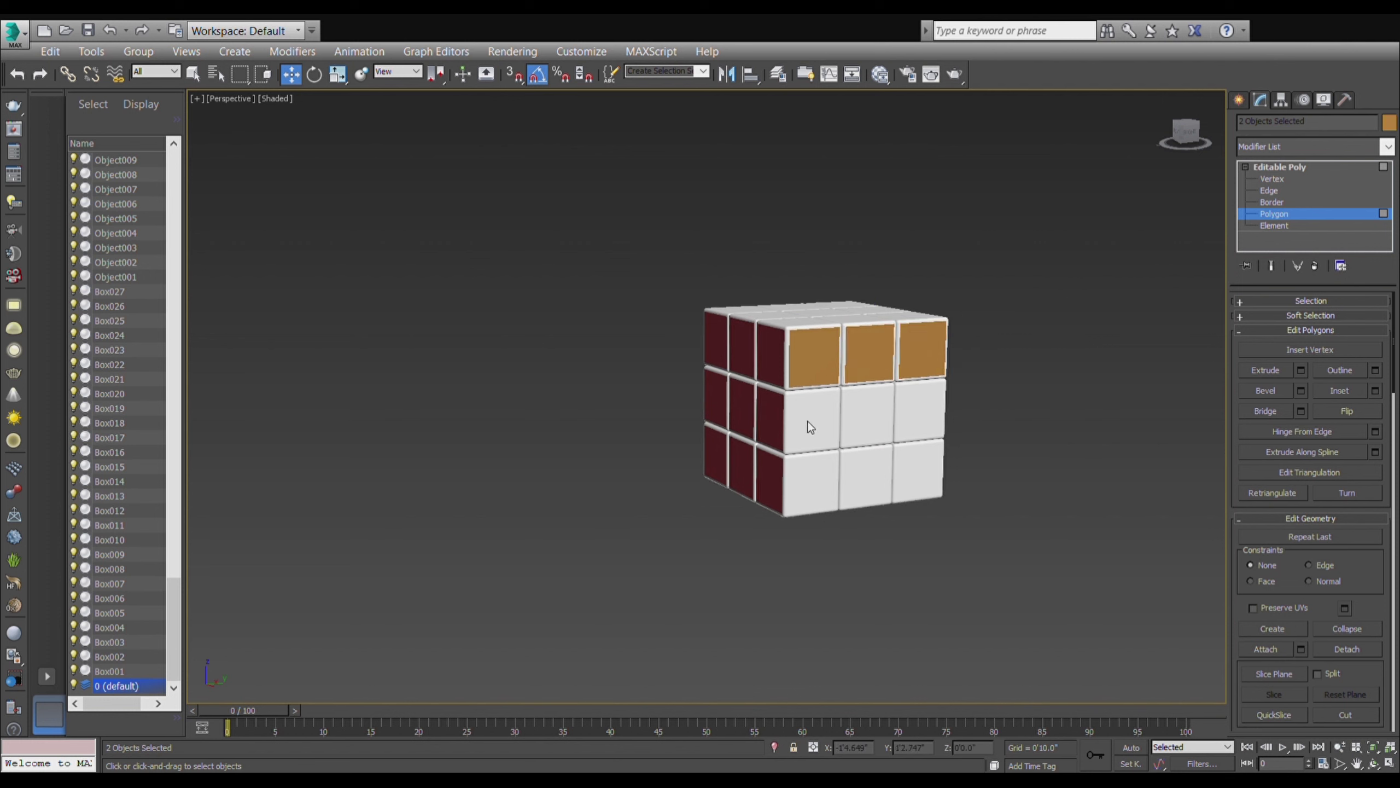
{"action": "left_click", "coordinate": [1274, 214]}
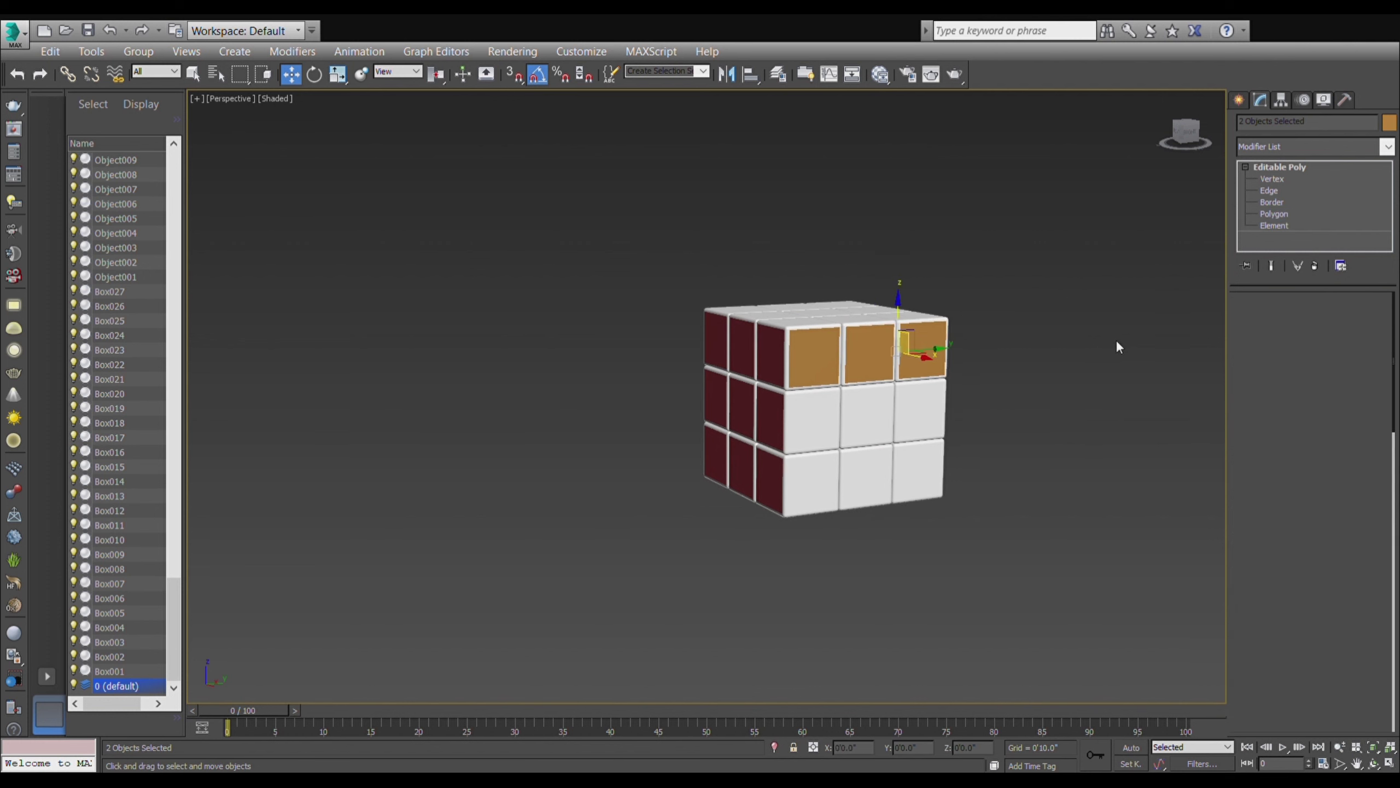
{"action": "left_click", "coordinate": [1116, 339]}
- Select front pieces including Object094 and pick a face at polygon level
{"action": "left_click", "coordinate": [830, 435]}
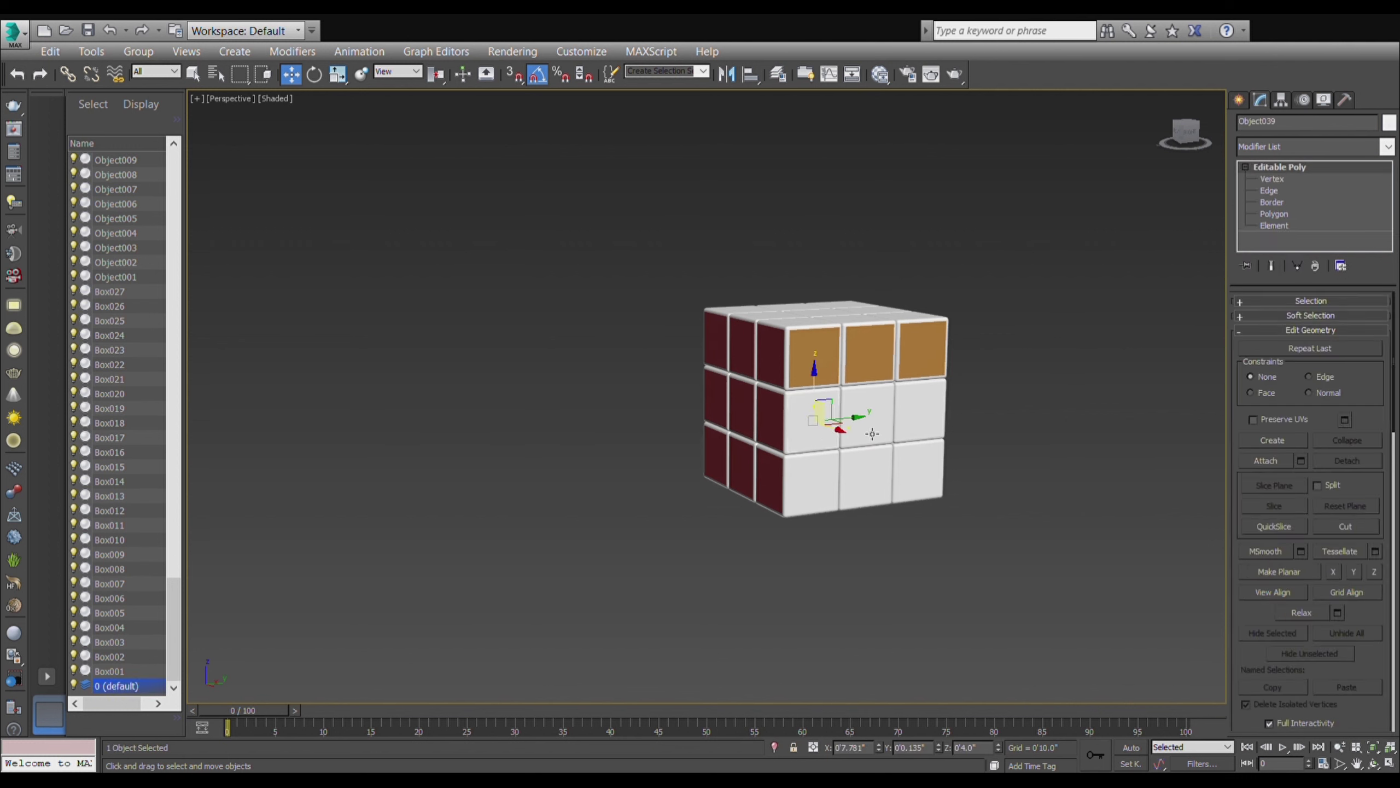
{"action": "left_click", "coordinate": [889, 431], "text": "ctrl"}
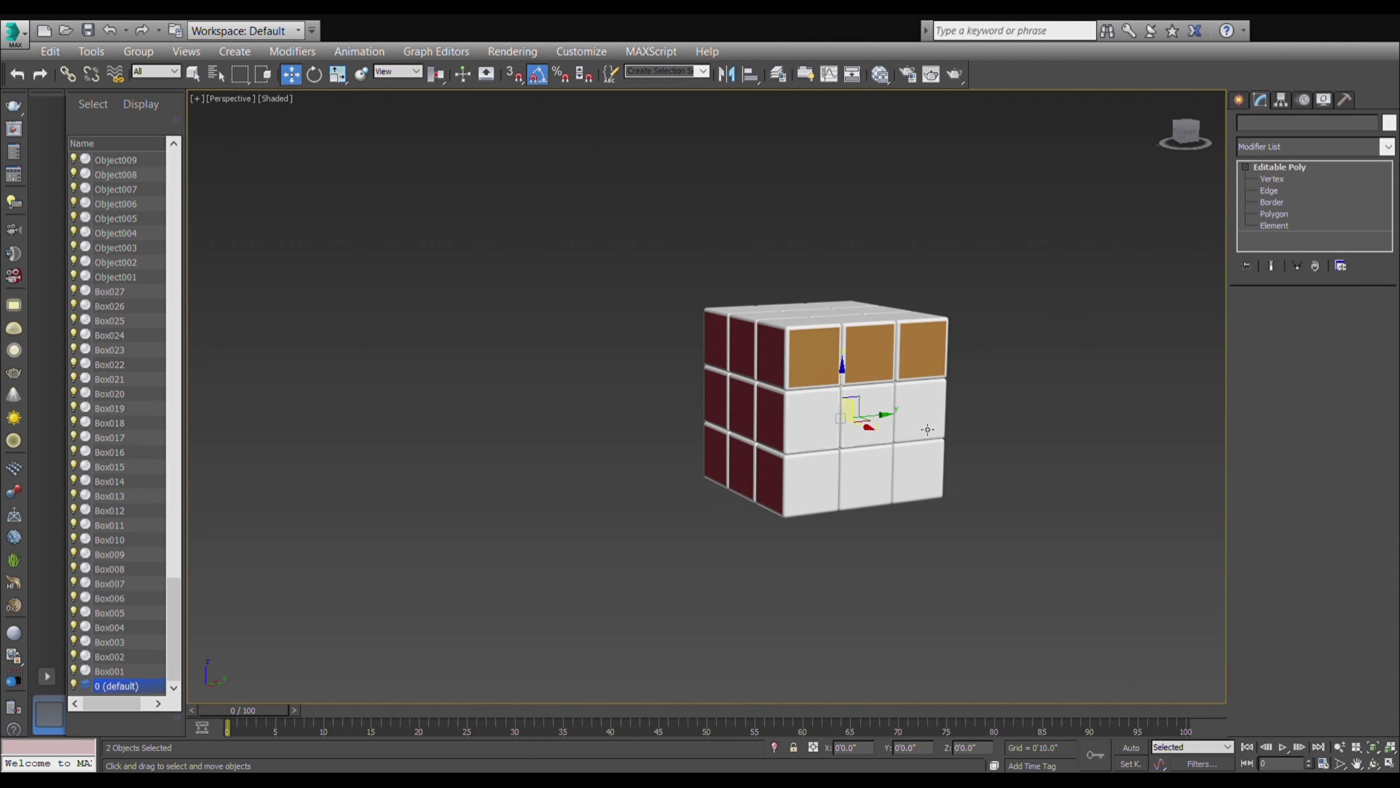
{"action": "left_click", "coordinate": [1275, 213]}
{"action": "left_click", "coordinate": [1291, 215]}
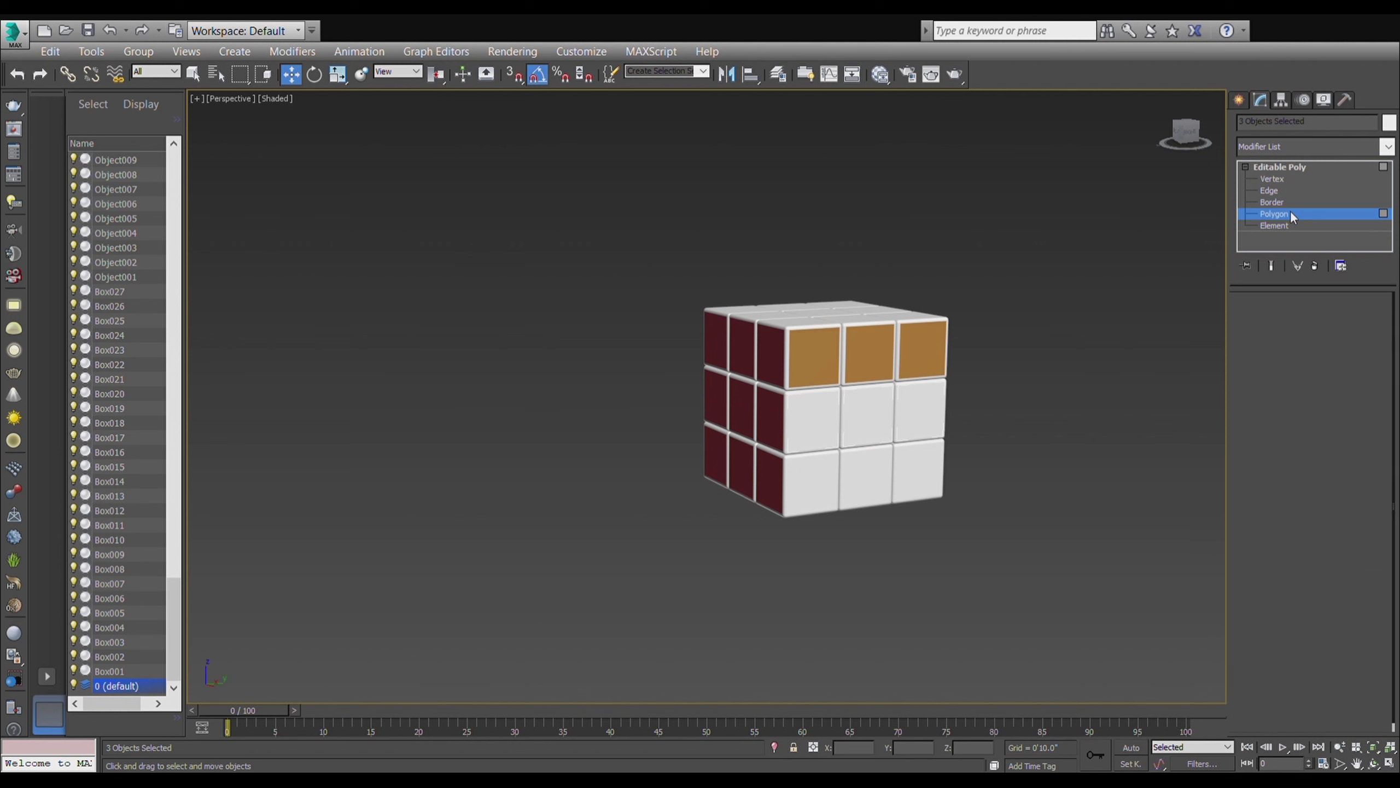
{"action": "left_click", "coordinate": [830, 436]}
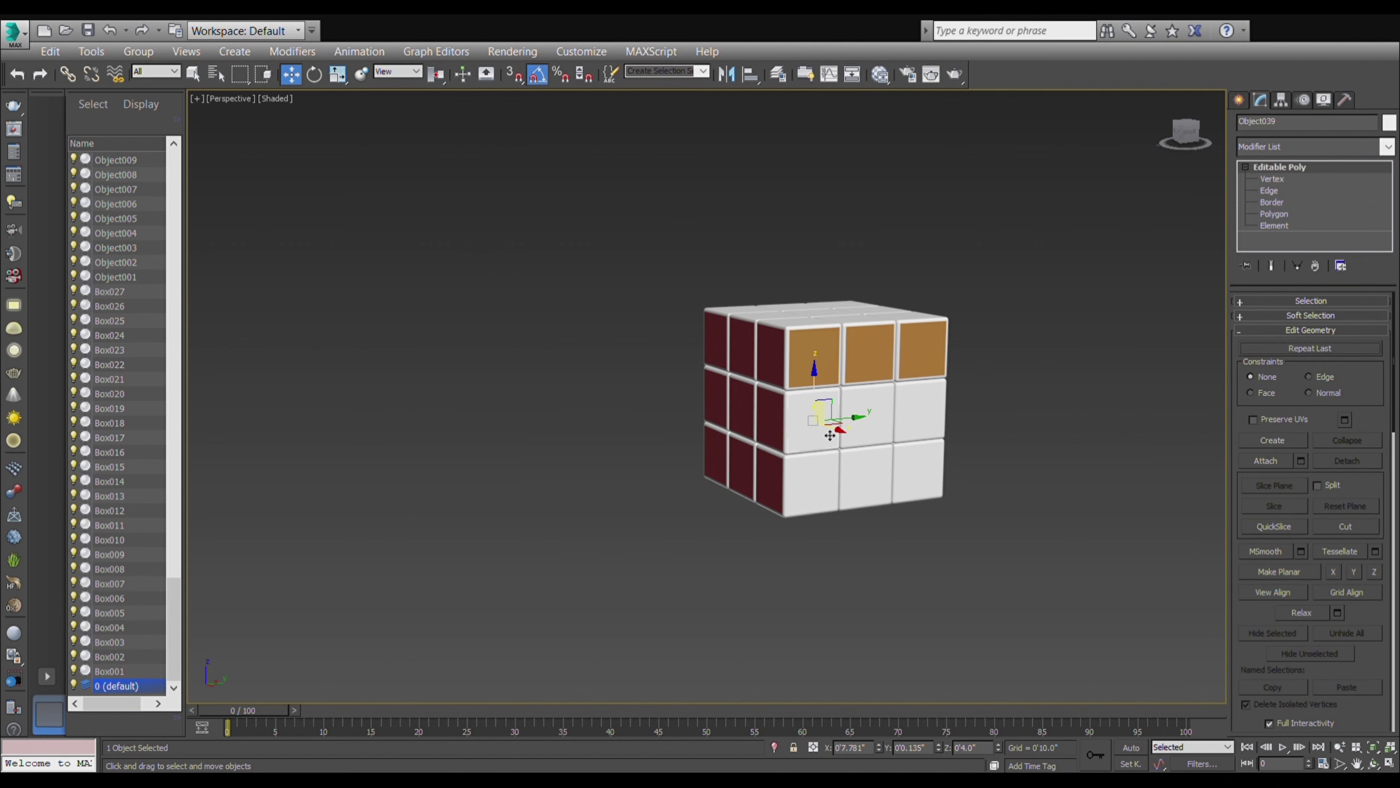
{"action": "left_click", "coordinate": [1263, 214]}
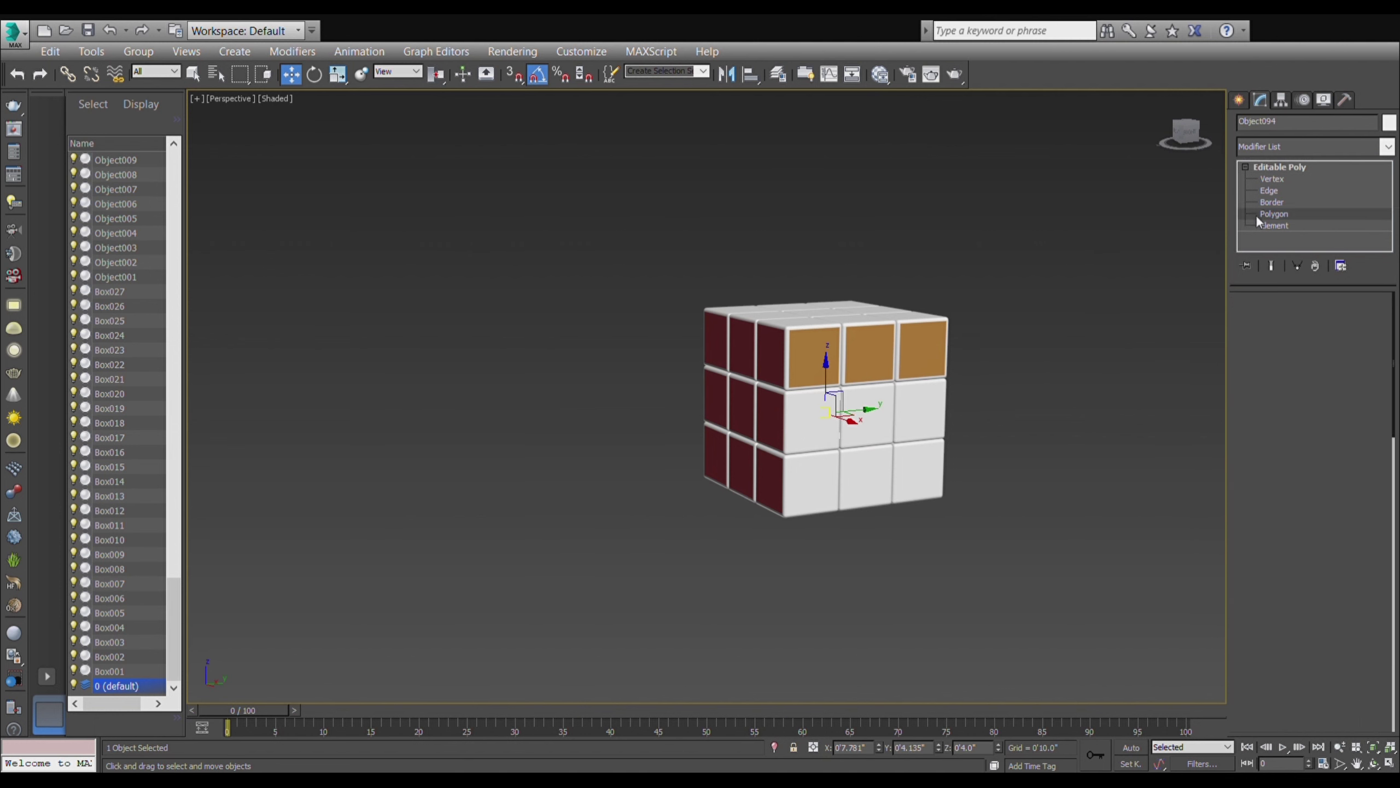
{"action": "left_click", "coordinate": [825, 435]}
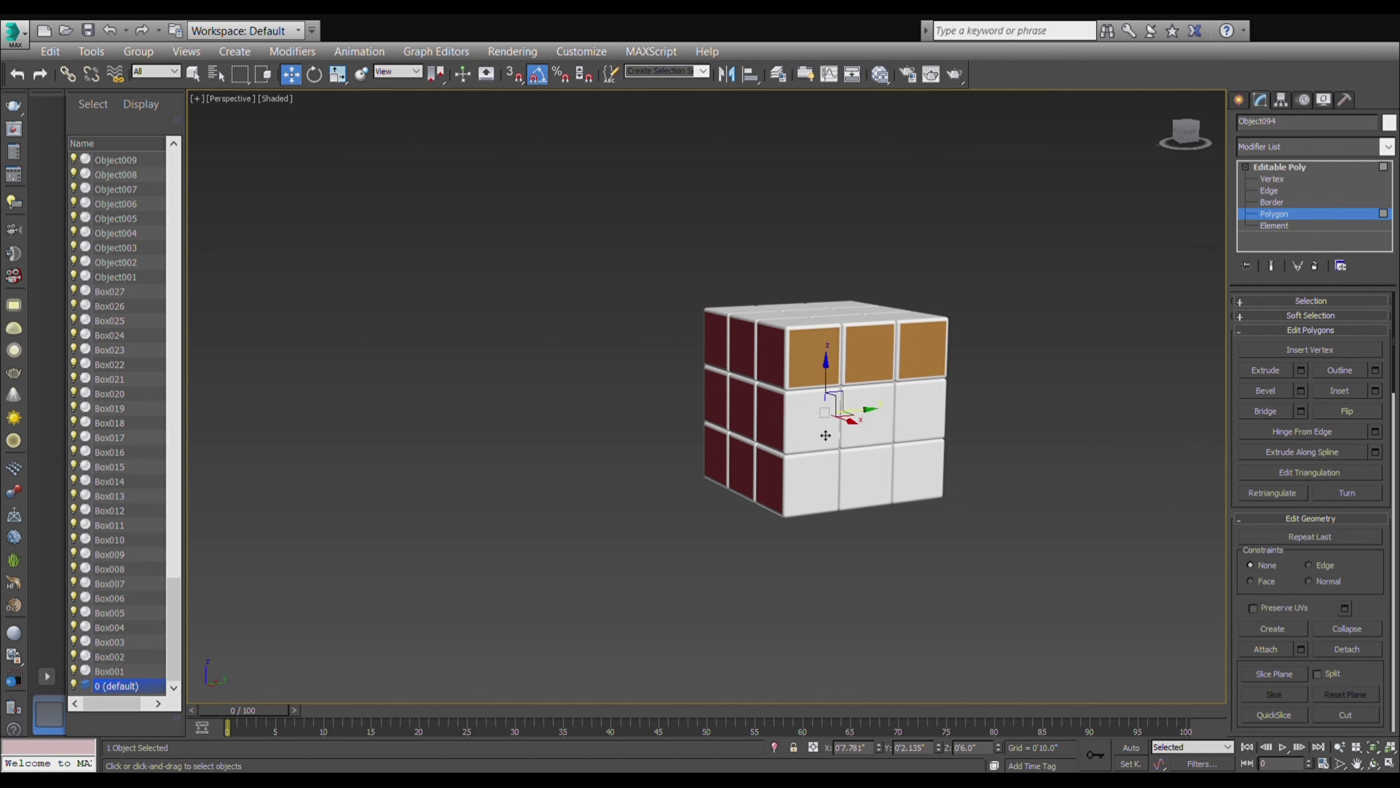
- Colour the middle-left front face of Object039 orange
{"action": "left_click", "coordinate": [1271, 215]}
{"action": "left_click", "coordinate": [1057, 431]}
{"action": "left_click", "coordinate": [815, 432]}
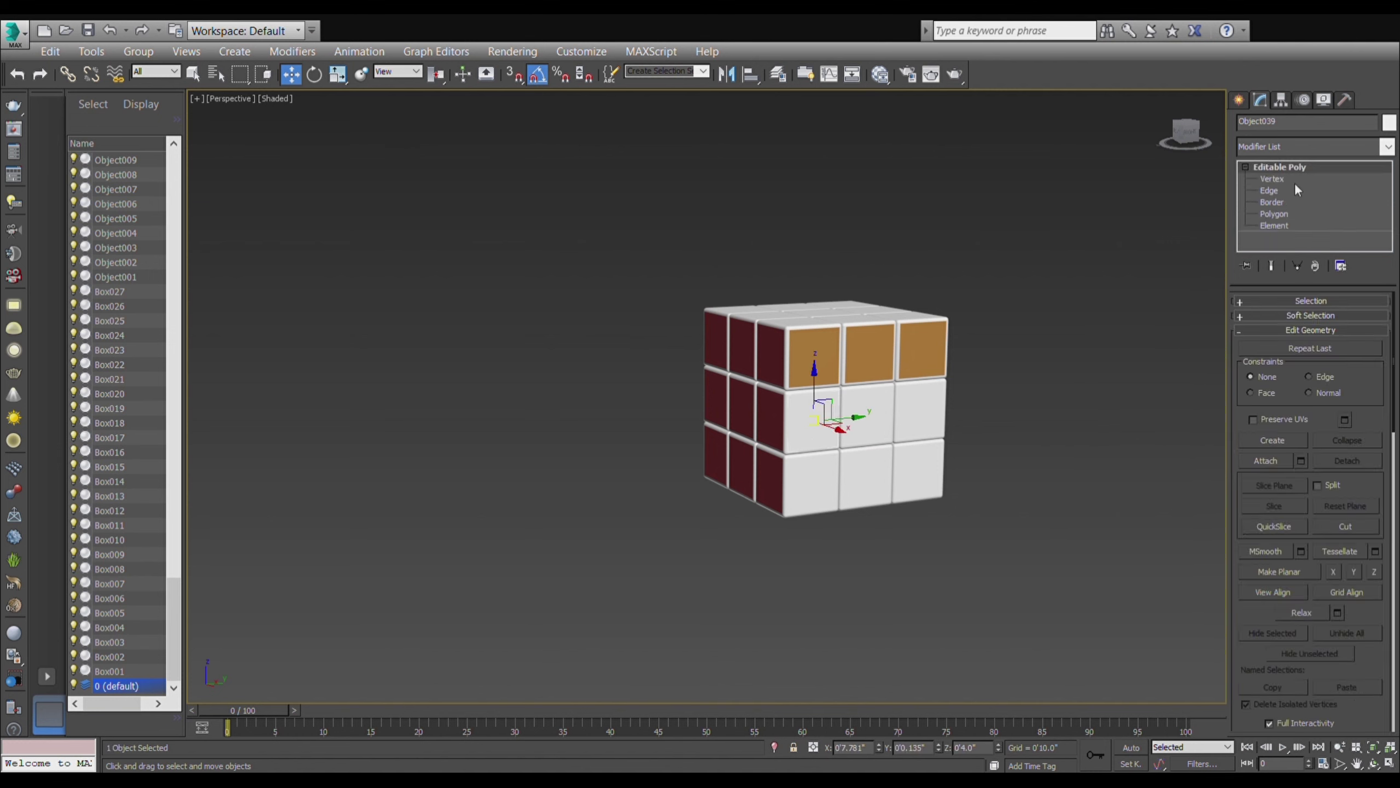
{"action": "left_click", "coordinate": [1269, 212]}
{"action": "left_click", "coordinate": [827, 441]}
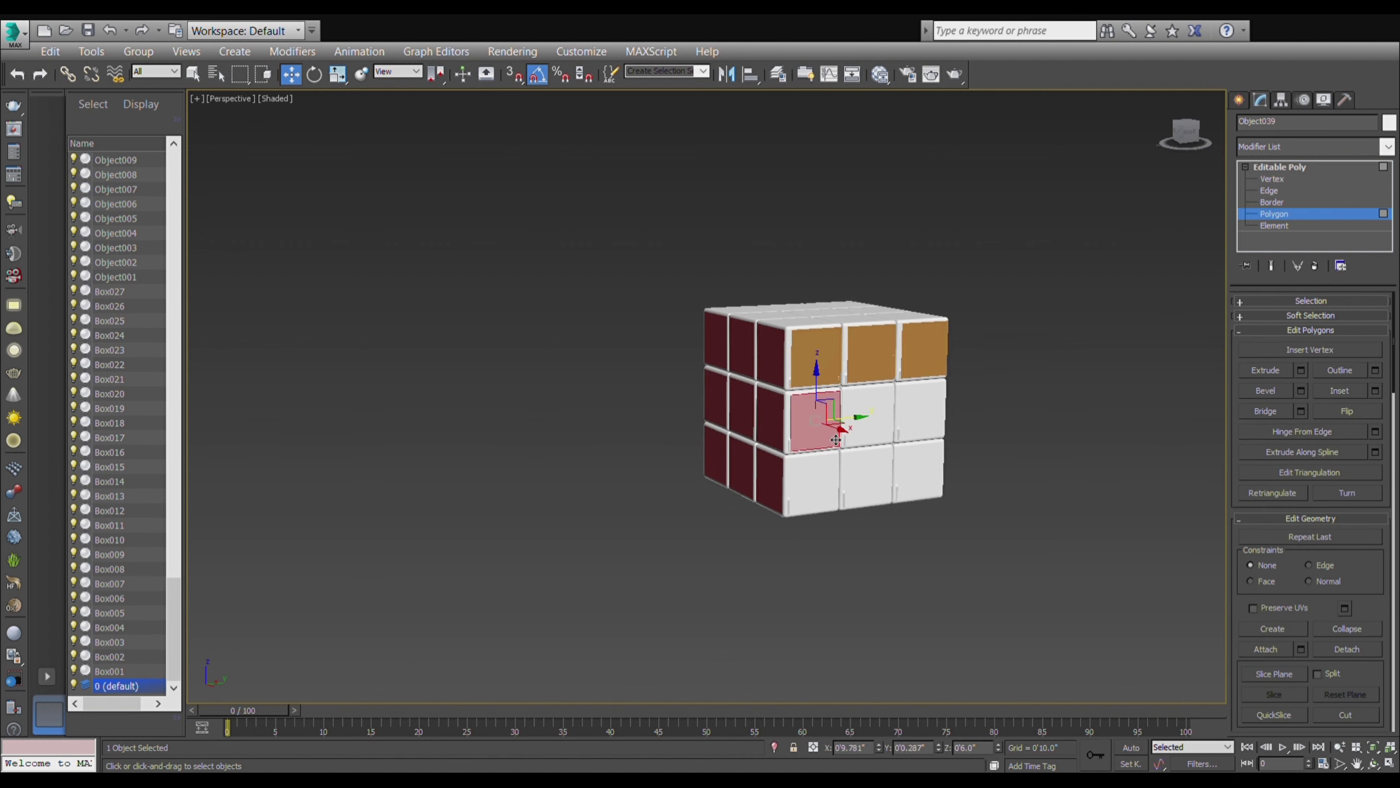
{"action": "left_click_drag", "start_coordinate": [850, 442], "coordinate": [858, 428]}
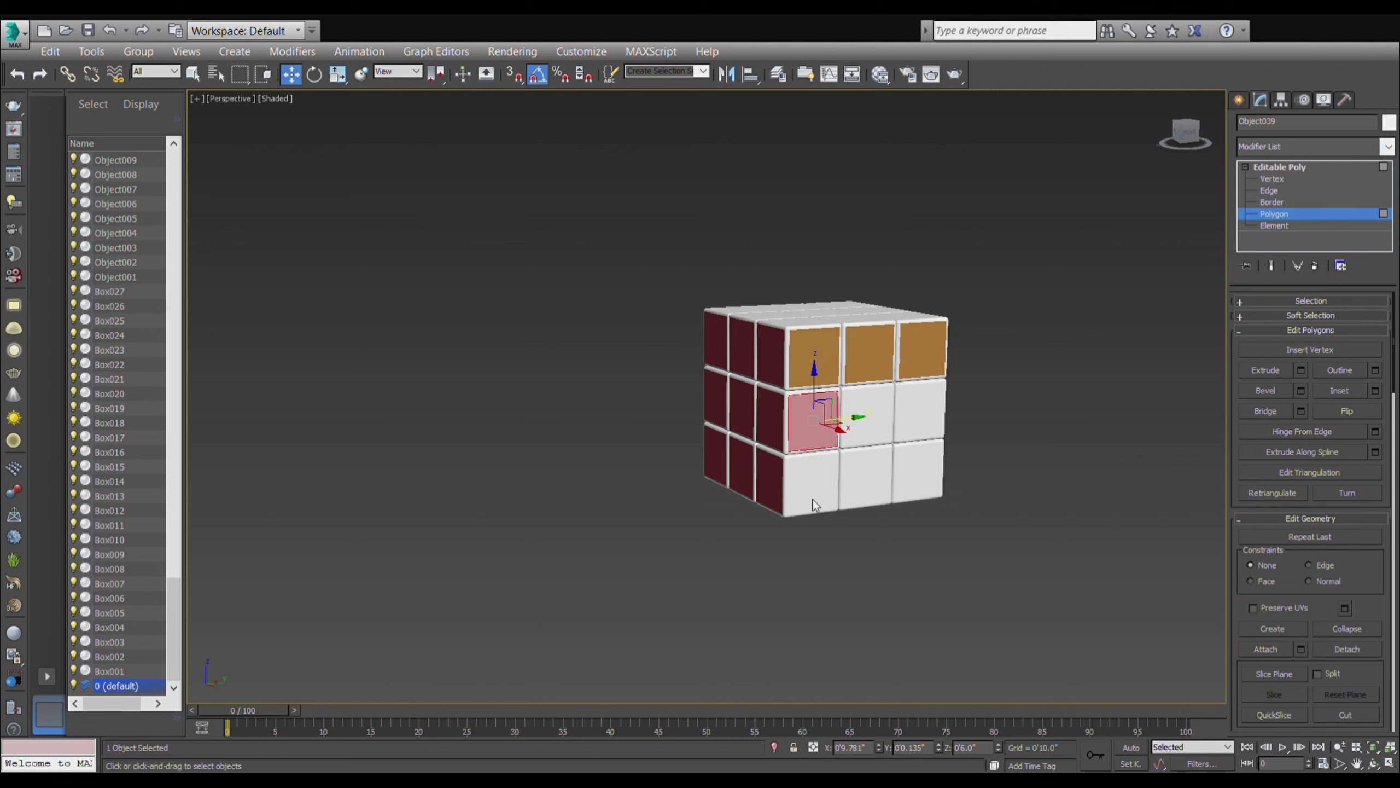
{"action": "left_click", "coordinate": [1018, 468]}
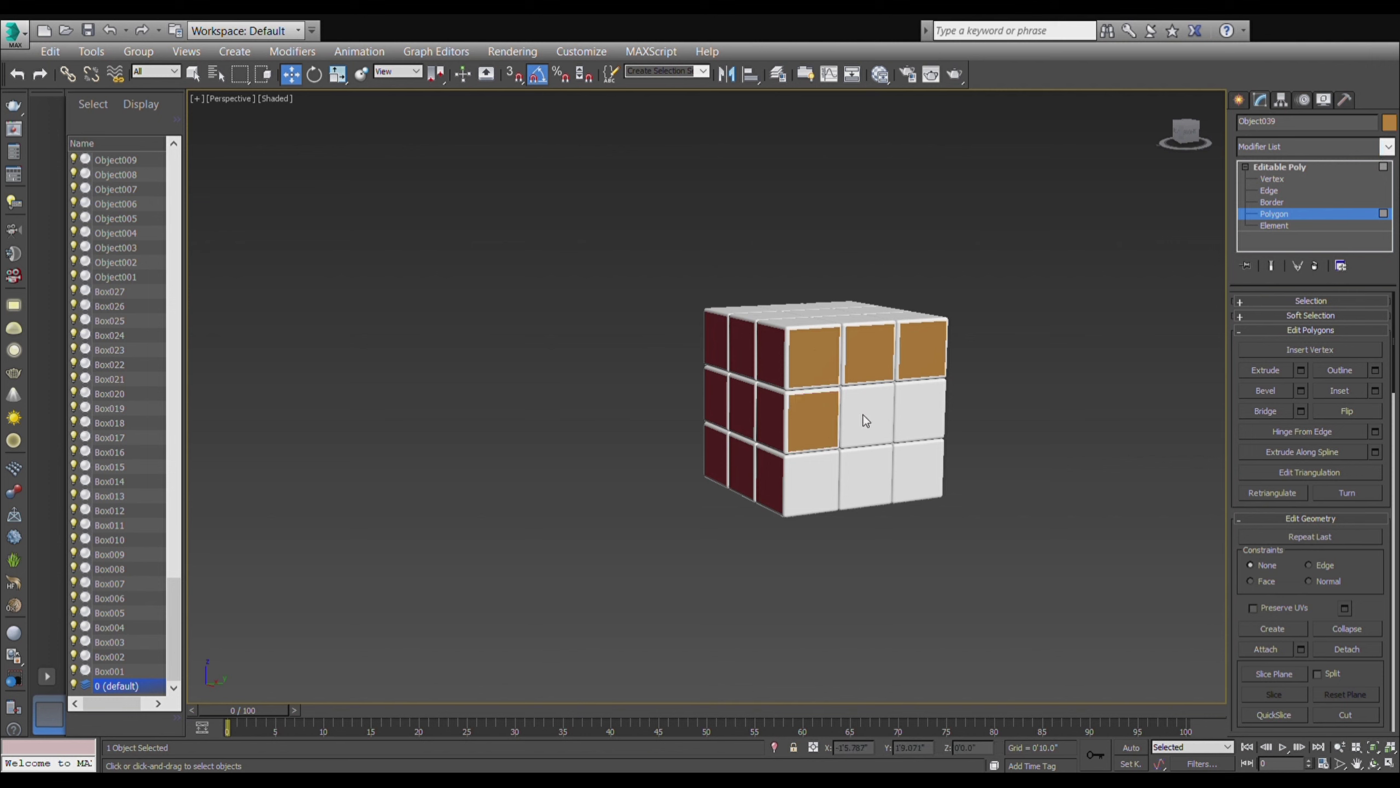
- Colour the centre piece Object100, then delete Object050's bottom-left white plate
{"action": "left_click", "coordinate": [883, 414]}
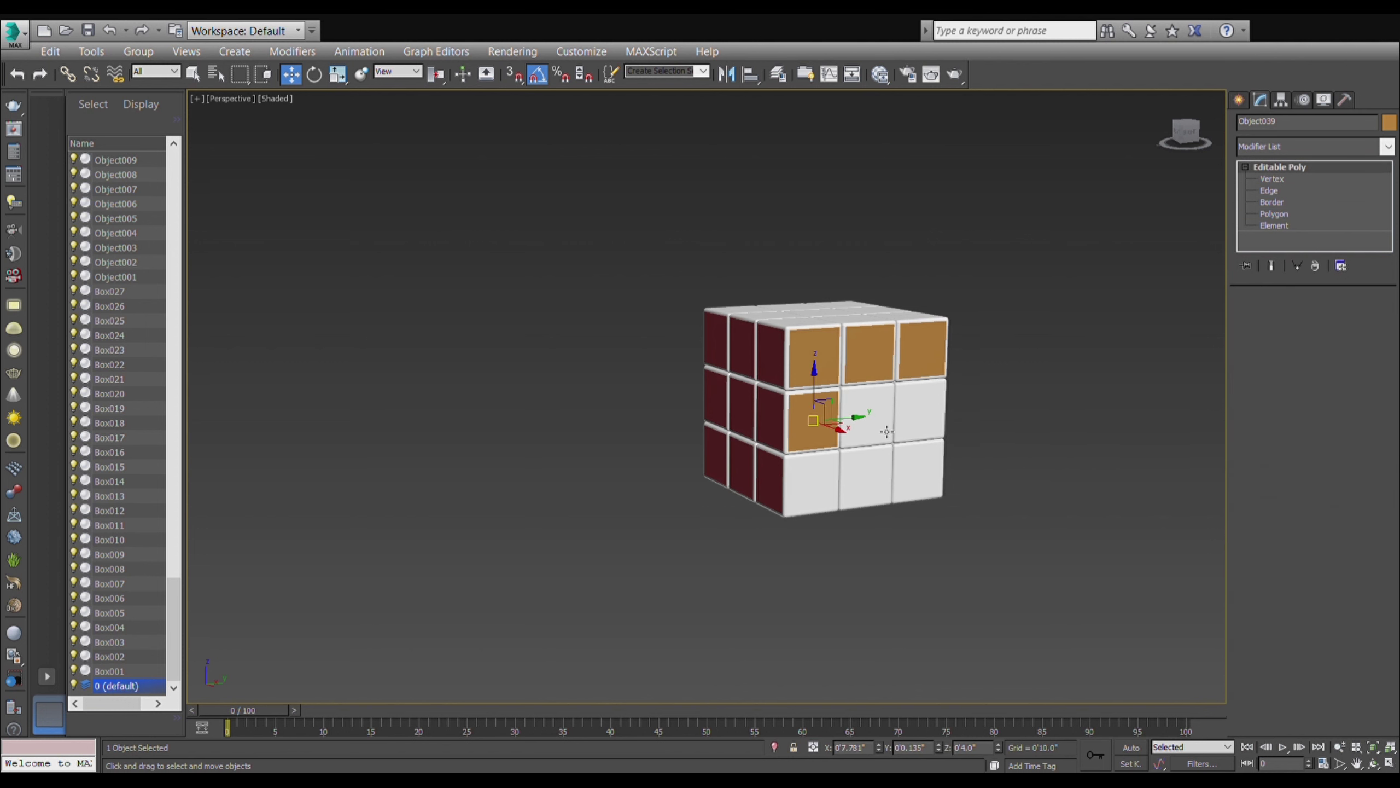
{"action": "left_click", "coordinate": [1272, 214]}
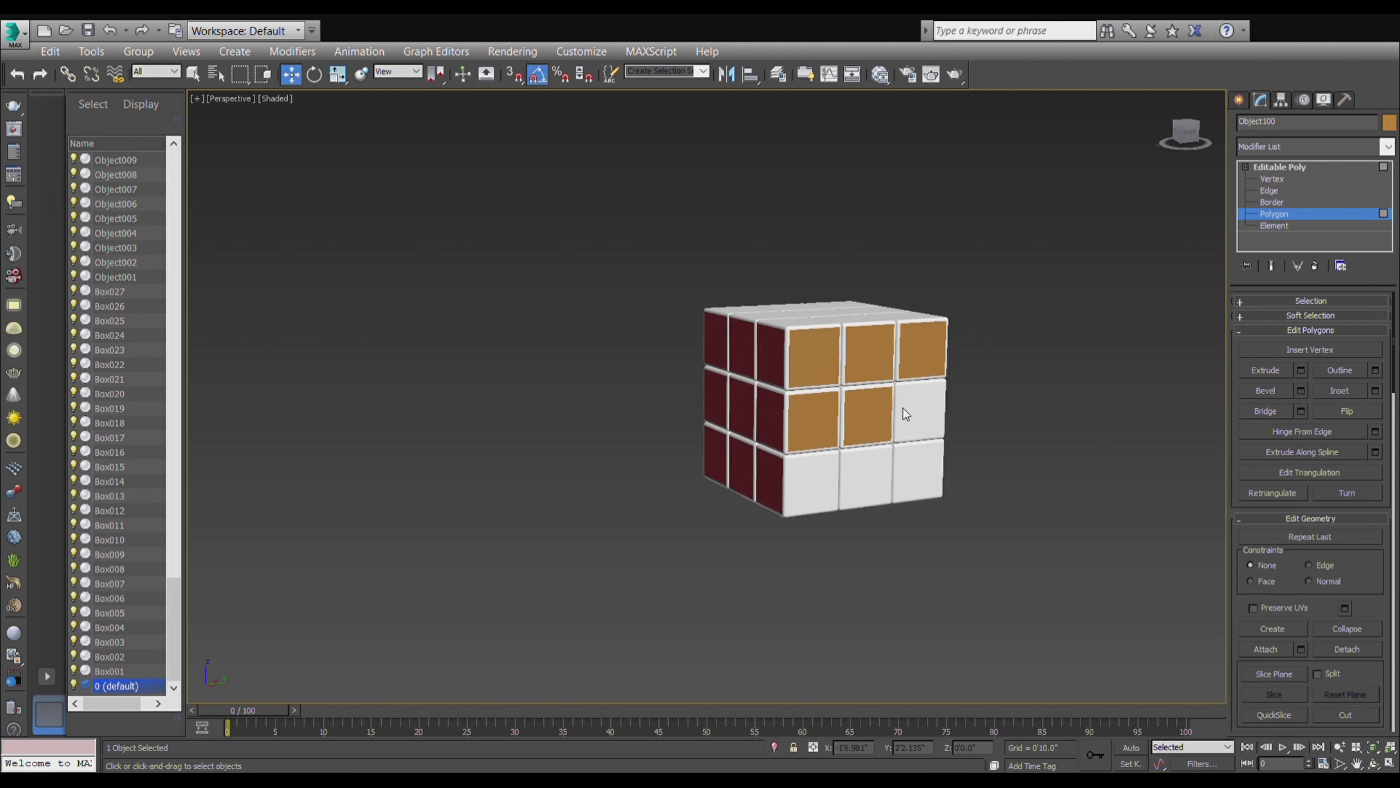
{"action": "left_click", "coordinate": [1259, 214]}
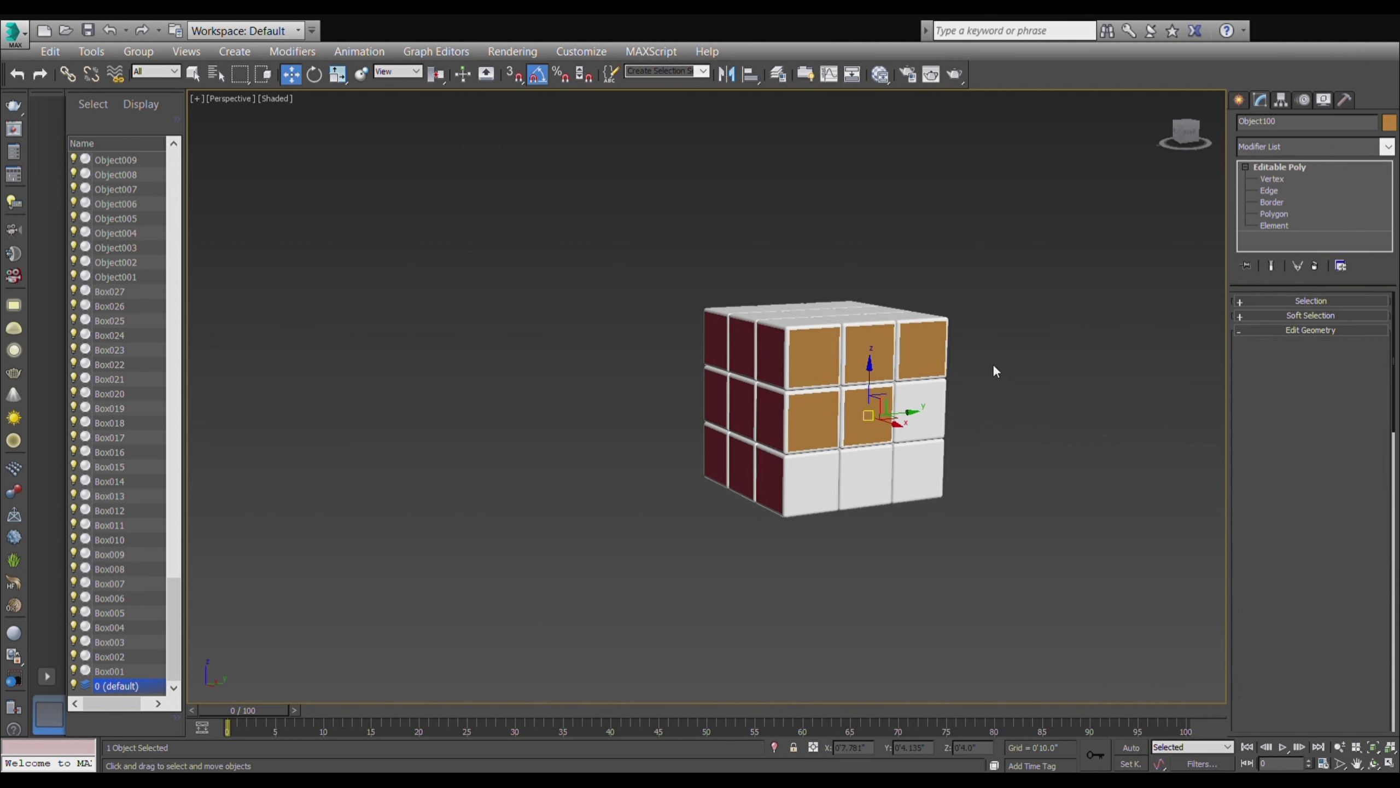
{"action": "left_click", "coordinate": [933, 438]}
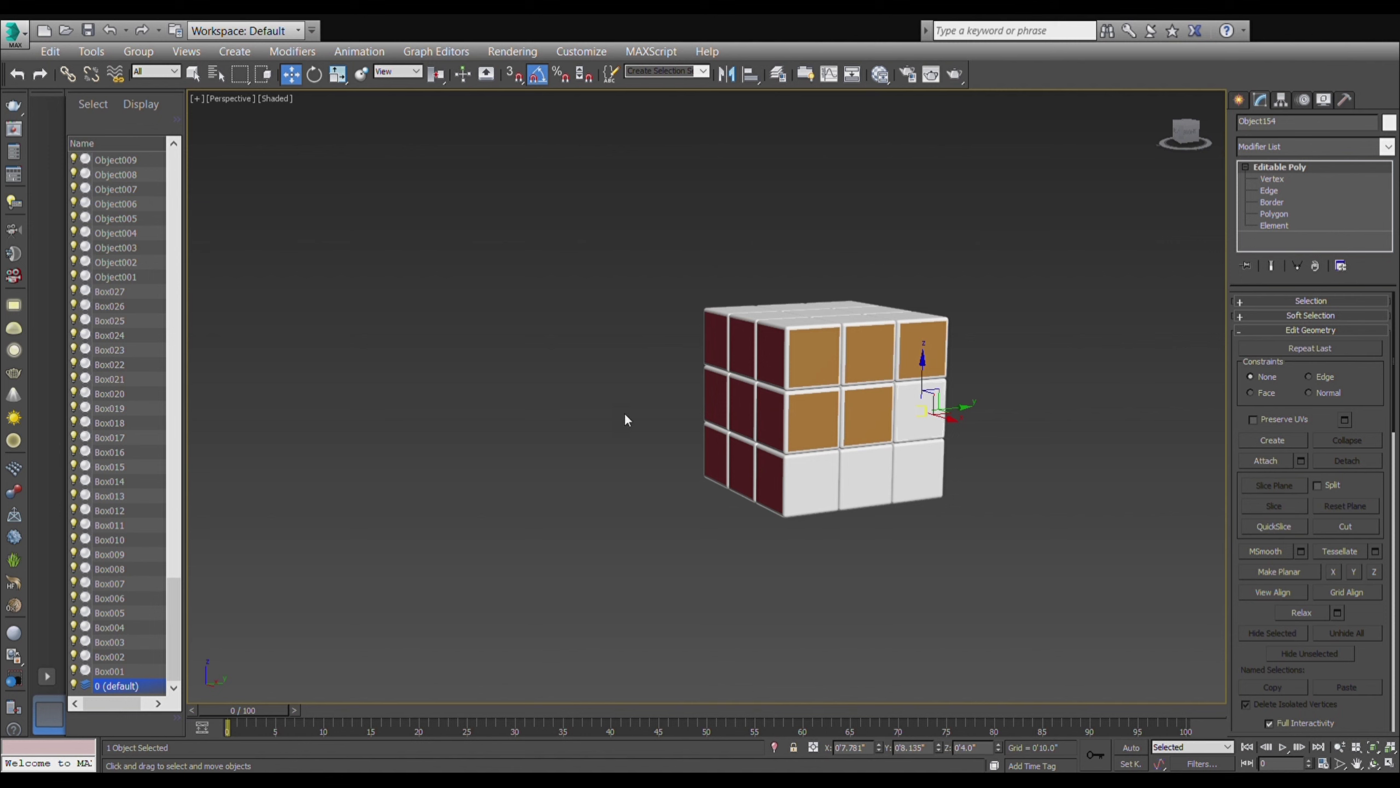
{"action": "left_click", "coordinate": [799, 504]}
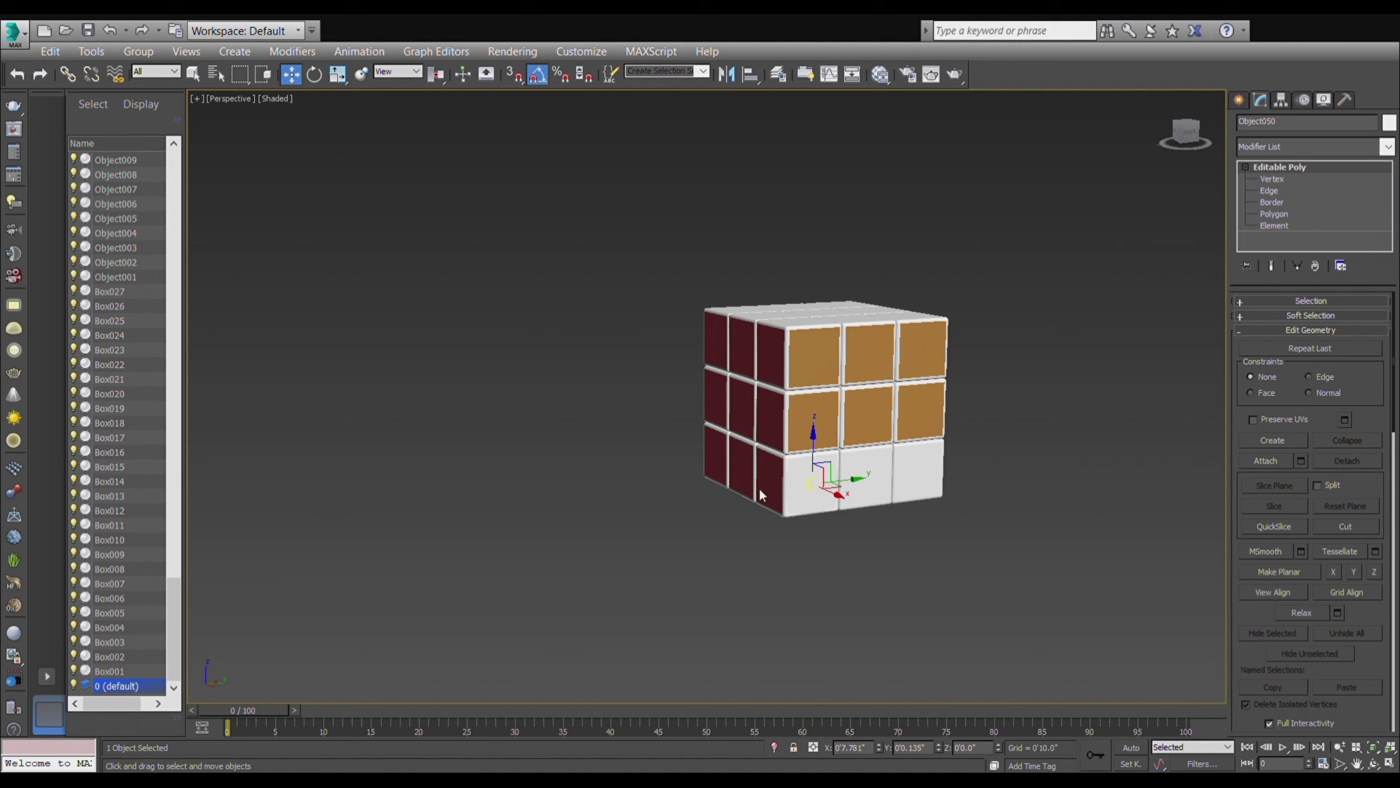
{"action": "key", "text": "Delete"}
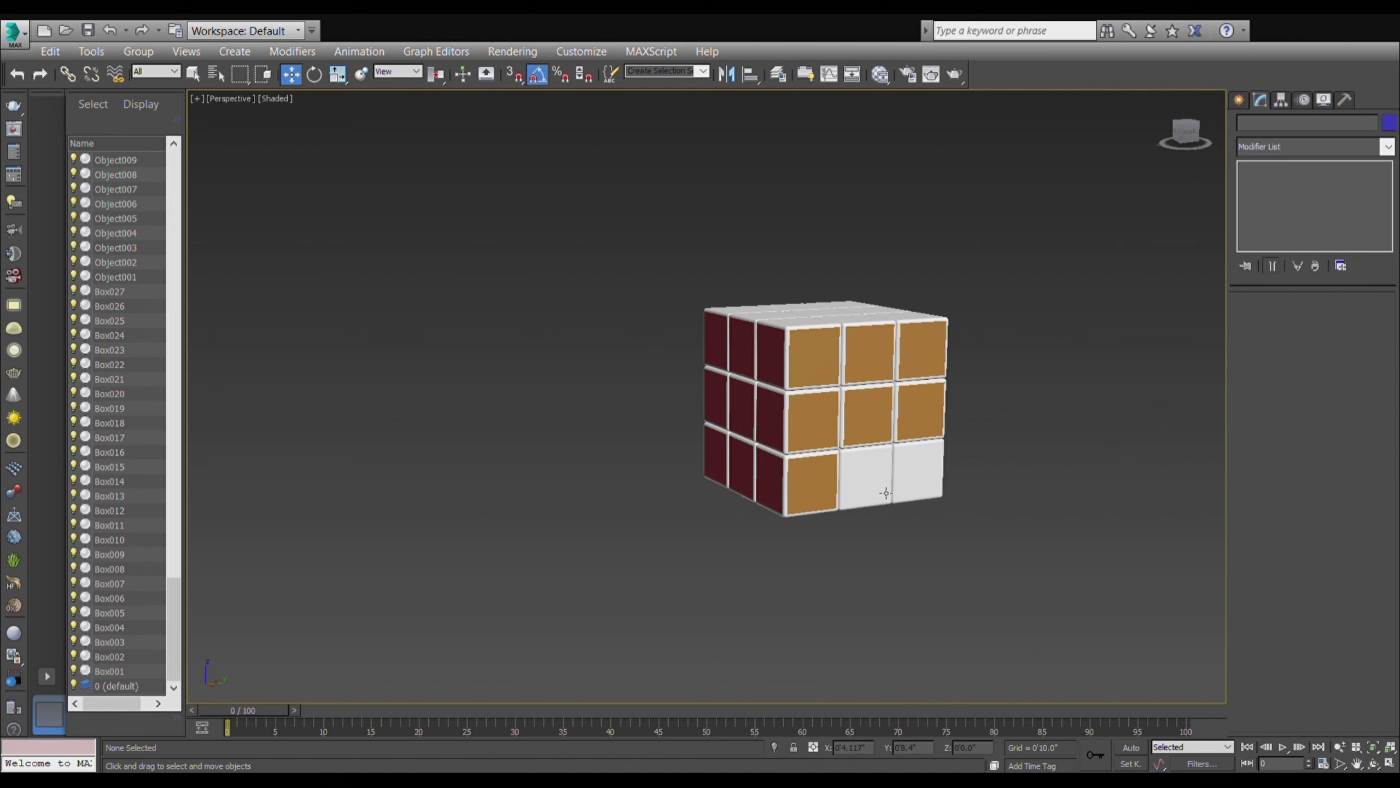
- Make Object107's bottom-middle front face orange, then finish the bottom-right piece Object161
{"action": "left_click", "coordinate": [891, 497]}
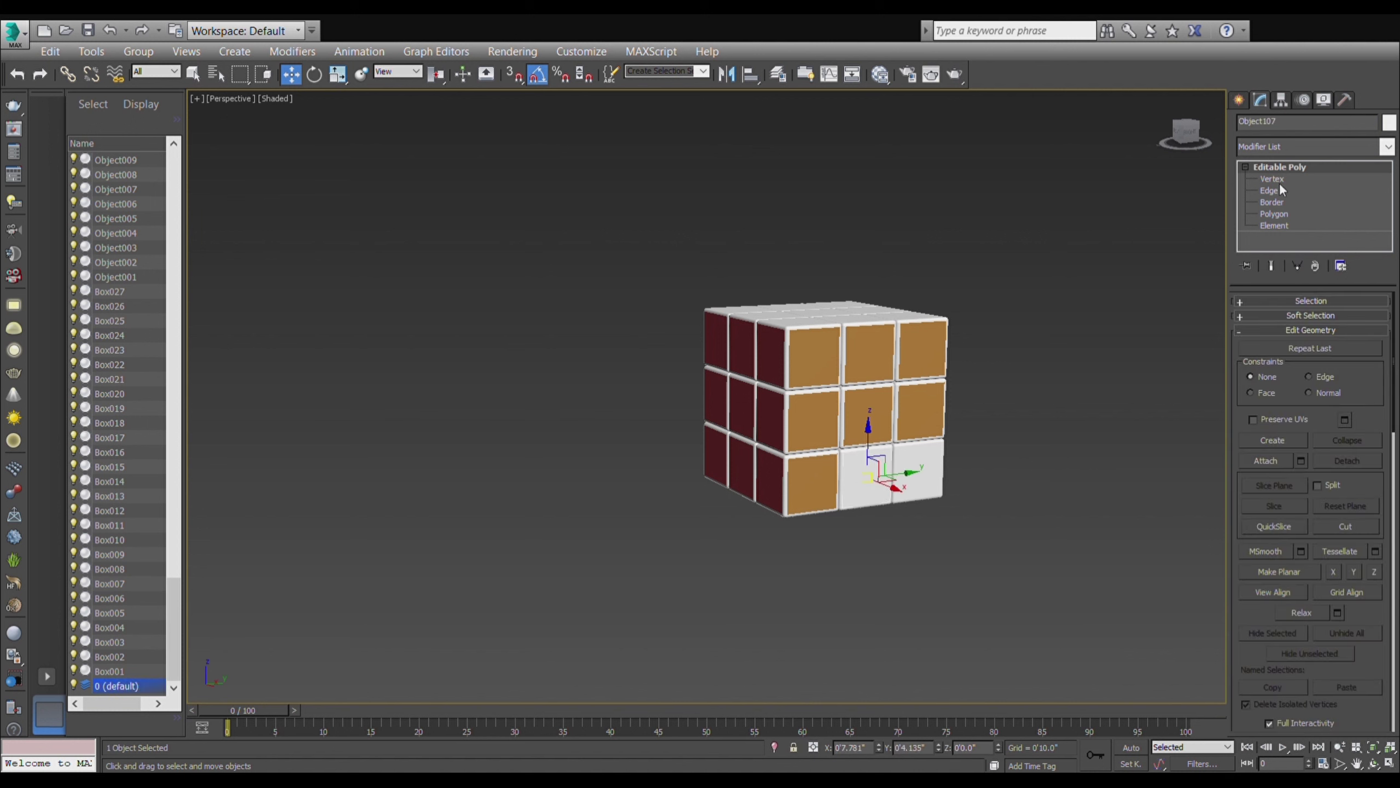
{"action": "left_click", "coordinate": [1274, 214]}
{"action": "left_click", "coordinate": [1388, 149]}
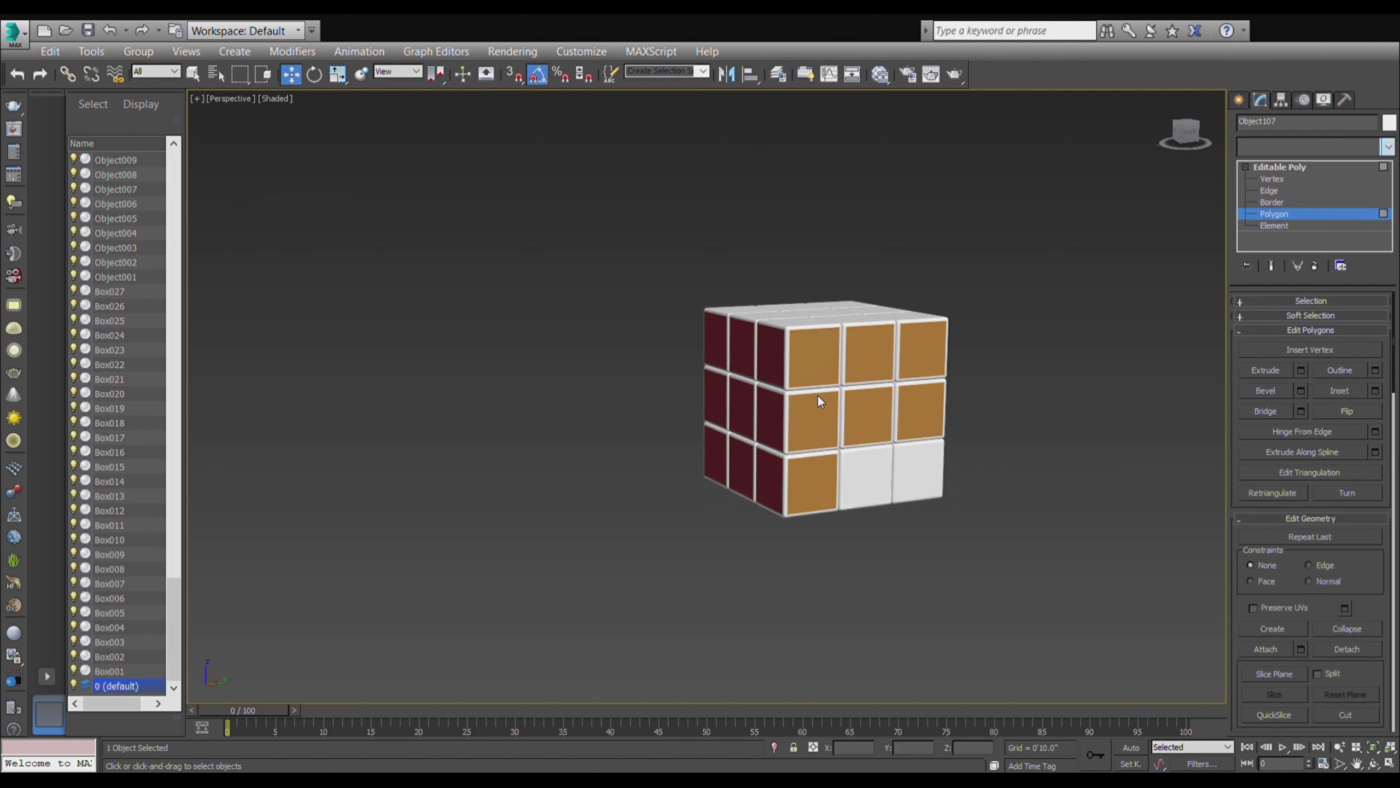
{"action": "left_click", "coordinate": [897, 488]}
{"action": "left_click", "coordinate": [866, 494]}
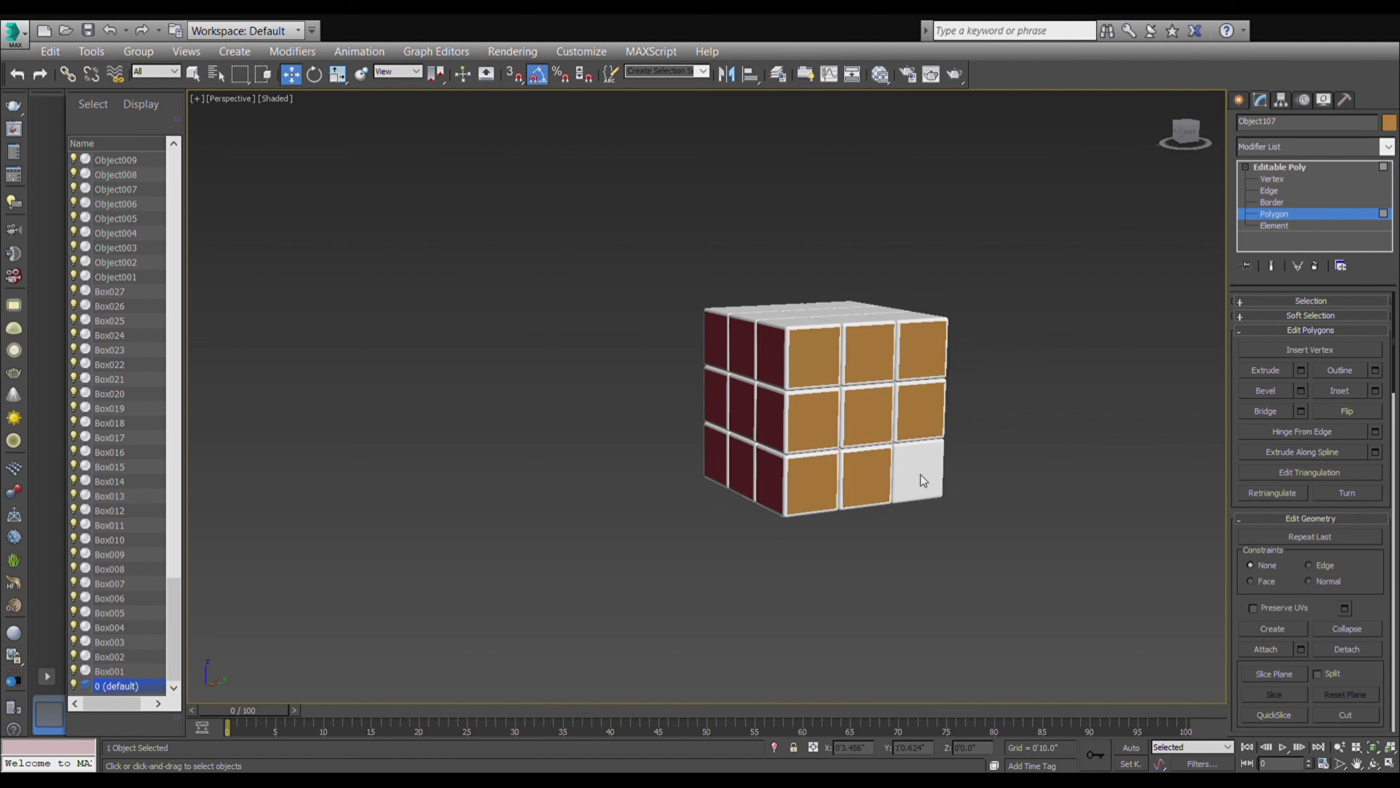
{"action": "left_click", "coordinate": [1284, 213]}
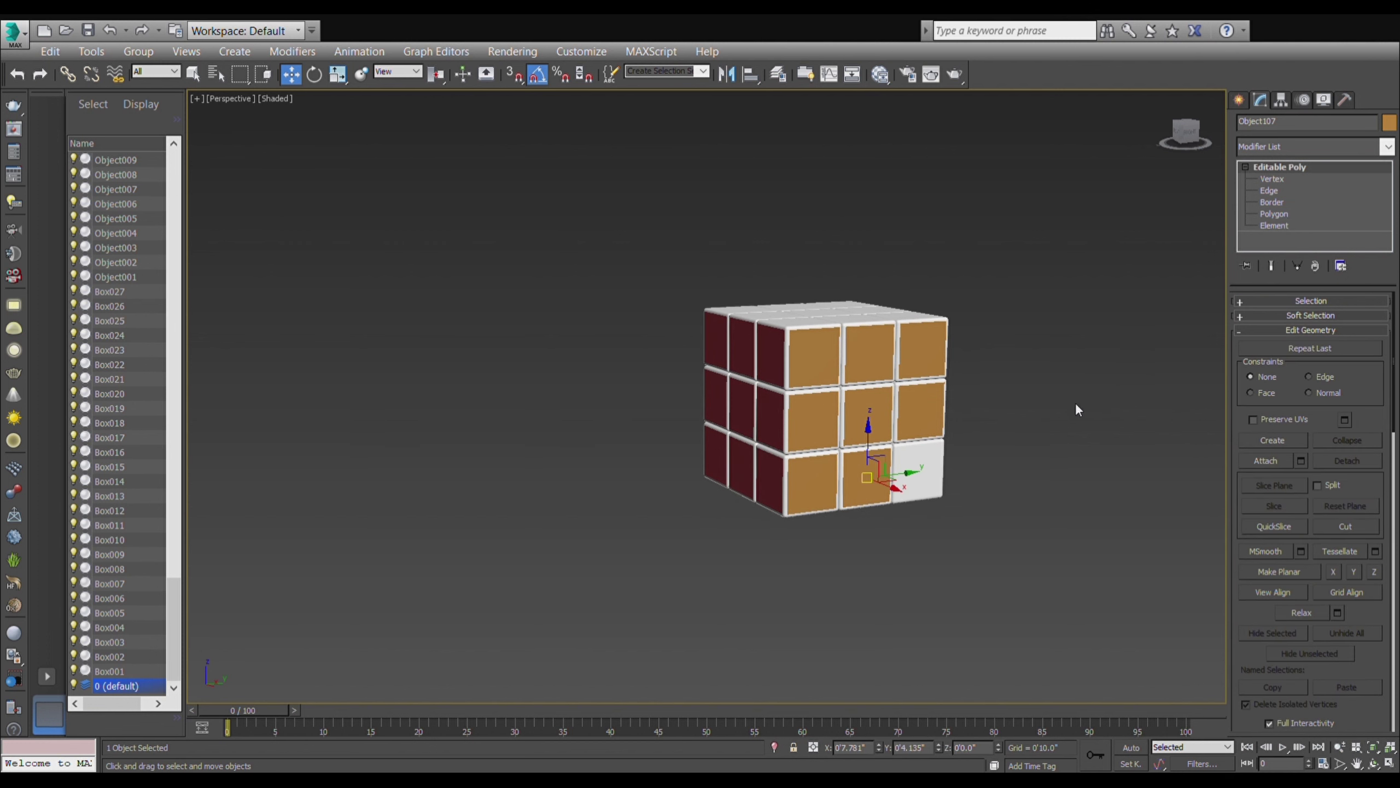
{"action": "left_click", "coordinate": [941, 464]}
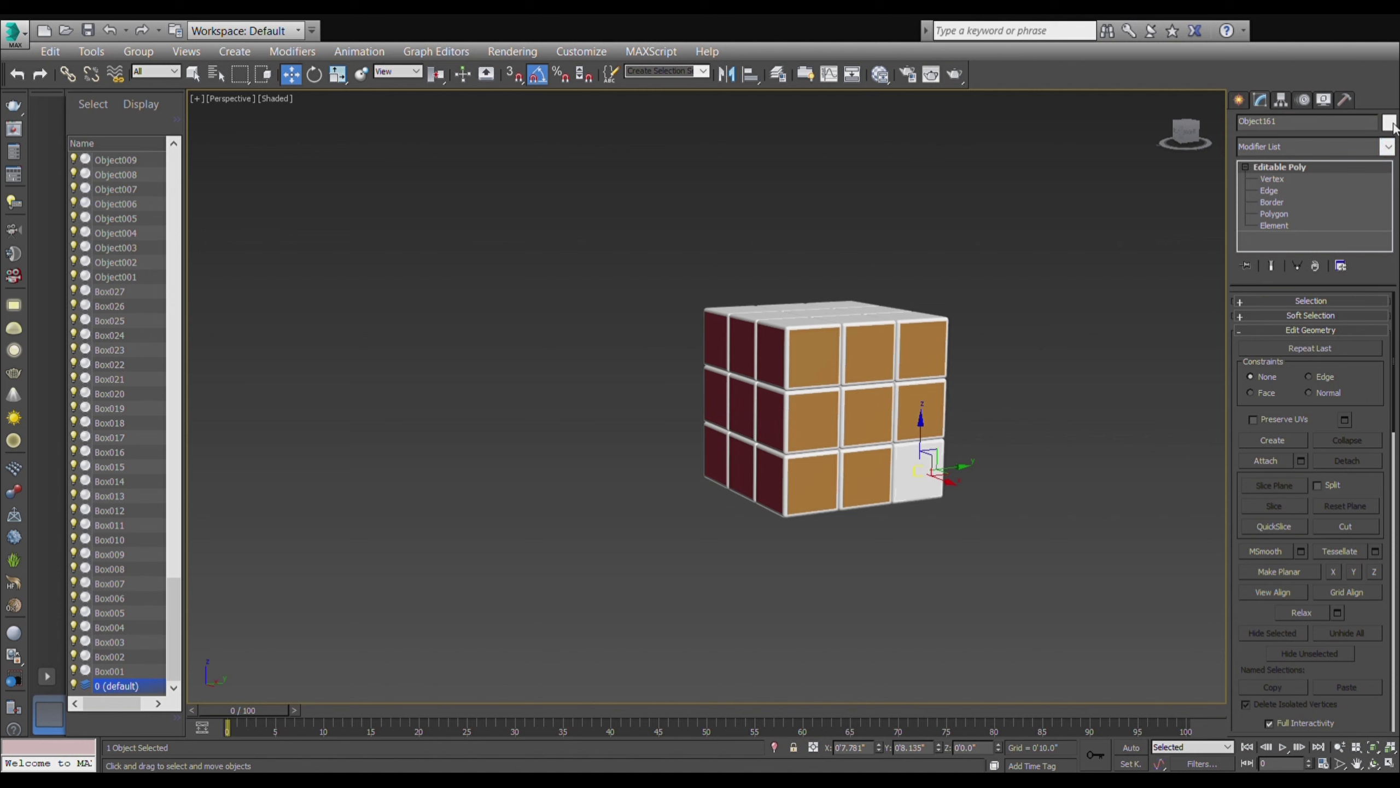
{"action": "mouse_move", "coordinate": [1186, 132]}
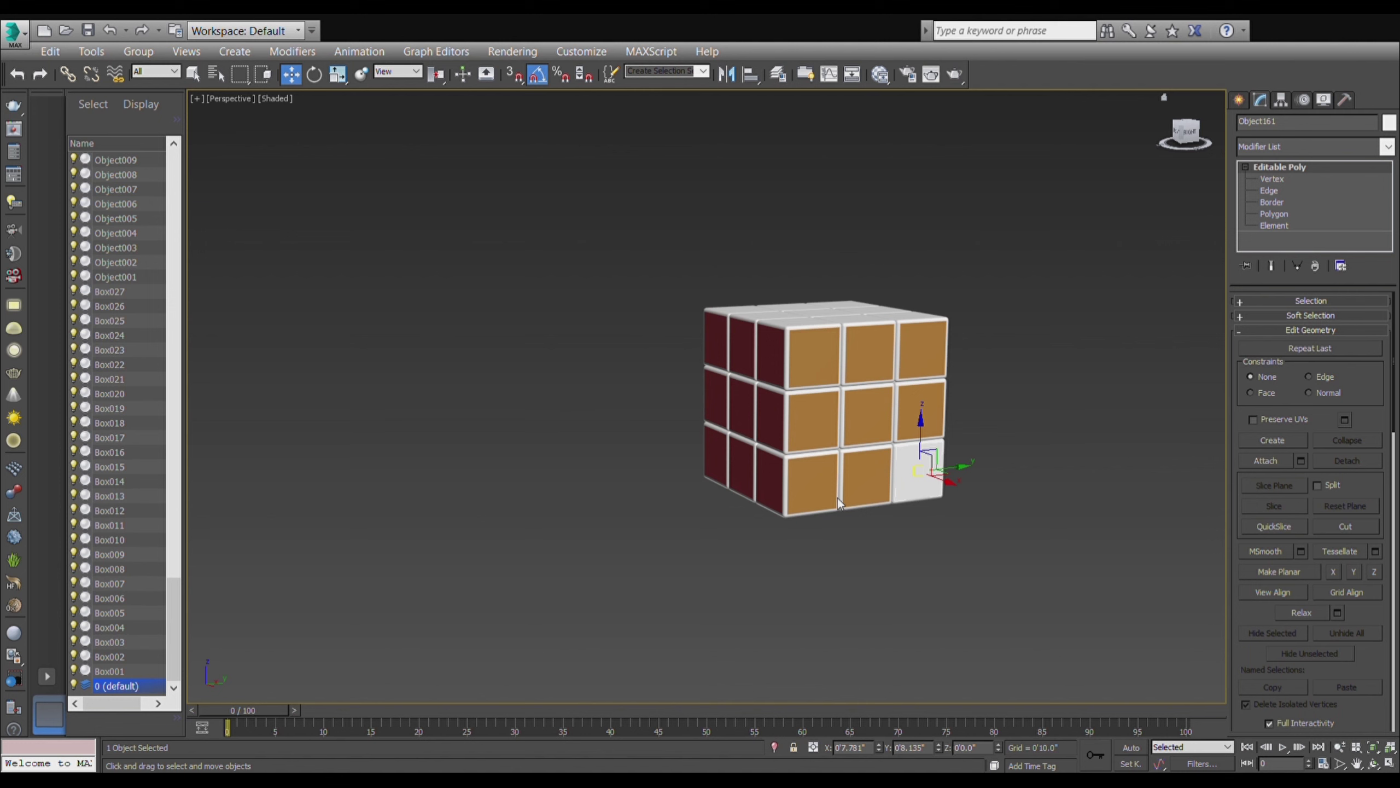
{"action": "left_click", "coordinate": [857, 582]}
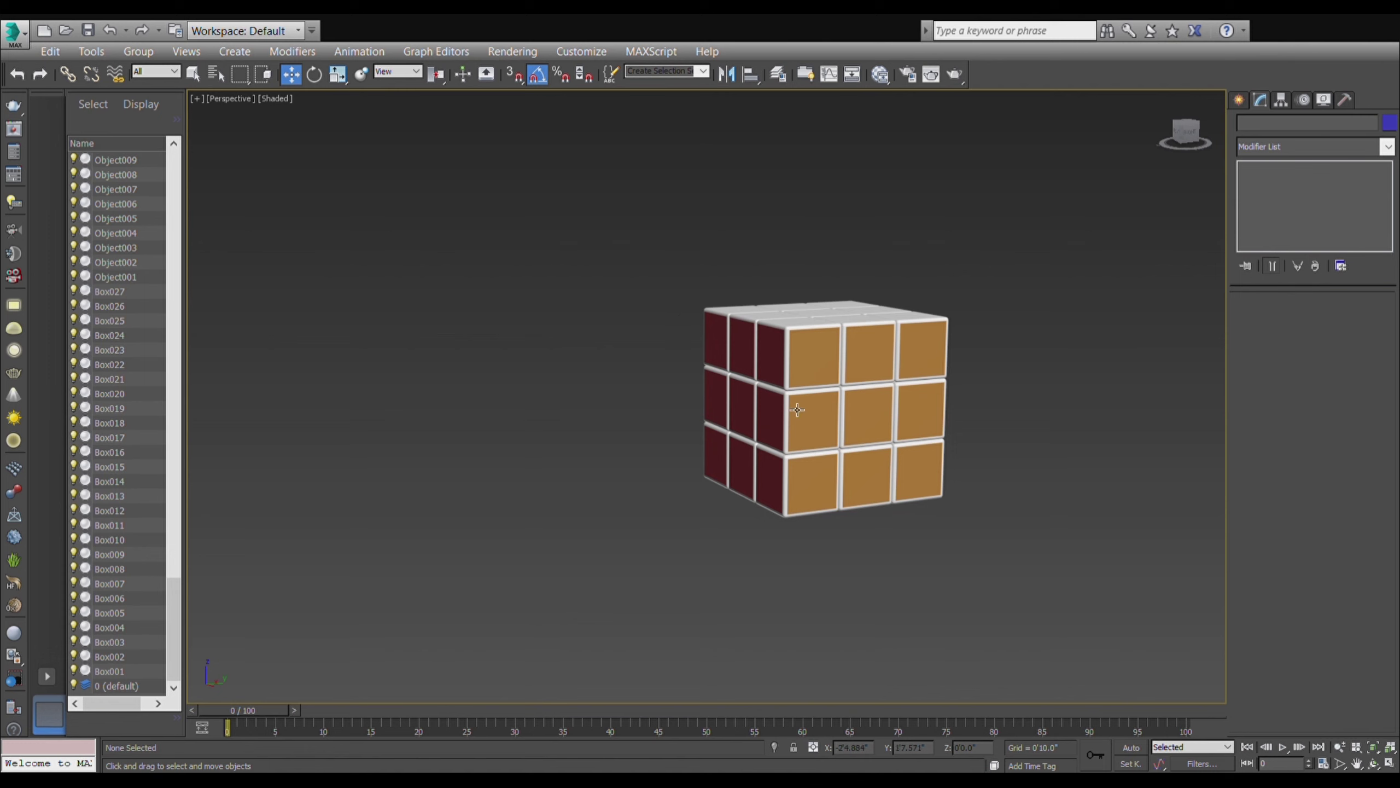
- Colour the top-left piece Object134's front face green
{"action": "mouse_move", "coordinate": [776, 470]}
{"action": "middle_mouse_down", "text": "alt"}
{"action": "mouse_move", "coordinate": [864, 519]}
{"action": "mouse_move", "coordinate": [900, 454]}
{"action": "mouse_move", "coordinate": [981, 460]}
{"action": "middle_mouse_up", "text": "alt"}
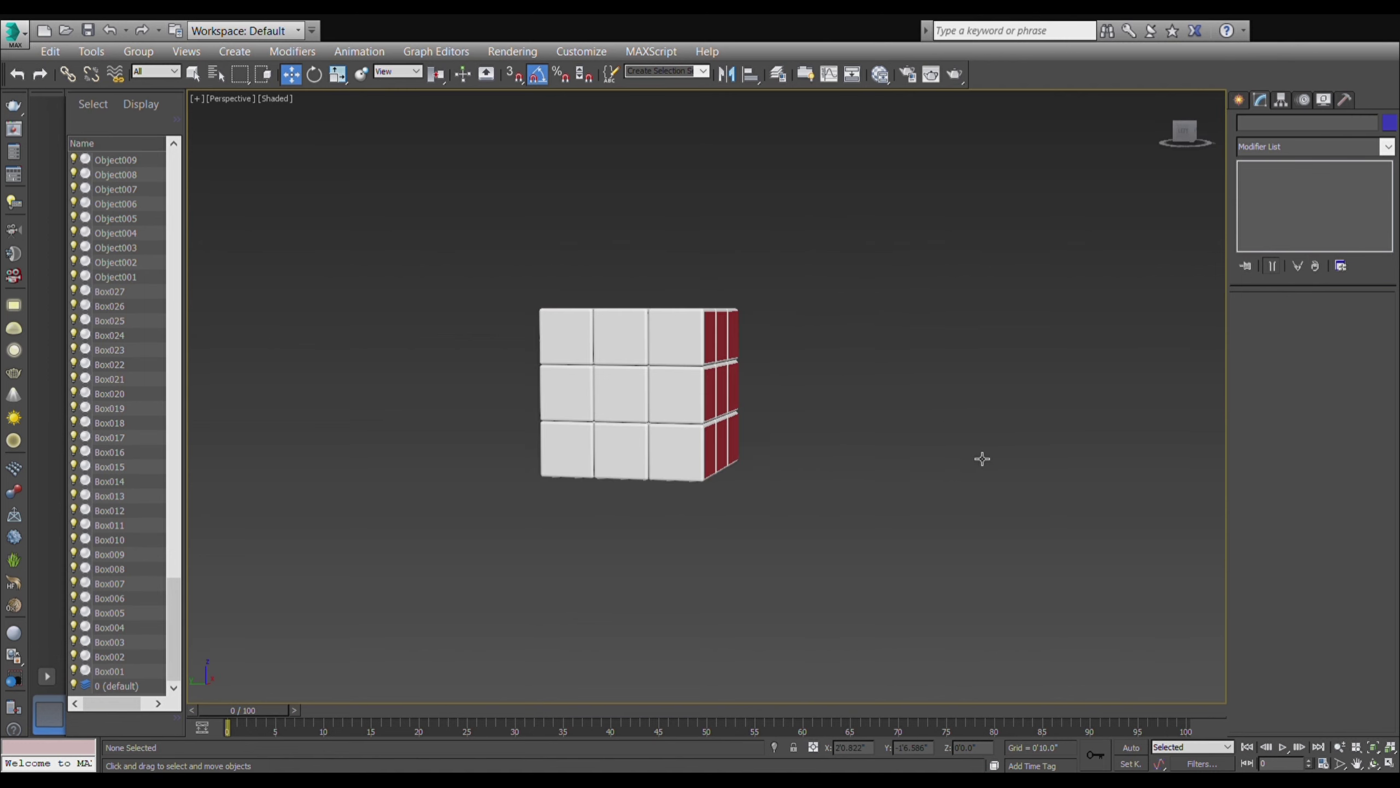
{"action": "left_click", "coordinate": [566, 349]}
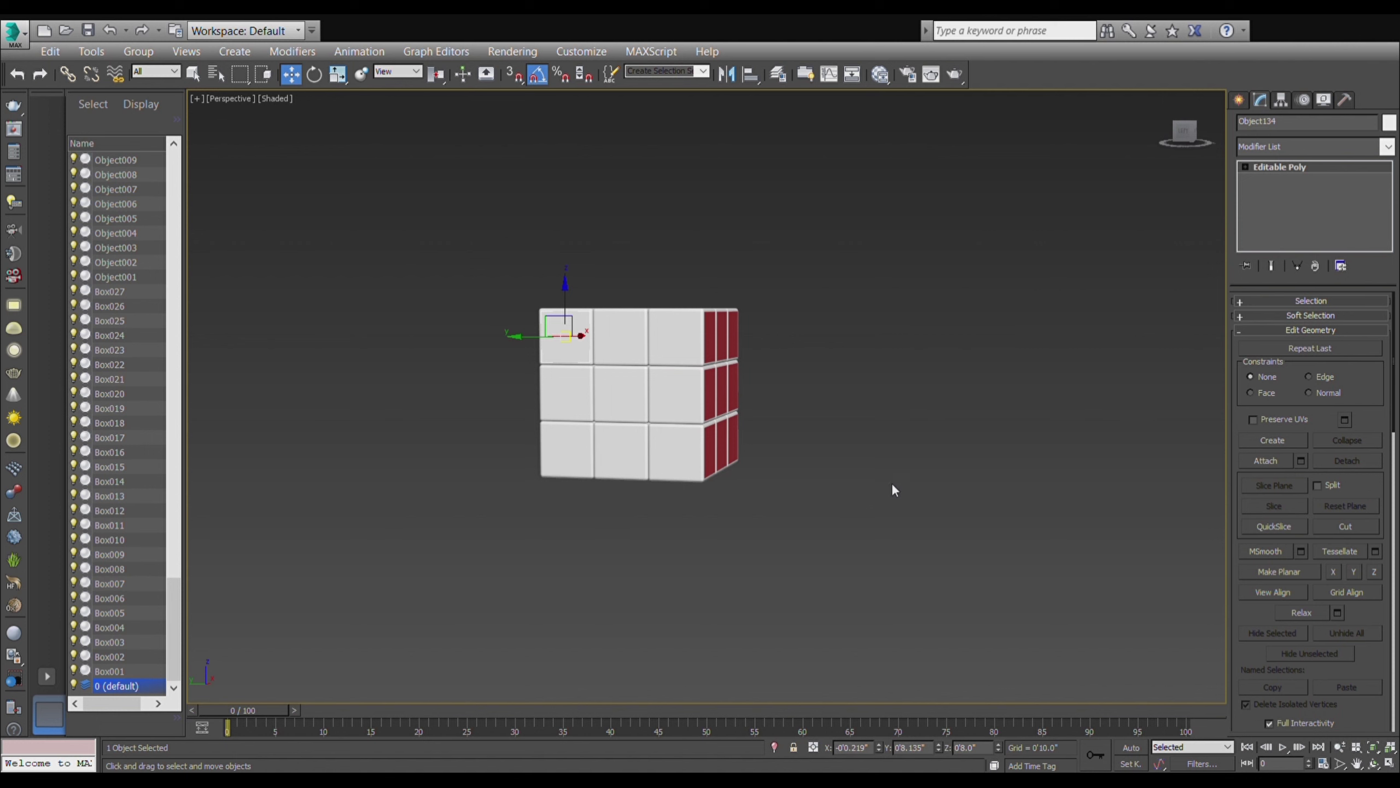
{"action": "left_click", "coordinate": [1245, 166]}
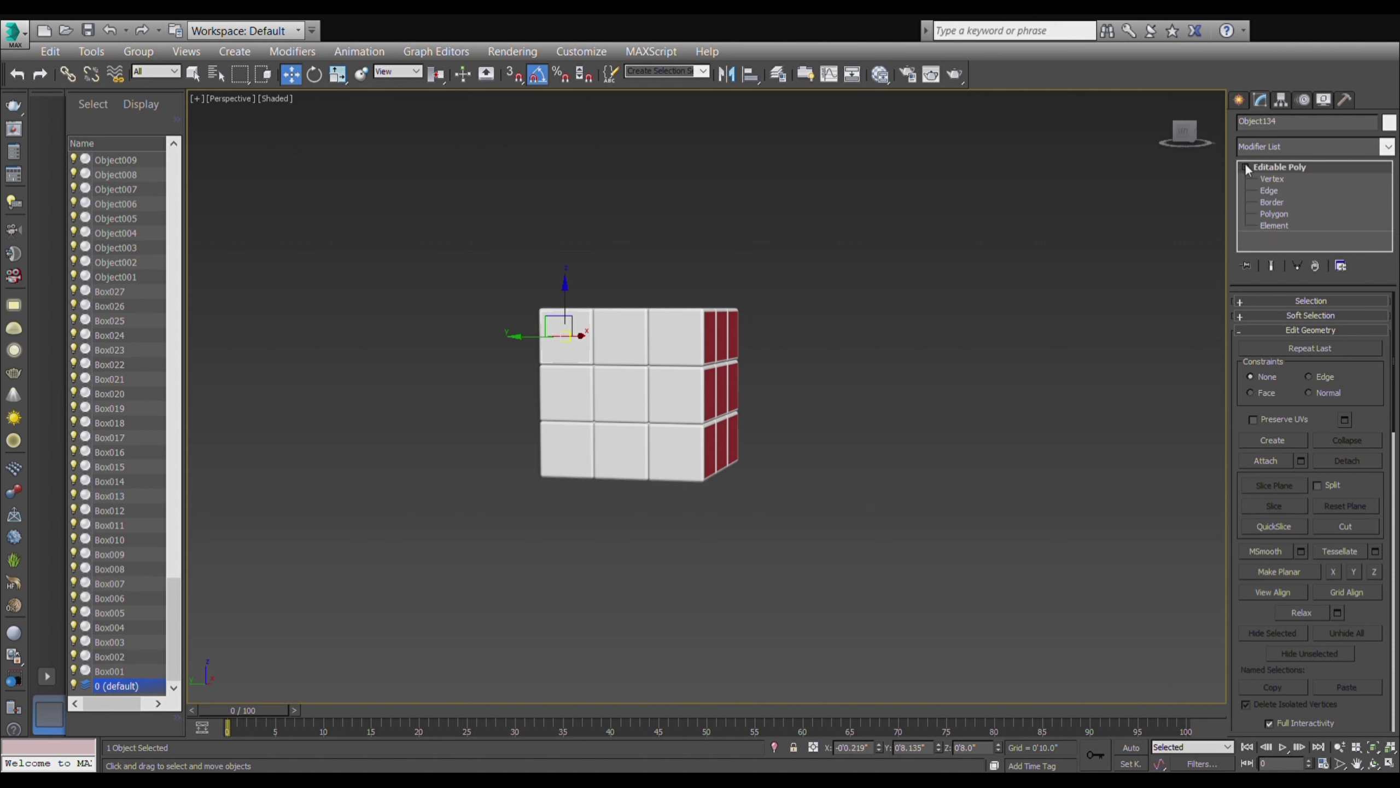
{"action": "left_click", "coordinate": [1283, 216]}
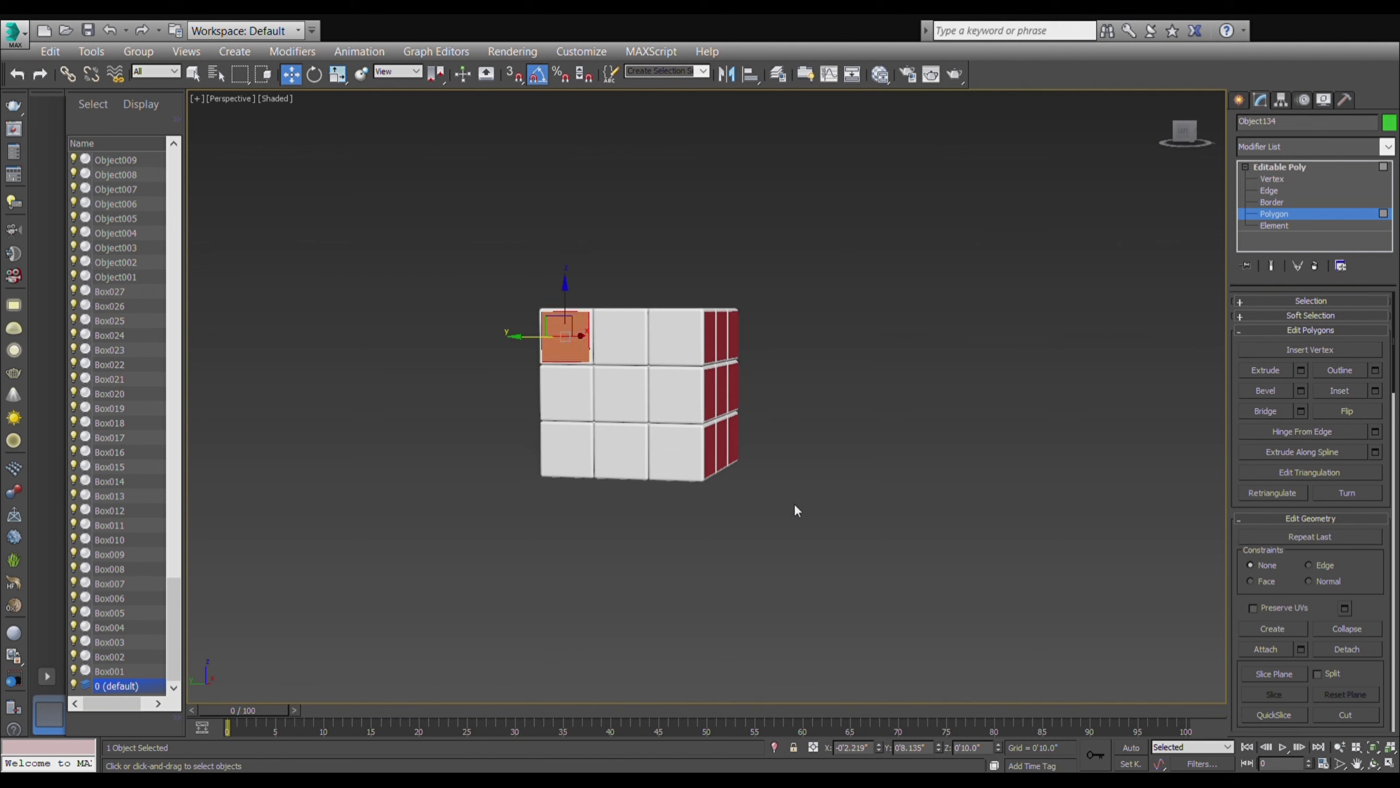
{"action": "left_click", "coordinate": [1273, 213]}
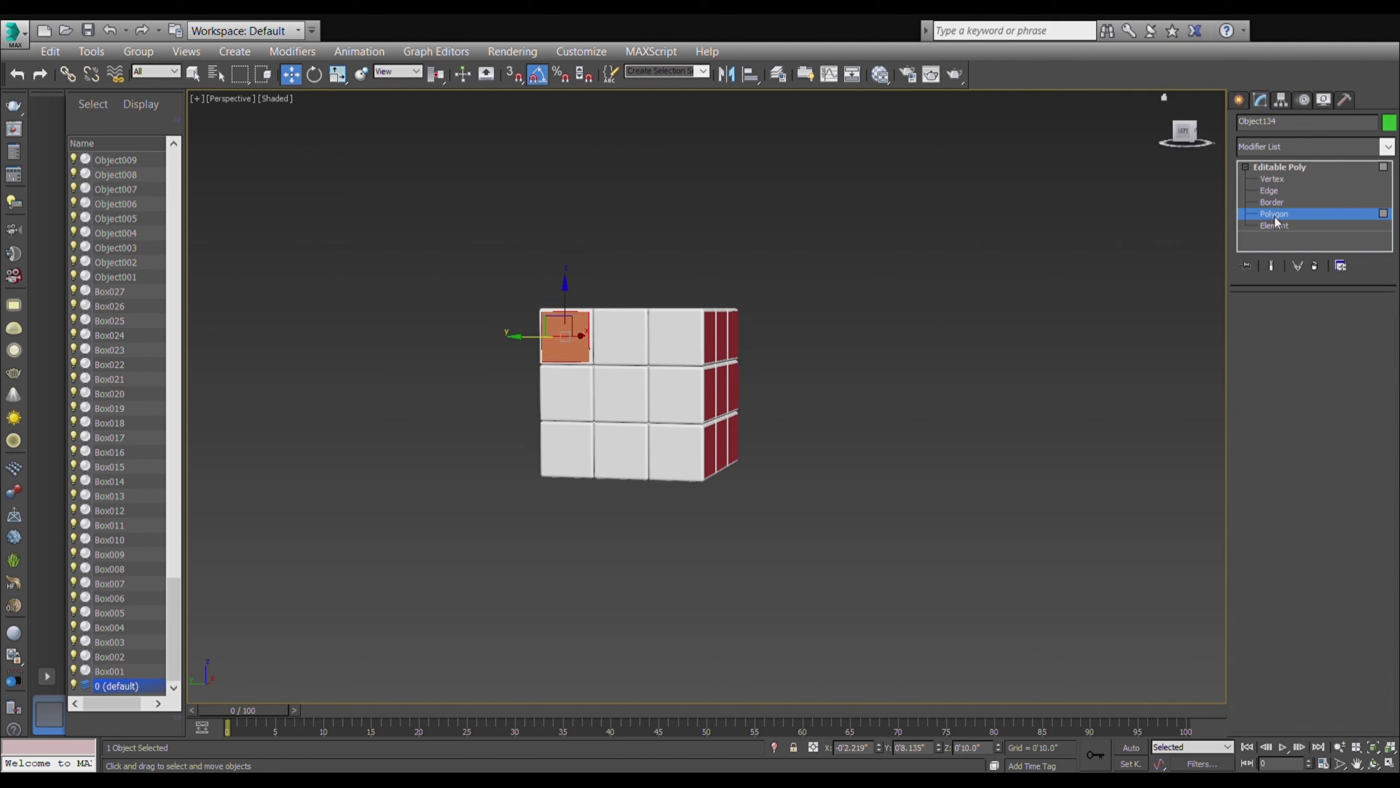
{"action": "left_click", "coordinate": [937, 287]}
- Colour the front faces of Object080, the top-right piece and the middle-left piece green
{"action": "left_click", "coordinate": [639, 354]}
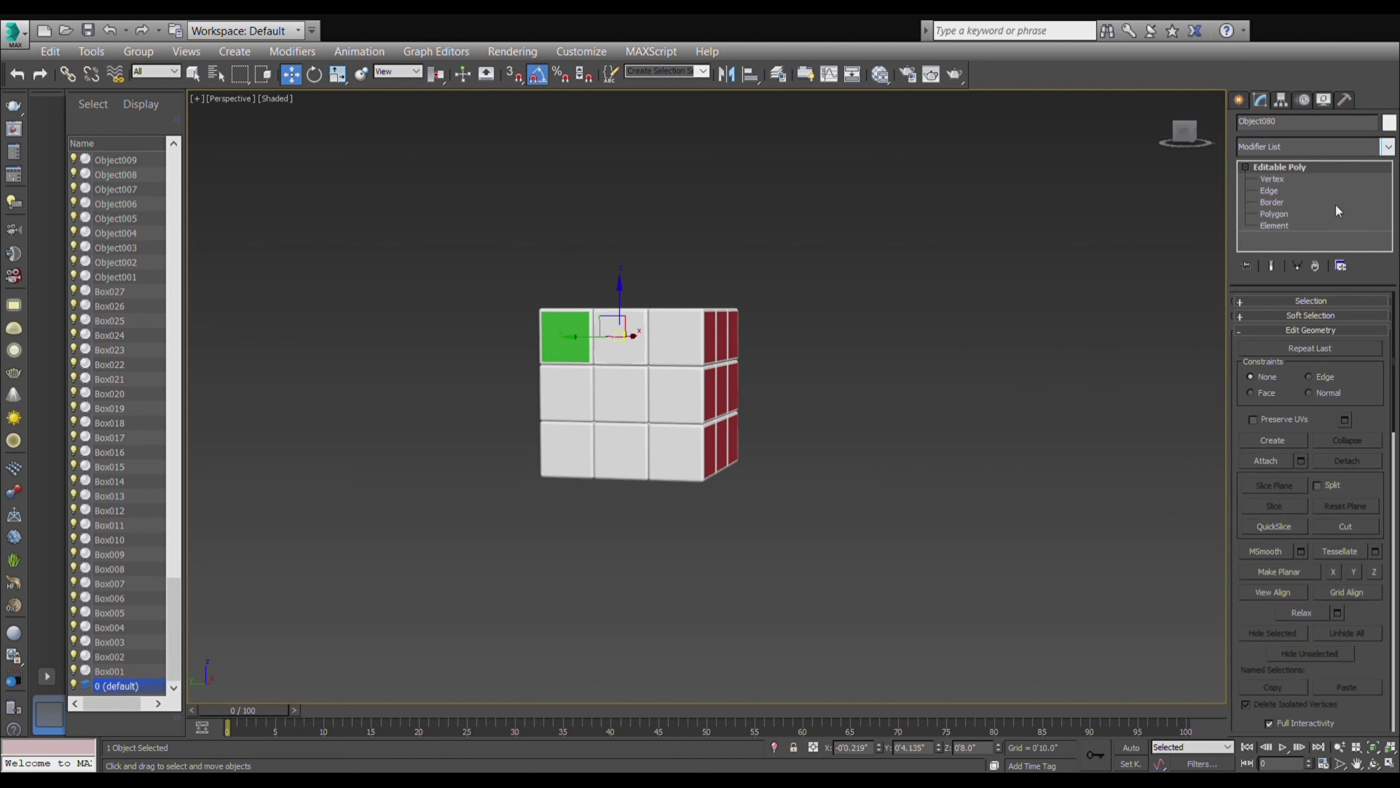
{"action": "left_click", "coordinate": [1278, 215]}
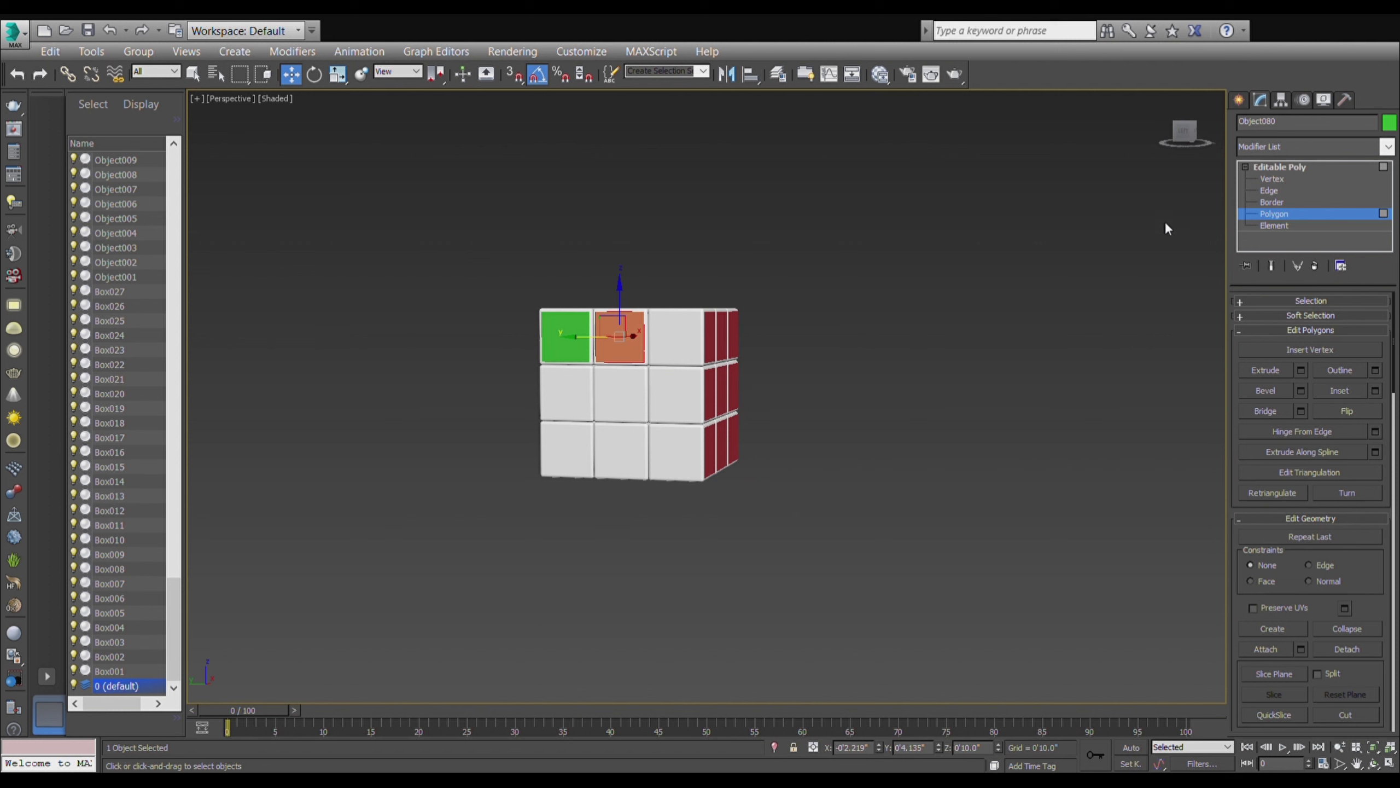
{"action": "left_click", "coordinate": [867, 379]}
{"action": "left_click", "coordinate": [669, 337]}
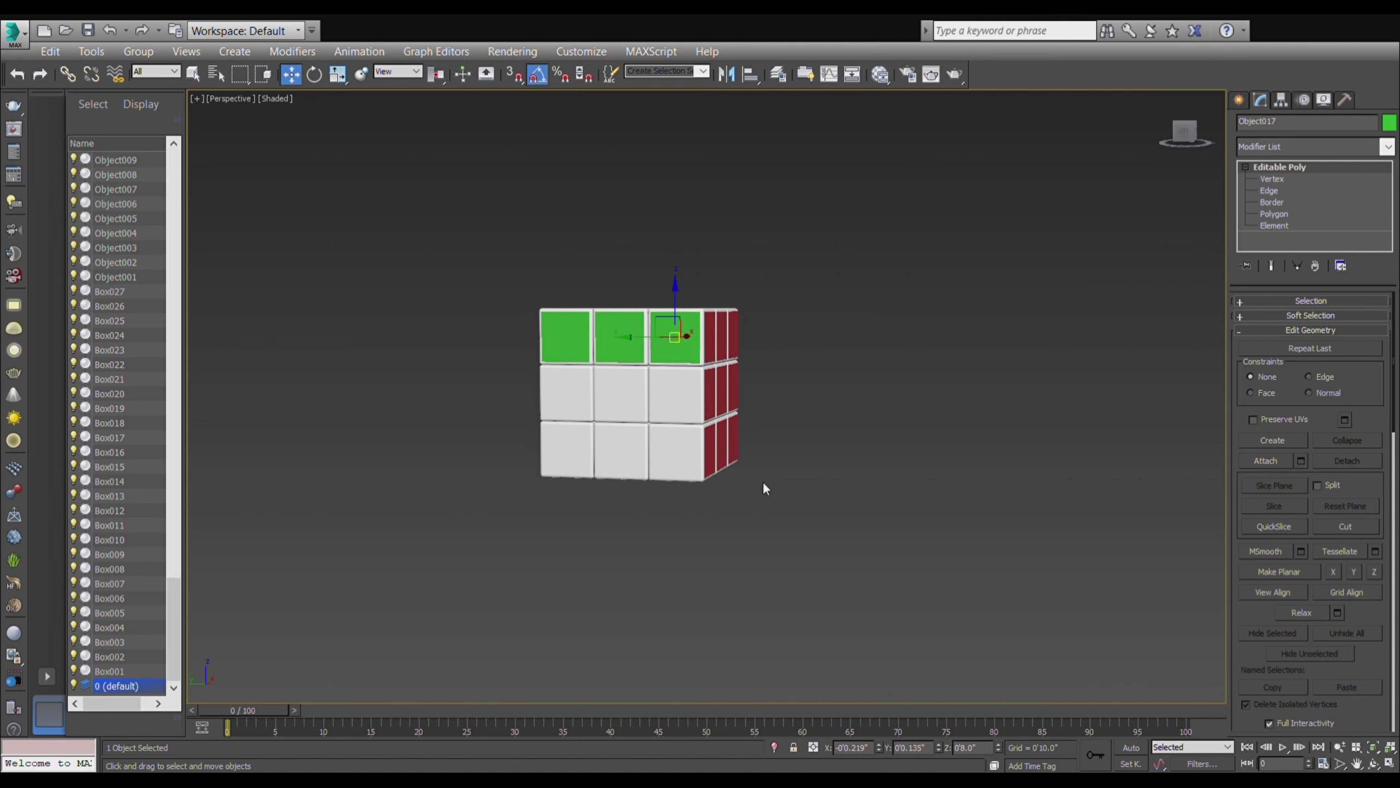
{"action": "left_click", "coordinate": [584, 409]}
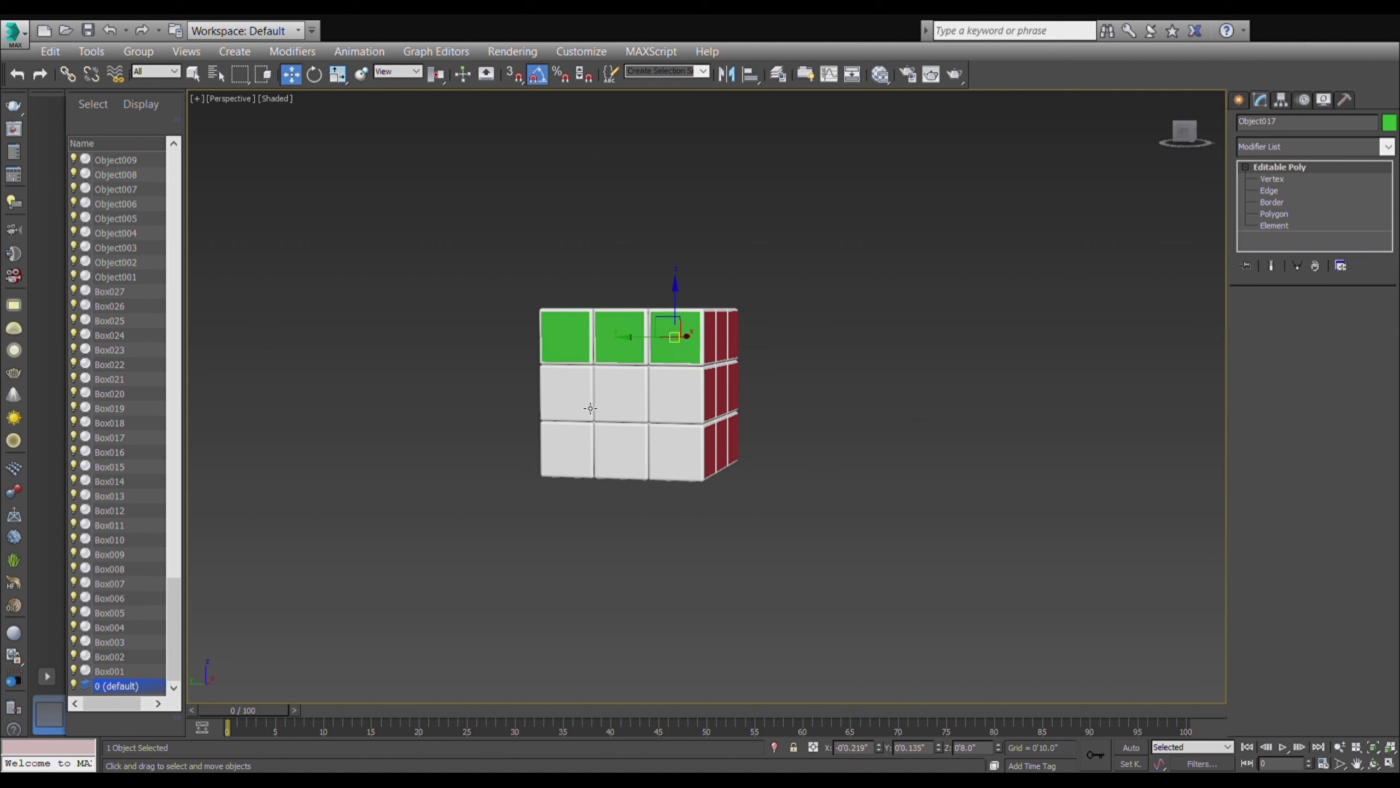
{"action": "left_click", "coordinate": [1274, 213]}
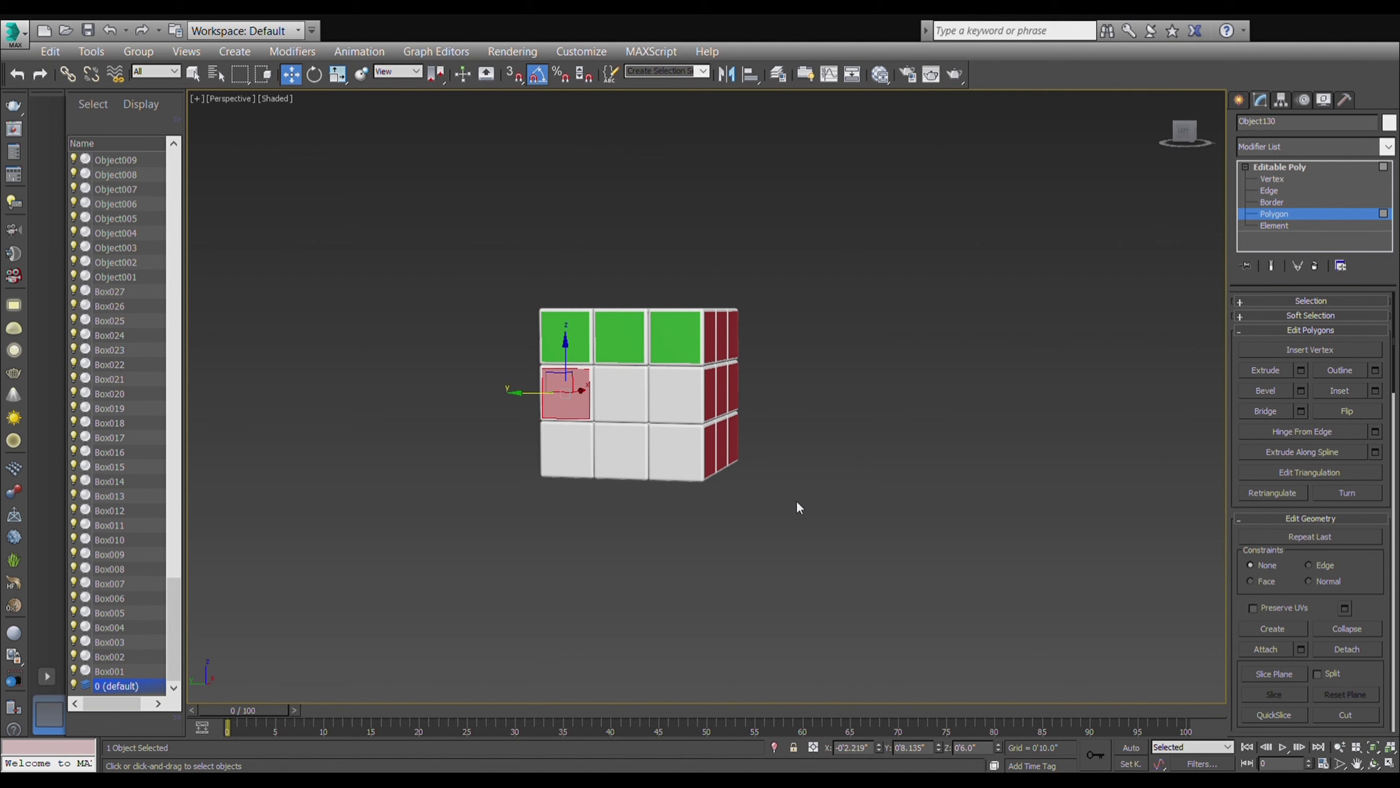
{"action": "key", "text": "ctrl+d"}
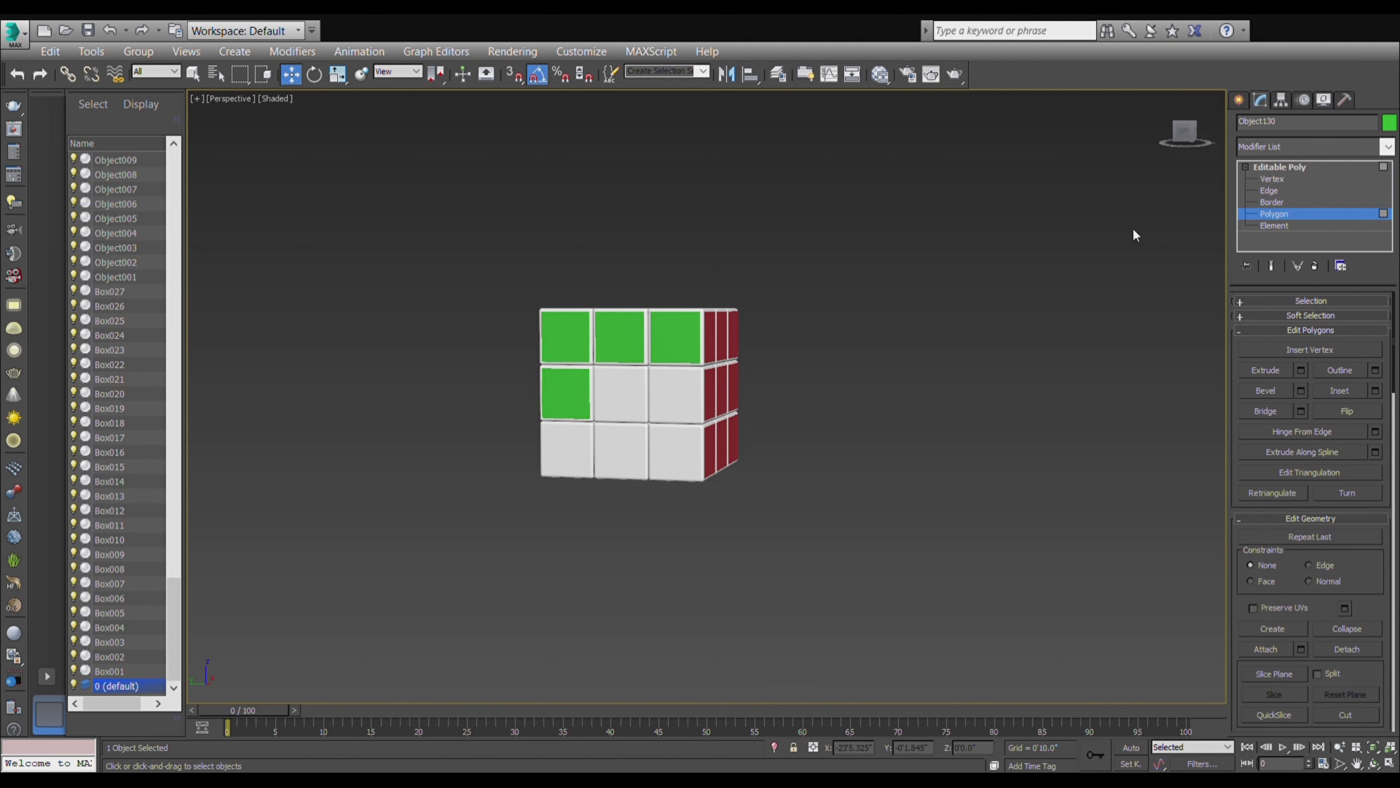
{"action": "left_click", "coordinate": [1268, 202]}
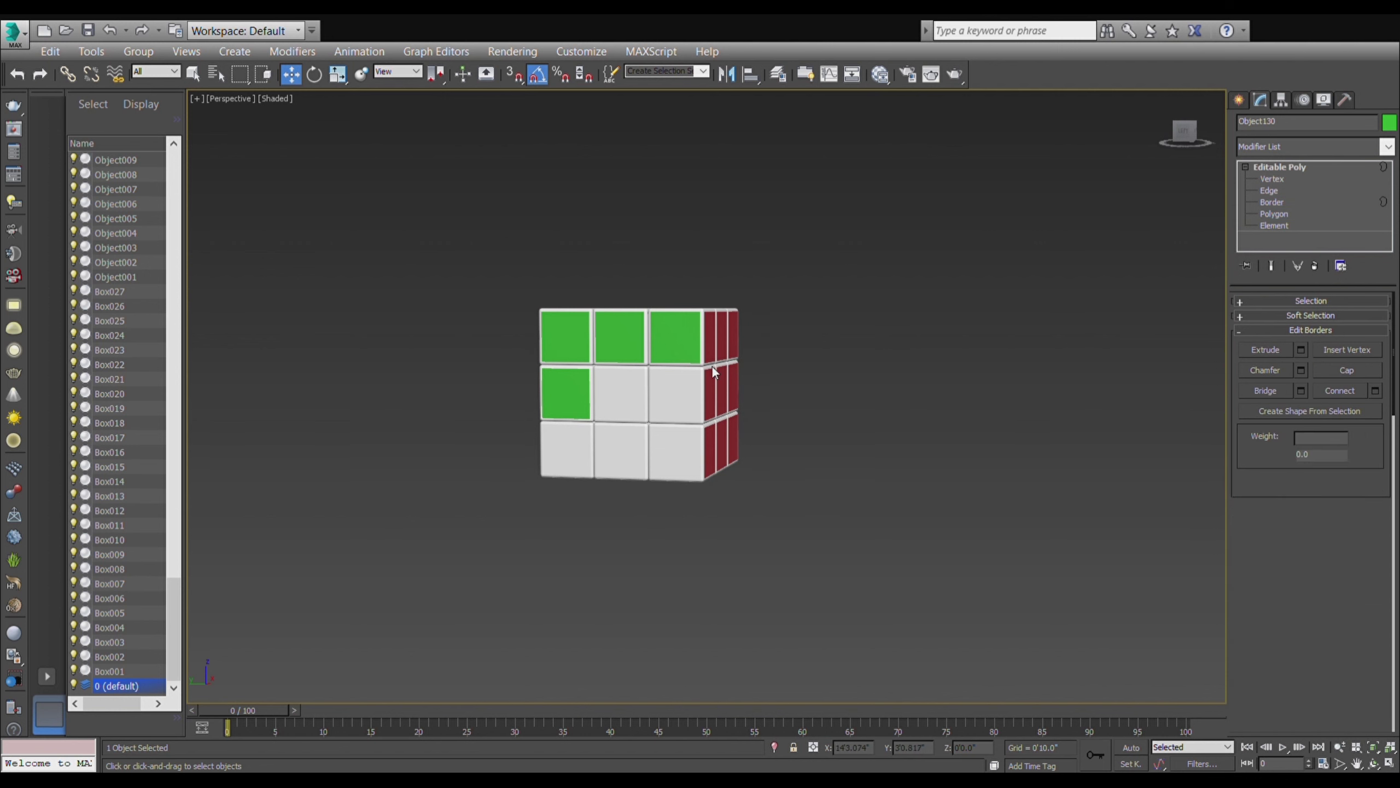
- Colour the centre and middle-right front faces green
{"action": "left_click", "coordinate": [623, 413]}
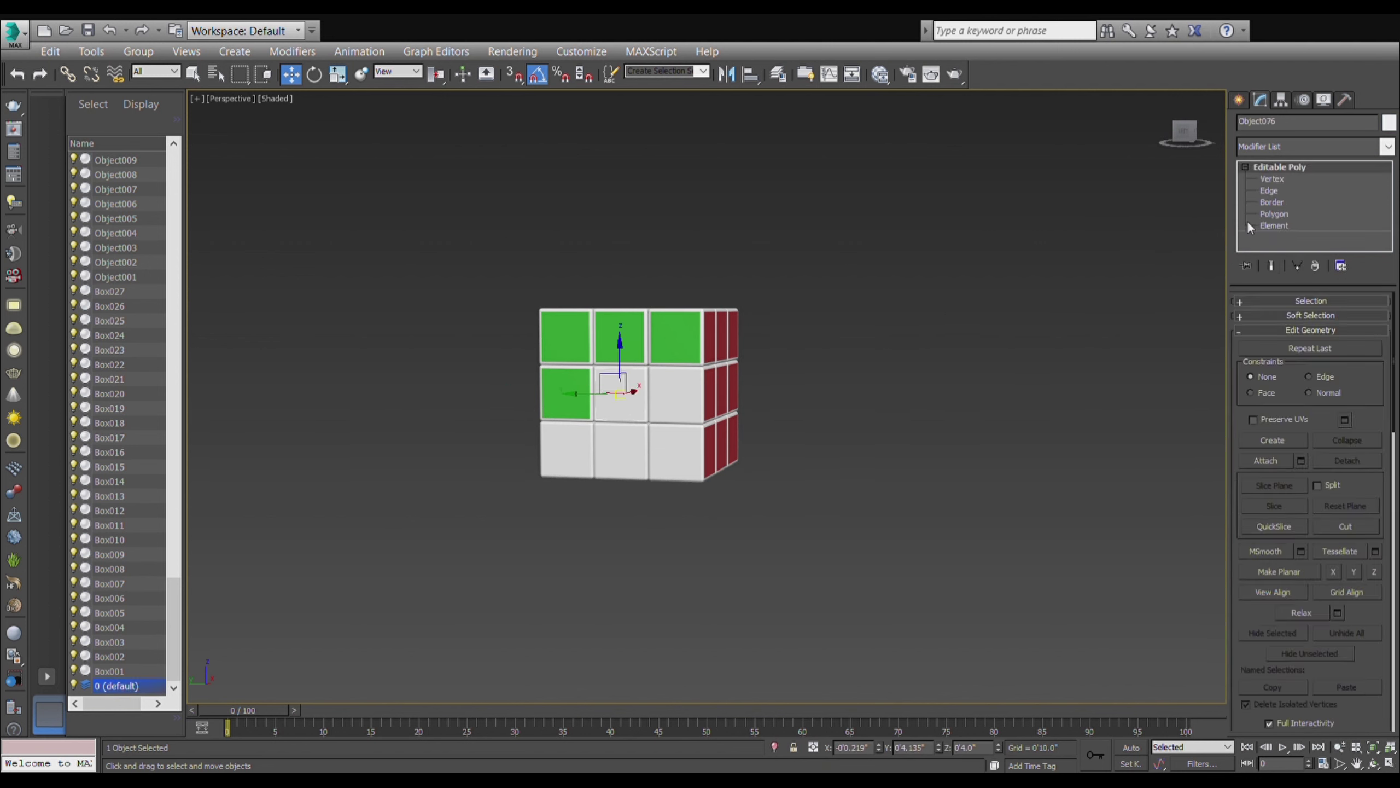
{"action": "left_click", "coordinate": [1273, 214]}
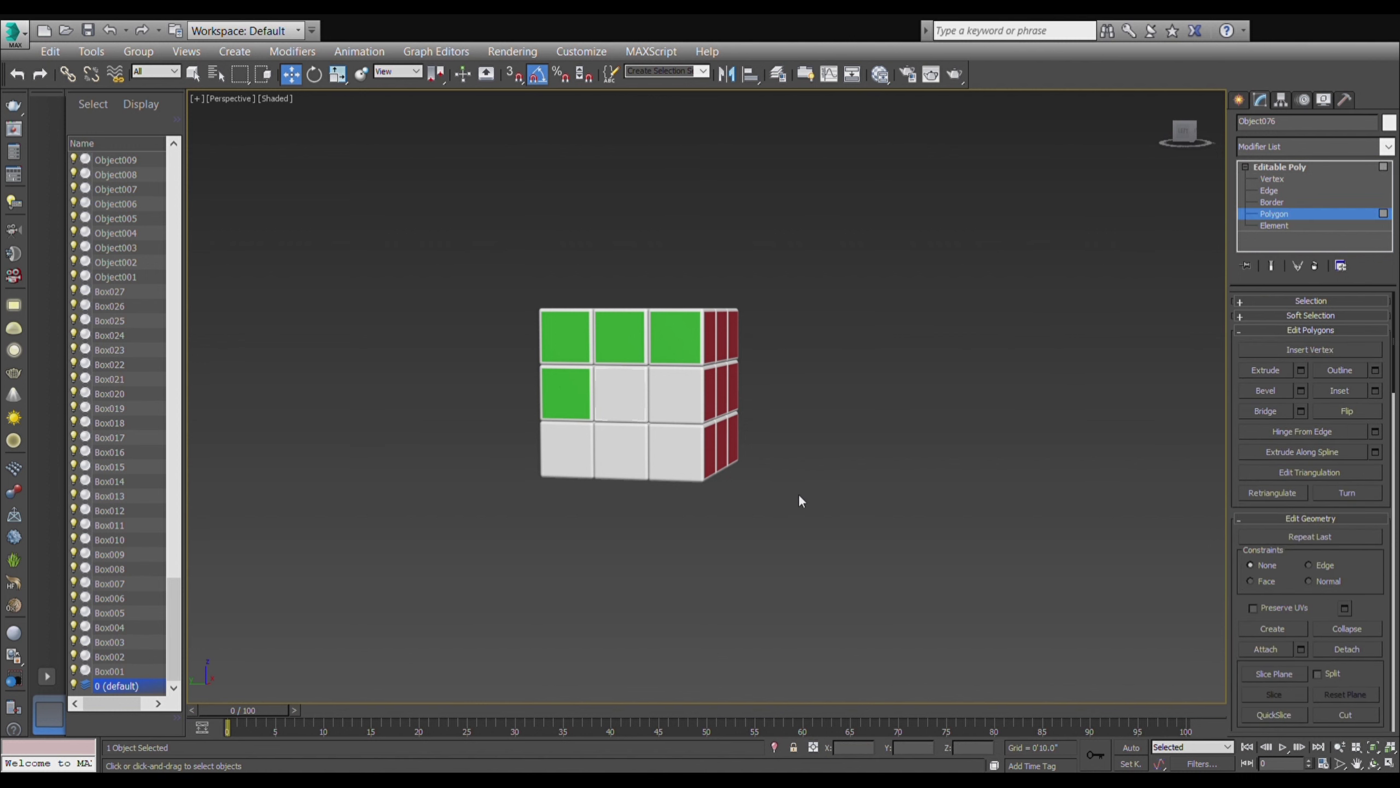
{"action": "left_click", "coordinate": [1262, 215]}
{"action": "left_click", "coordinate": [689, 412]}
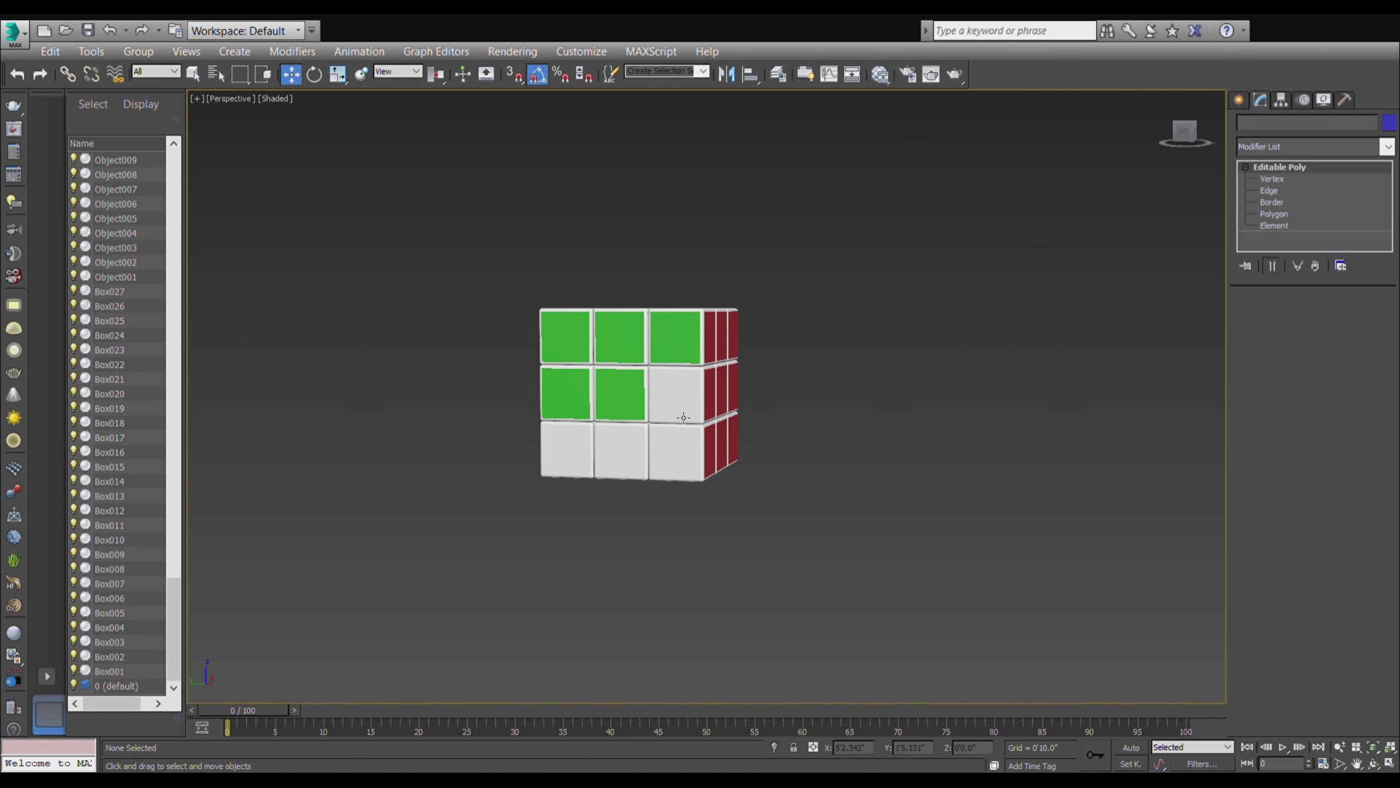
{"action": "left_click", "coordinate": [1268, 216]}
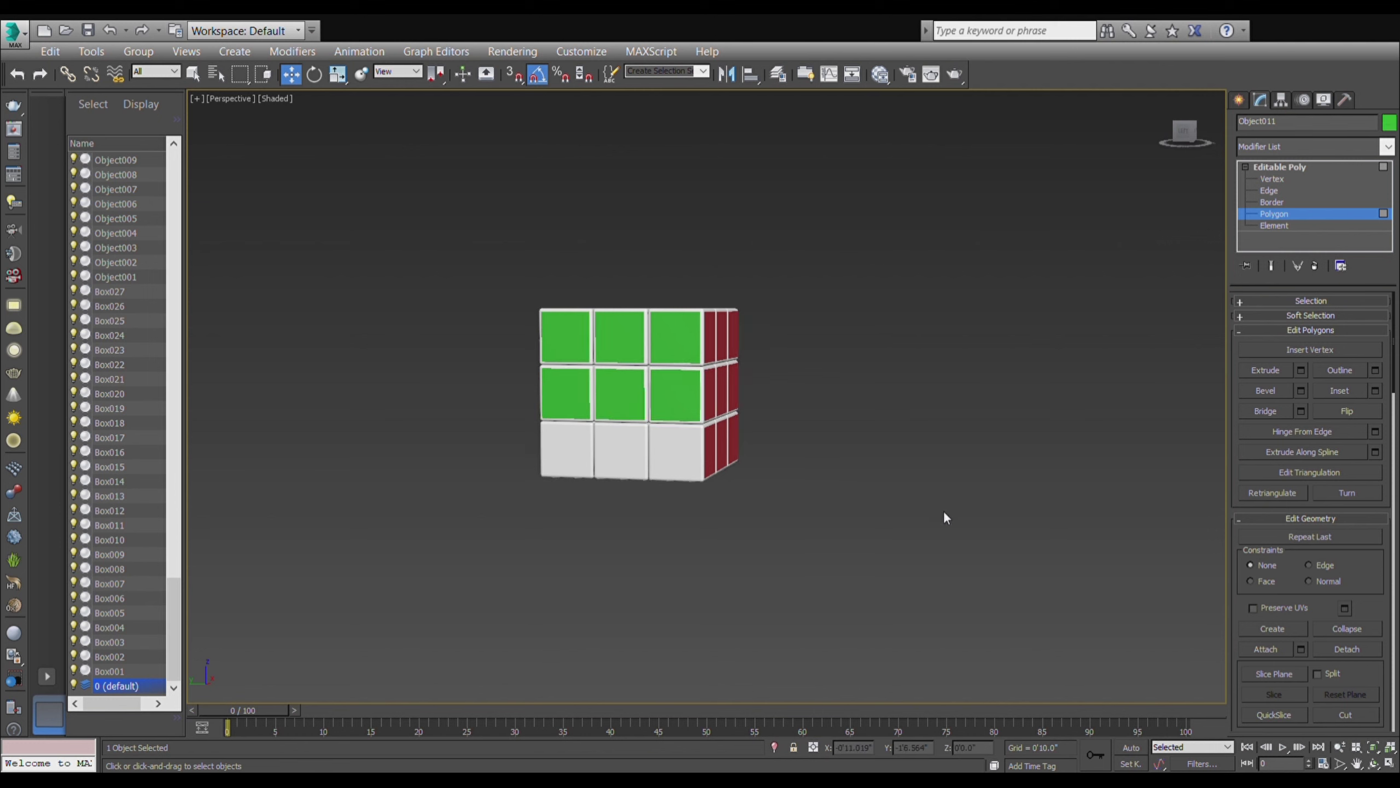
{"action": "left_click", "coordinate": [1273, 214]}
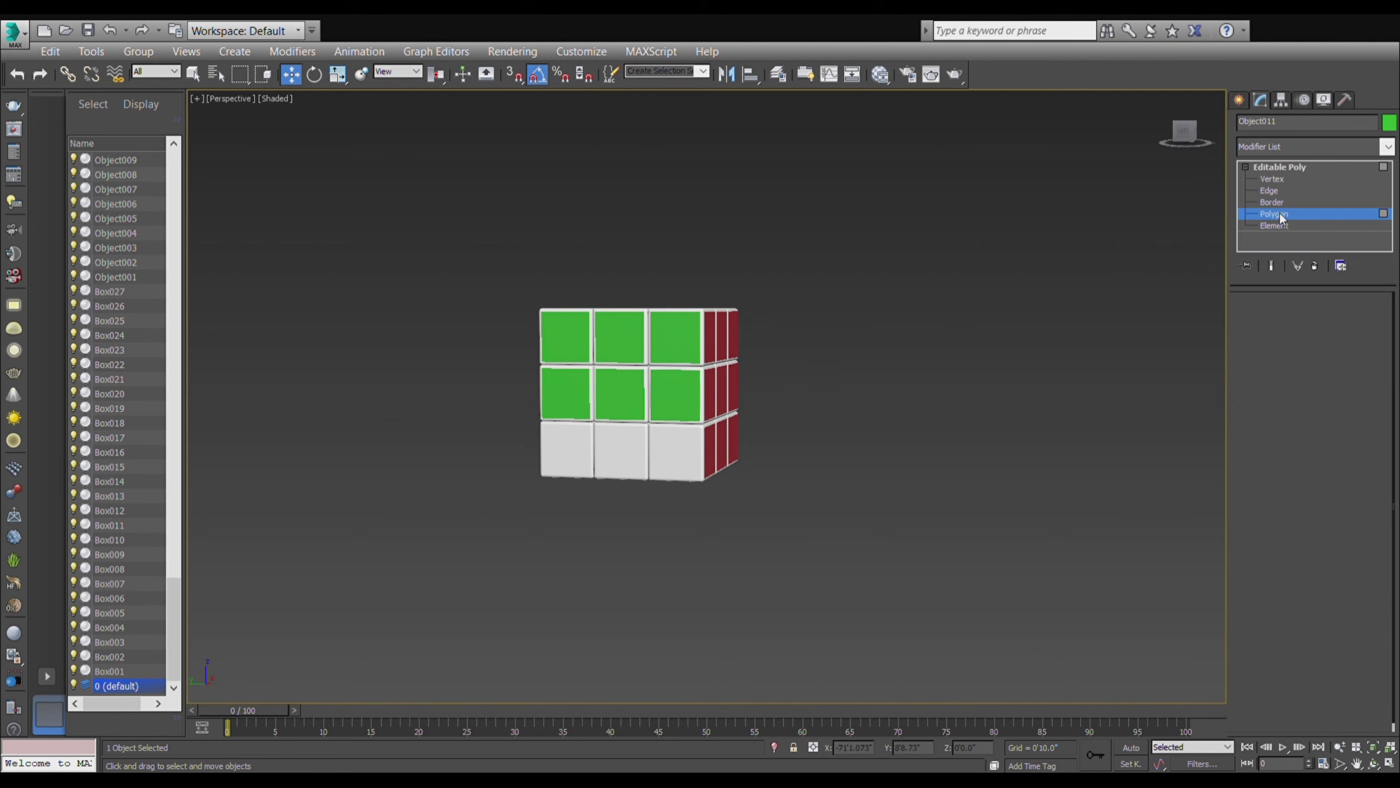
{"action": "left_click", "coordinate": [937, 331]}
- Colour the bottom-left, bottom-middle and bottom-right front faces green
{"action": "left_click", "coordinate": [588, 463]}
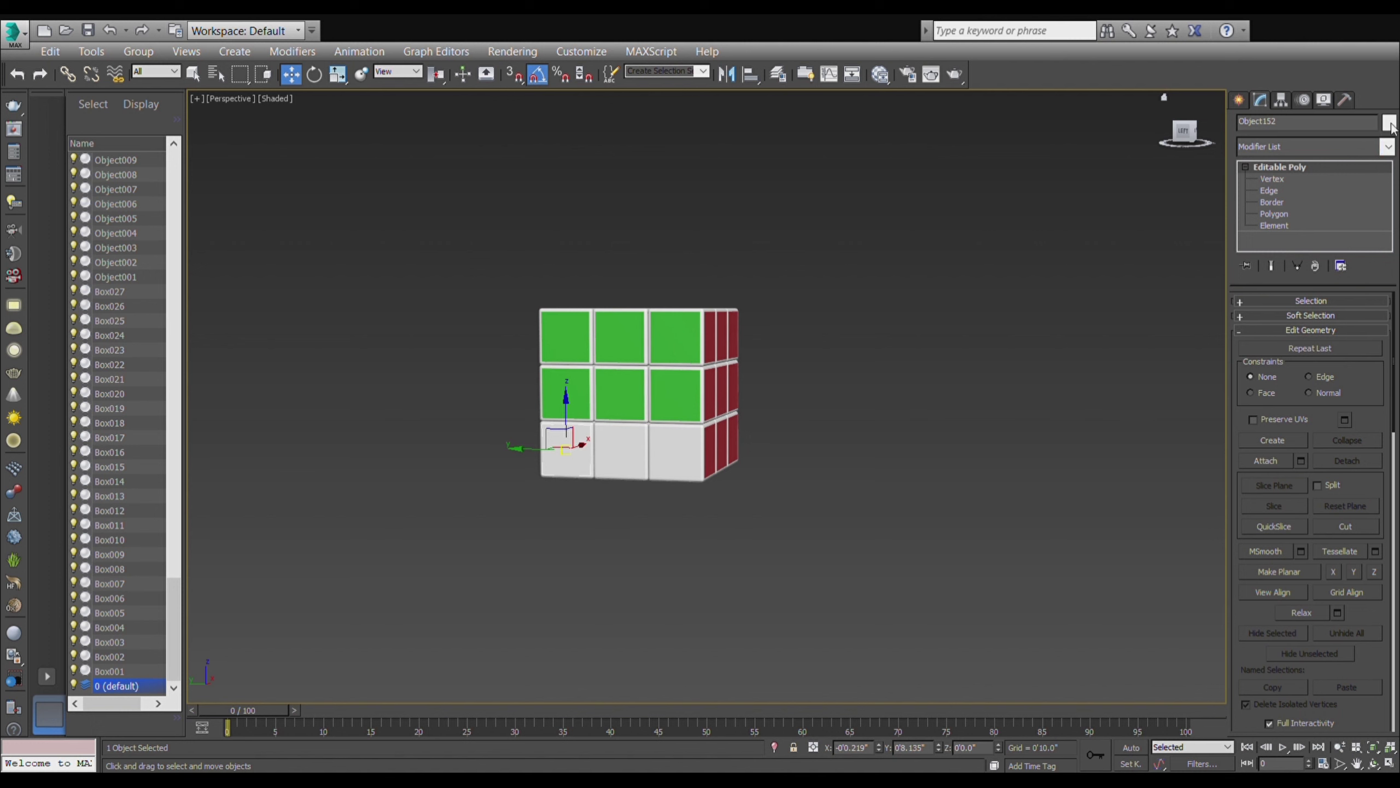
{"action": "left_click", "coordinate": [1274, 214]}
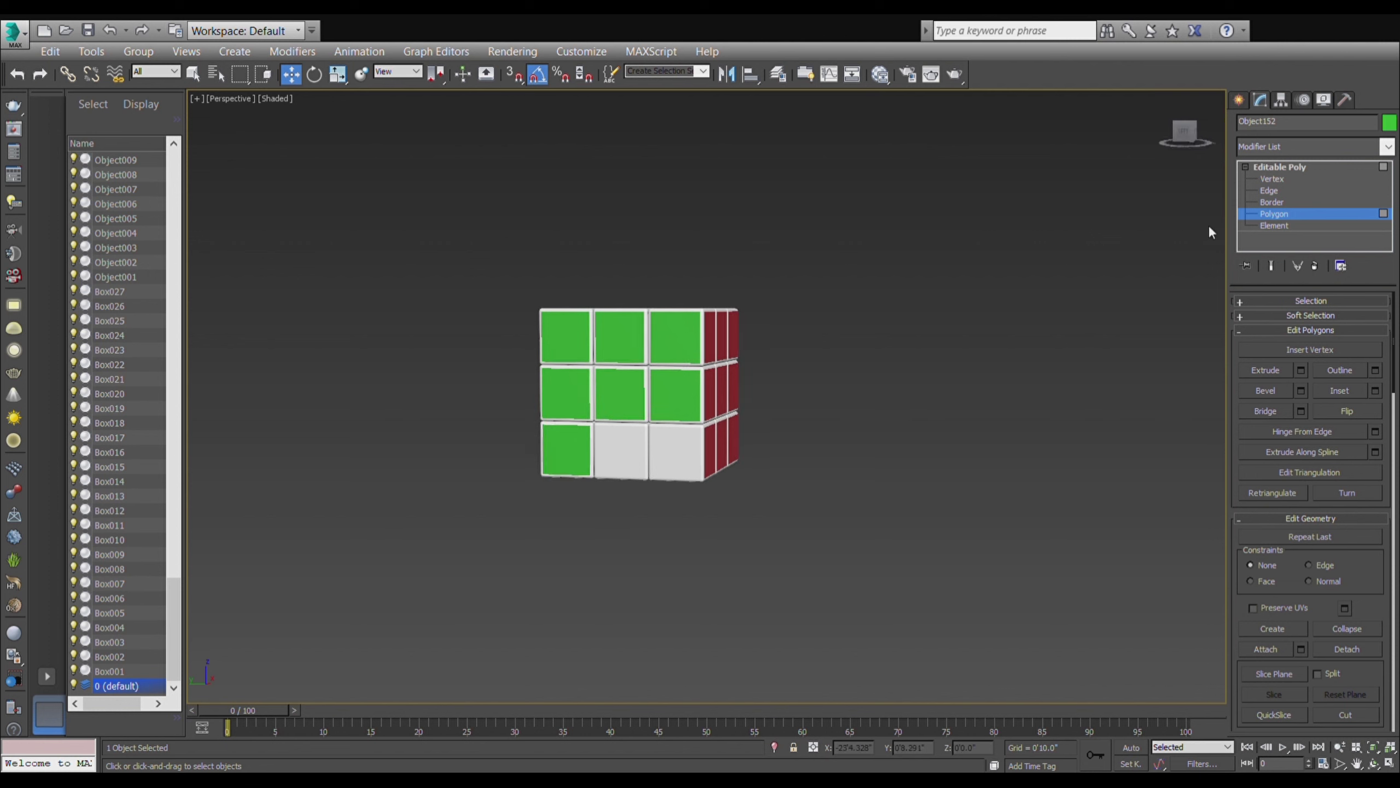
{"action": "left_click", "coordinate": [1270, 217]}
{"action": "left_click", "coordinate": [1086, 372]}
{"action": "left_click", "coordinate": [635, 470]}
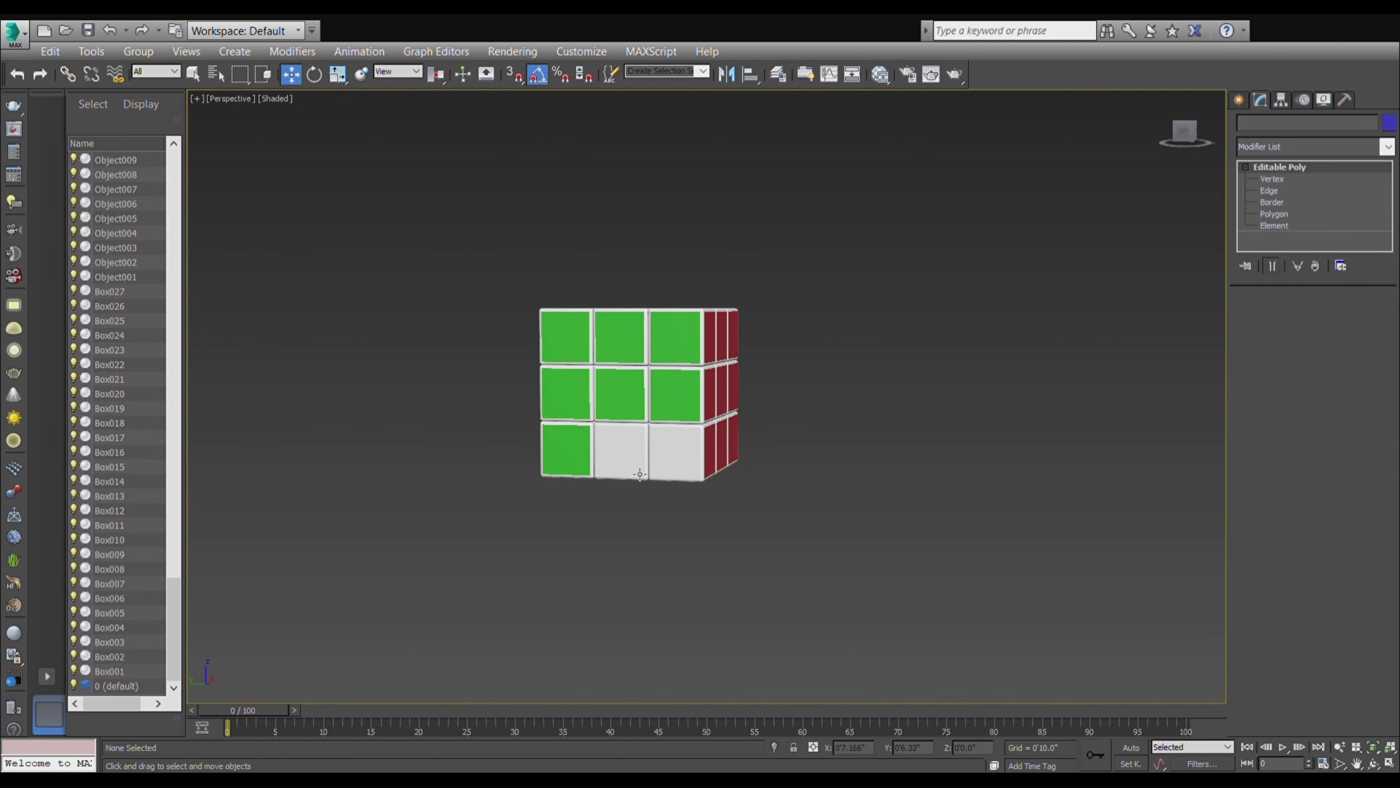
{"action": "left_click", "coordinate": [1279, 215]}
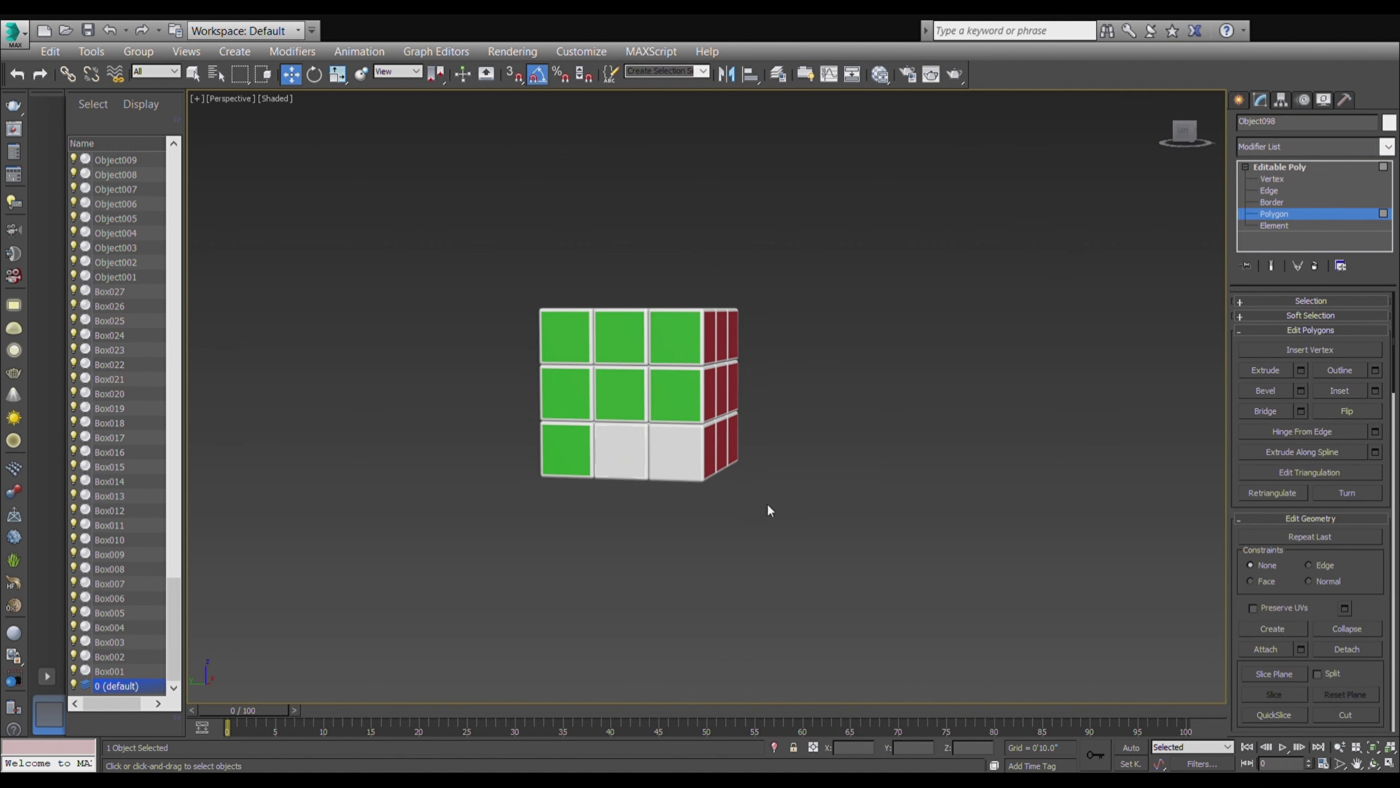
{"action": "left_click", "coordinate": [1283, 212]}
{"action": "left_click", "coordinate": [1035, 416]}
{"action": "left_click", "coordinate": [704, 452]}
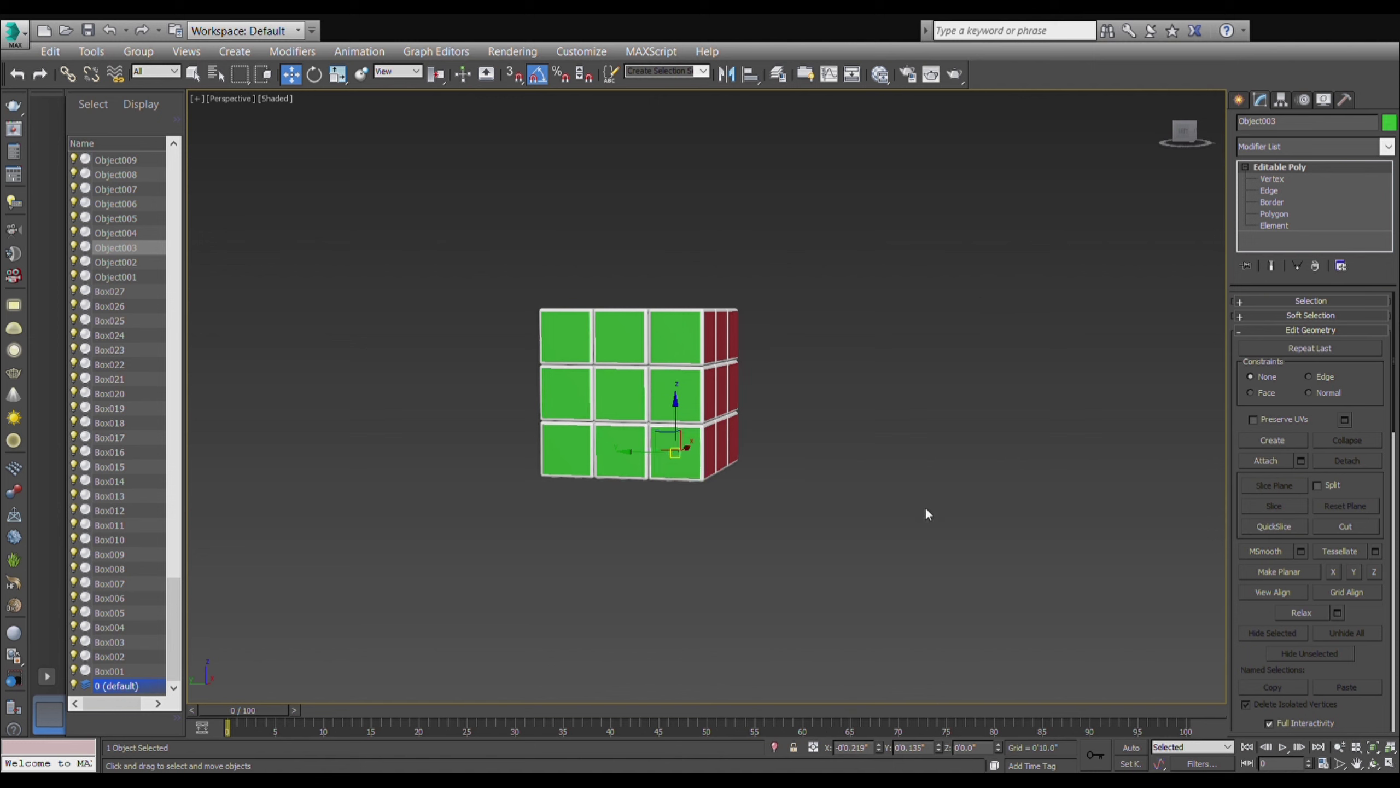
{"action": "left_click", "coordinate": [717, 495]}
- Orbit to the opposite side and colour the top row's three front faces blue
{"action": "mouse_move", "coordinate": [809, 509]}
{"action": "middle_mouse_down", "text": "alt"}
{"action": "mouse_move", "coordinate": [744, 531]}
{"action": "mouse_move", "coordinate": [620, 489]}
{"action": "mouse_move", "coordinate": [566, 490]}
{"action": "mouse_move", "coordinate": [497, 503]}
{"action": "mouse_move", "coordinate": [458, 546]}
{"action": "mouse_move", "coordinate": [447, 521]}
{"action": "mouse_move", "coordinate": [924, 471]}
{"action": "middle_mouse_up", "text": "alt"}
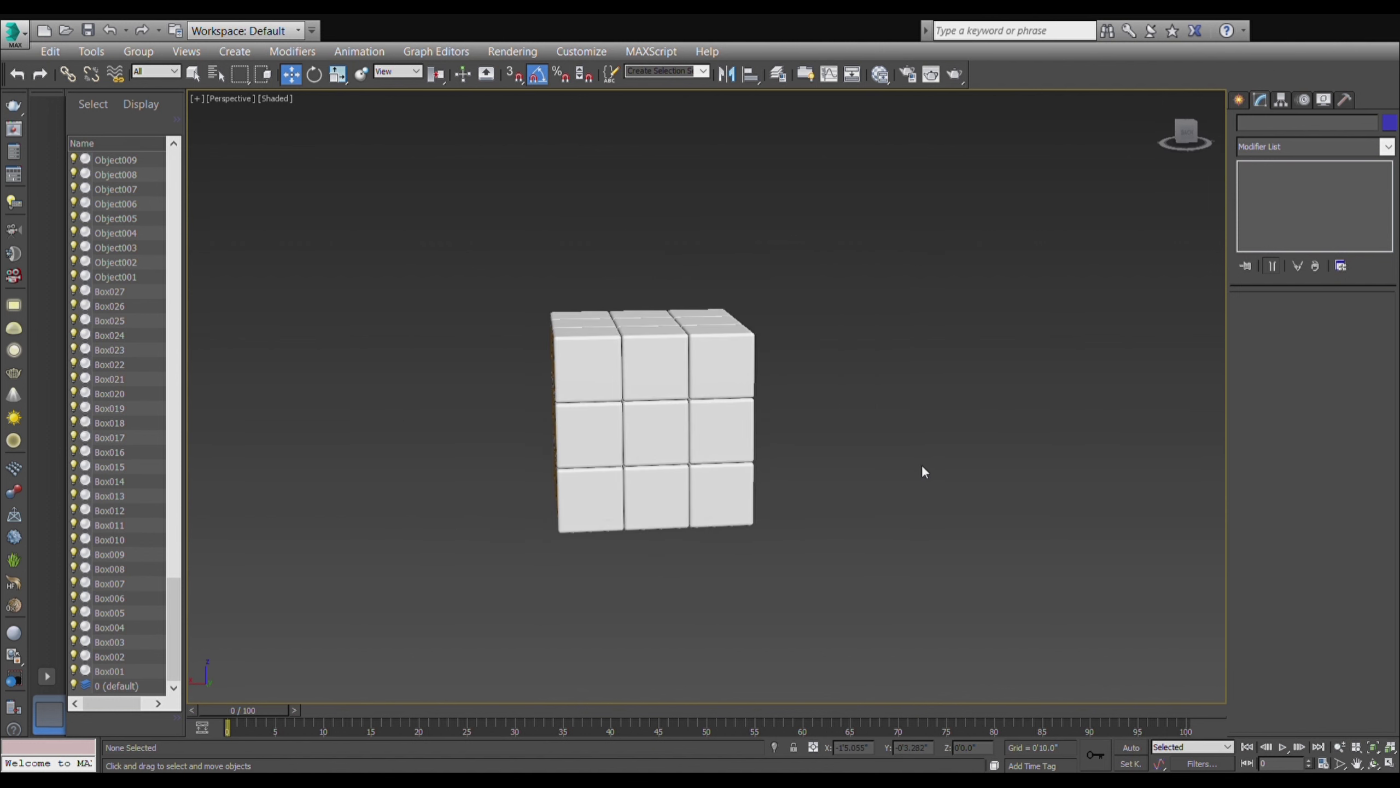
{"action": "left_click", "coordinate": [590, 385]}
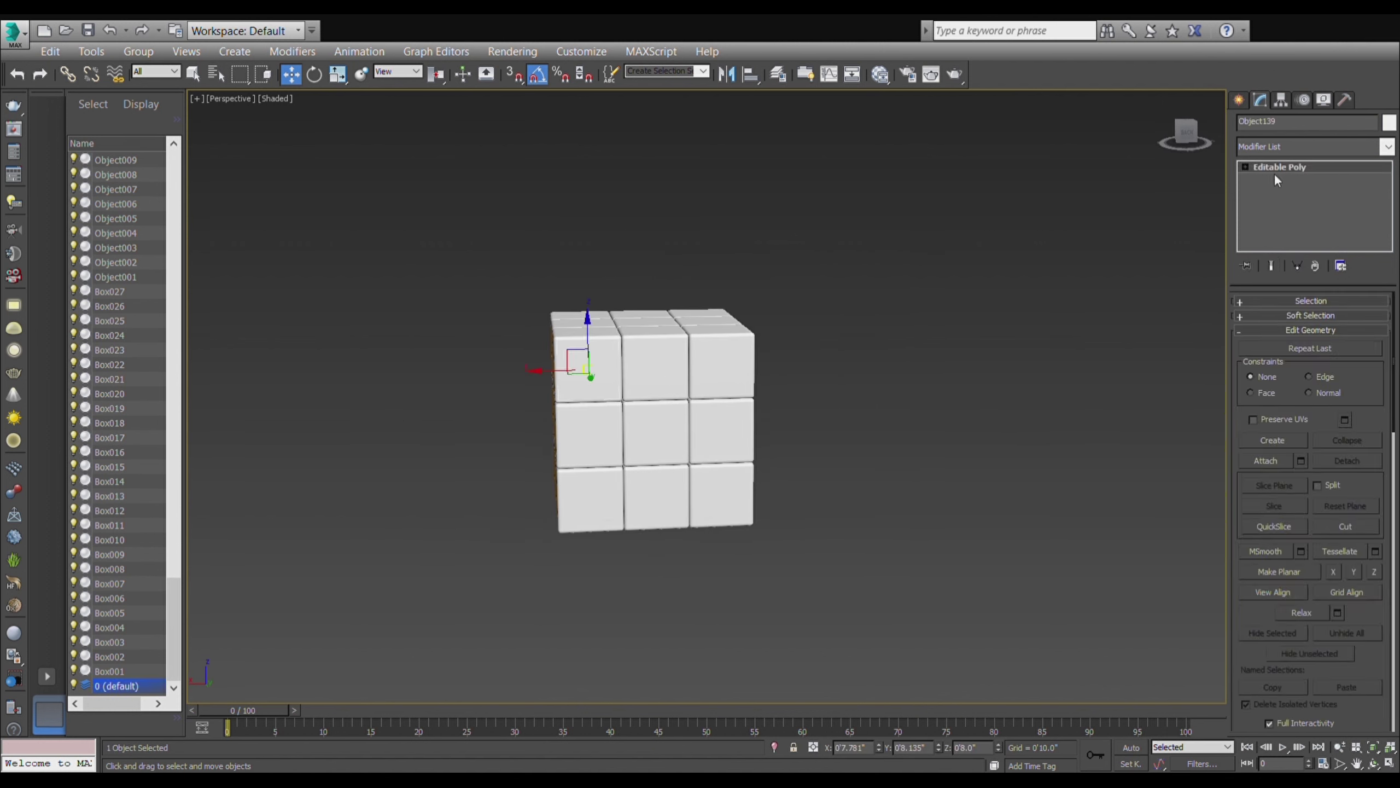
{"action": "left_click", "coordinate": [1246, 167]}
{"action": "left_click", "coordinate": [1273, 214]}
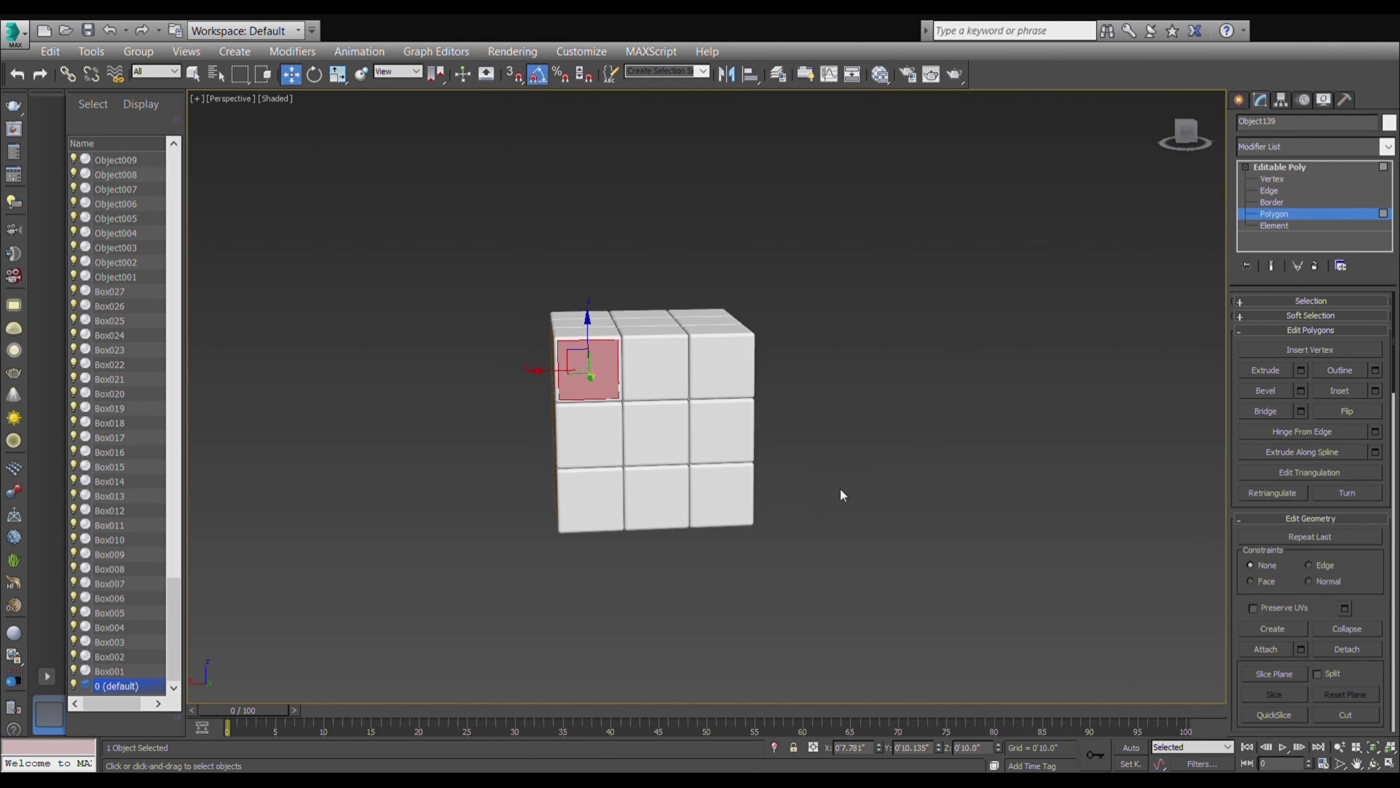
{"action": "left_click", "coordinate": [1017, 490]}
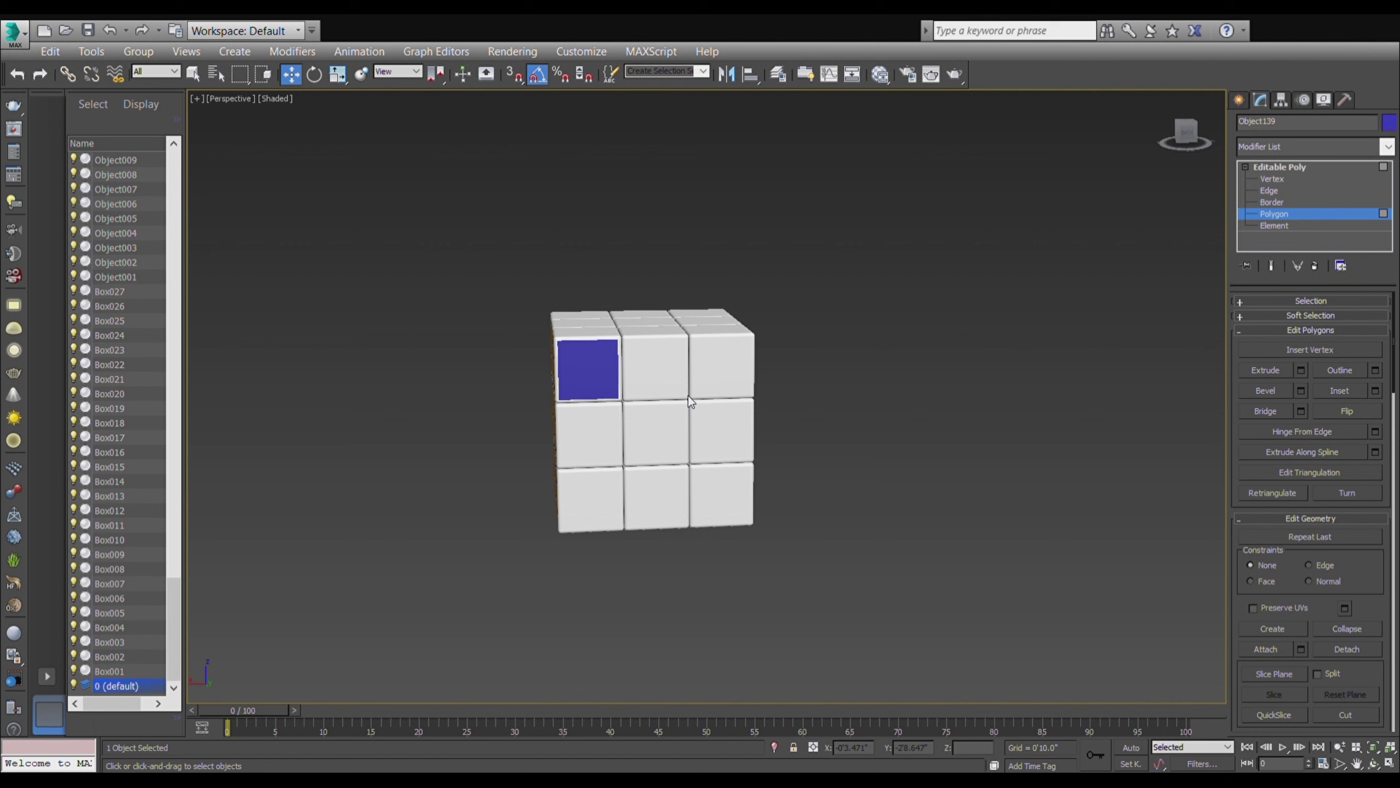
{"action": "left_click", "coordinate": [1291, 217]}
{"action": "left_click", "coordinate": [656, 374]}
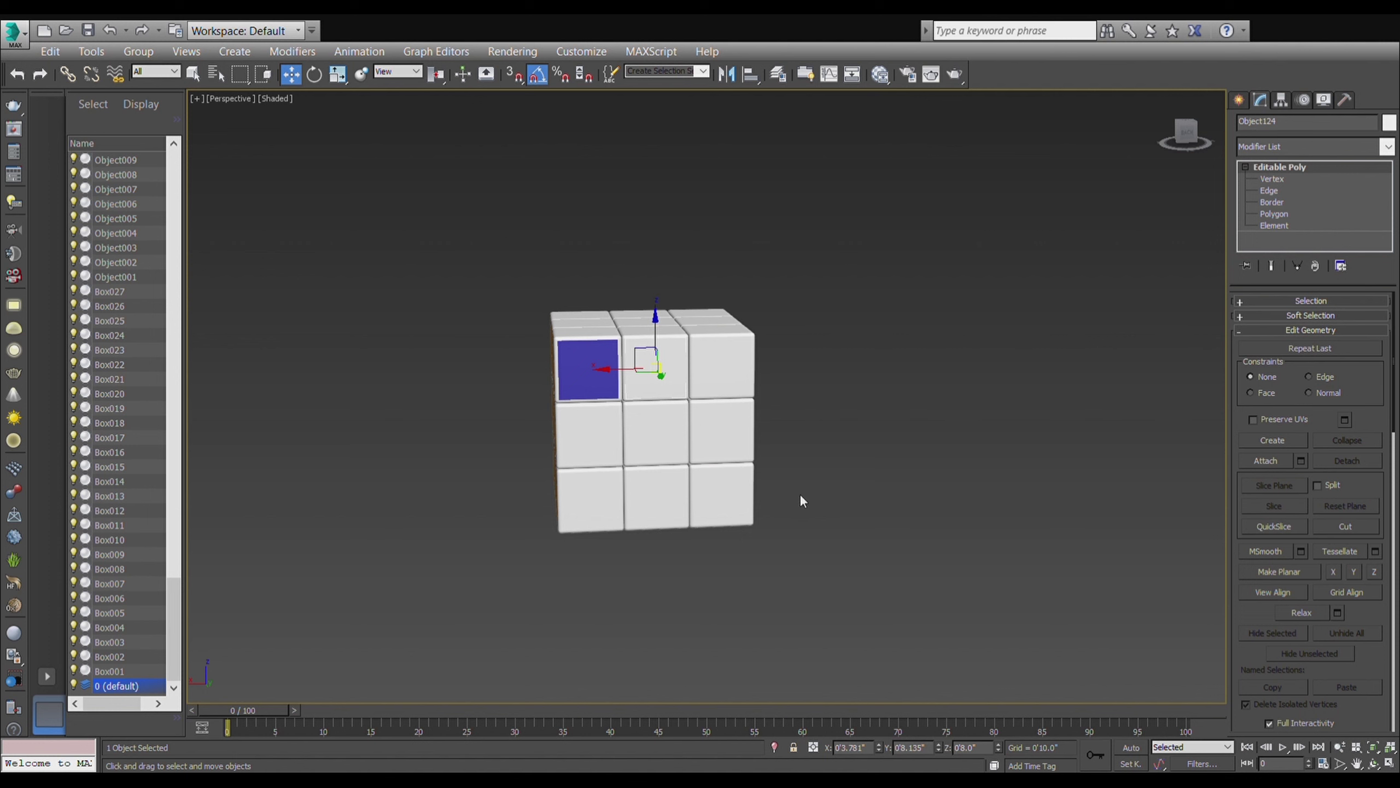
{"action": "left_click", "coordinate": [987, 453]}
{"action": "left_click", "coordinate": [728, 392]}
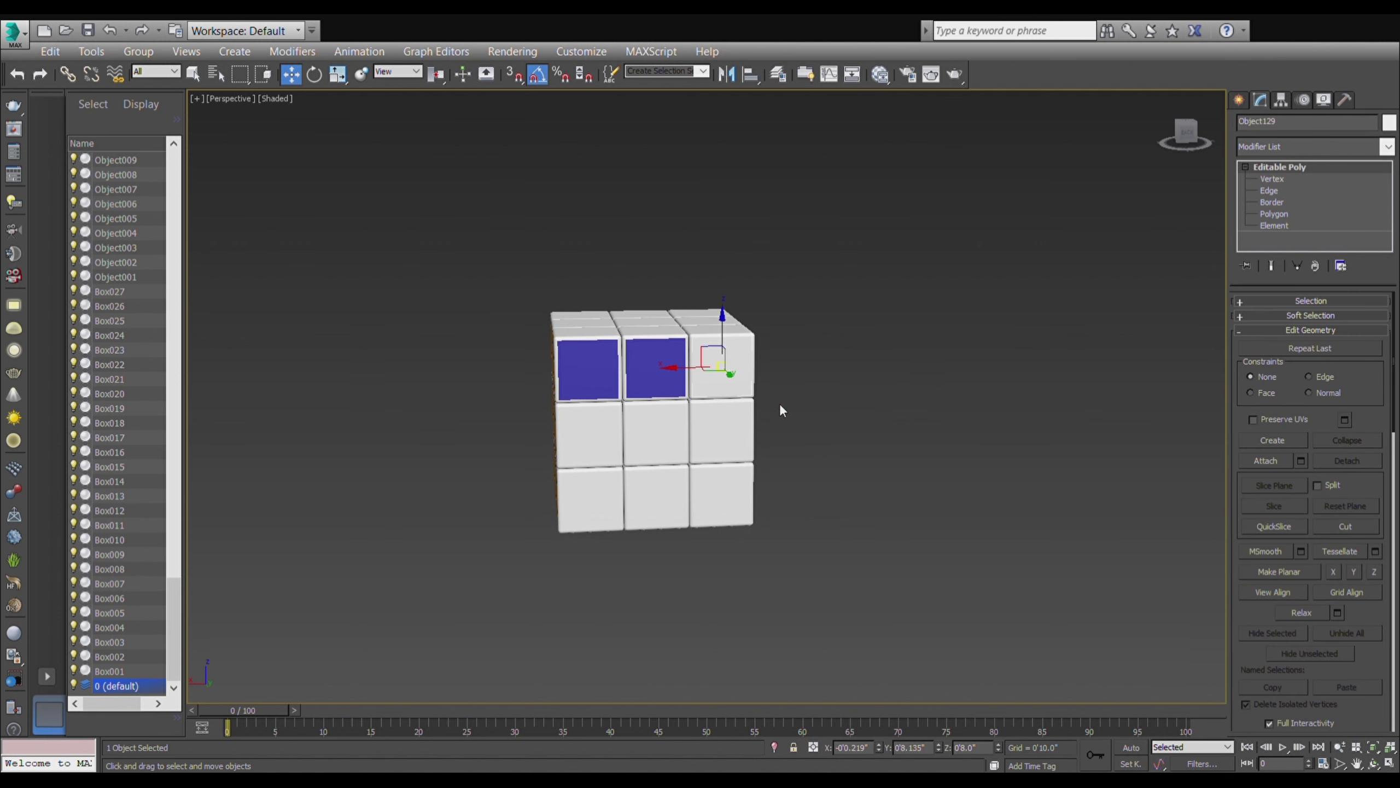
{"action": "left_click", "coordinate": [956, 478]}
- Colour the front faces of the middle-left, centre and middle-right pieces blue
{"action": "left_click", "coordinate": [598, 463]}
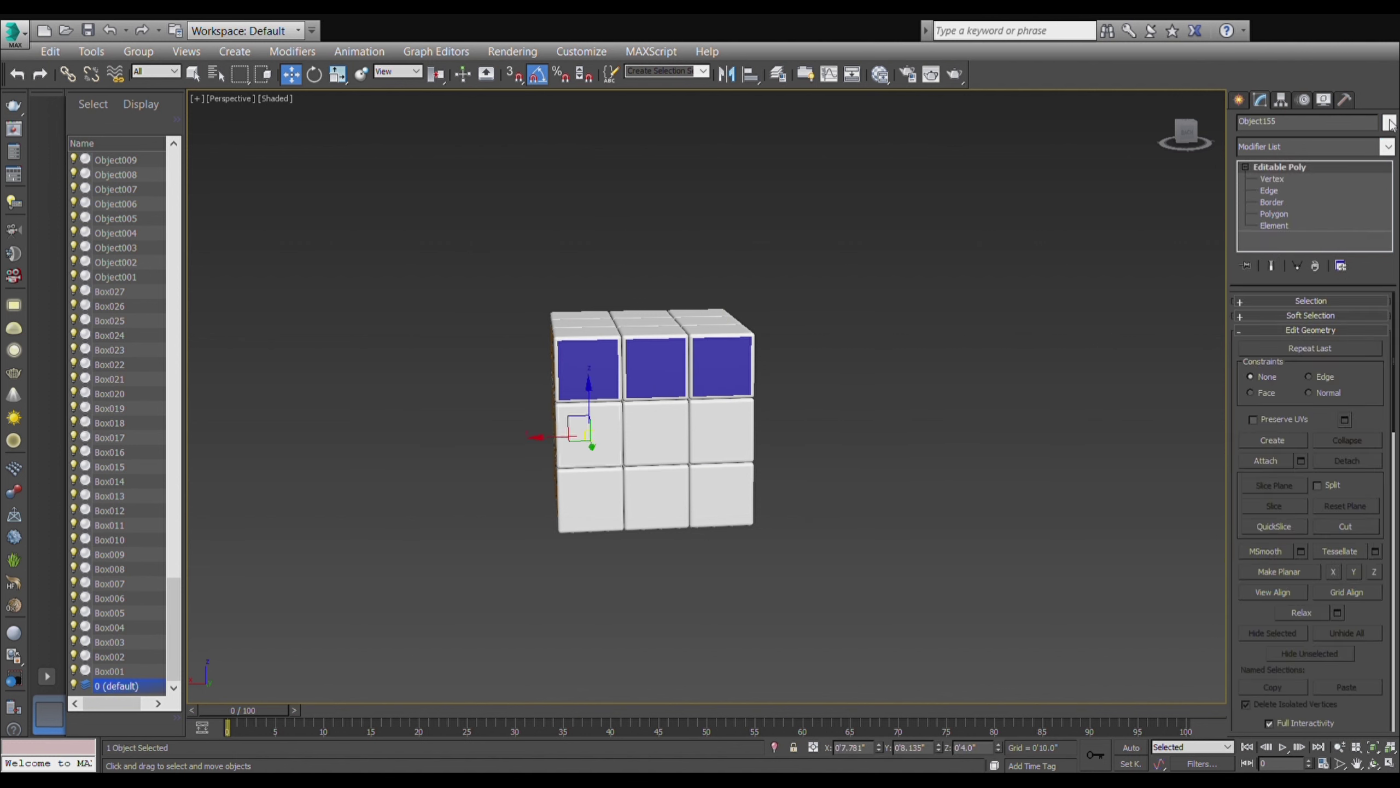
{"action": "left_click", "coordinate": [794, 506]}
{"action": "left_click", "coordinate": [666, 458]}
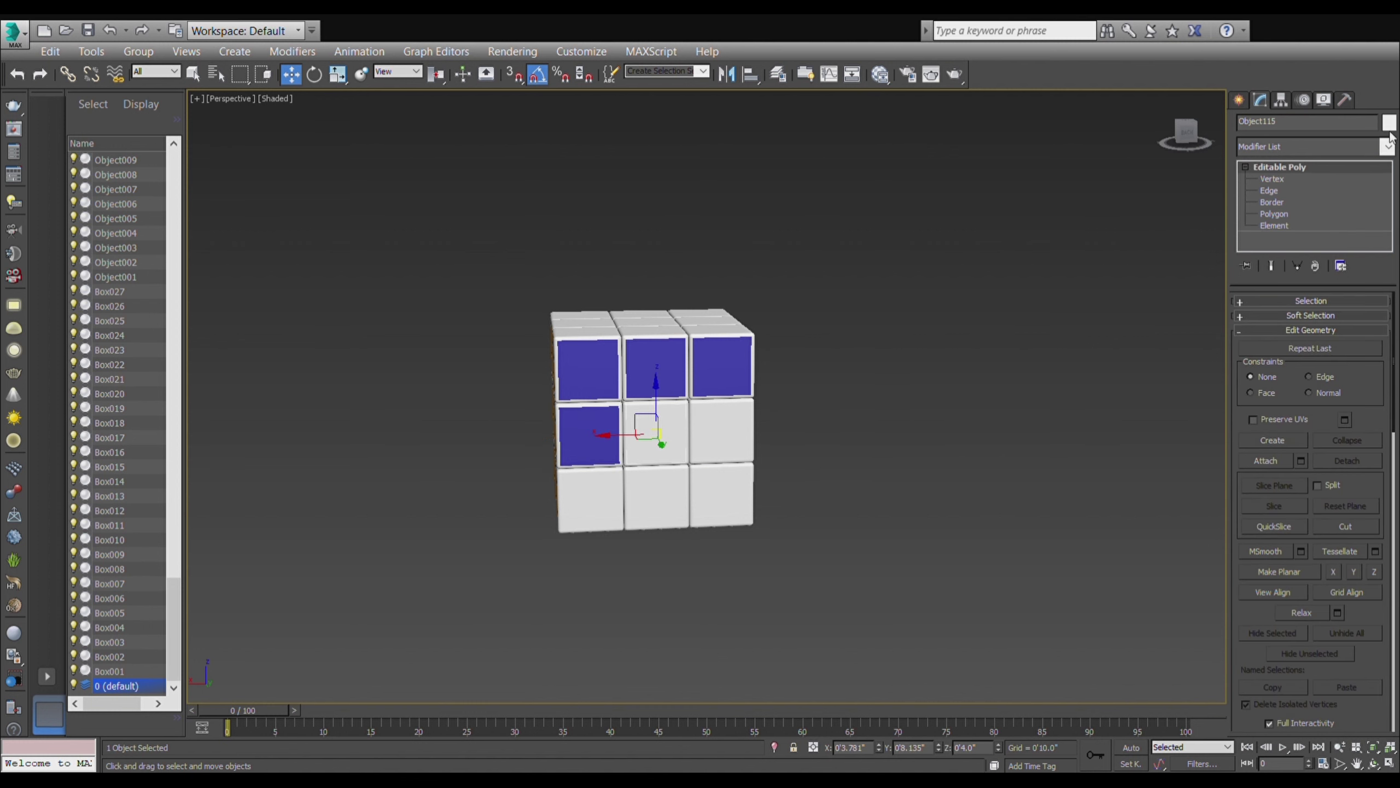
{"action": "left_click", "coordinate": [785, 506]}
{"action": "left_click", "coordinate": [725, 457]}
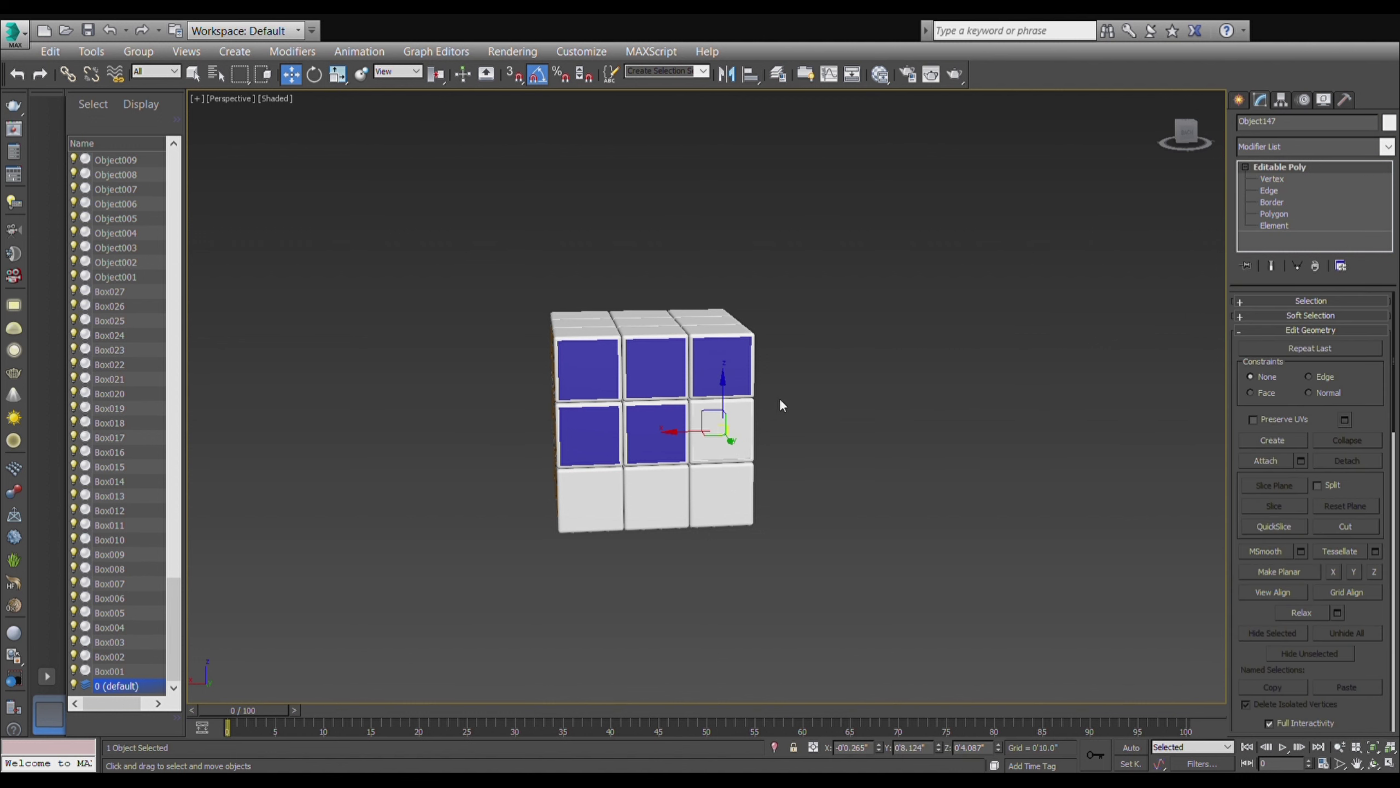
{"action": "left_click", "coordinate": [797, 502]}
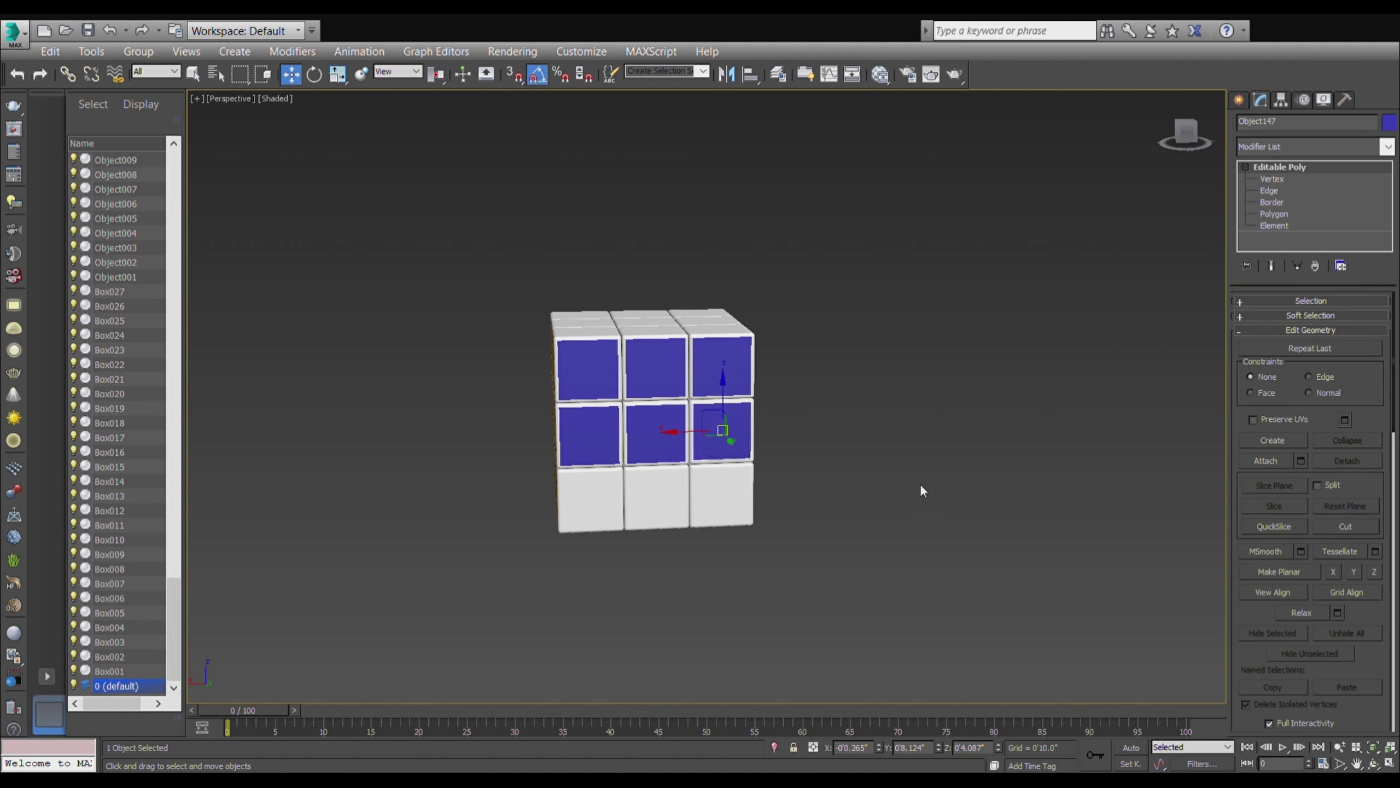
- Colour the bottom-row front faces blue, ending in face editing on the bottom-right piece
{"action": "left_click", "coordinate": [601, 526]}
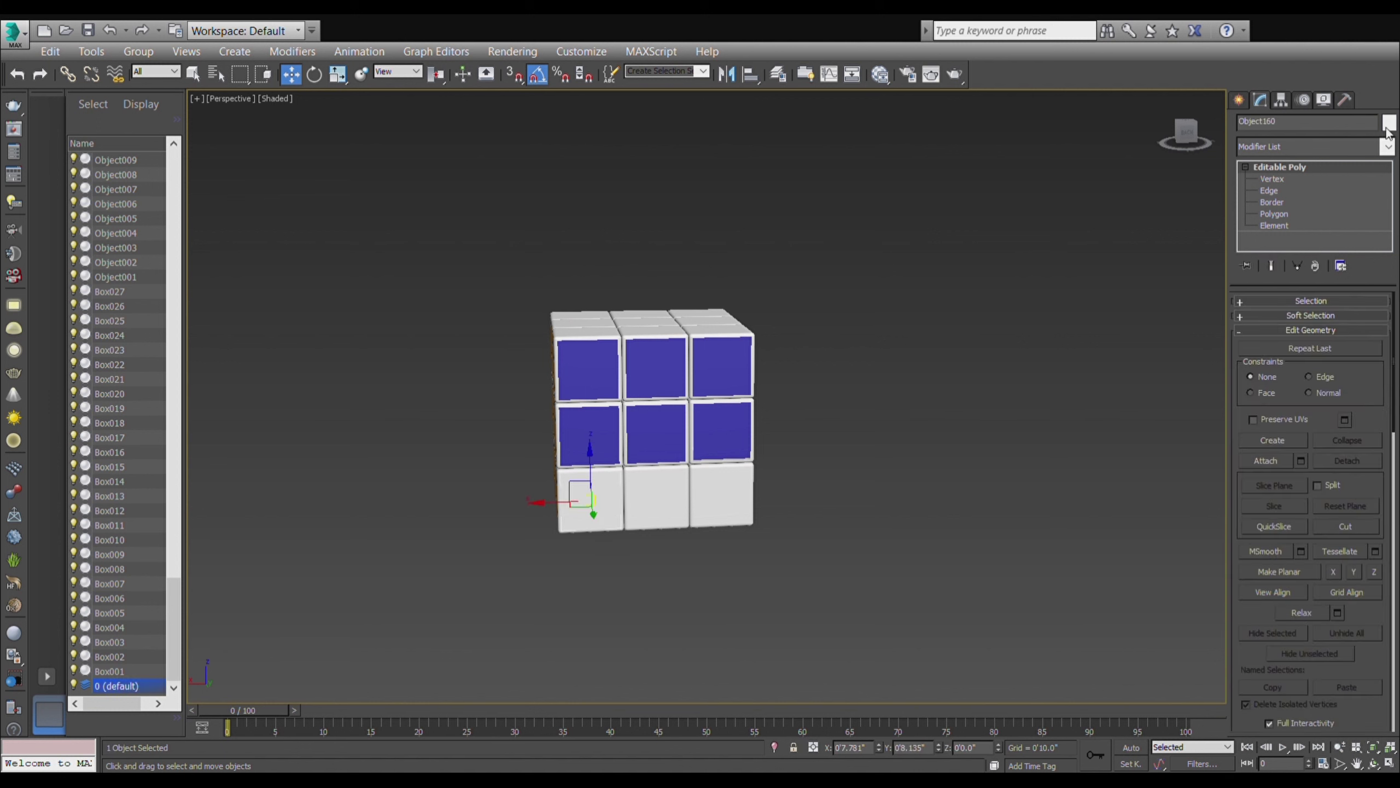
{"action": "left_click", "coordinate": [792, 498]}
{"action": "left_click", "coordinate": [653, 508]}
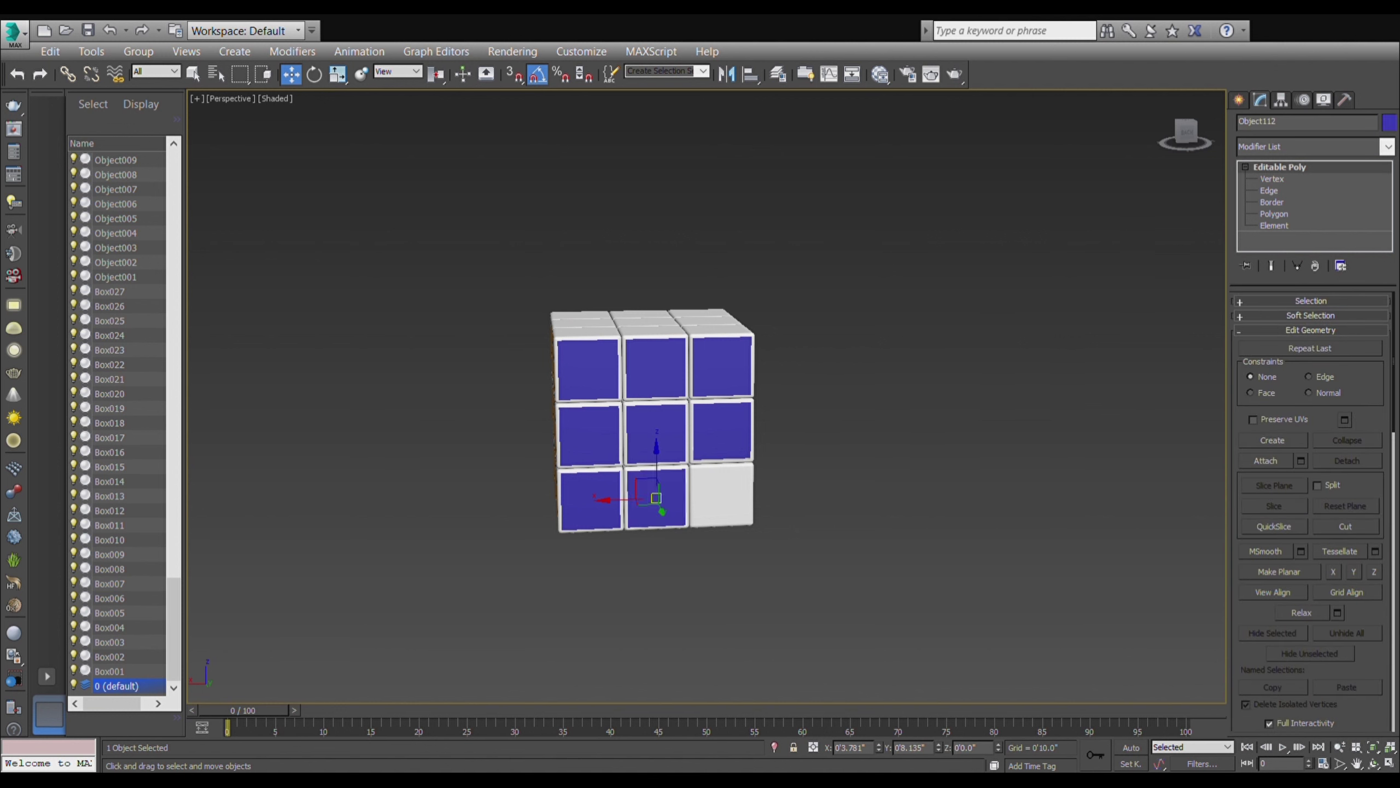
{"action": "left_click", "coordinate": [821, 473]}
{"action": "left_click", "coordinate": [717, 502]}
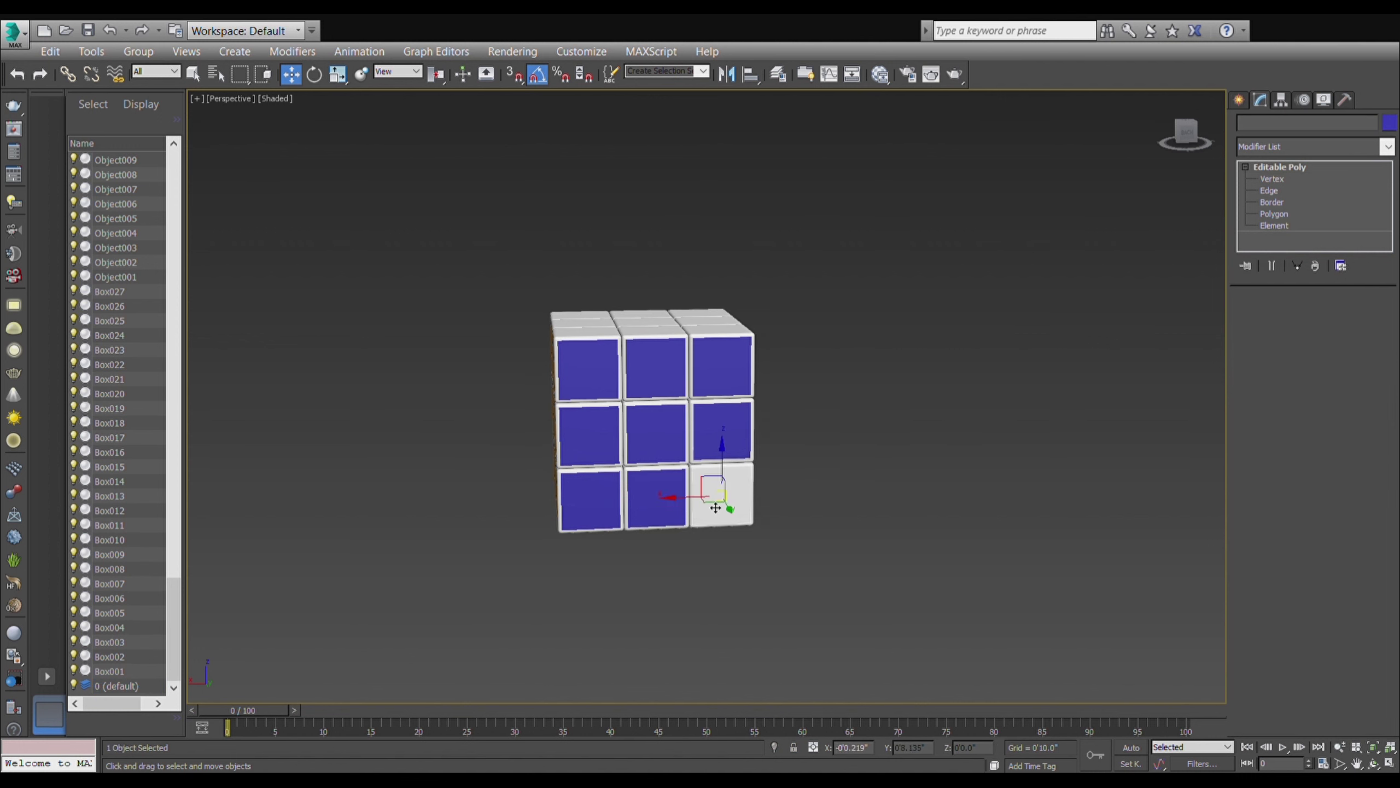
{"action": "left_click", "coordinate": [1257, 214]}
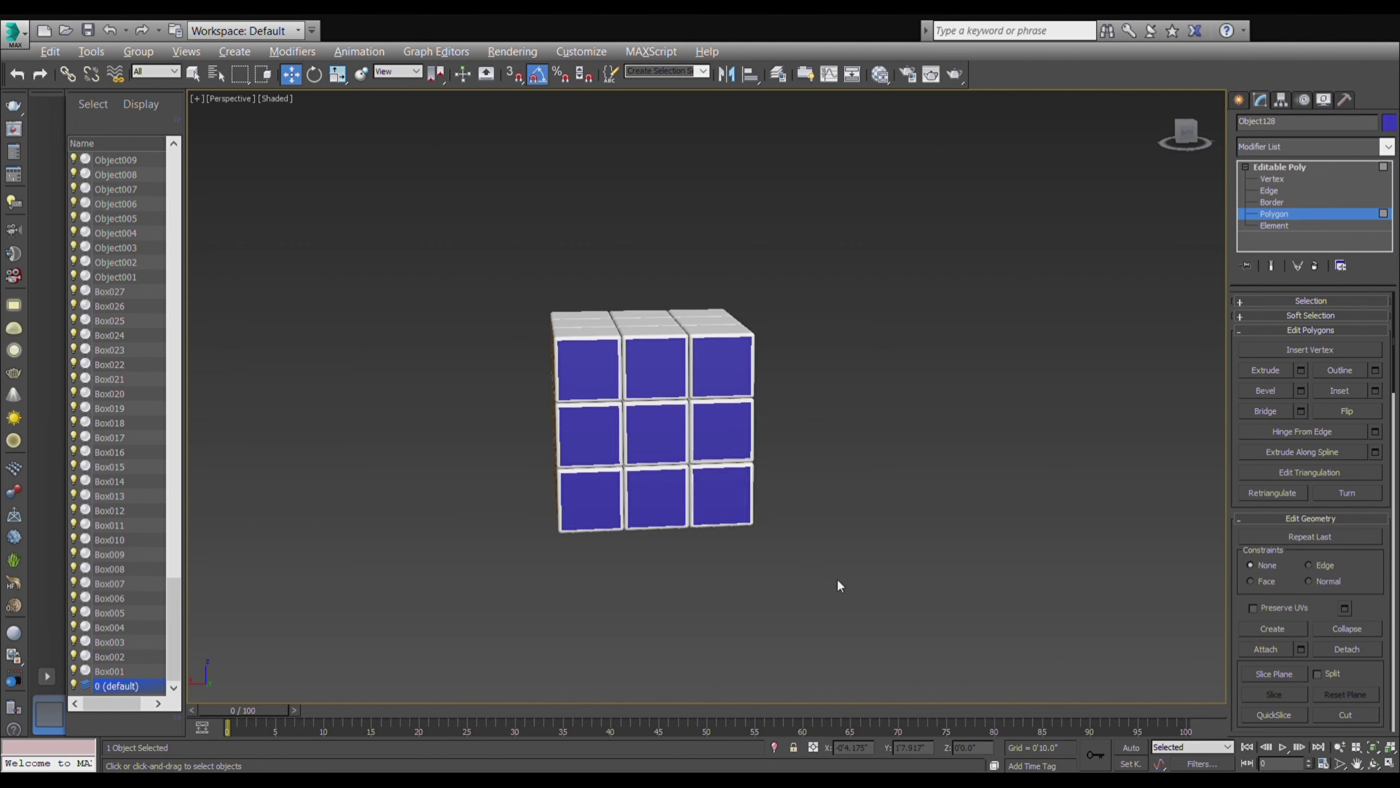
- Orbit to the cube's top and colour the right corner piece's top face magenta
{"action": "mouse_move", "coordinate": [837, 582]}
{"action": "middle_mouse_down", "text": "alt"}
{"action": "mouse_move", "coordinate": [919, 560]}
{"action": "mouse_move", "coordinate": [1032, 594]}
{"action": "mouse_move", "coordinate": [1039, 627]}
{"action": "mouse_move", "coordinate": [1008, 631]}
{"action": "middle_mouse_up", "text": "alt"}
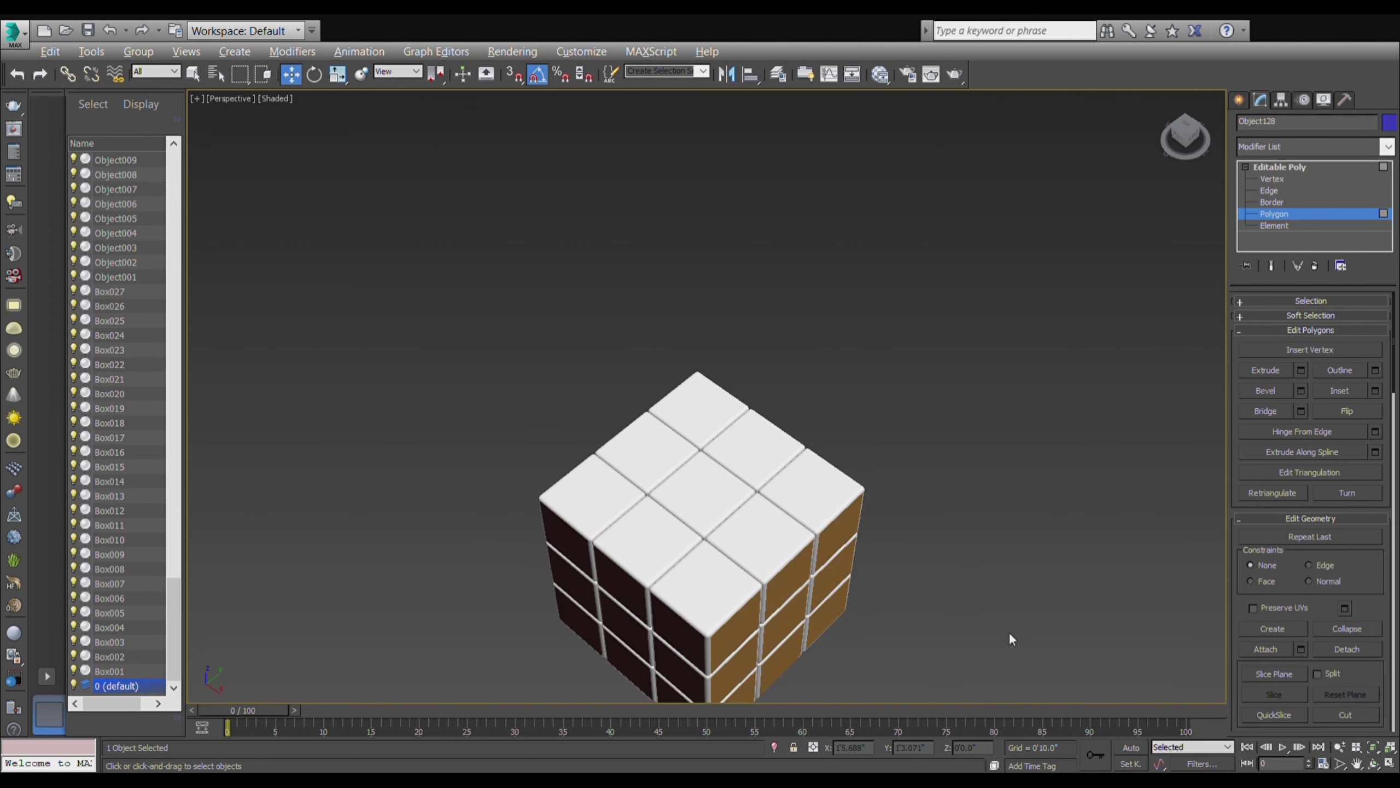
{"action": "scroll", "coordinate": [865, 564], "scroll_direction": "down", "scroll_amount": 4}
{"action": "middle_click_drag", "start_coordinate": [865, 564], "coordinate": [912, 440]}
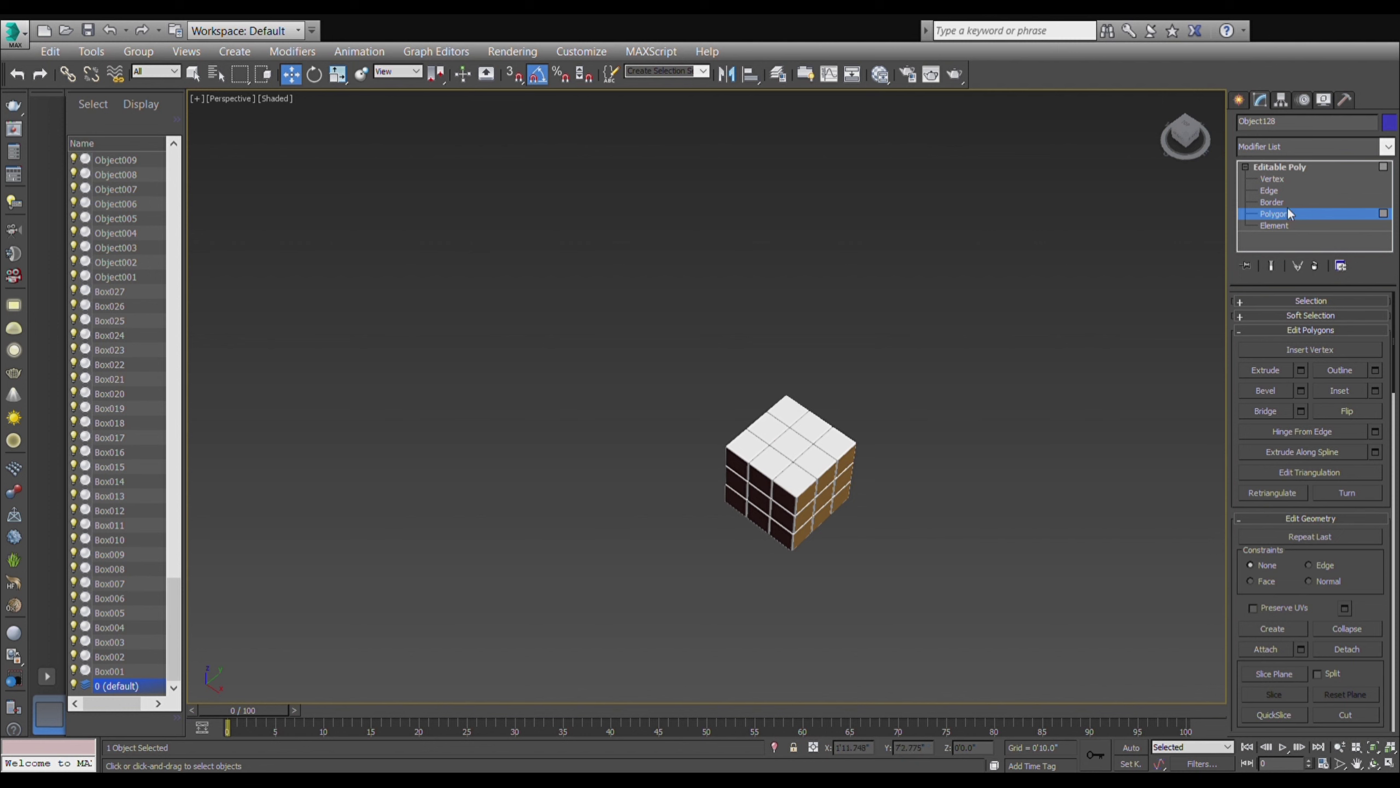
{"action": "left_click", "coordinate": [1279, 213]}
{"action": "scroll", "coordinate": [893, 465], "scroll_direction": "up", "scroll_amount": 4}
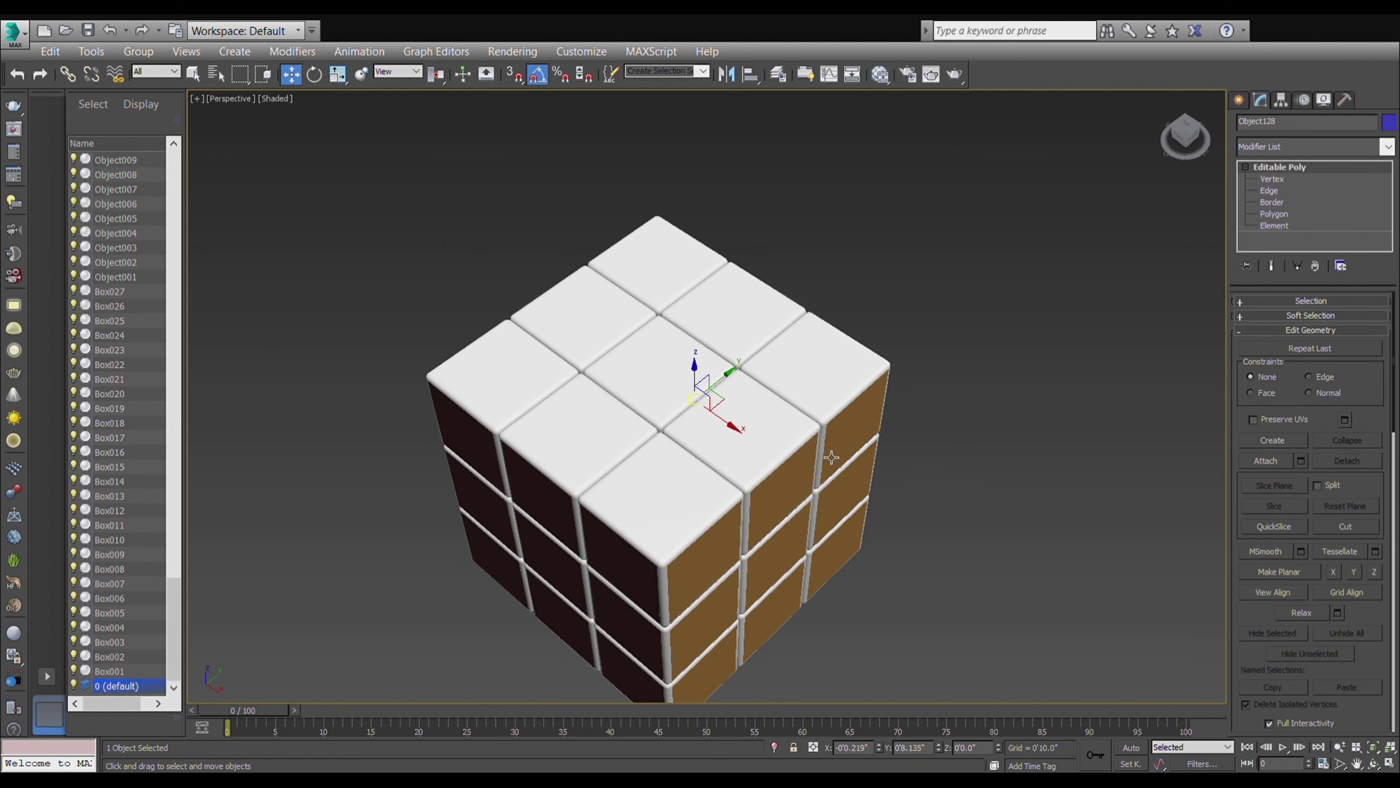
{"action": "left_click", "coordinate": [825, 392]}
{"action": "left_click", "coordinate": [1245, 166]}
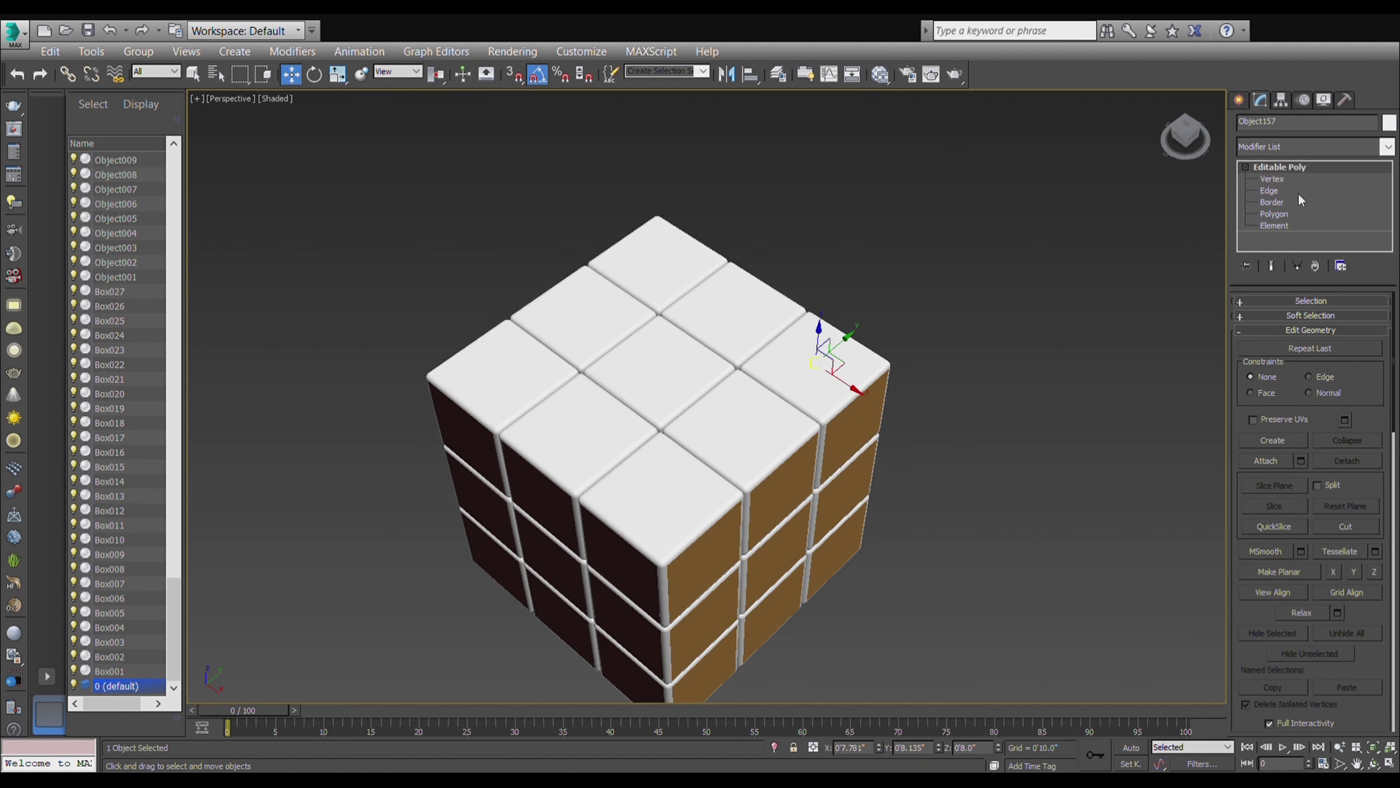
{"action": "left_click", "coordinate": [1274, 214]}
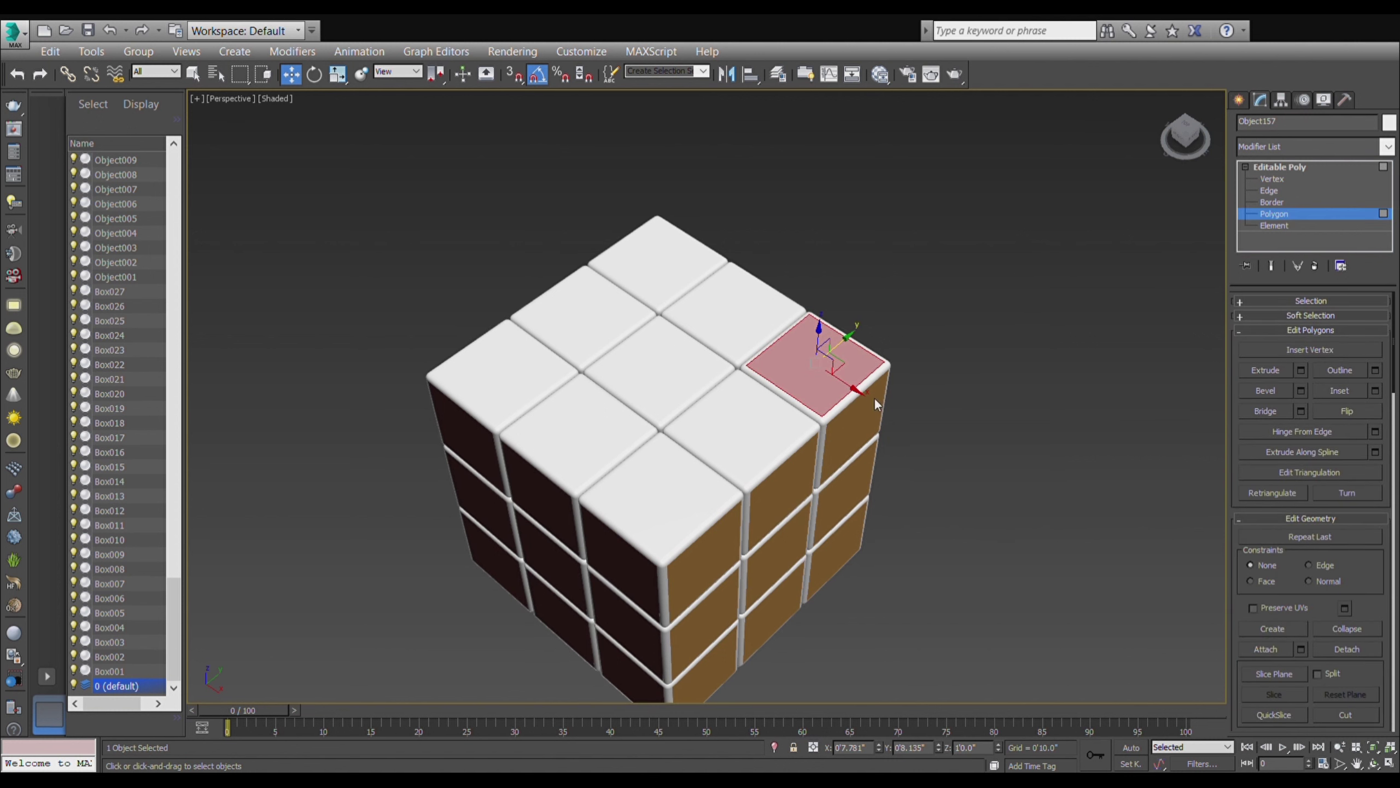
{"action": "left_click", "coordinate": [1019, 416]}
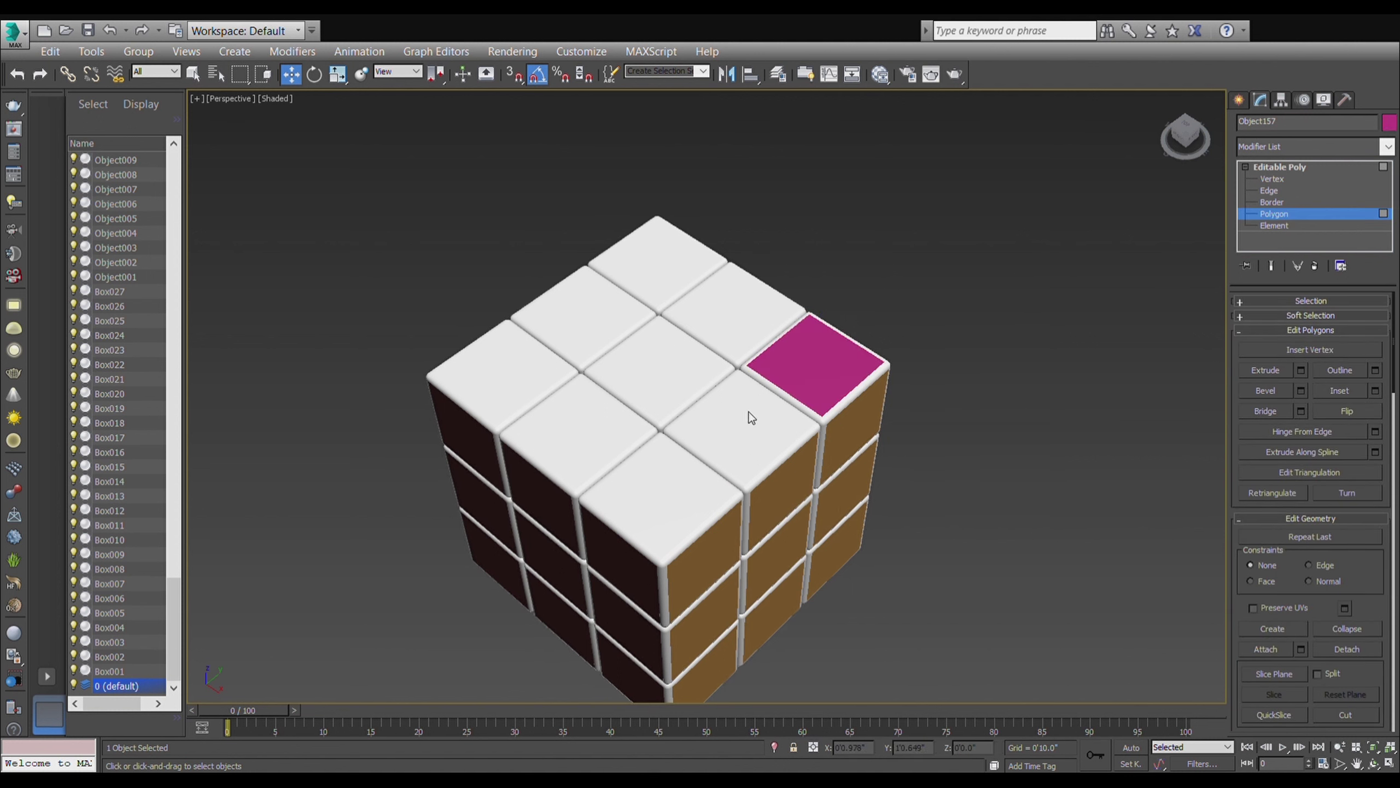
- Colour the adjacent piece's top face magenta and edit the front corner and back edge faces
{"action": "left_click", "coordinate": [761, 424]}
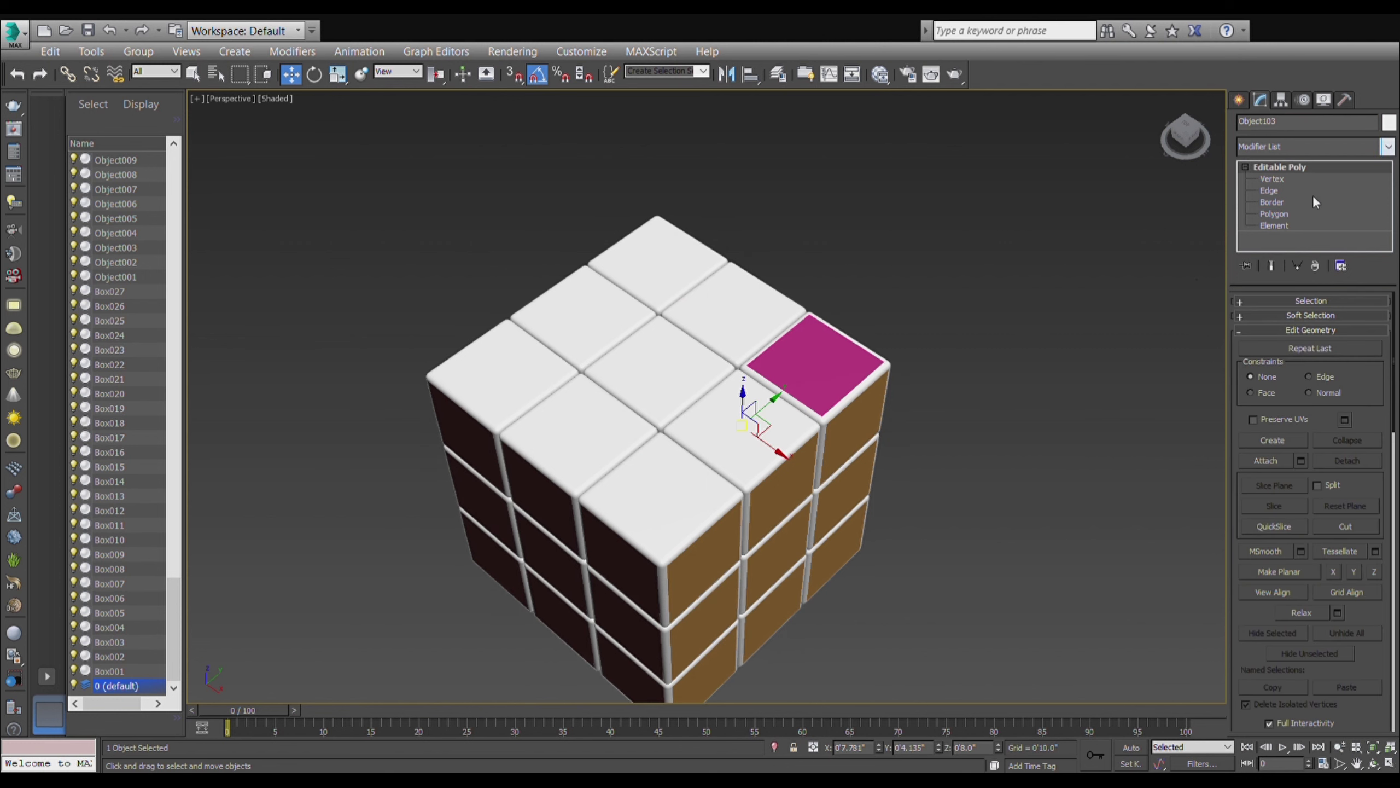
{"action": "left_click", "coordinate": [1293, 212]}
{"action": "left_click", "coordinate": [773, 428]}
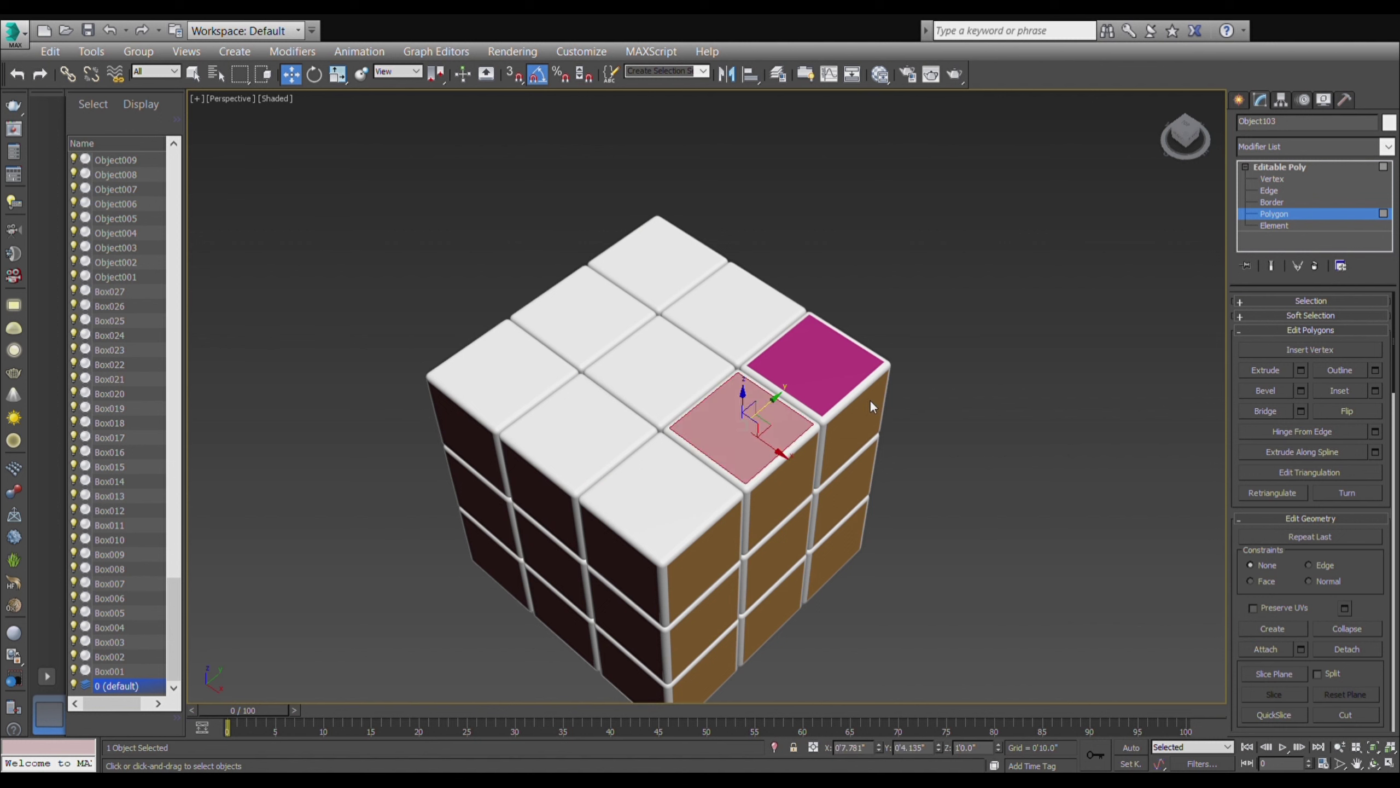
{"action": "left_click", "coordinate": [1016, 460]}
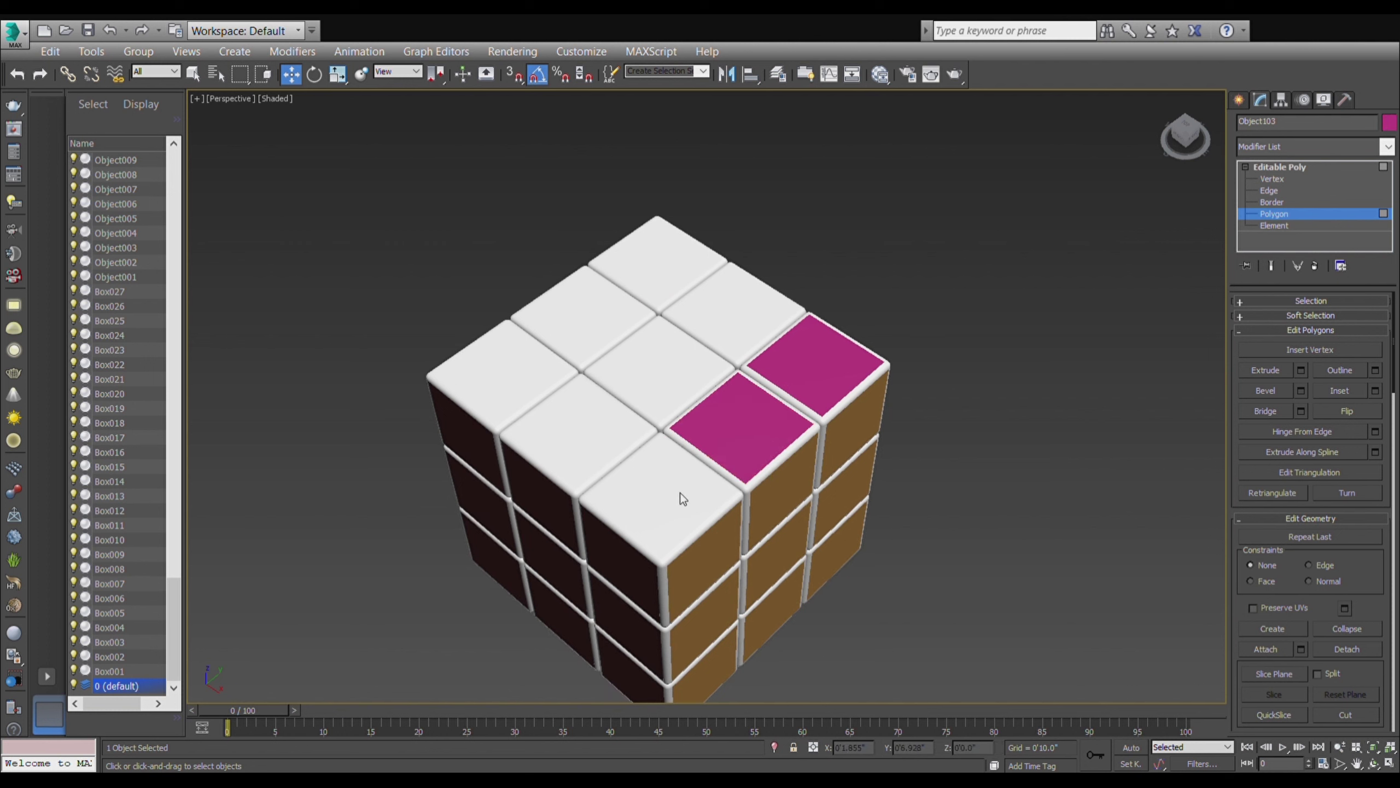
{"action": "left_click", "coordinate": [1266, 220]}
{"action": "left_click", "coordinate": [656, 505]}
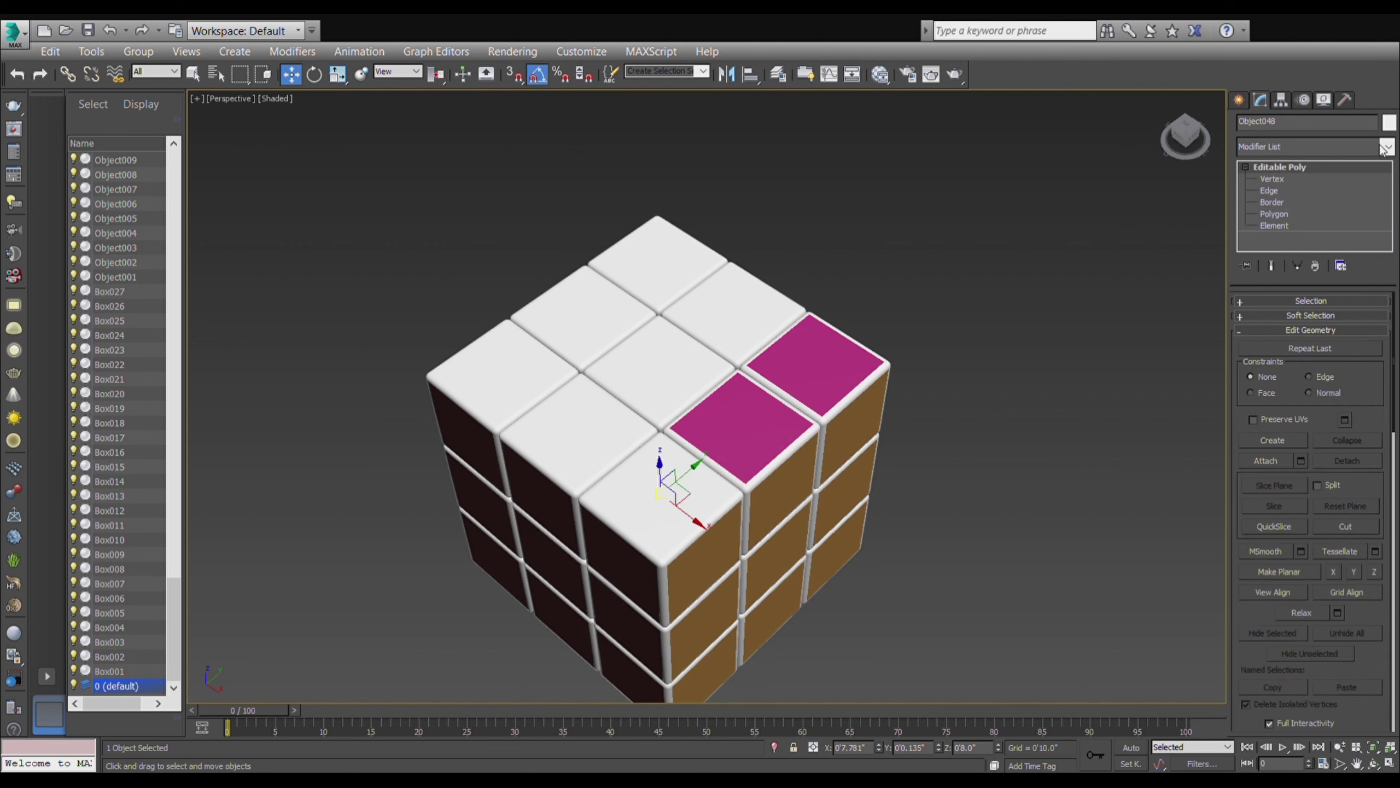
{"action": "left_click", "coordinate": [1287, 214]}
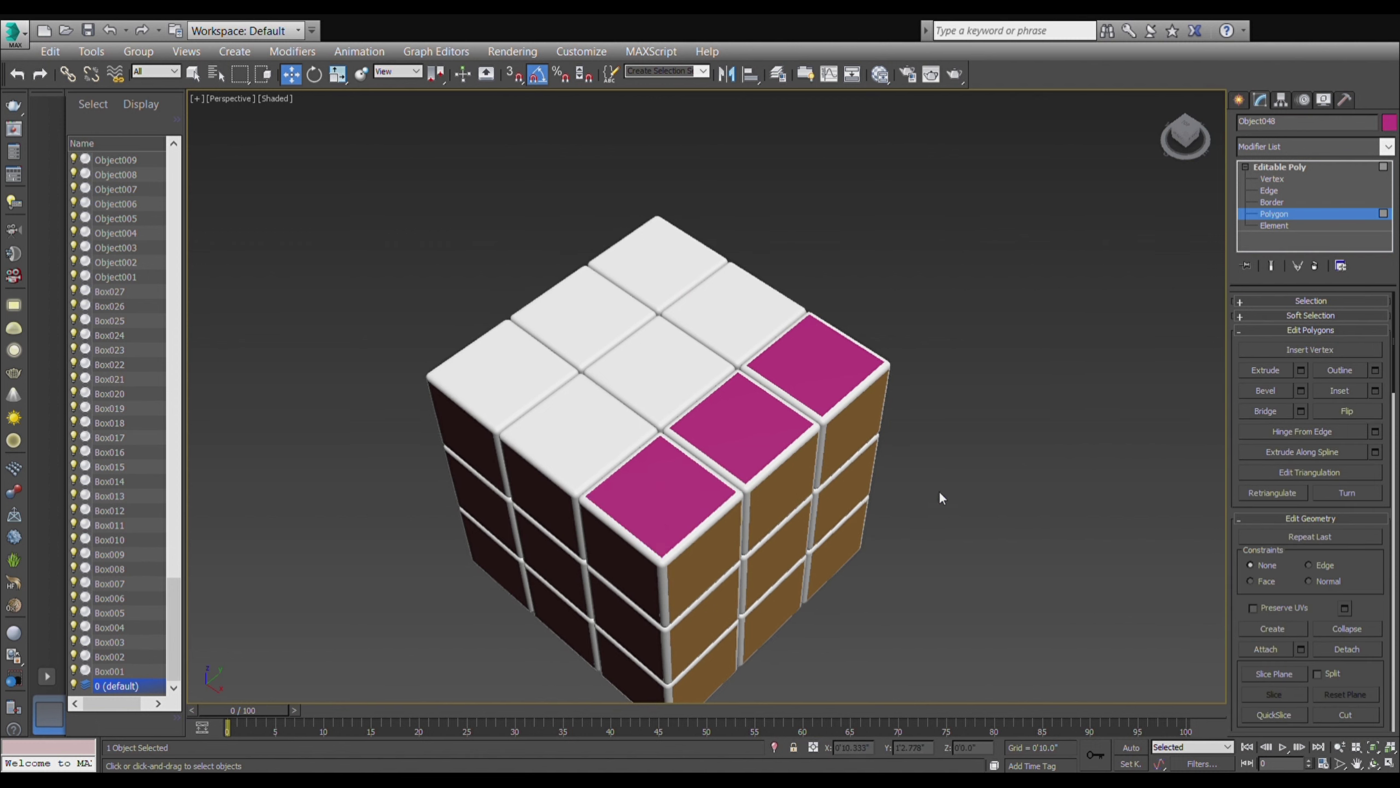
{"action": "left_click", "coordinate": [1274, 214]}
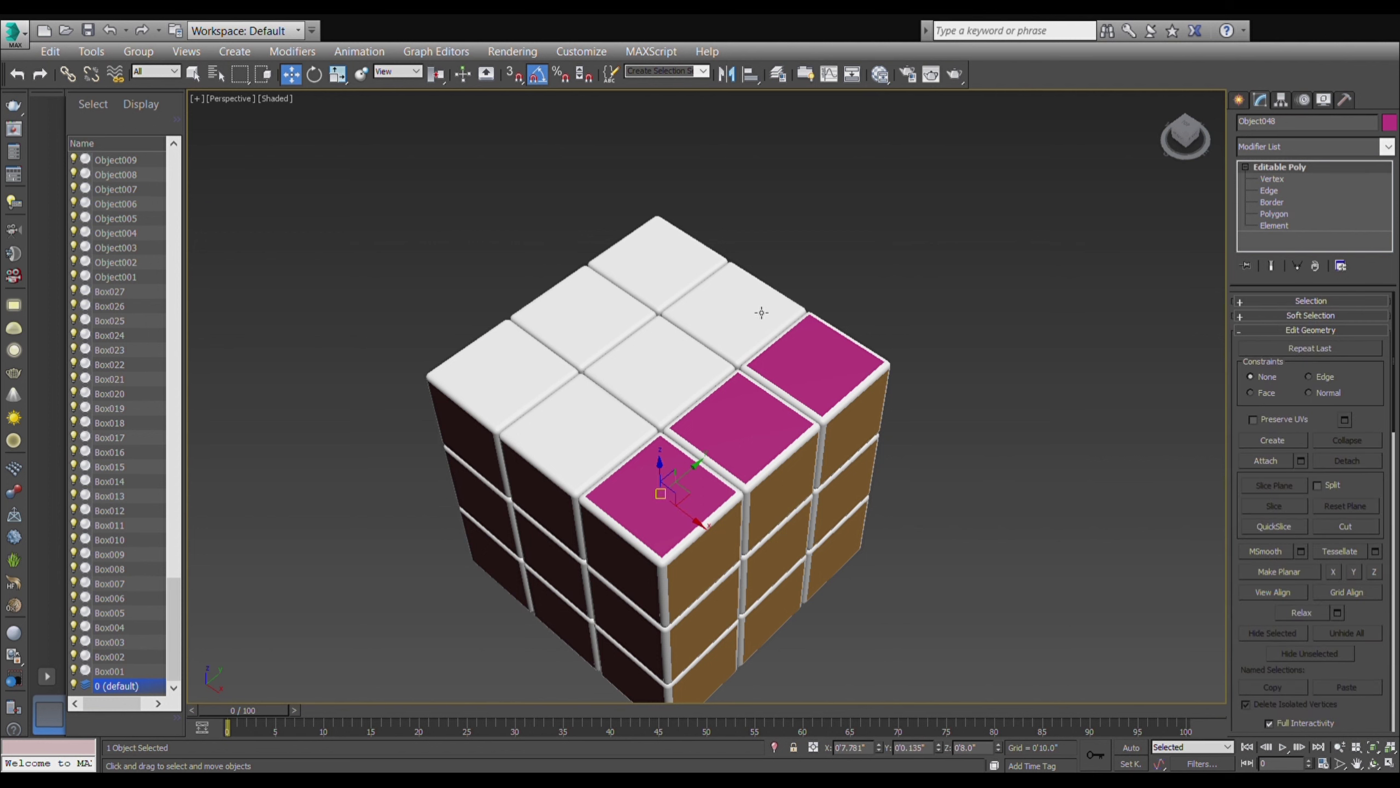
{"action": "left_click", "coordinate": [1274, 213]}
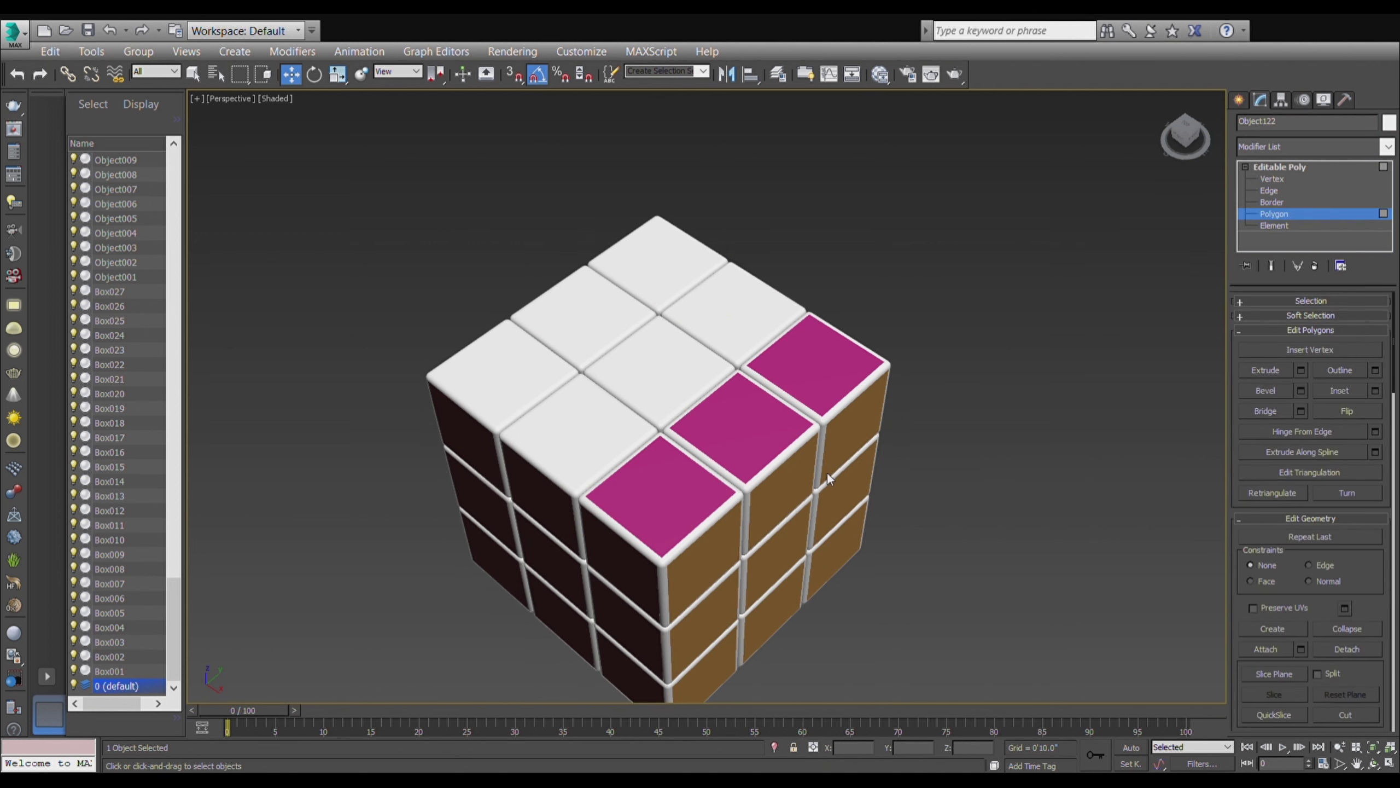
- Colour the top centre piece magenta and move on to the front-left edge piece's faces
{"action": "left_click", "coordinate": [1296, 212]}
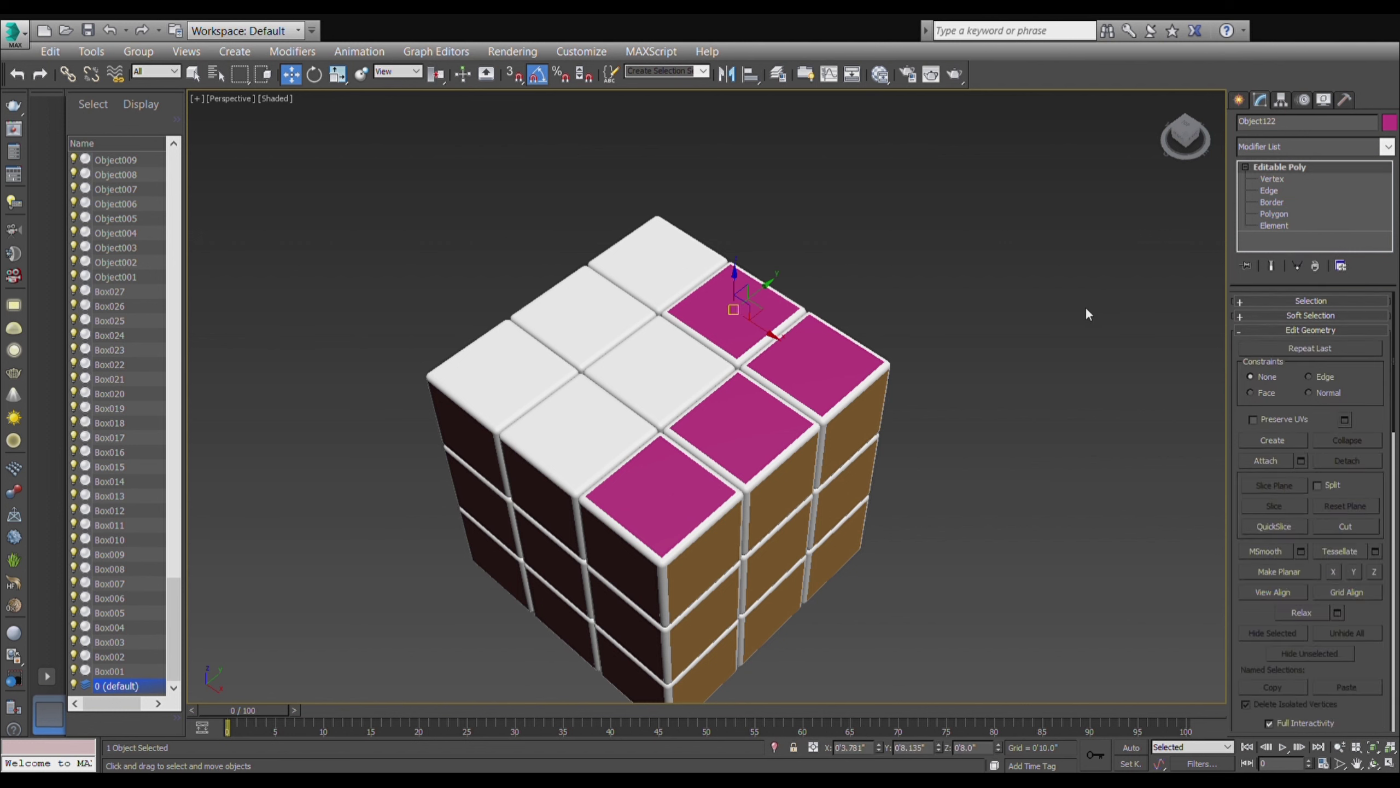
{"action": "left_click", "coordinate": [684, 386]}
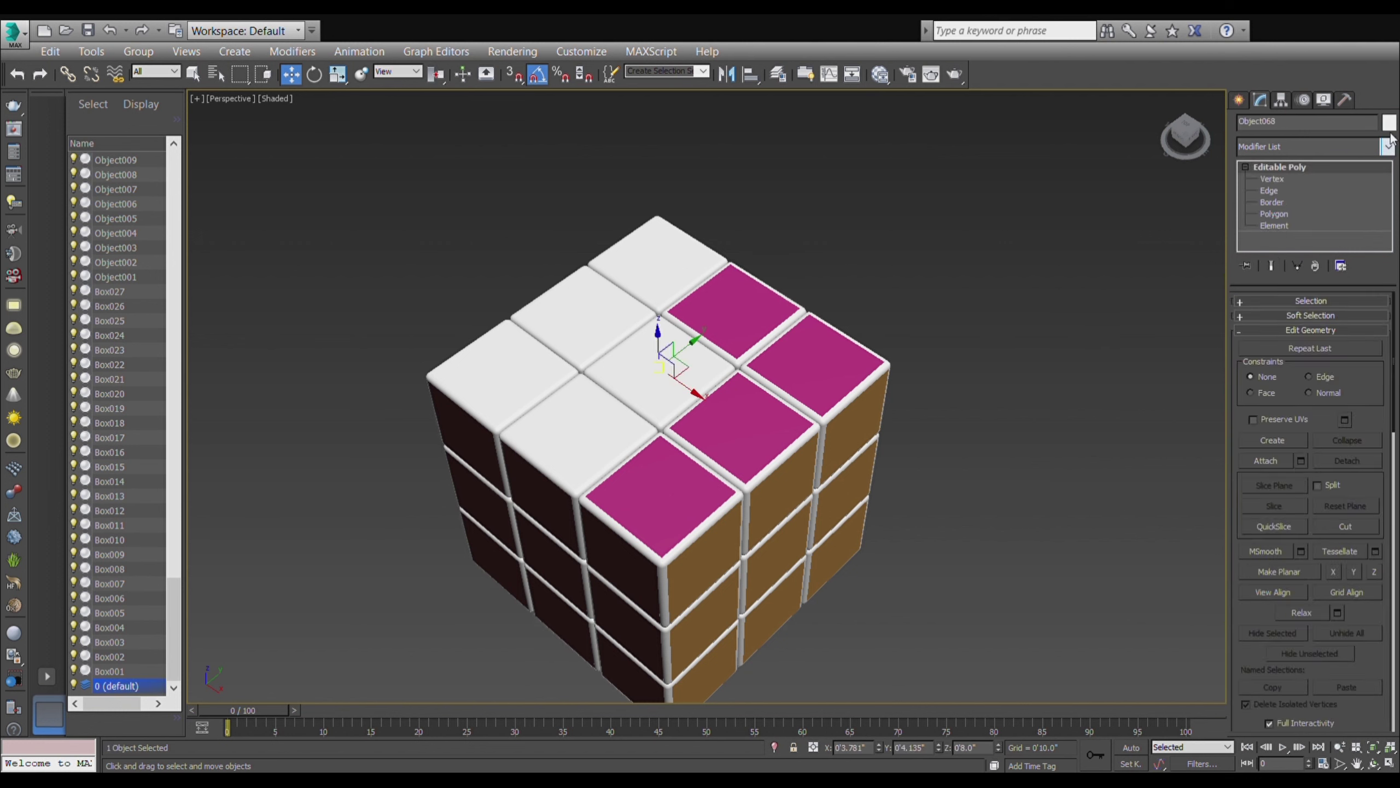
{"action": "left_click", "coordinate": [1301, 216]}
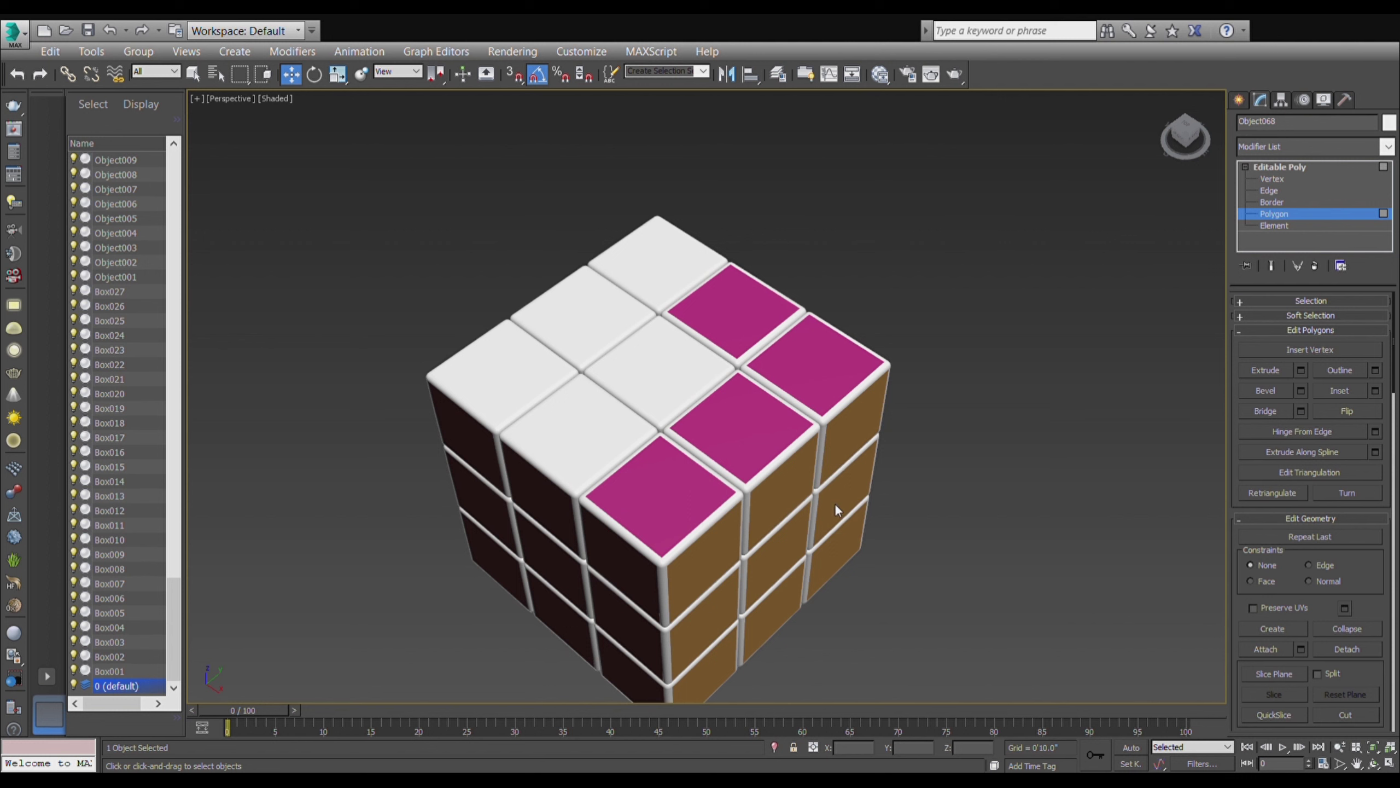
{"action": "key", "text": "ctrl+a"}
{"action": "left_click", "coordinate": [1268, 219]}
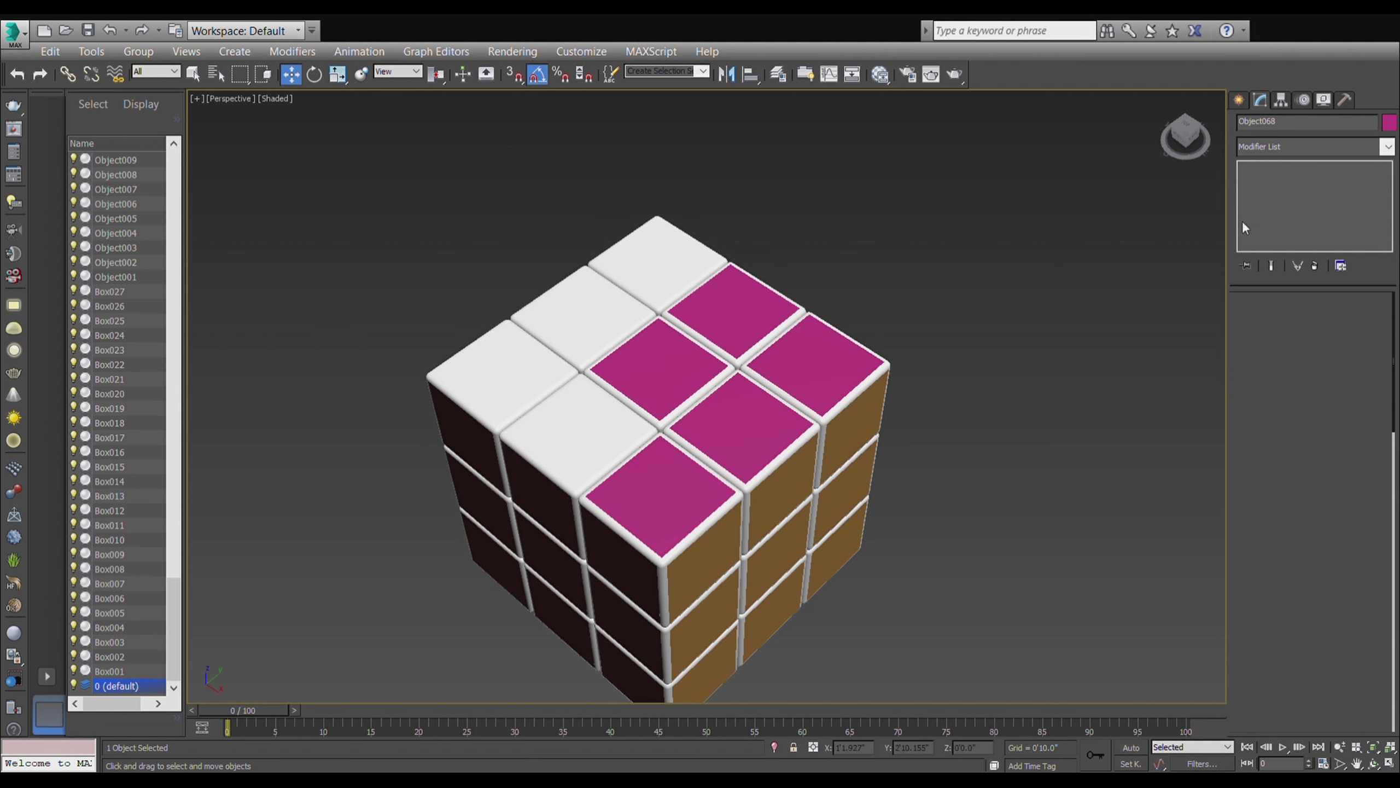
{"action": "left_click", "coordinate": [573, 444]}
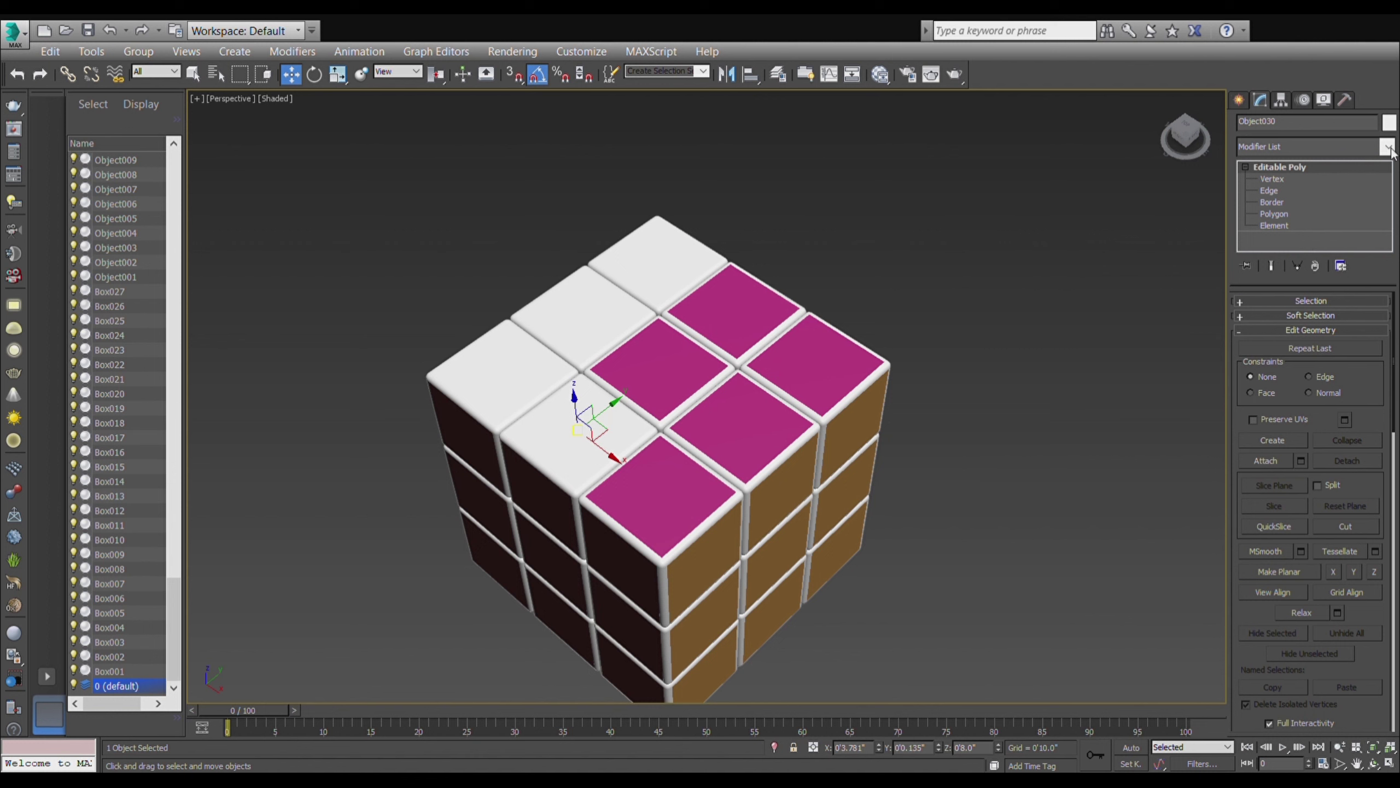
{"action": "left_click", "coordinate": [1298, 212]}
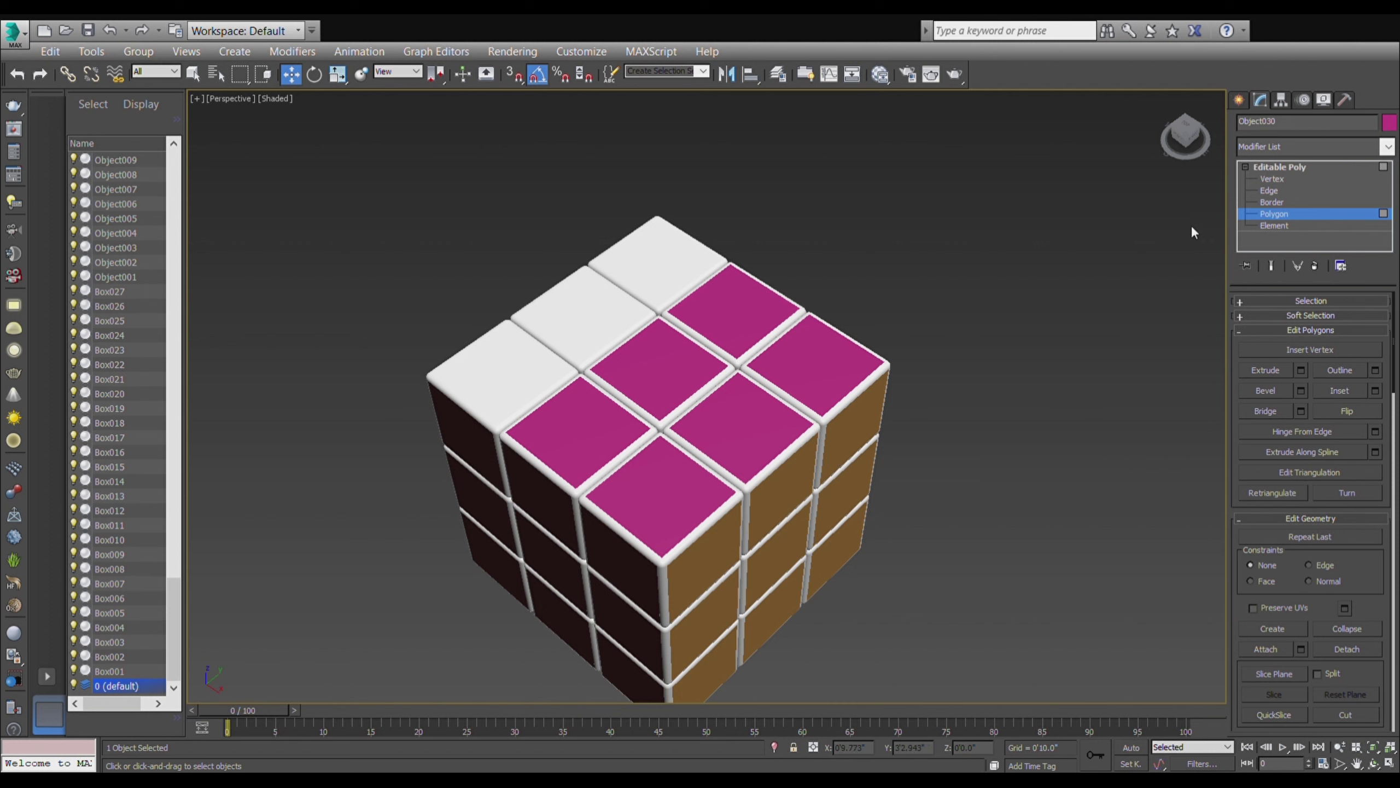
- Colour the back corner and back-left edge top faces magenta, then select the last corner
{"action": "left_click", "coordinate": [1259, 214]}
{"action": "left_click", "coordinate": [648, 273]}
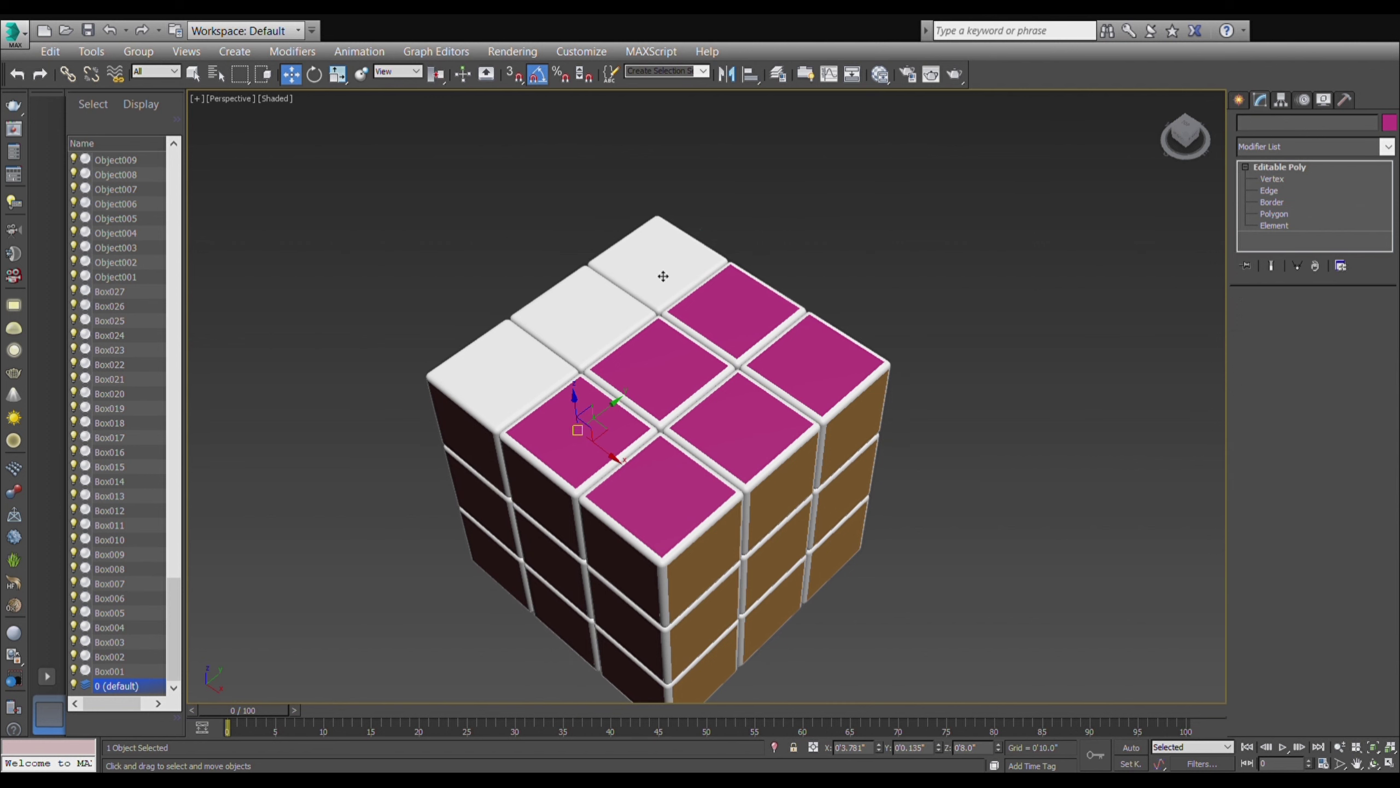
{"action": "left_click", "coordinate": [1263, 212]}
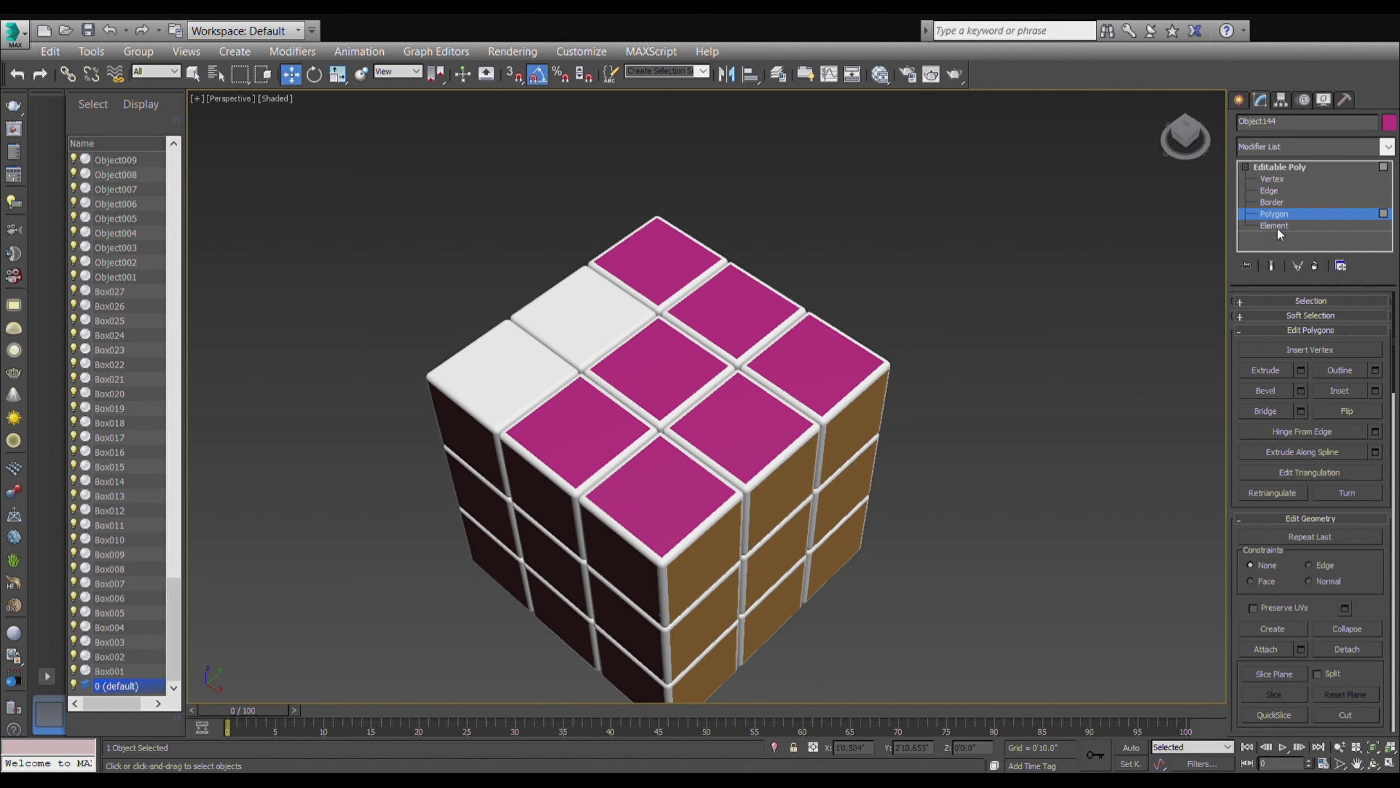
{"action": "left_click", "coordinate": [1286, 215]}
{"action": "left_click", "coordinate": [906, 325]}
{"action": "left_click", "coordinate": [587, 306]}
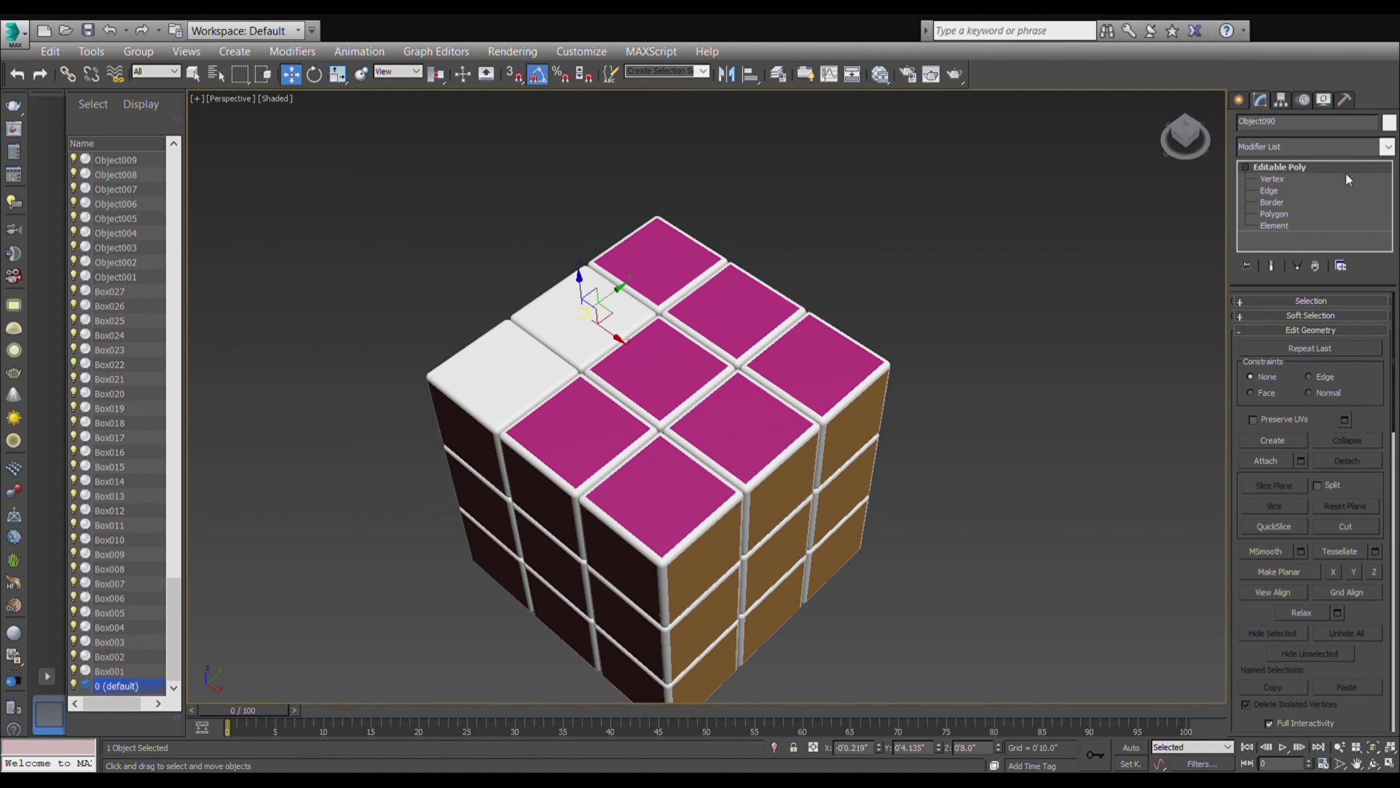
{"action": "left_click", "coordinate": [1278, 213]}
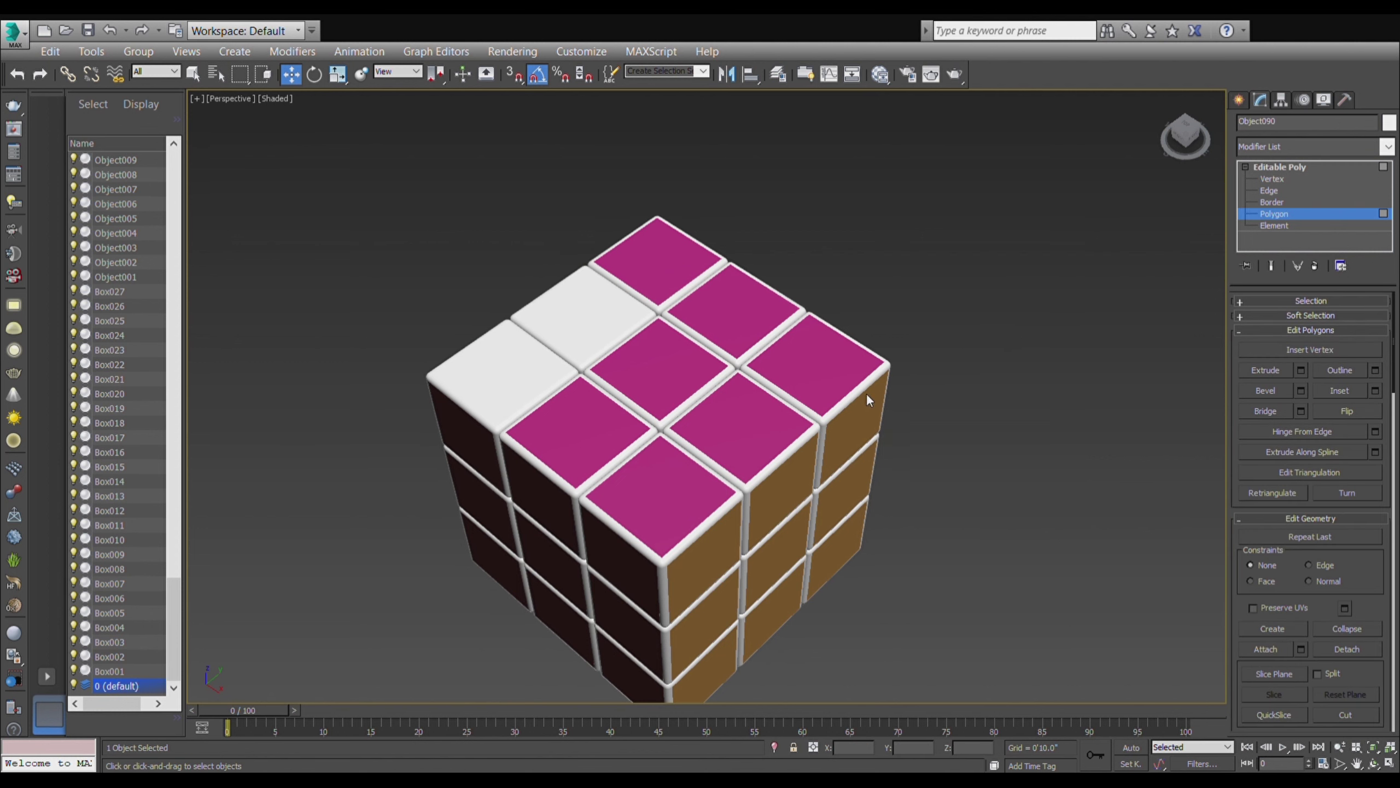
{"action": "left_click", "coordinate": [1273, 214]}
{"action": "left_click", "coordinate": [499, 370]}
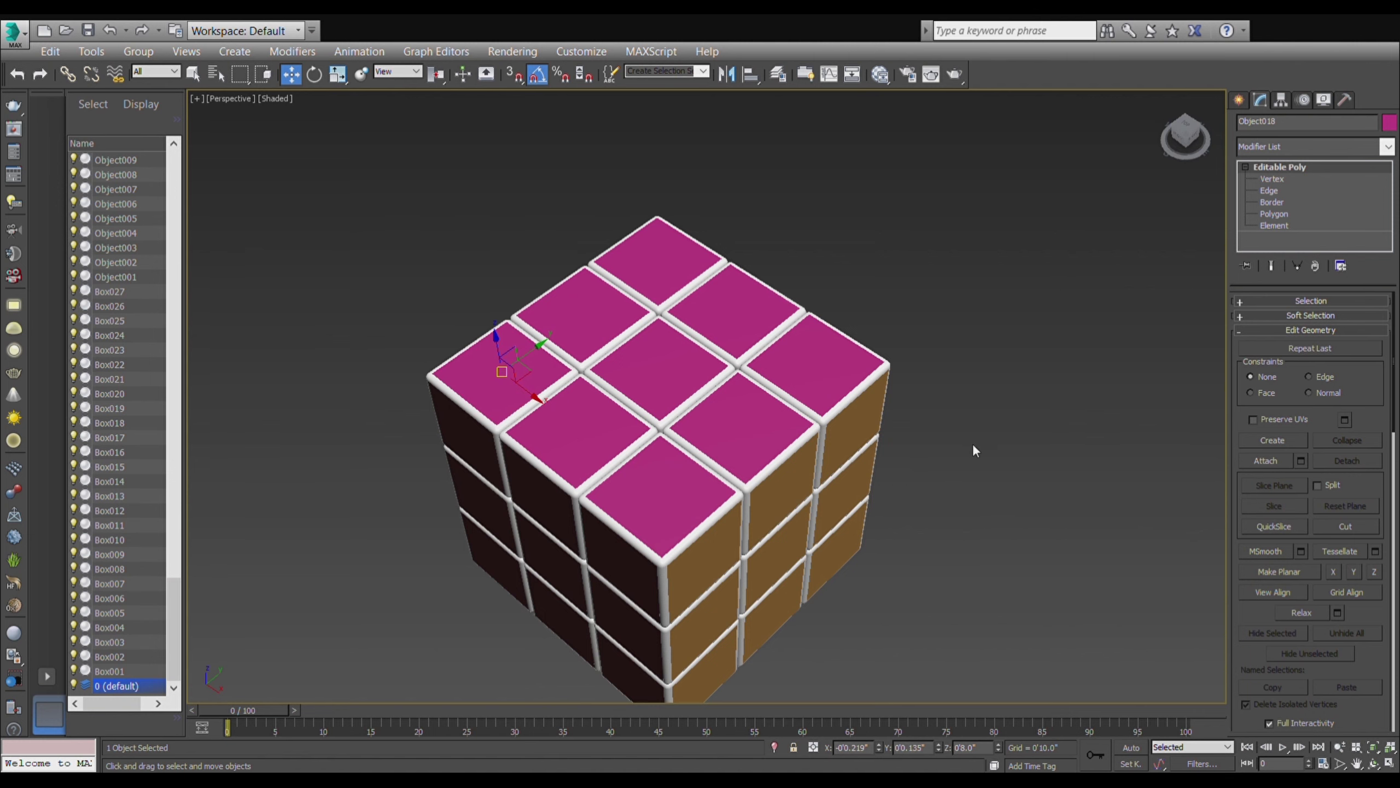
{"action": "scroll", "coordinate": [972, 444], "scroll_direction": "down", "scroll_amount": 5}
{"action": "mouse_move", "coordinate": [960, 444]}
{"action": "middle_mouse_down", "text": "alt"}
{"action": "mouse_move", "coordinate": [1094, 405]}
{"action": "mouse_move", "coordinate": [1184, 406]}
{"action": "mouse_move", "coordinate": [1173, 353]}
{"action": "mouse_move", "coordinate": [875, 397]}
{"action": "mouse_move", "coordinate": [876, 409]}
{"action": "middle_mouse_up", "text": "alt"}
{"action": "scroll", "coordinate": [909, 512], "scroll_direction": "up", "scroll_amount": 5}
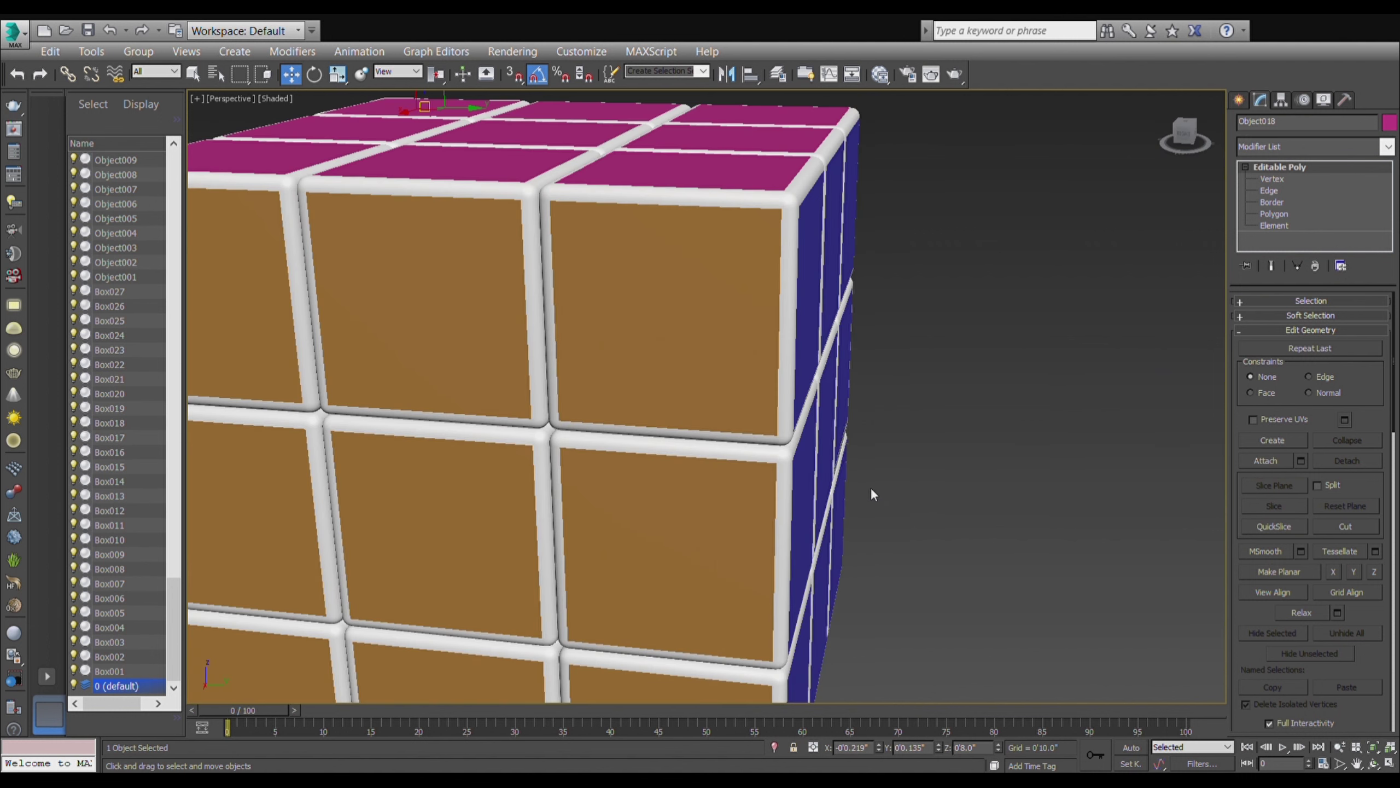
{"action": "scroll", "coordinate": [872, 491], "scroll_direction": "down", "scroll_amount": 4}
{"action": "mouse_move", "coordinate": [871, 491]}
{"action": "middle_mouse_down", "text": "alt"}
{"action": "mouse_move", "coordinate": [870, 541]}
{"action": "mouse_move", "coordinate": [931, 531]}
{"action": "mouse_move", "coordinate": [711, 453]}
{"action": "mouse_move", "coordinate": [744, 515]}
{"action": "mouse_move", "coordinate": [781, 534]}
{"action": "mouse_move", "coordinate": [807, 482]}
{"action": "mouse_move", "coordinate": [581, 506]}
{"action": "mouse_move", "coordinate": [561, 463]}
{"action": "mouse_move", "coordinate": [772, 434]}
{"action": "mouse_move", "coordinate": [775, 478]}
{"action": "mouse_move", "coordinate": [825, 500]}
{"action": "mouse_move", "coordinate": [785, 531]}
{"action": "middle_mouse_up", "text": "alt"}
{"action": "scroll", "coordinate": [705, 499], "scroll_direction": "up", "scroll_amount": 2}
{"action": "scroll", "coordinate": [770, 475], "scroll_direction": "up", "scroll_amount": 1}
{"action": "scroll", "coordinate": [693, 488], "scroll_direction": "up", "scroll_amount": 2}
{"action": "scroll", "coordinate": [662, 447], "scroll_direction": "down", "scroll_amount": 3}
{"action": "scroll", "coordinate": [820, 541], "scroll_direction": "down", "scroll_amount": 3}
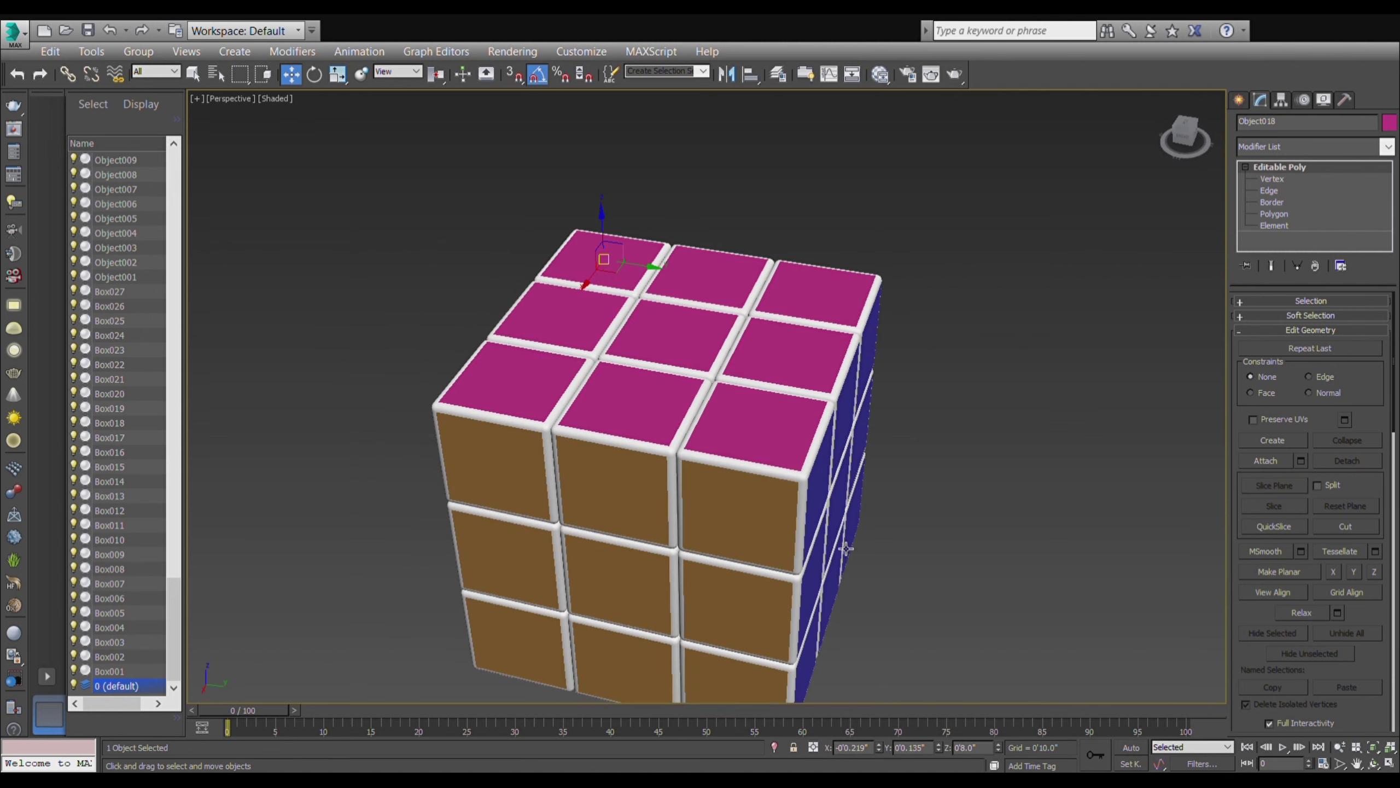
{"action": "scroll", "coordinate": [820, 540], "scroll_direction": "down", "scroll_amount": 2}
{"action": "mouse_move", "coordinate": [820, 540]}
{"action": "middle_mouse_down"}
{"action": "mouse_move", "coordinate": [778, 459]}
{"action": "mouse_move", "coordinate": [862, 463]}
{"action": "mouse_move", "coordinate": [820, 383]}
{"action": "mouse_move", "coordinate": [681, 429]}
{"action": "middle_mouse_up"}
{"action": "scroll", "coordinate": [781, 460], "scroll_direction": "up", "scroll_amount": 2}
{"action": "scroll", "coordinate": [690, 442], "scroll_direction": "up", "scroll_amount": 4}
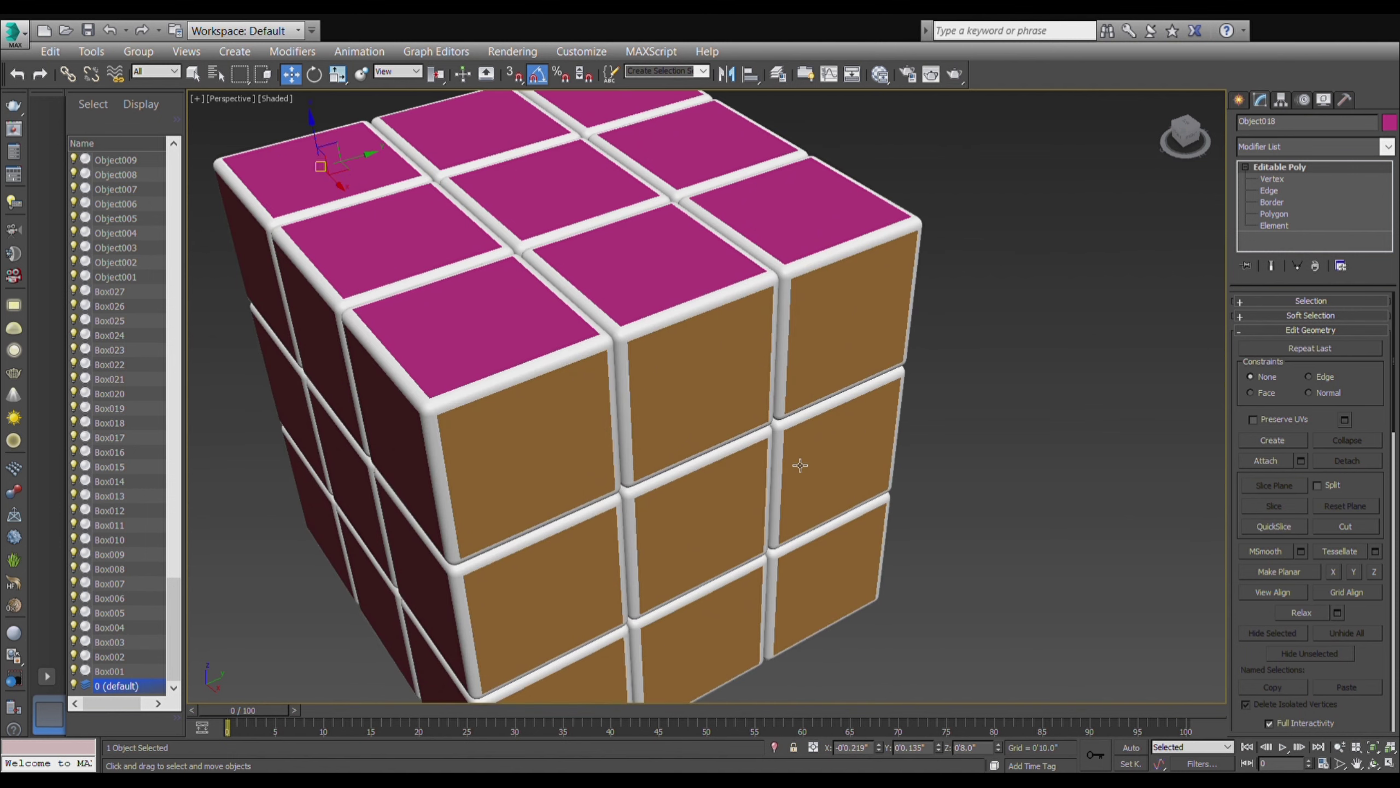
{"action": "mouse_move", "coordinate": [803, 465]}
{"action": "middle_mouse_down", "text": "alt"}
{"action": "mouse_move", "coordinate": [853, 435]}
{"action": "mouse_move", "coordinate": [763, 400]}
{"action": "mouse_move", "coordinate": [820, 429]}
{"action": "mouse_move", "coordinate": [840, 380]}
{"action": "middle_mouse_up", "text": "alt"}
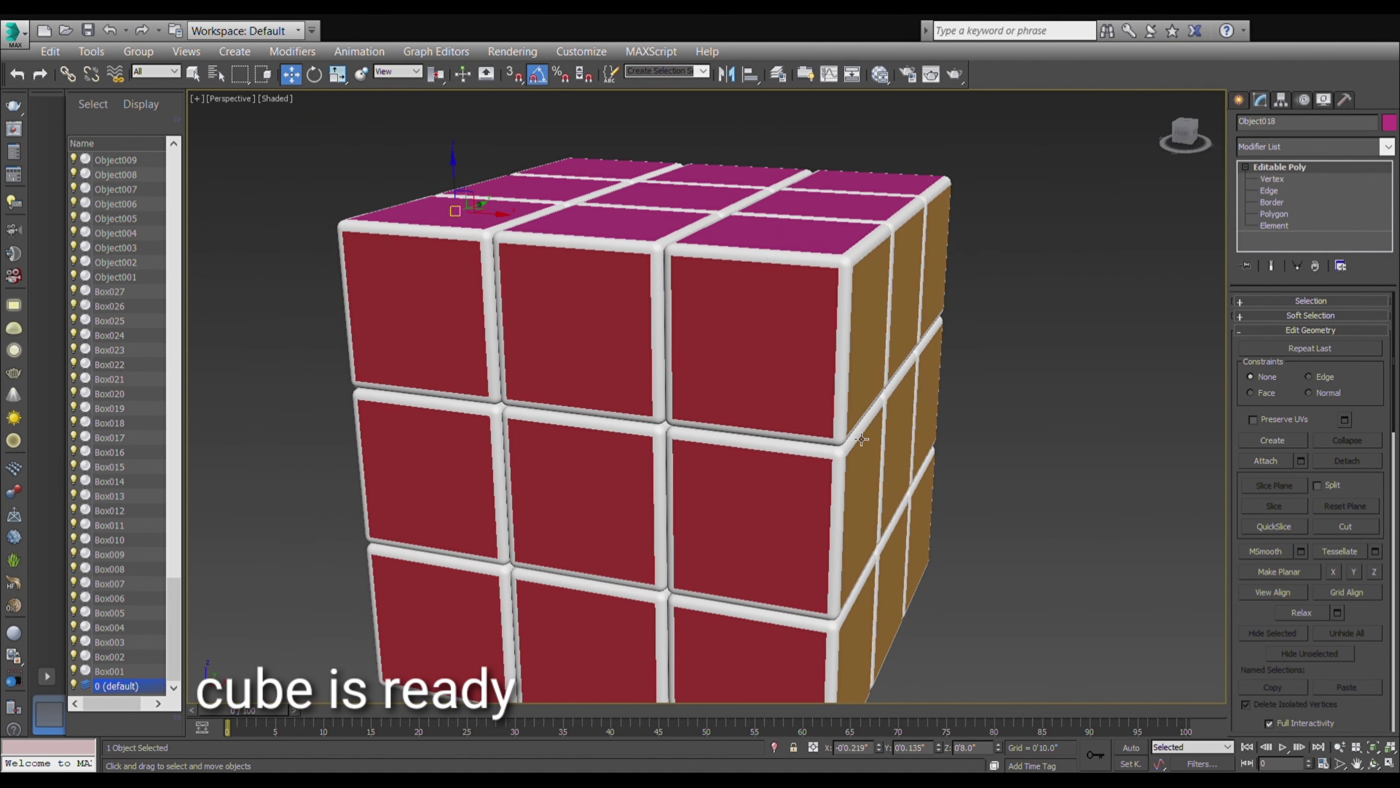
{"action": "scroll", "coordinate": [618, 405], "scroll_direction": "down", "scroll_amount": 3}
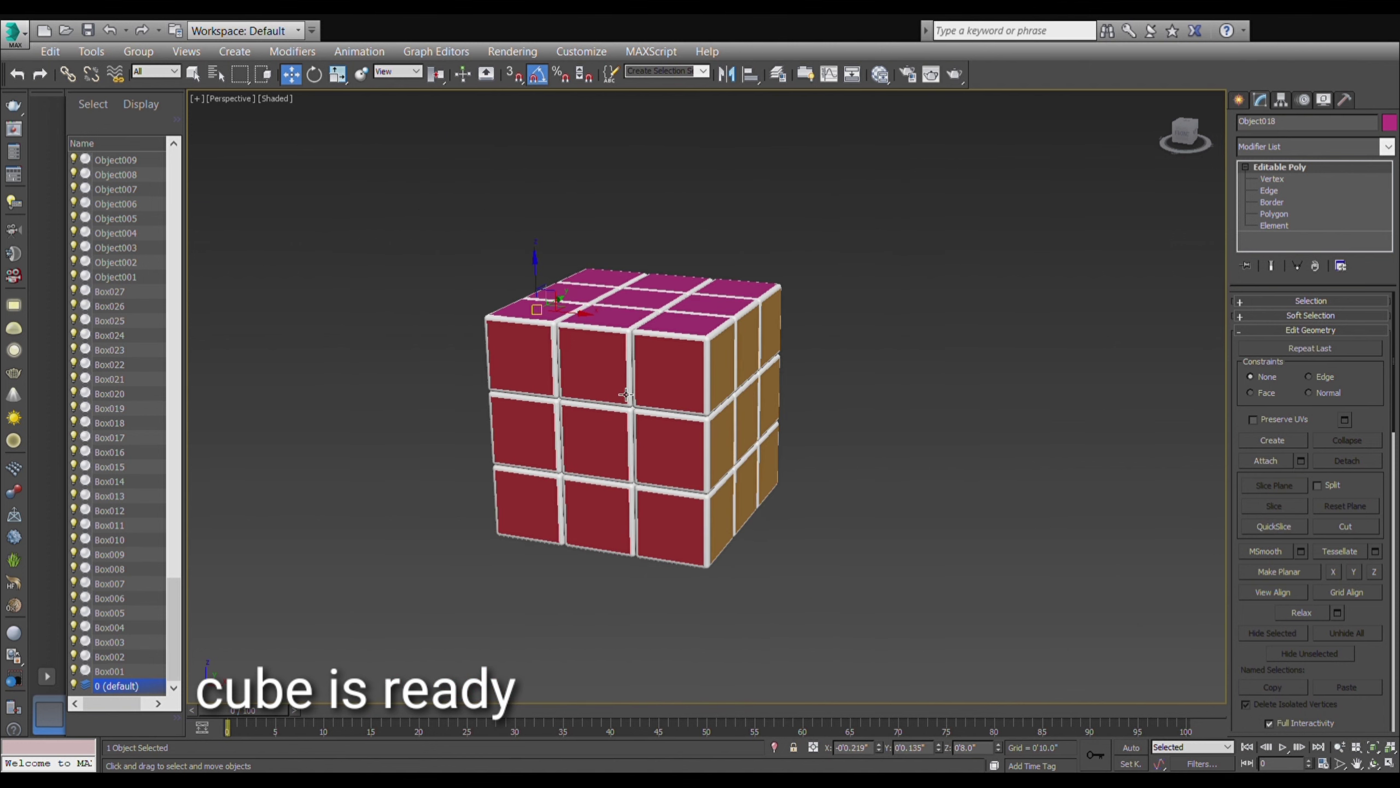
{"action": "scroll", "coordinate": [640, 422], "scroll_direction": "up", "scroll_amount": 1}
{"action": "mouse_move", "coordinate": [743, 507]}
{"action": "middle_mouse_down", "text": "alt"}
{"action": "mouse_move", "coordinate": [791, 504]}
{"action": "mouse_move", "coordinate": [729, 506]}
{"action": "middle_mouse_up", "text": "alt"}
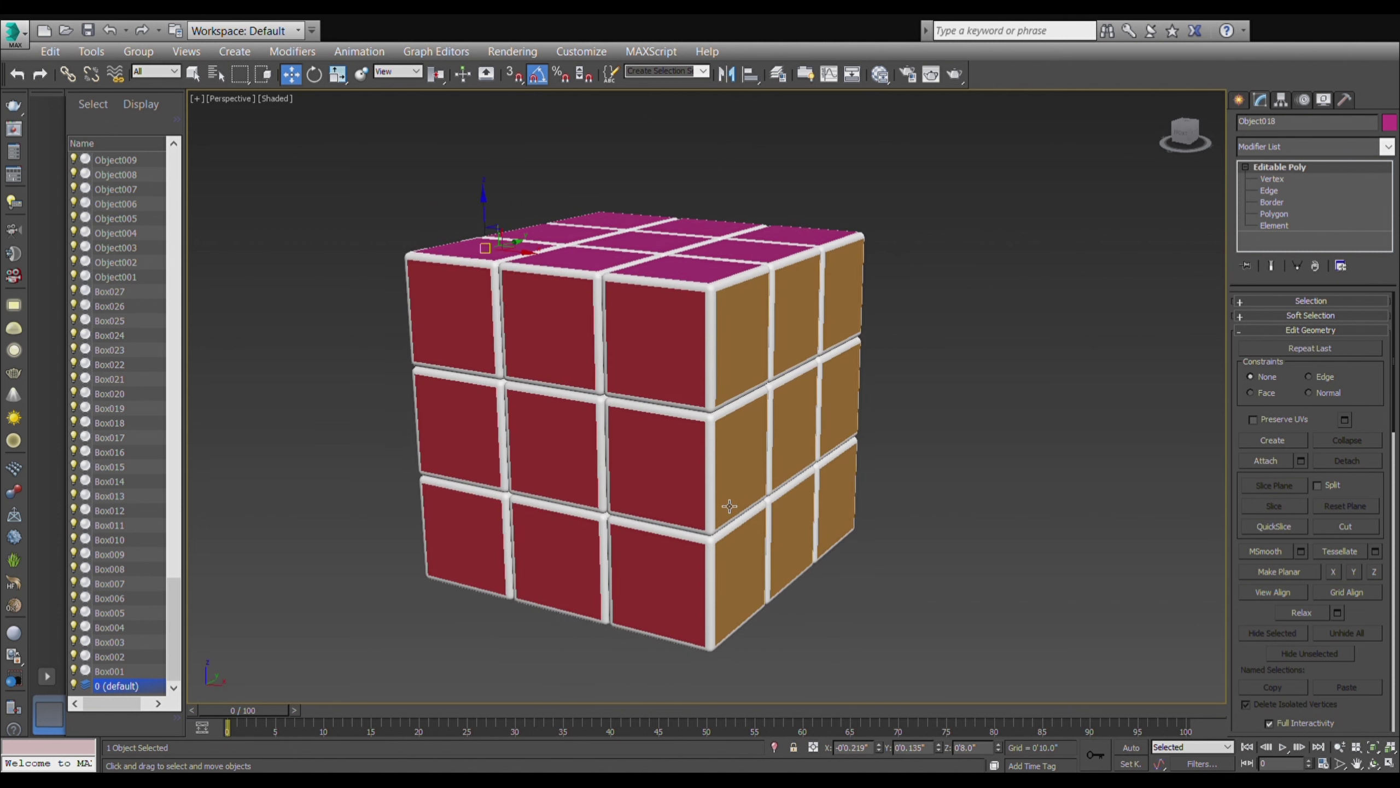